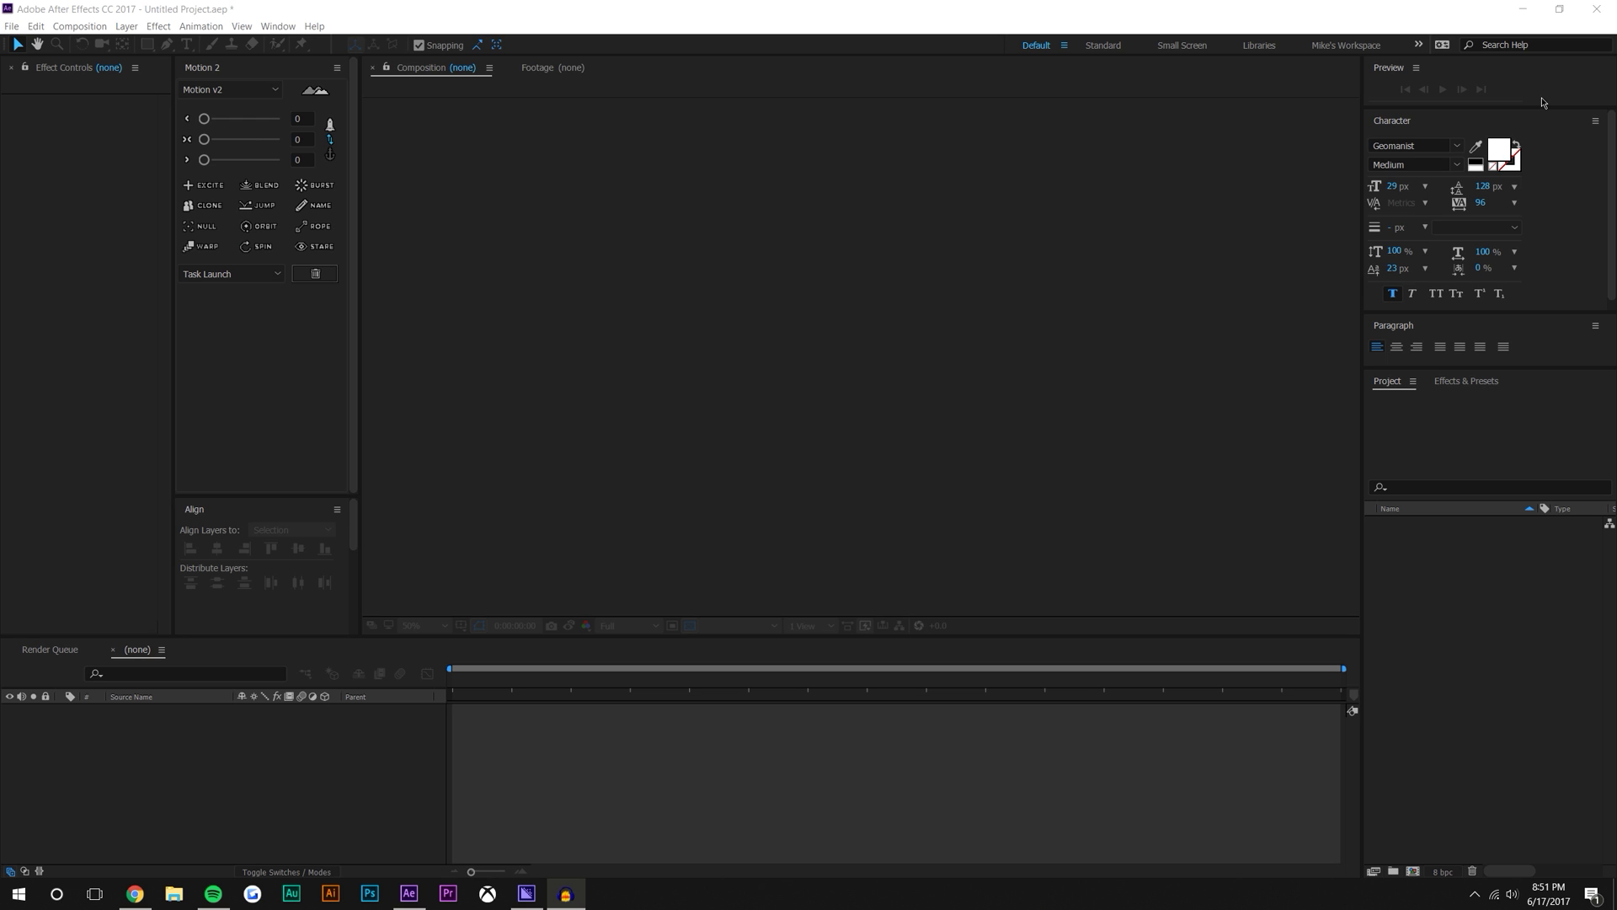
Make the timeline slightly taller and raise the Motion 2/Align divider about 100 px
left_click_drag(364, 635, 366, 633)
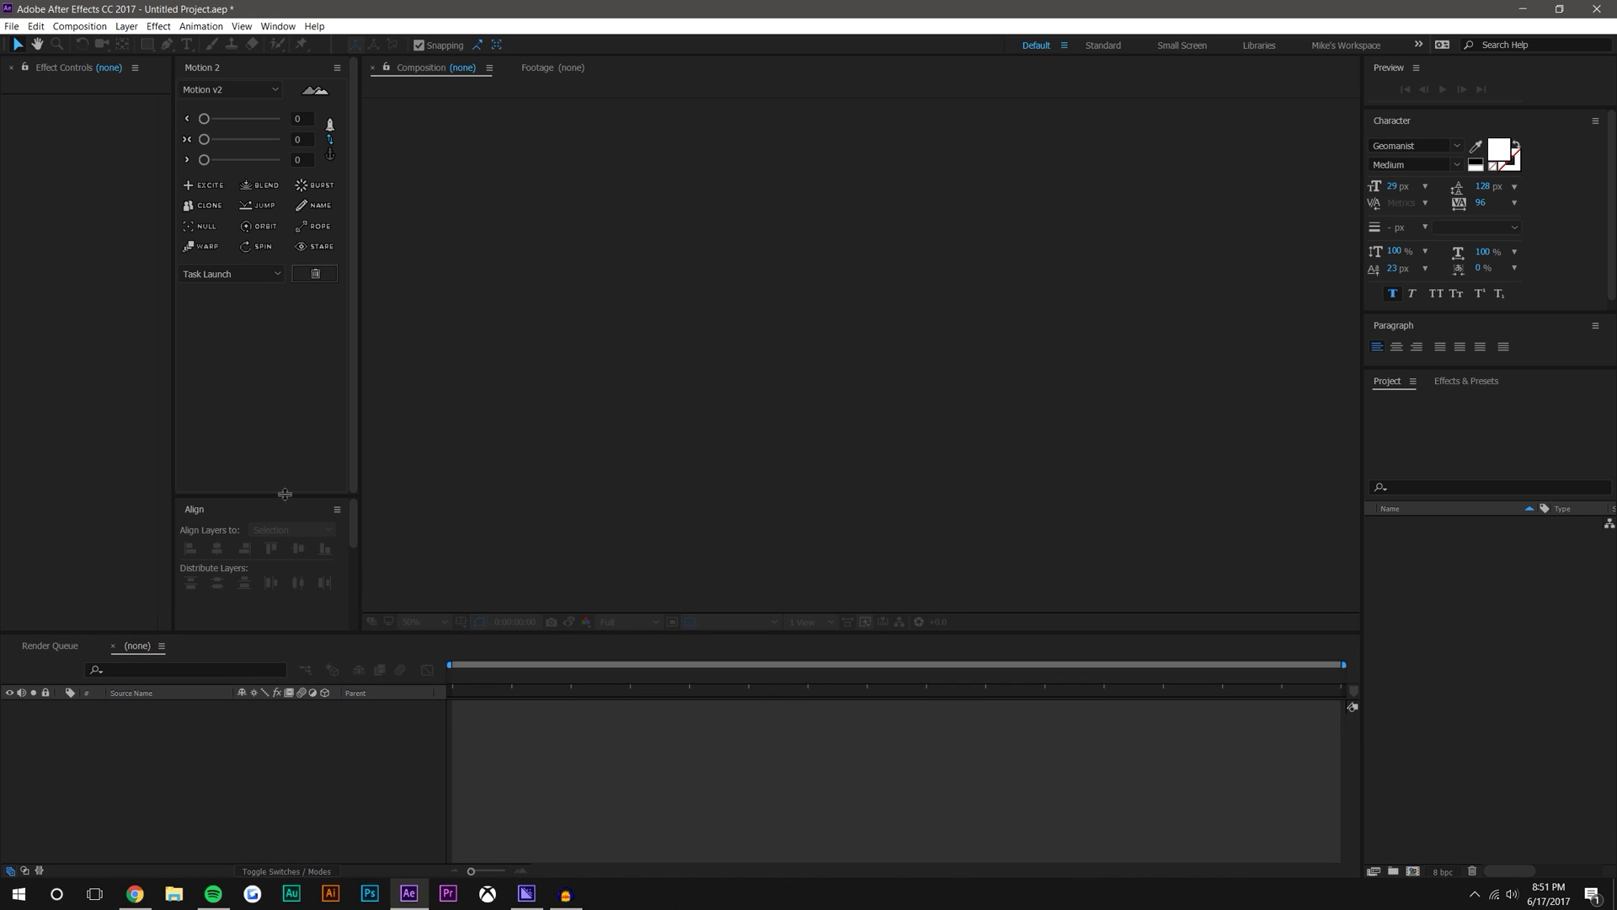
left_click_drag(261, 496, 261, 412)
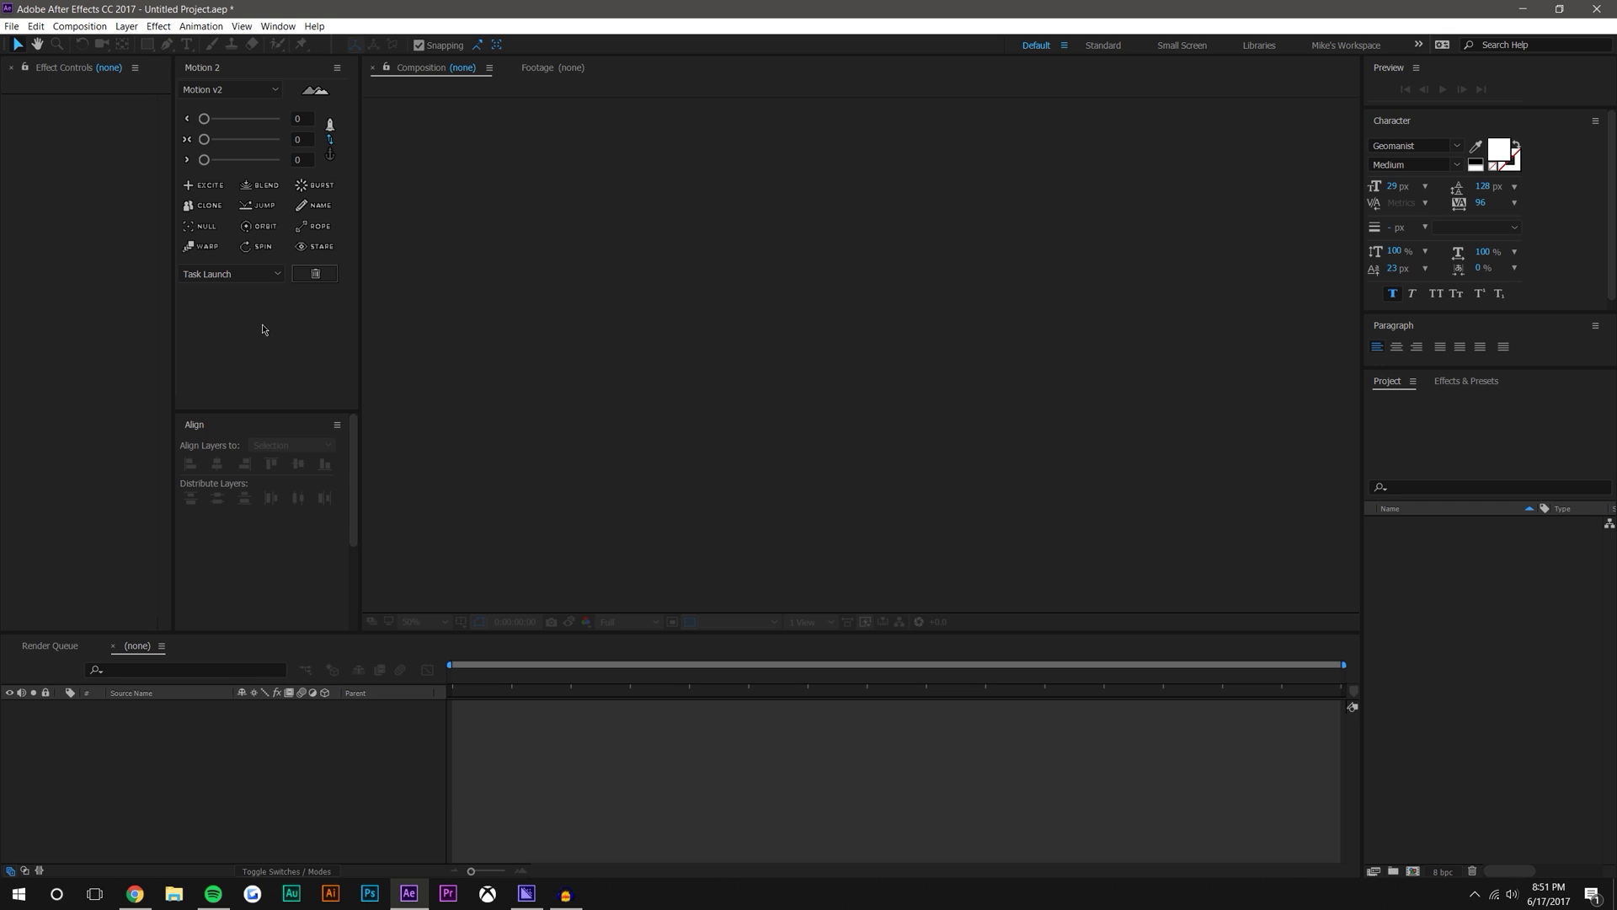
Browse to Desktop > GOPR0940 in the Import File dialog and select the first Tutorial T068 frame
left_click(12, 26)
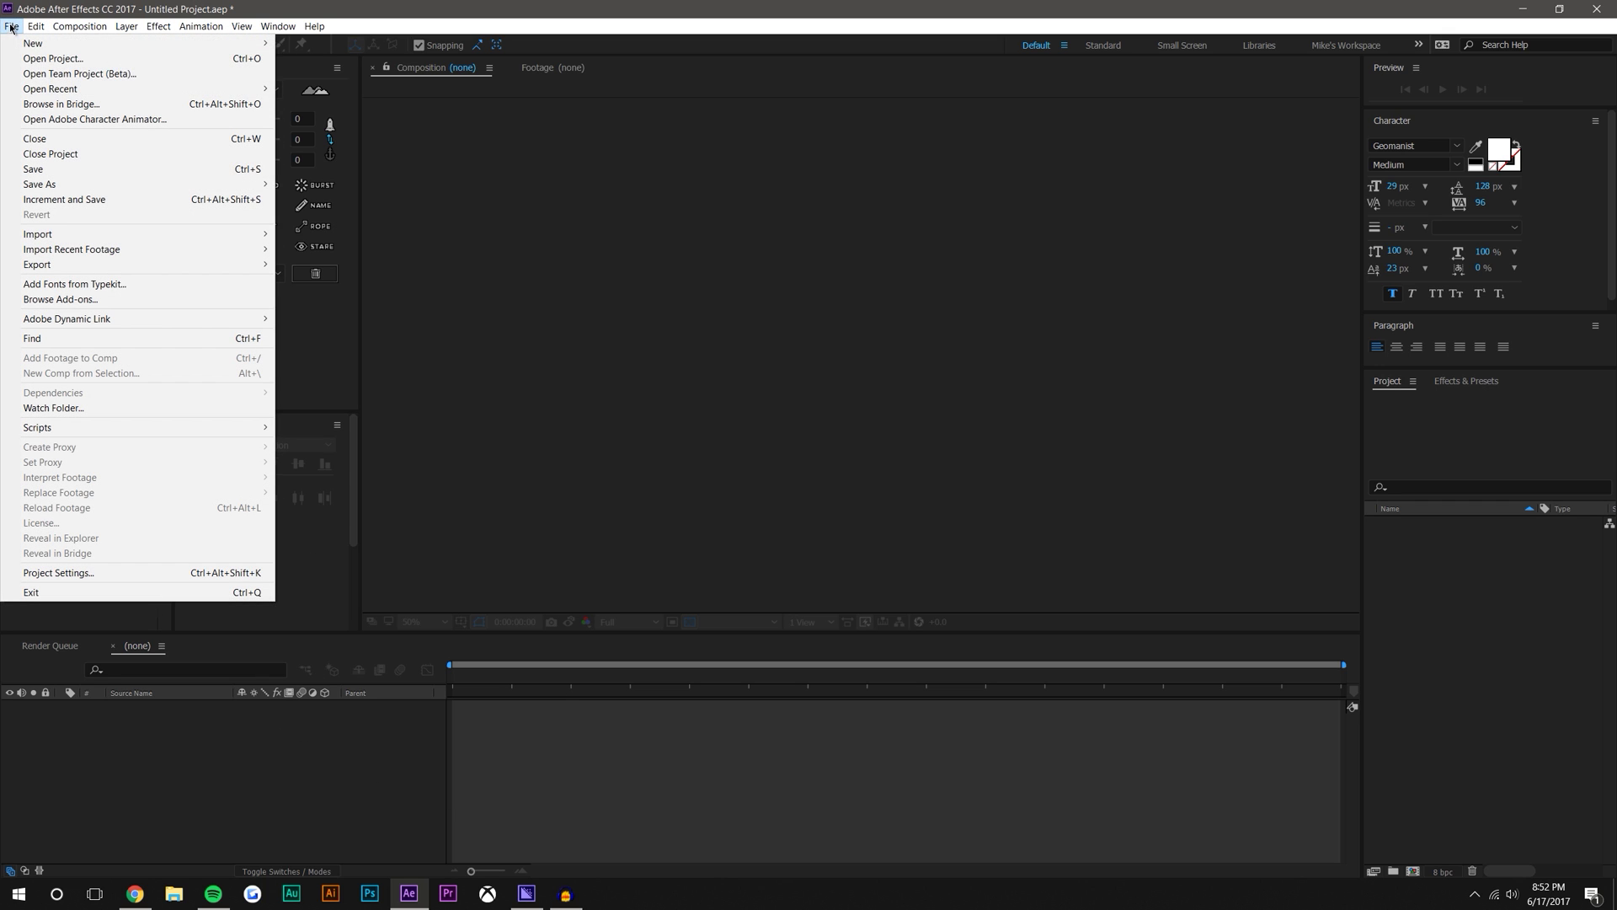
mouse_move(61, 237)
left_click(338, 235)
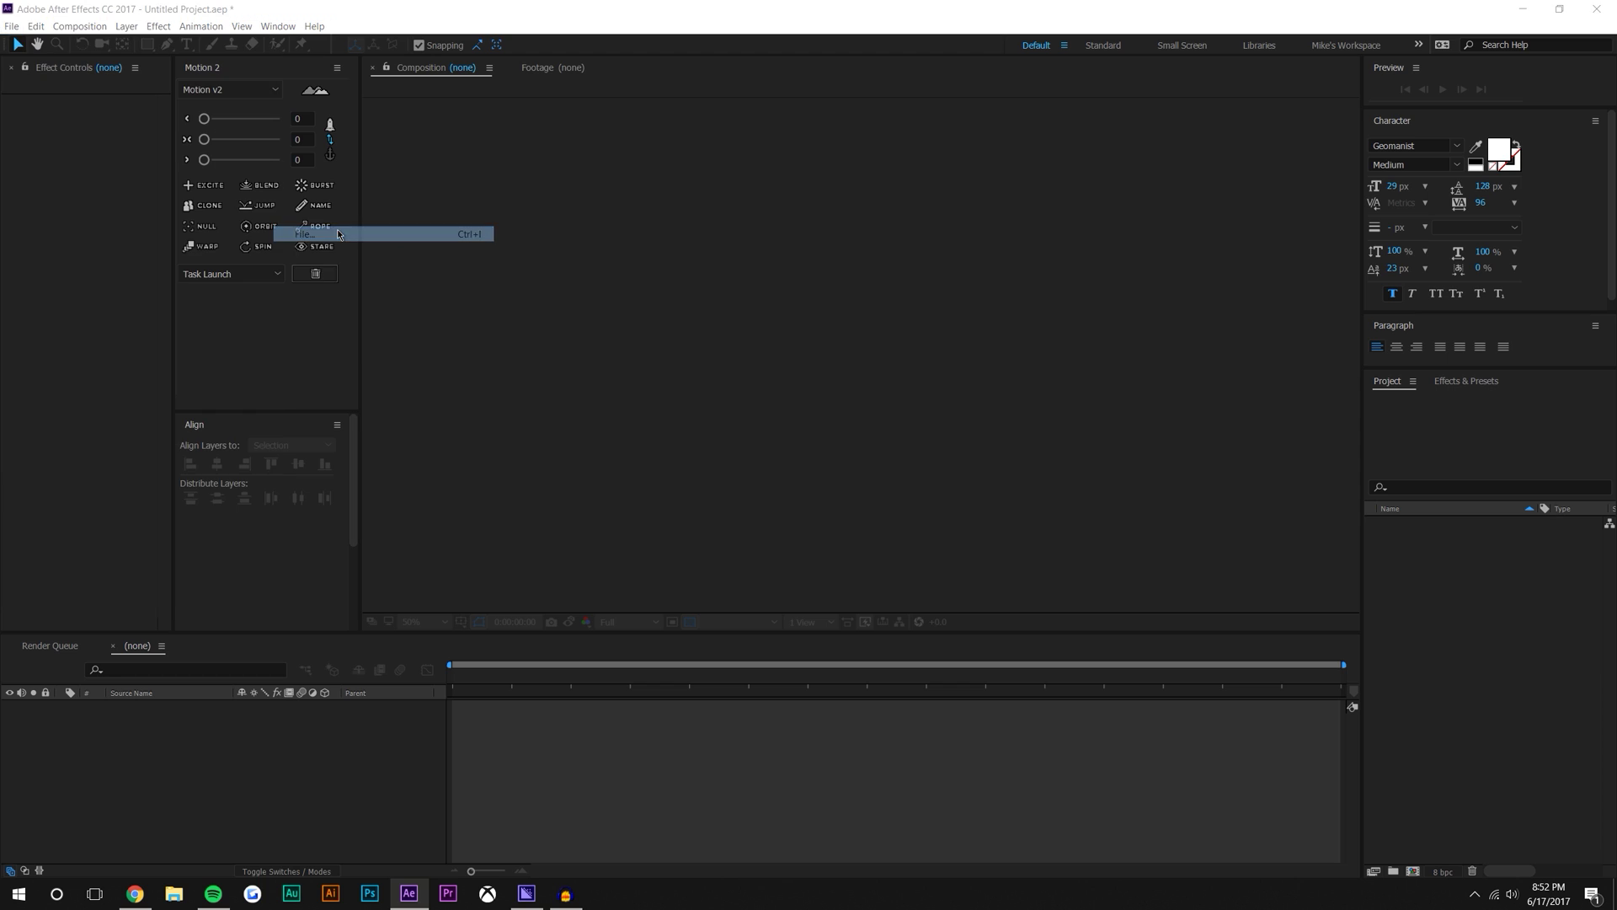
left_click(638, 205)
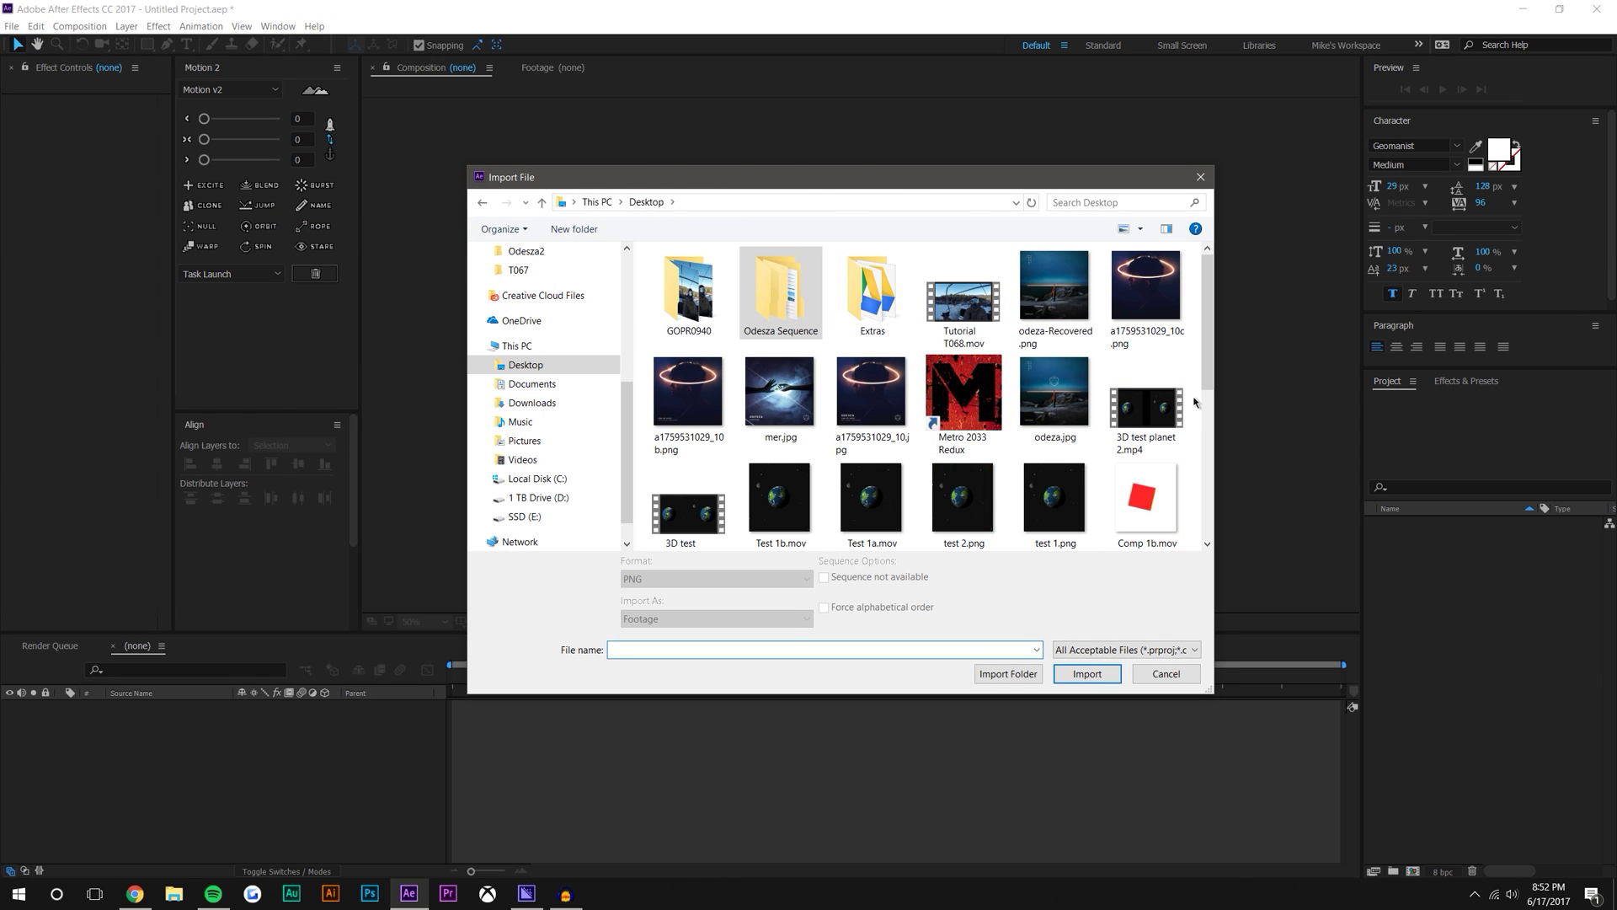
double_click(688, 289)
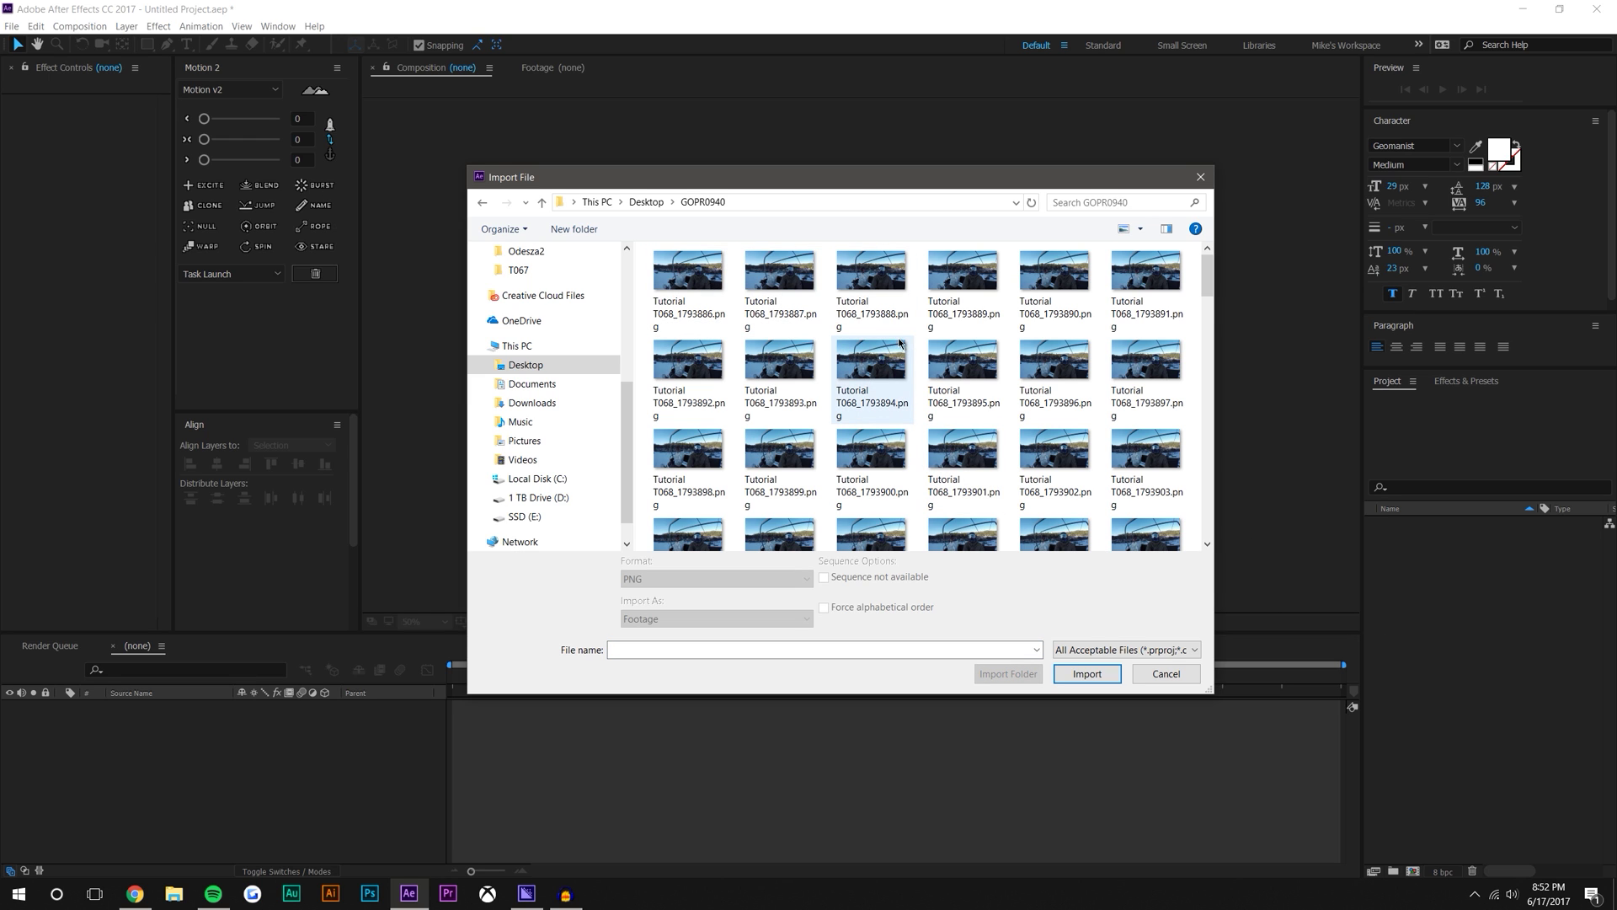
left_click(668, 271)
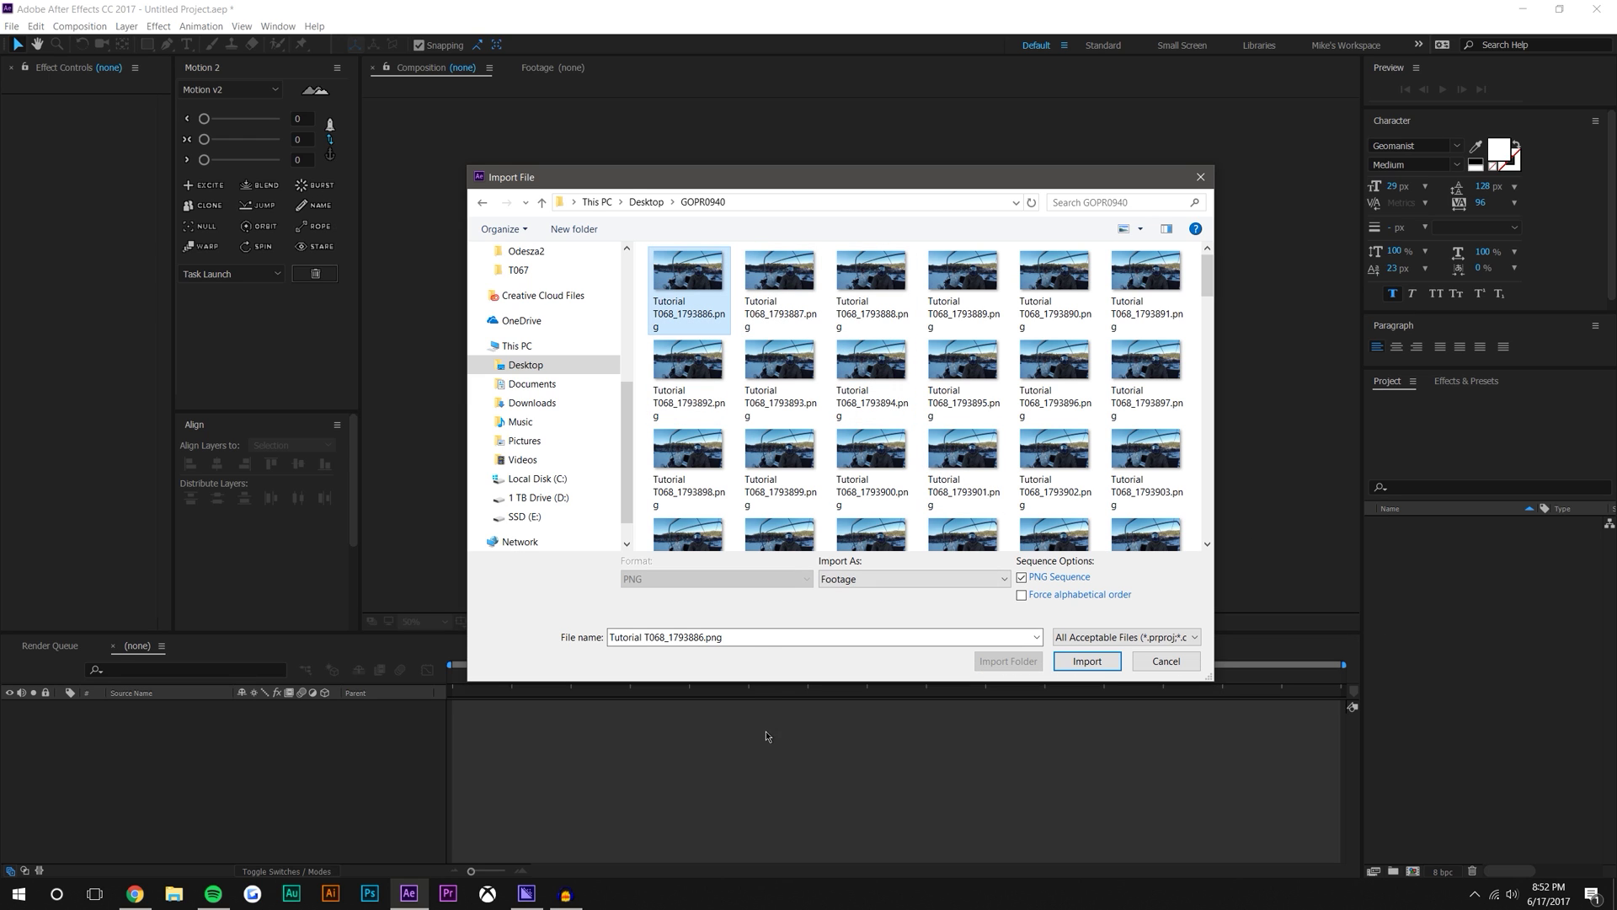
Import the frames as a PNG Sequence footage item and select it in the Project panel
left_click(1022, 578)
left_click(1021, 579)
left_click(887, 580)
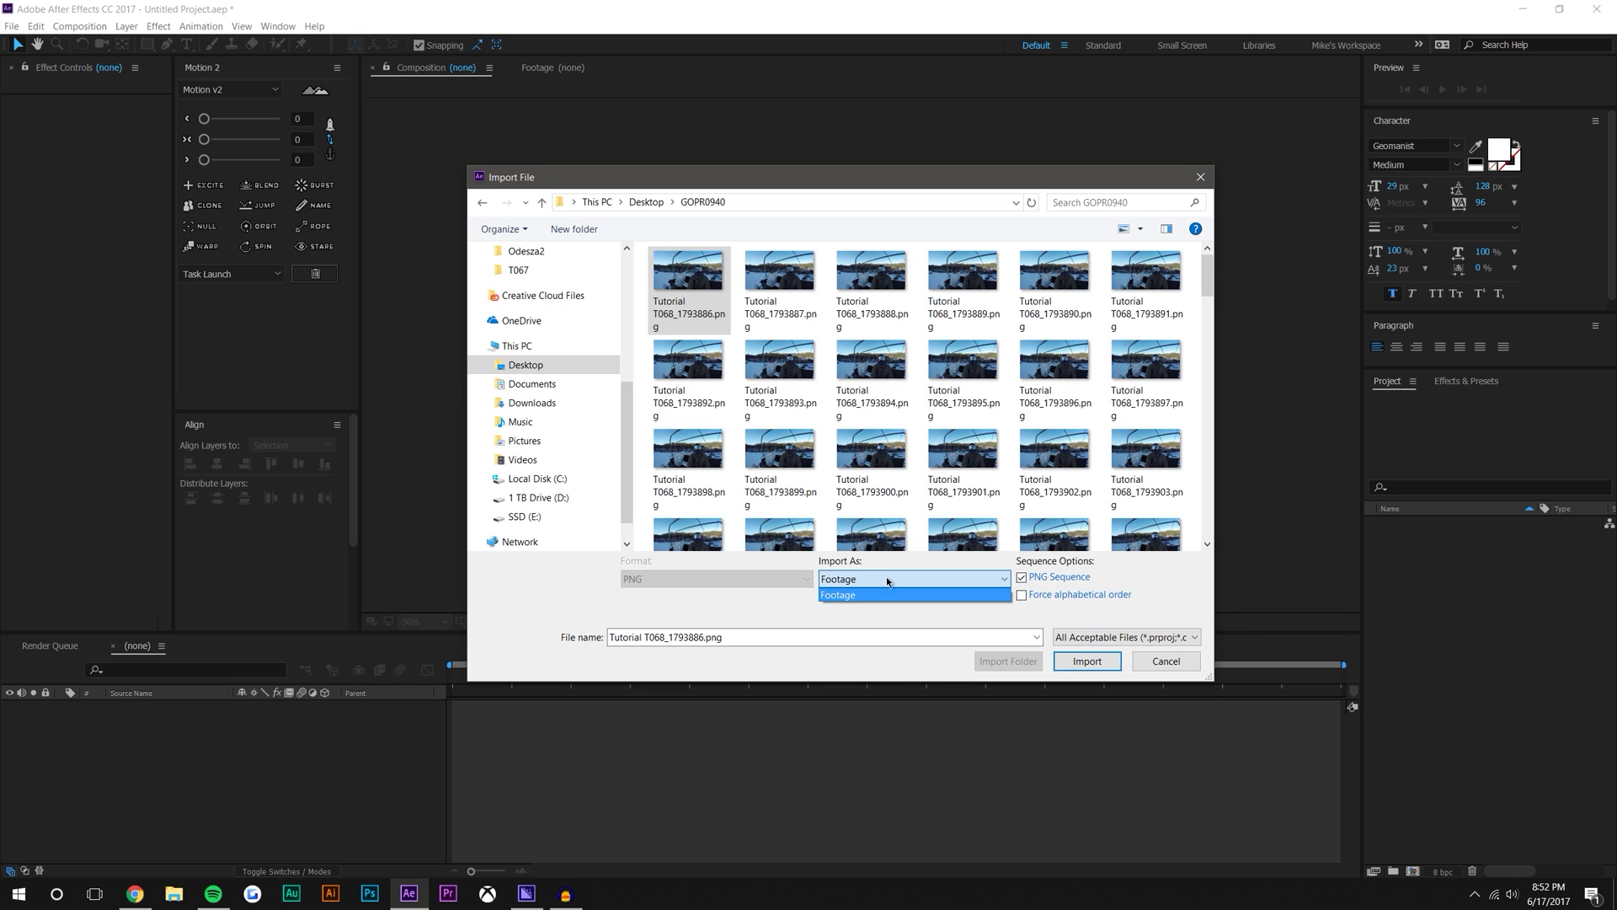
left_click(875, 596)
left_click(1095, 661)
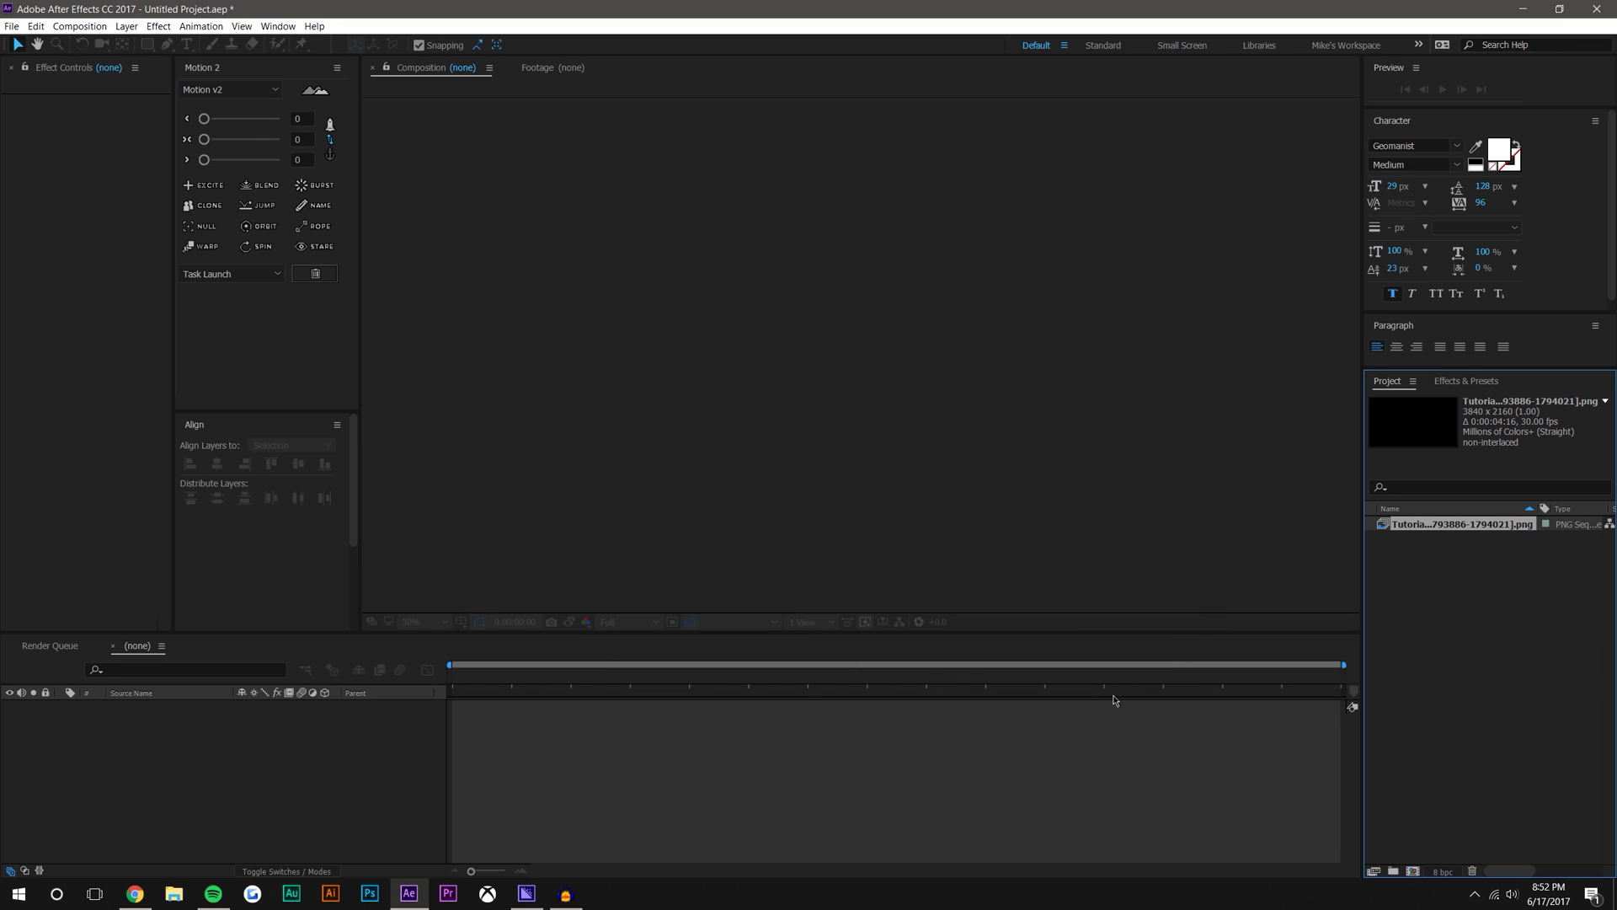
left_click(1424, 647)
left_click(1418, 527)
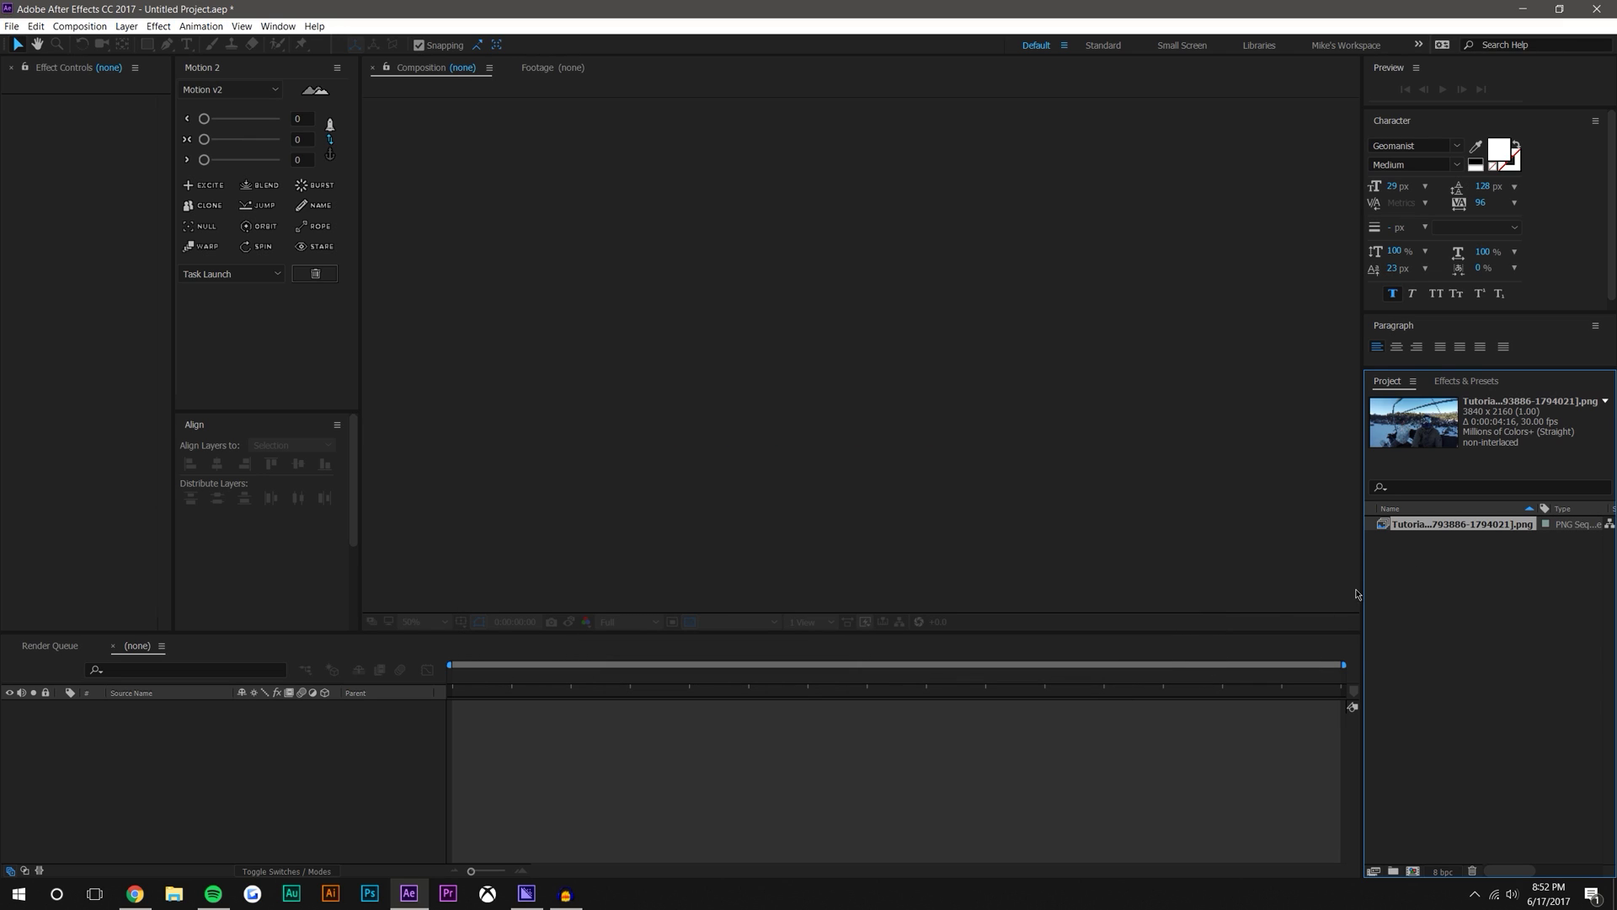
Build the Tutorial T068 comp from the PNG sequence, scrub it, and preview at Quarter resolution
left_click_drag(1426, 528, 1411, 866)
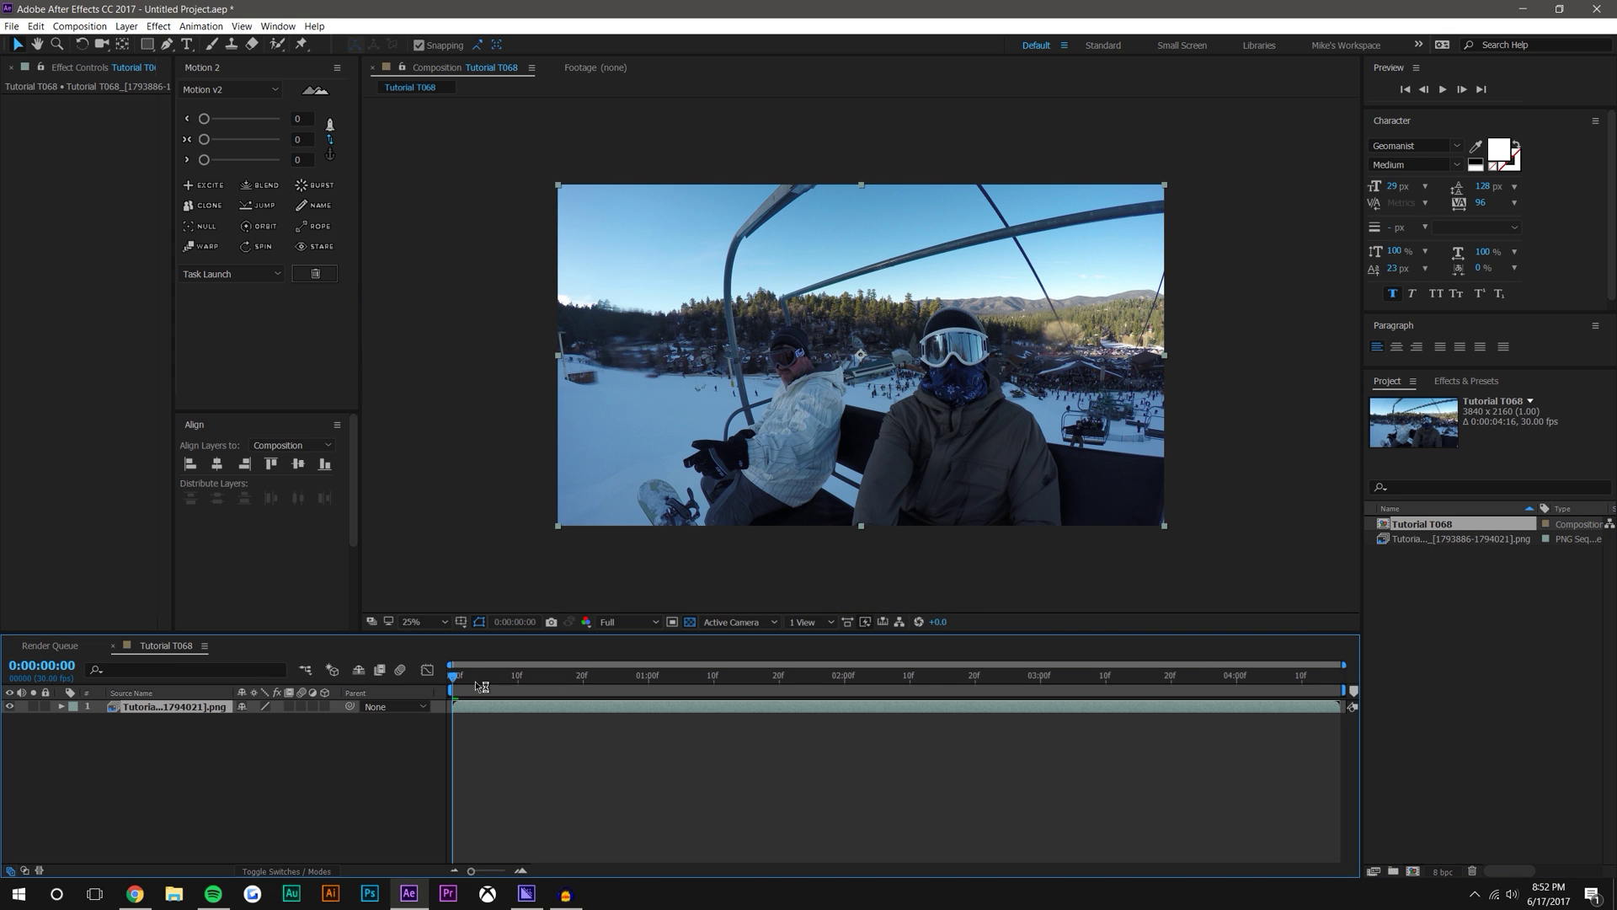
left_click_drag(457, 678, 837, 677)
left_click(627, 622)
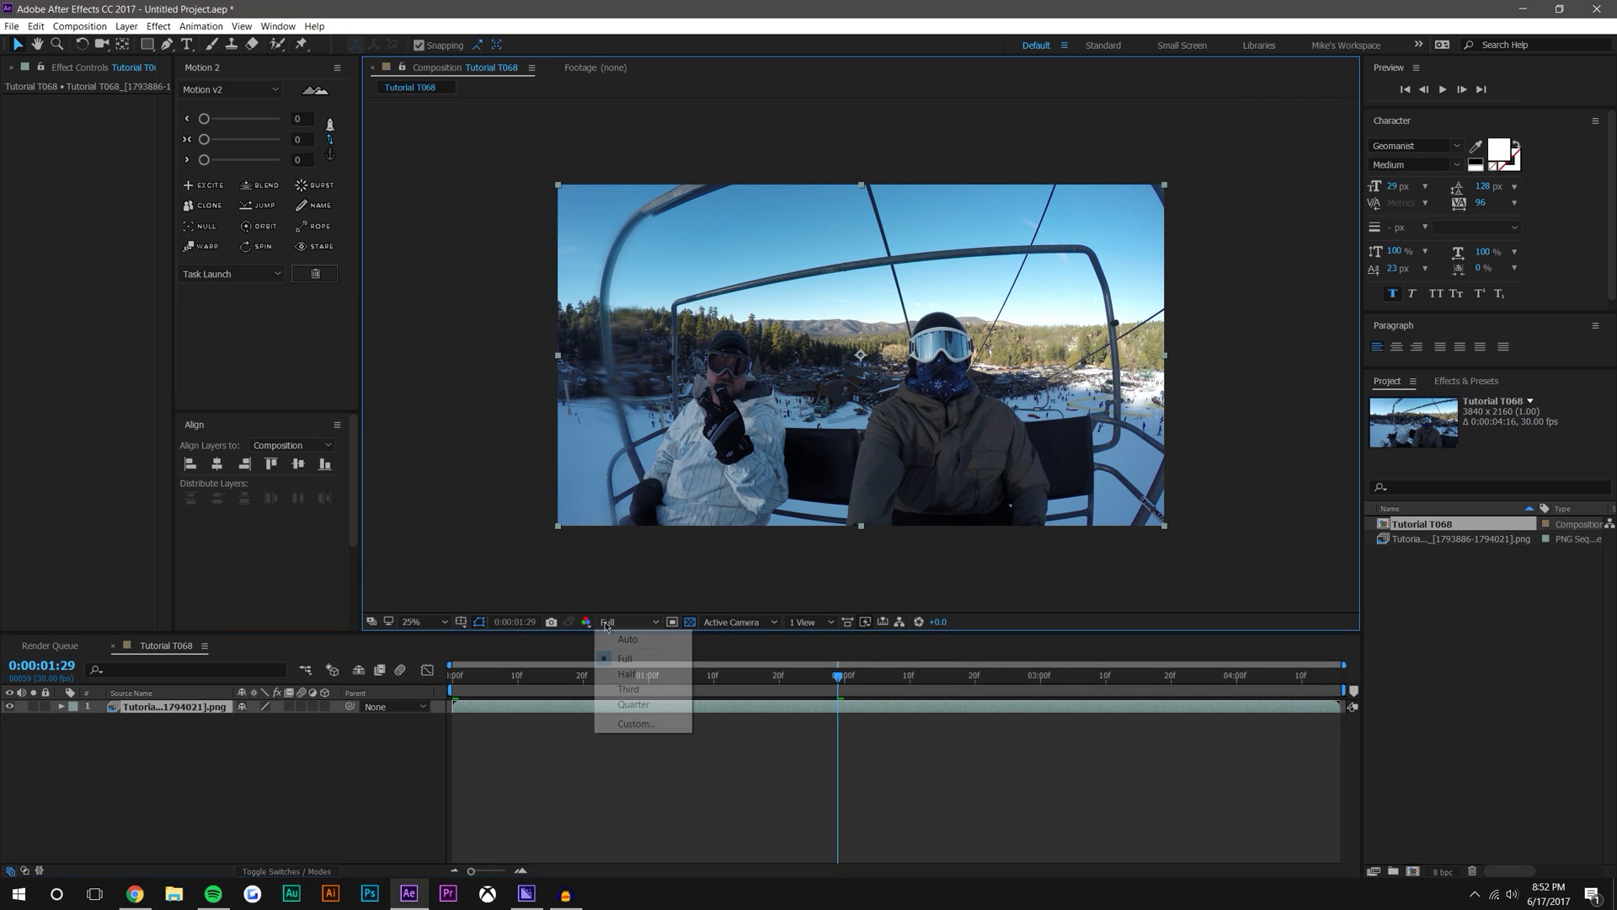
left_click(645, 708)
left_click(679, 758)
left_click_drag(656, 686, 1155, 673)
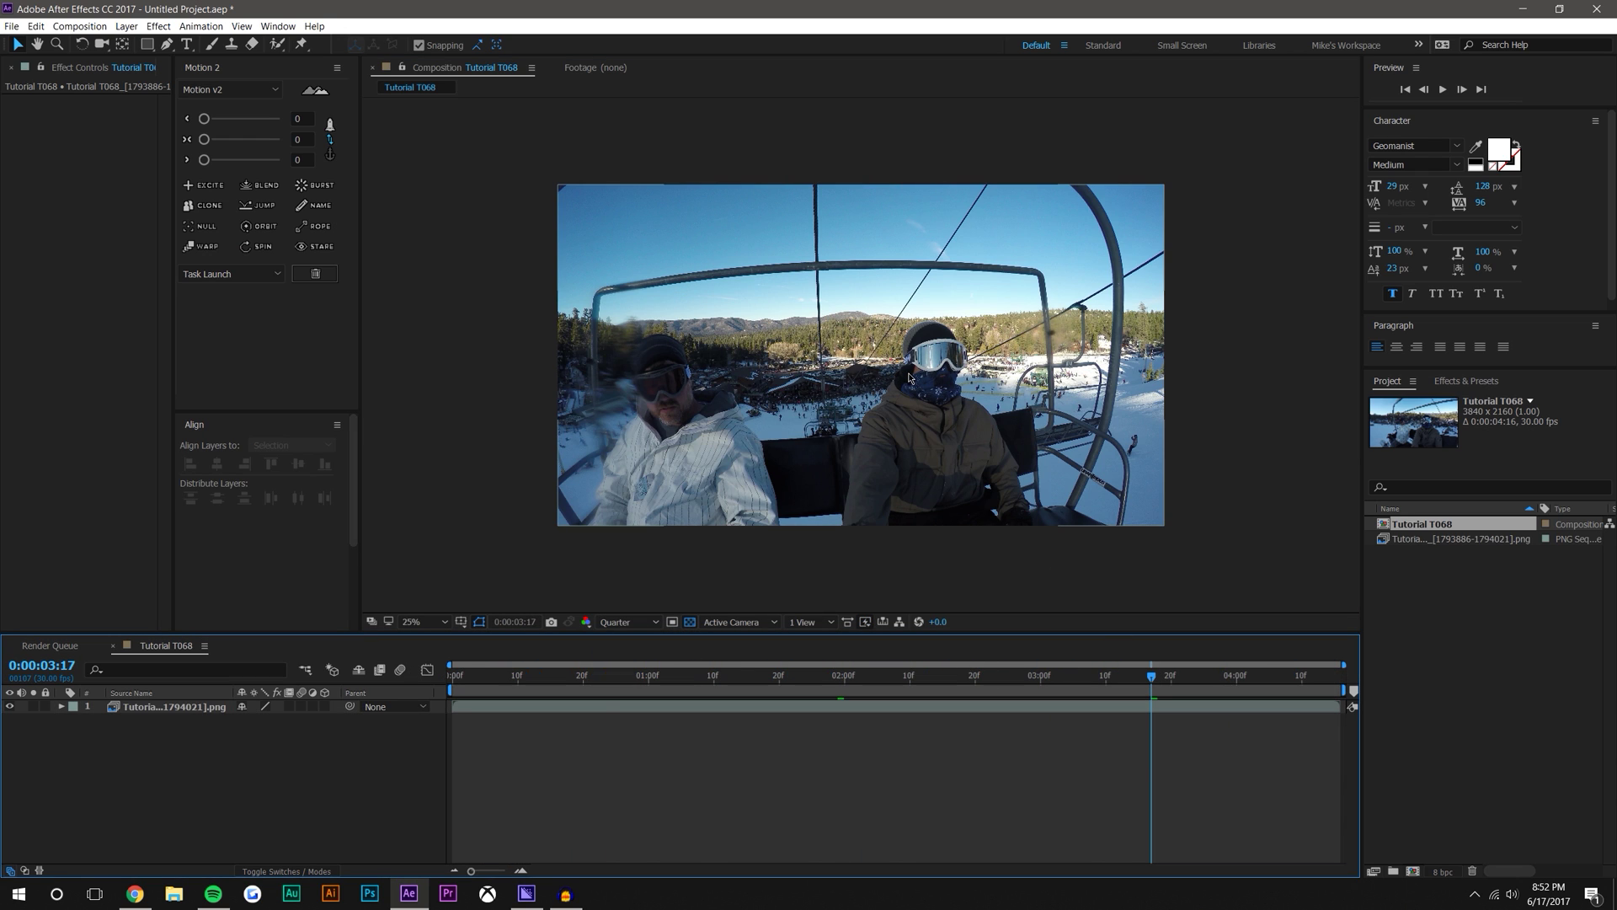
left_click(79, 26)
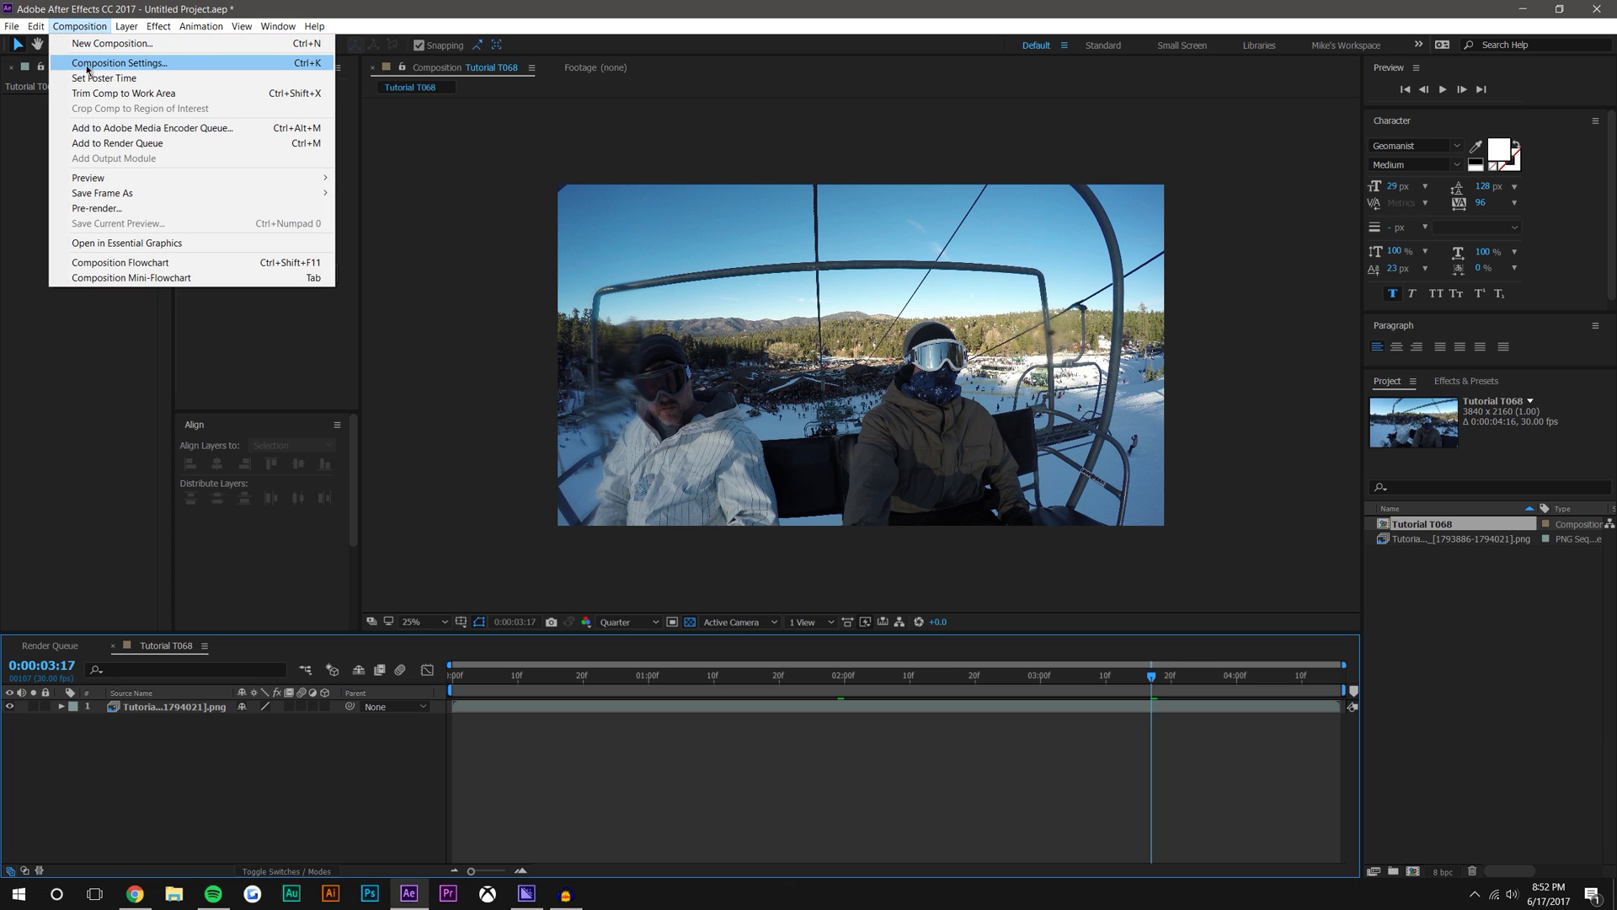
Change Tutorial T068's Composition Settings to 29.97 fps, width 1920 and height 1080
left_click(101, 64)
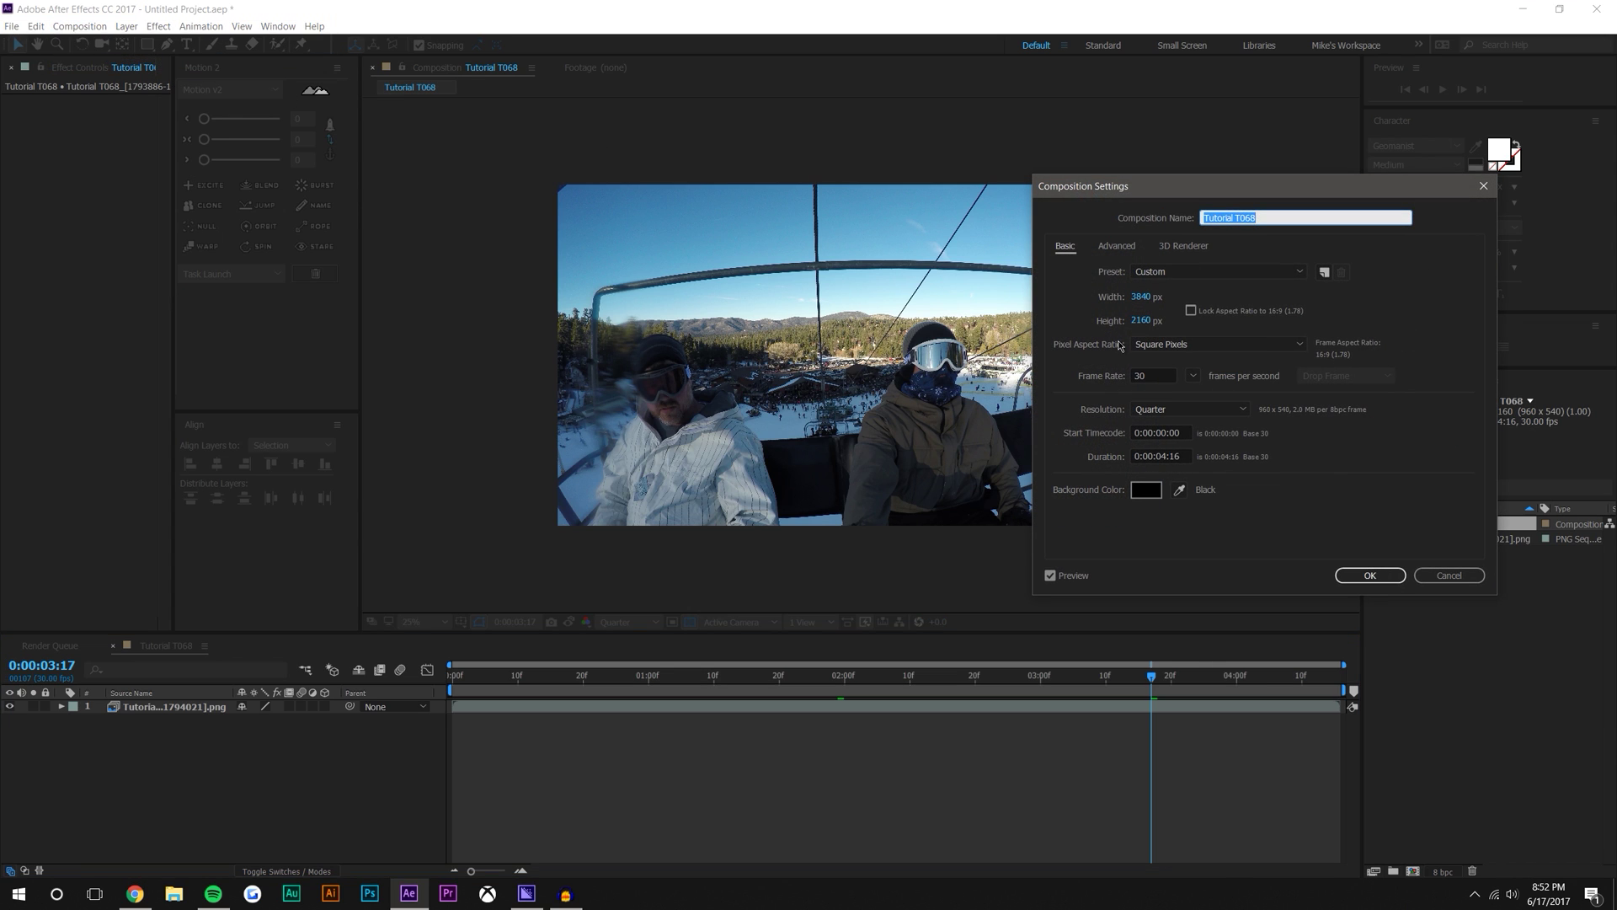
left_click(1192, 375)
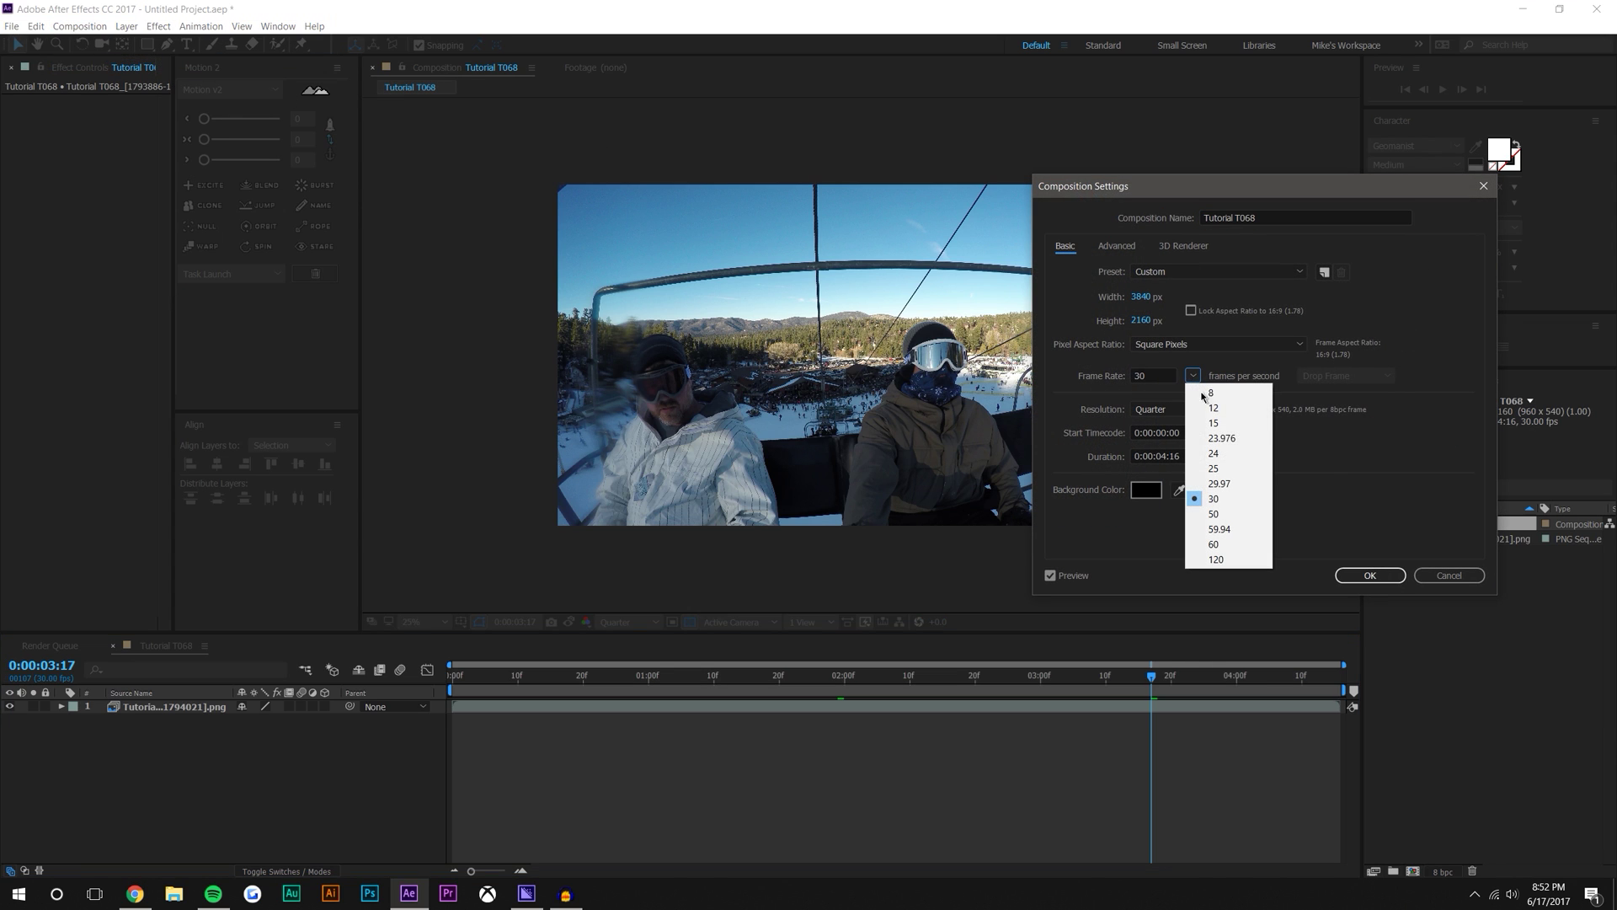
left_click(1220, 484)
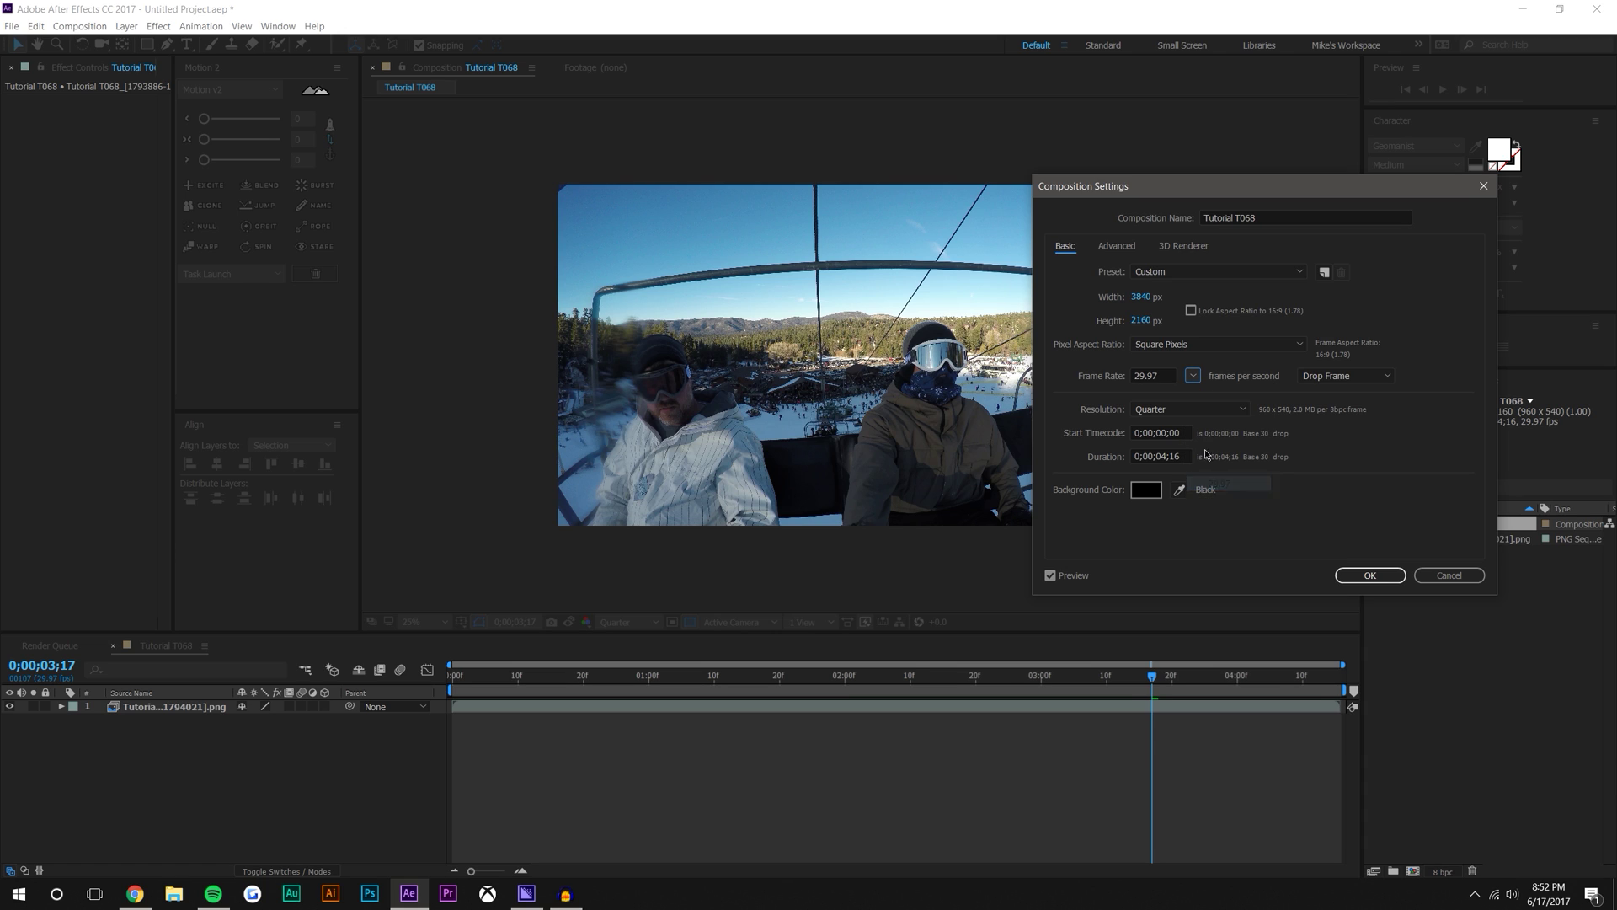
left_click(1142, 296)
type("1920")
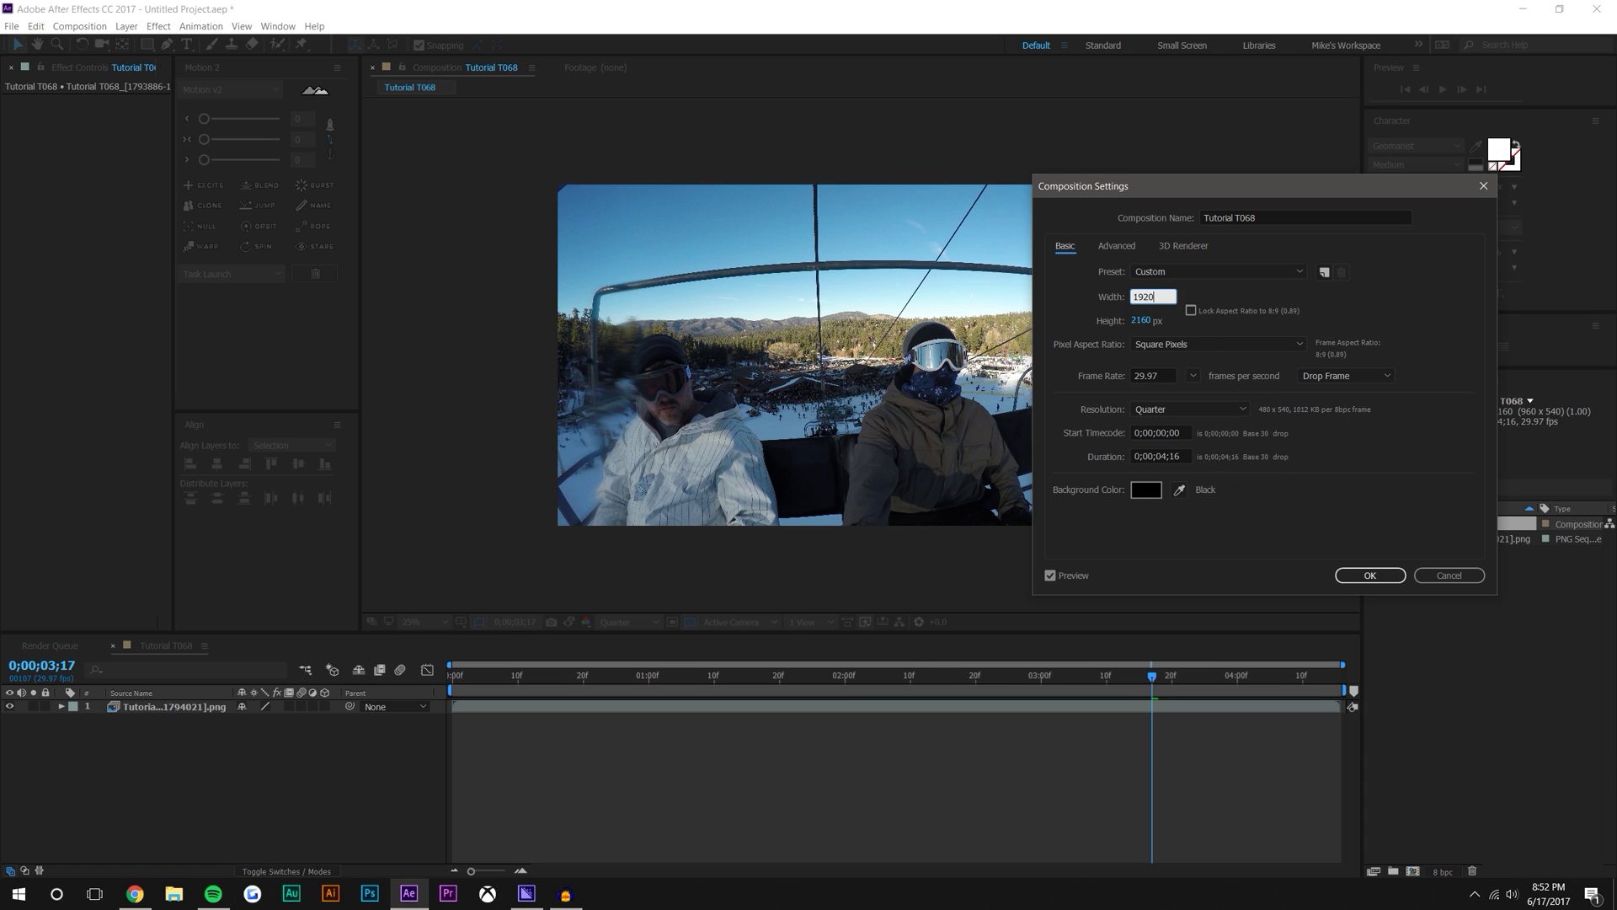
key("Tab")
type("1080")
key("Return")
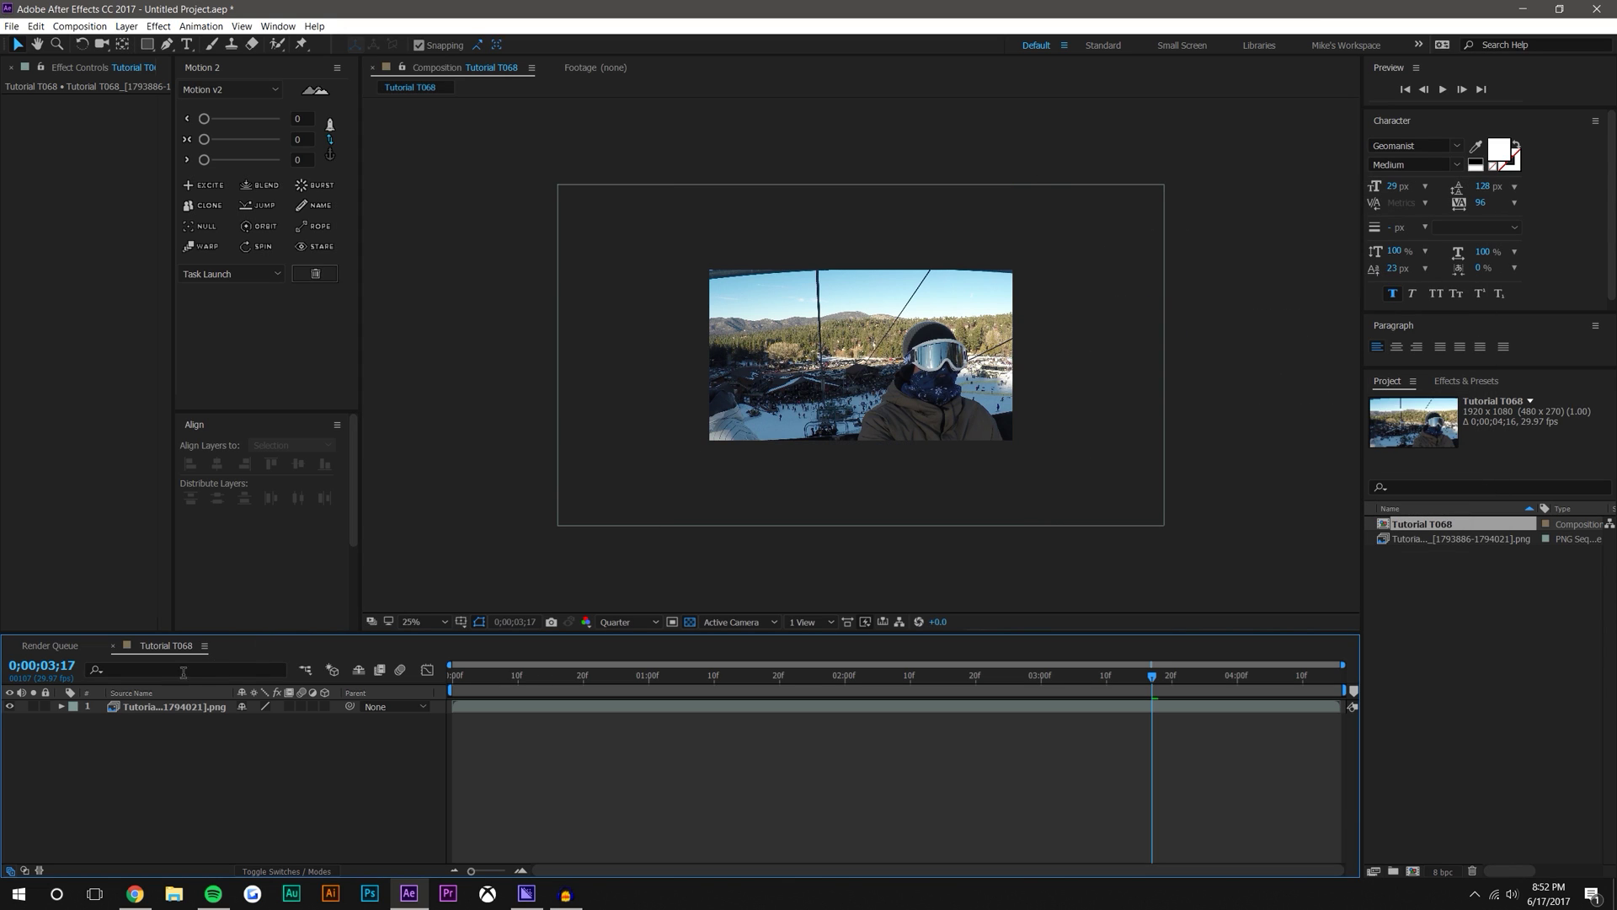
Set the chairlift layer's Scale to 50% and zoom the viewer to 50%
key("s")
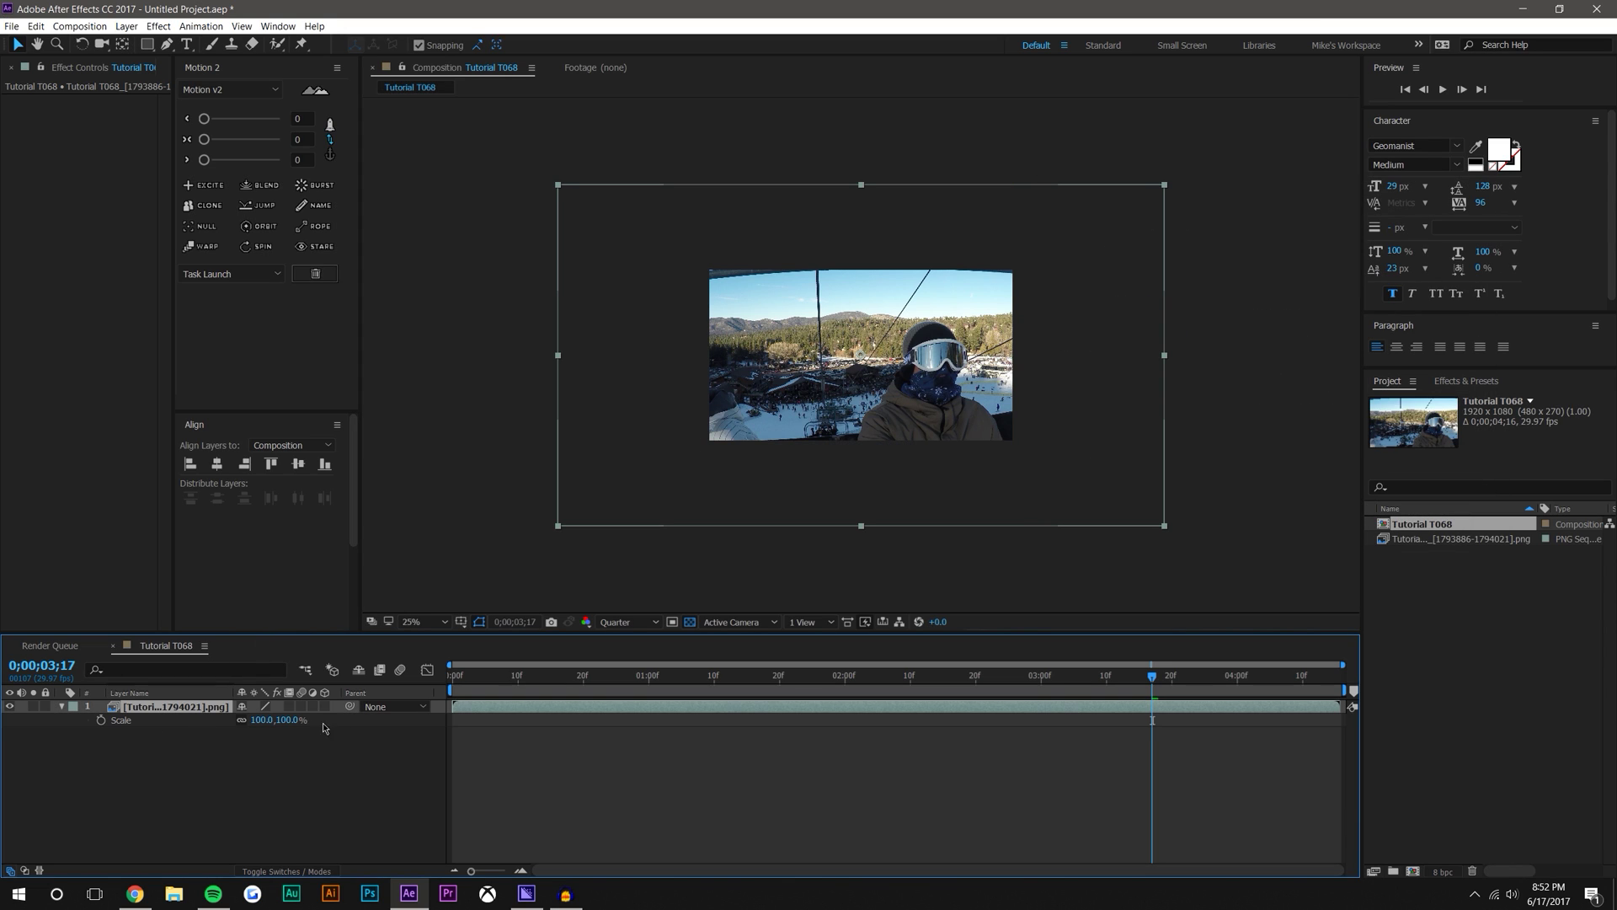
left_click(290, 721)
type("50")
key("Return")
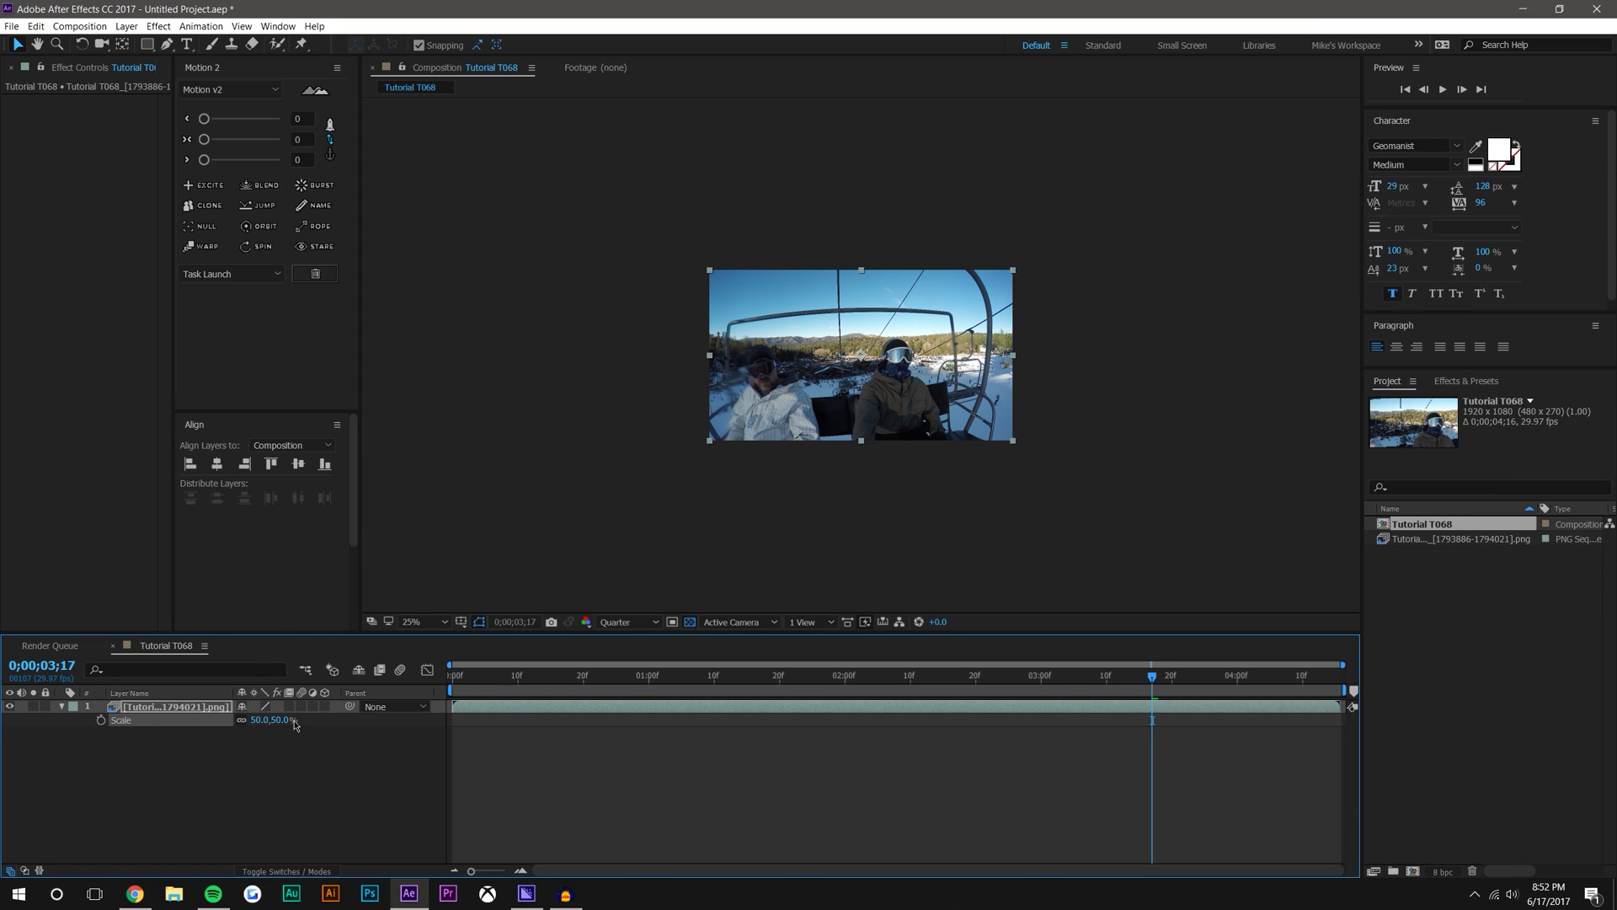
key("period")
Preview the comp from the first frame, then stop and park the playhead near 3 seconds
left_click_drag(591, 671, 454, 672)
left_click(1442, 90)
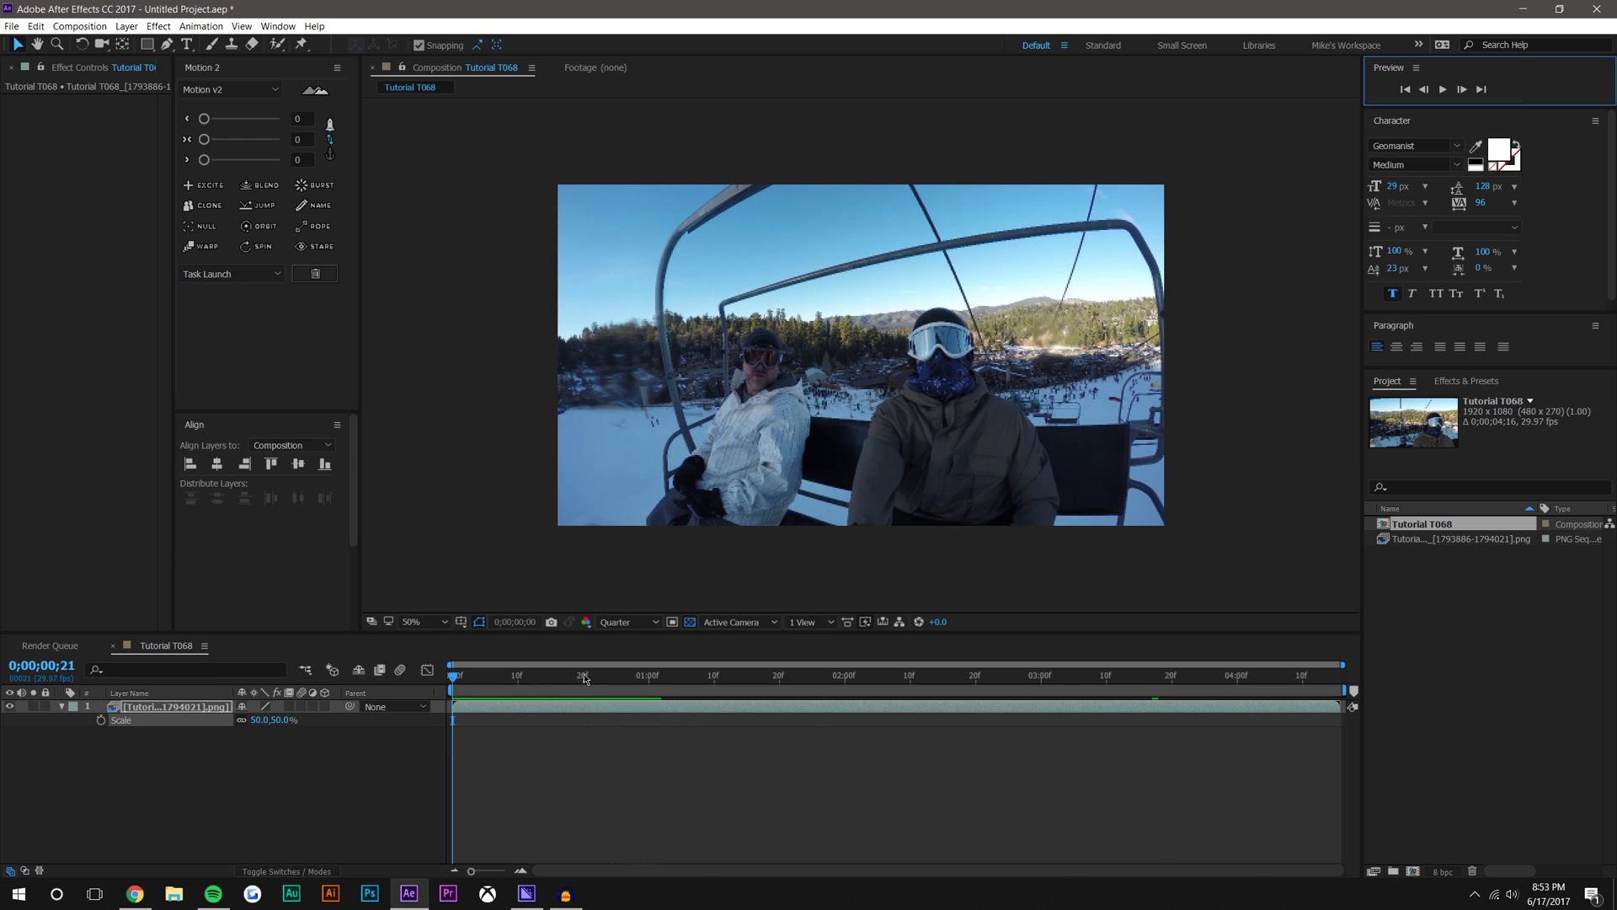
left_click(400, 724)
left_click_drag(455, 671, 523, 674)
Import render[0000-2400].png from Desktop > Odesza Sequence > Odesza2 and make a comp from it
left_click(11, 27)
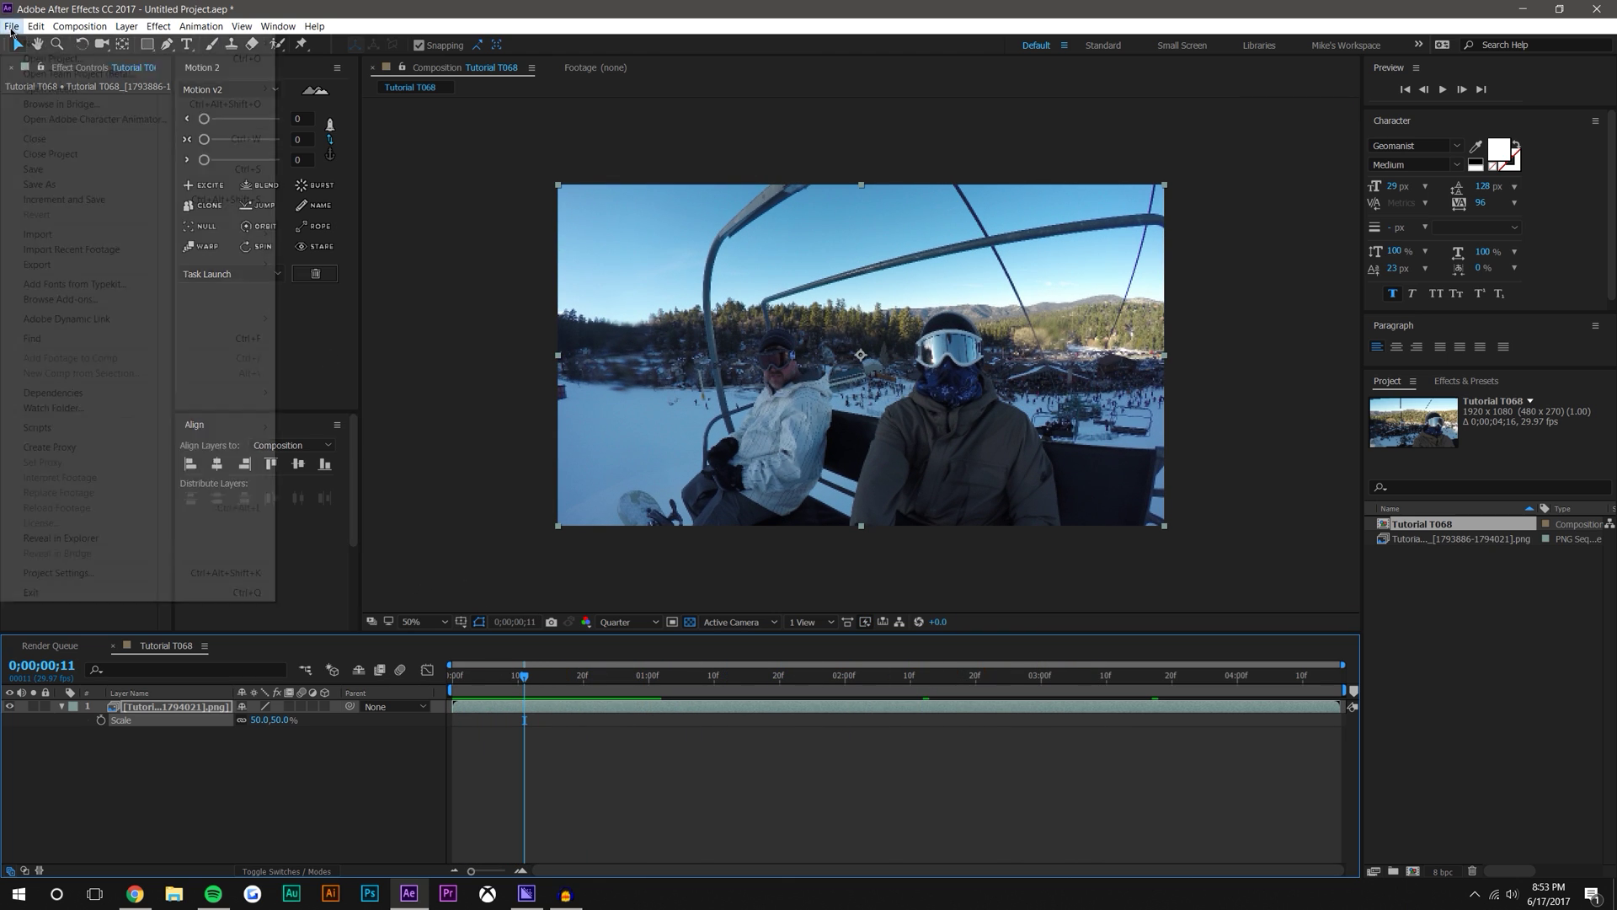
mouse_move(129, 236)
left_click(376, 237)
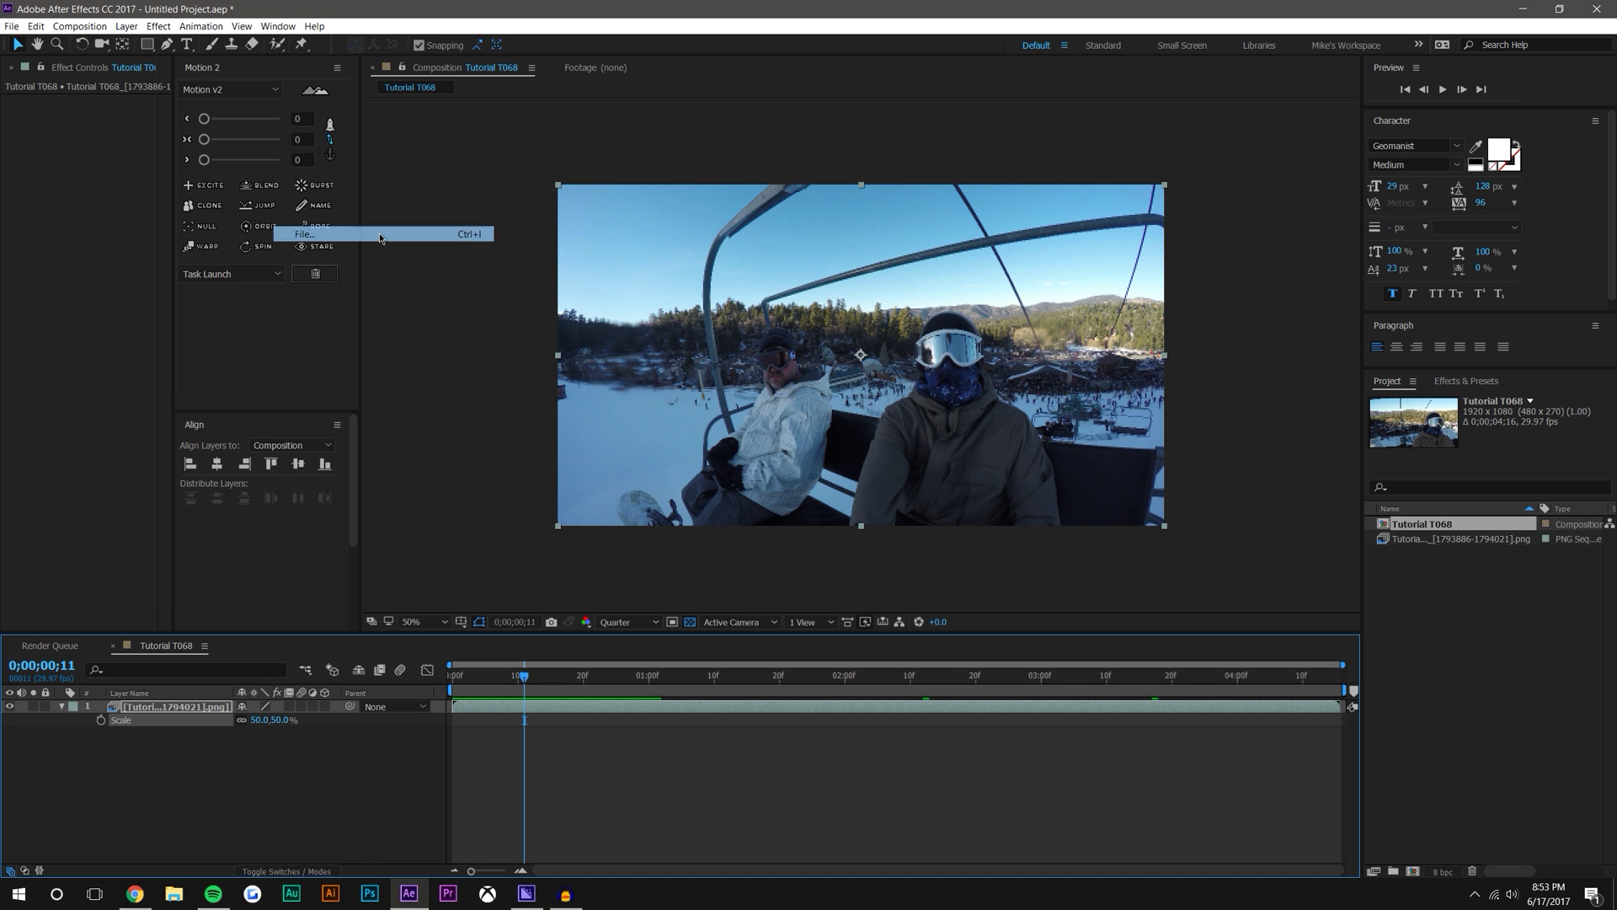
left_click(654, 205)
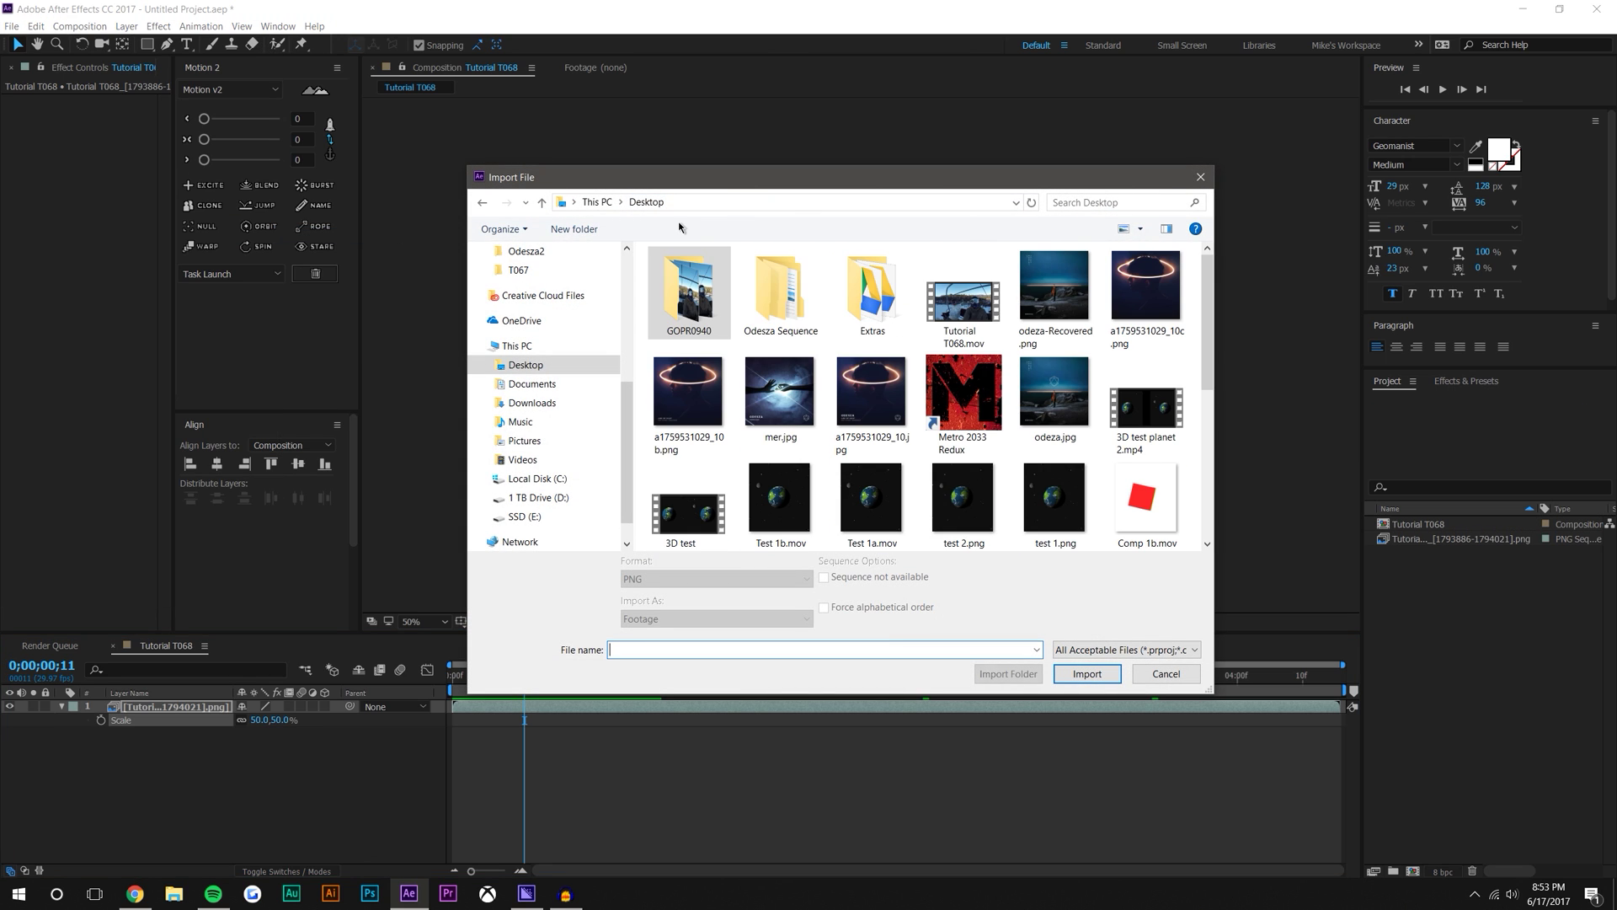
double_click(788, 282)
double_click(672, 270)
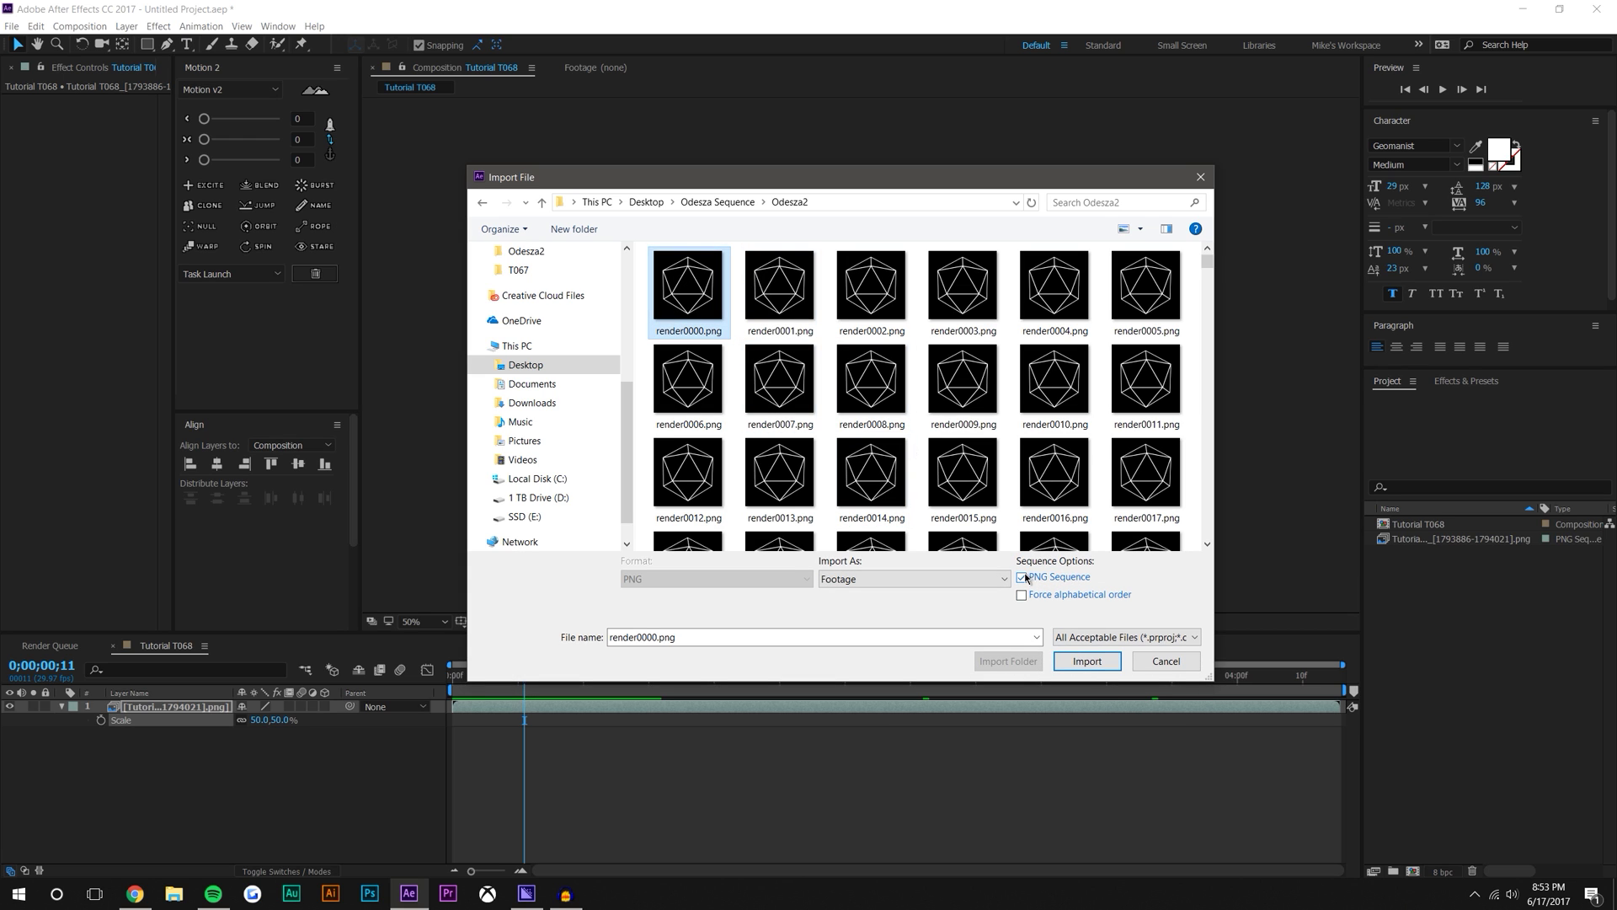
left_click(1093, 663)
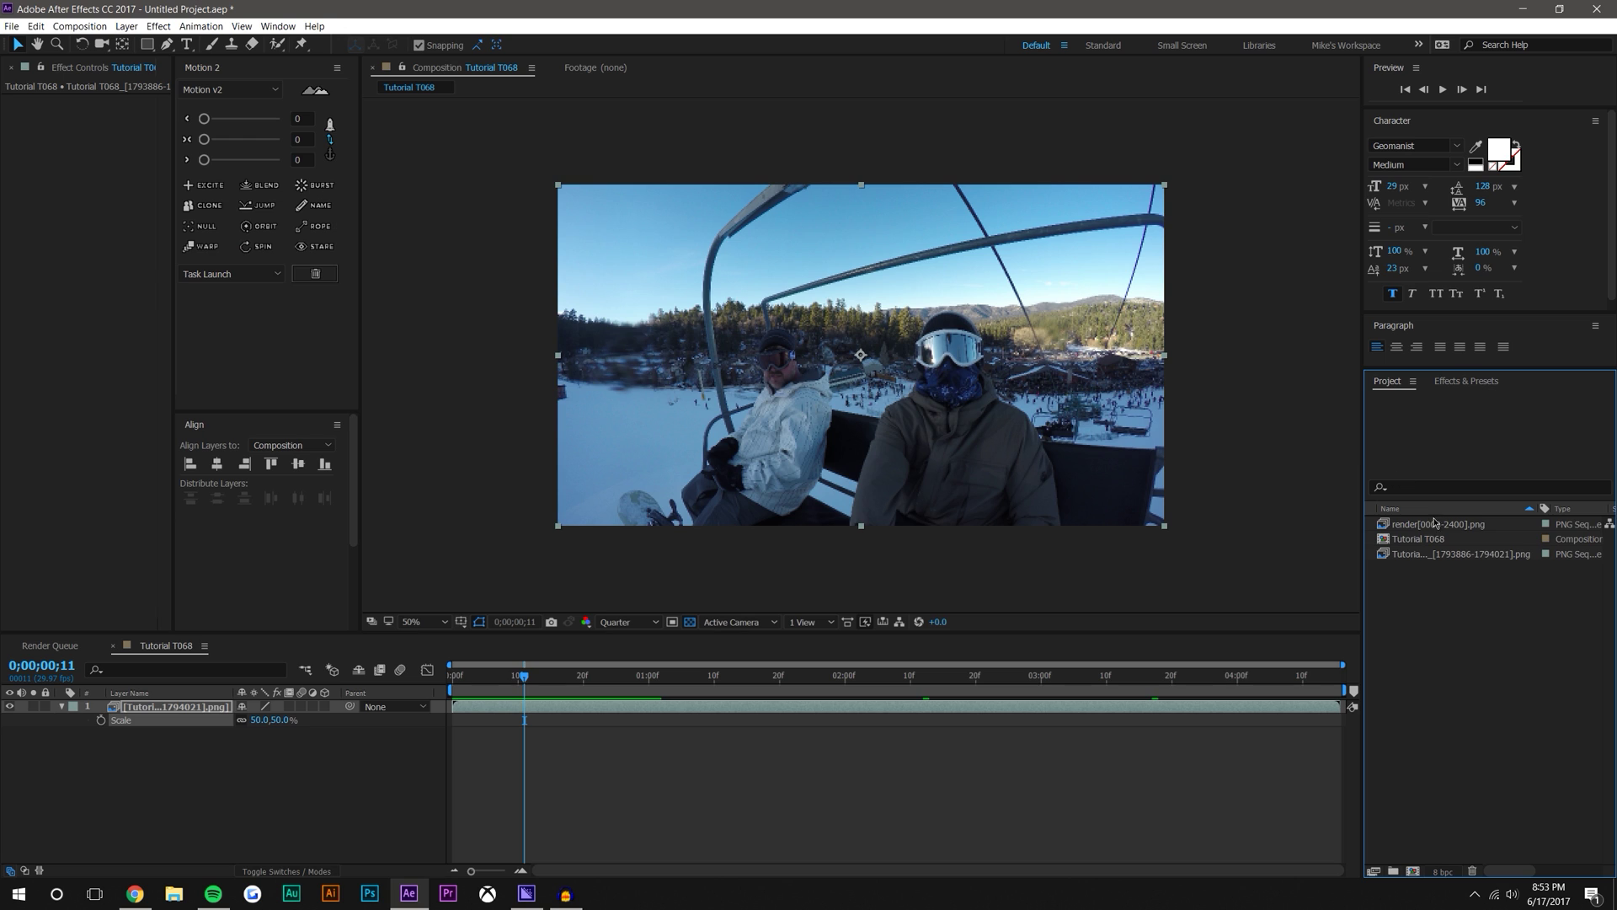
left_click_drag(1434, 523, 1412, 874)
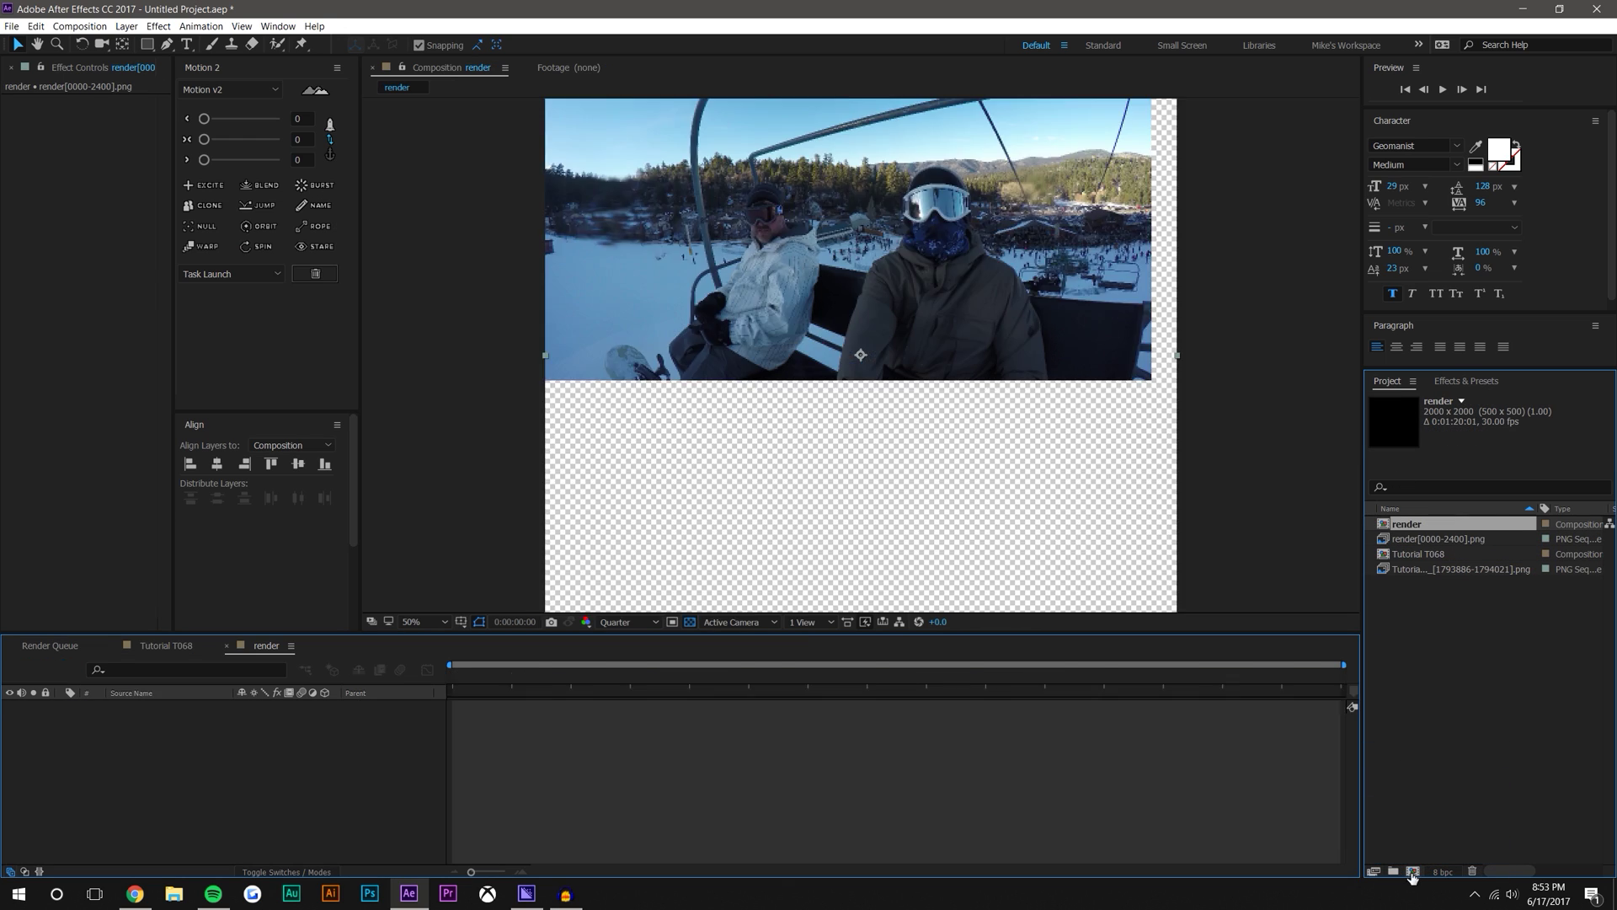
Deselect the render layer and make the composition viewer active
scroll(920, 447, "down", 2)
left_click(264, 790)
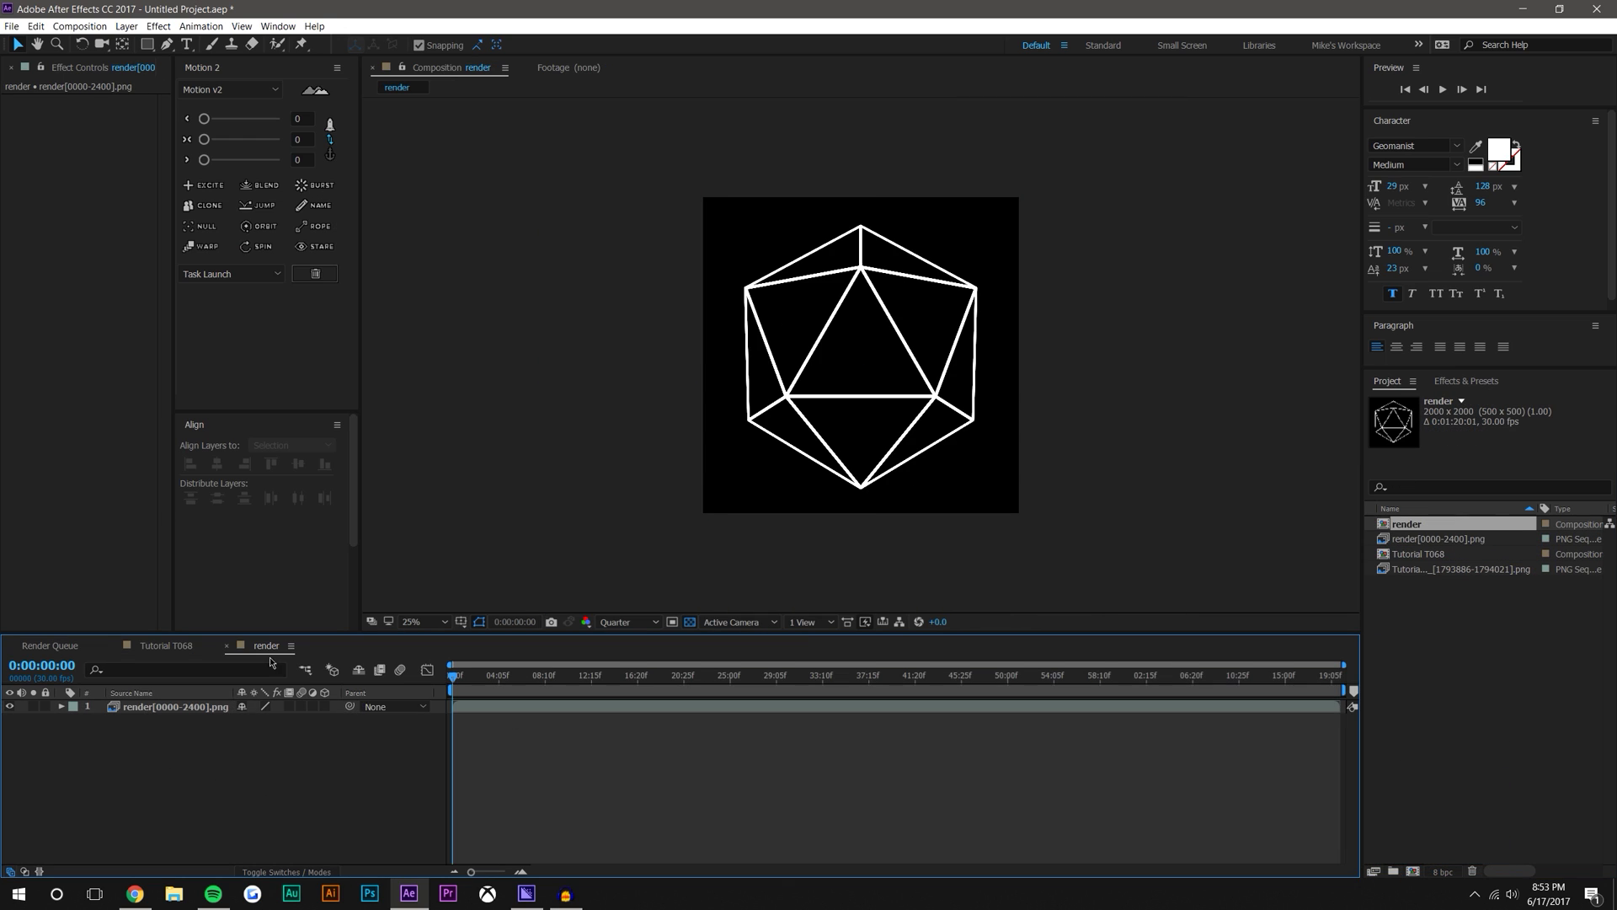
left_click(687, 625)
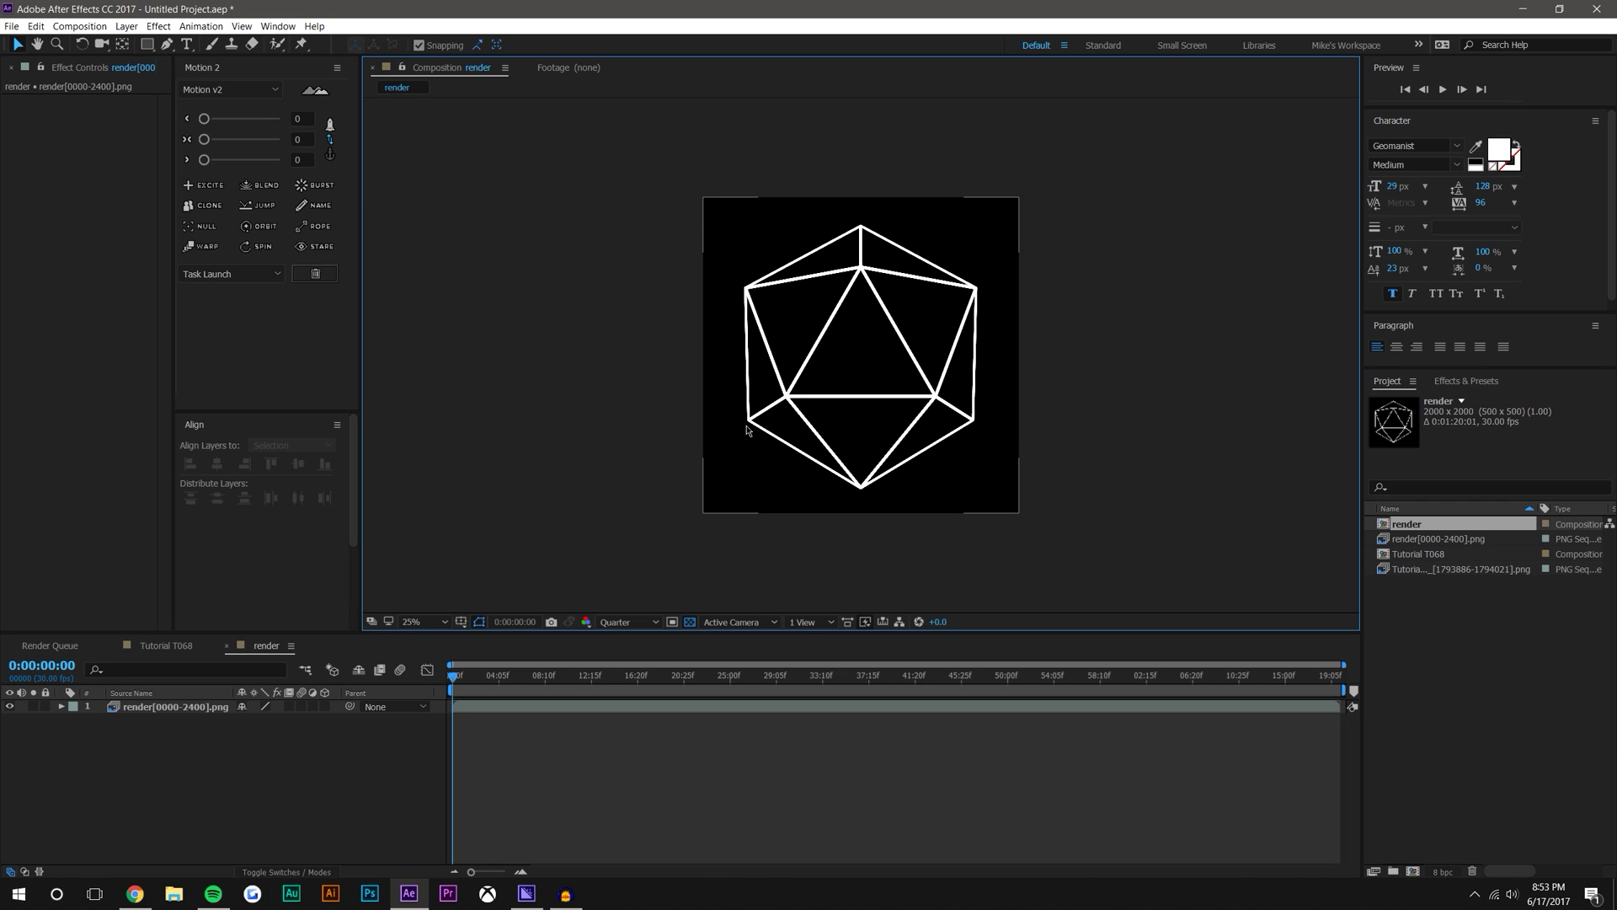
scroll(853, 178, "up", 2)
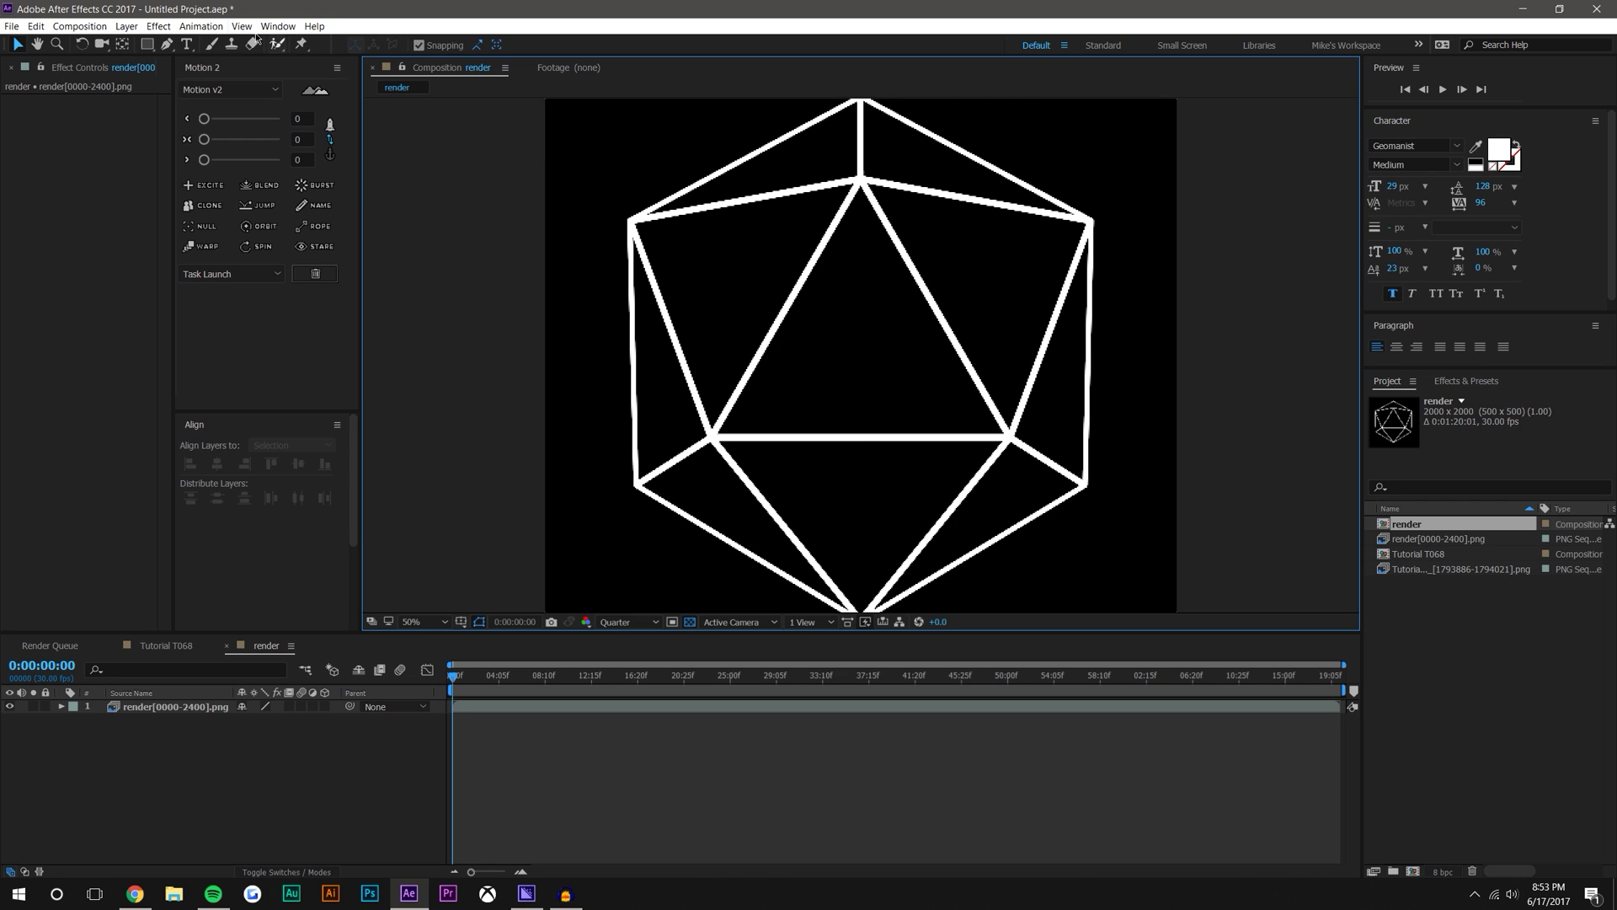
Add a white solid layer, White Solid 1, to the render composition
left_click(127, 26)
mouse_move(215, 48)
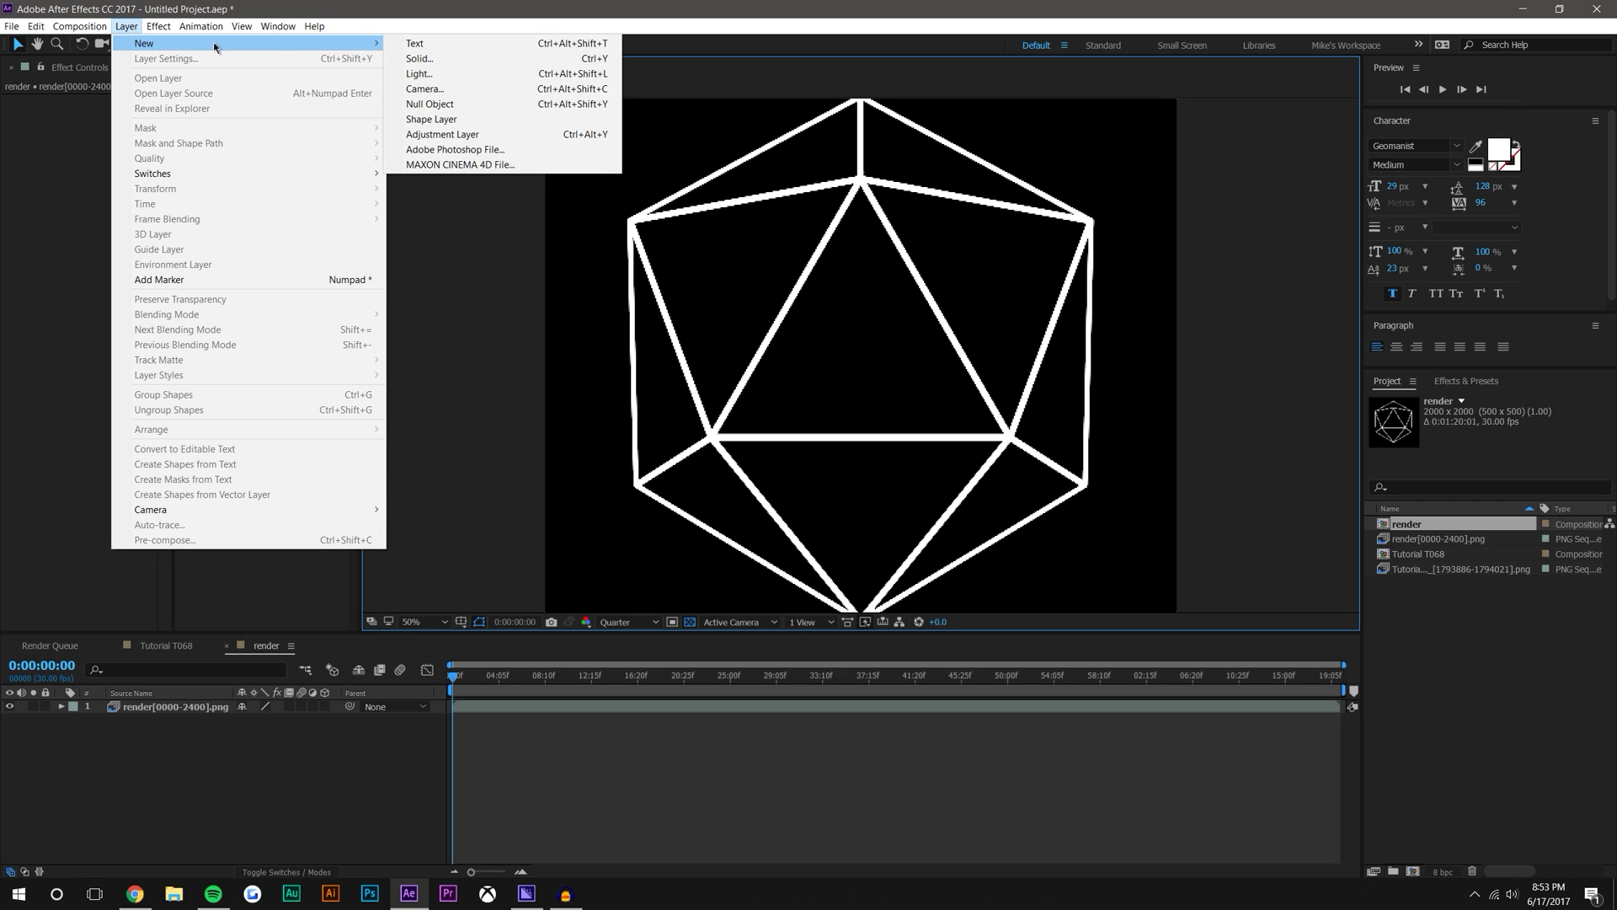
left_click(414, 58)
left_click(955, 603)
left_click(1092, 226)
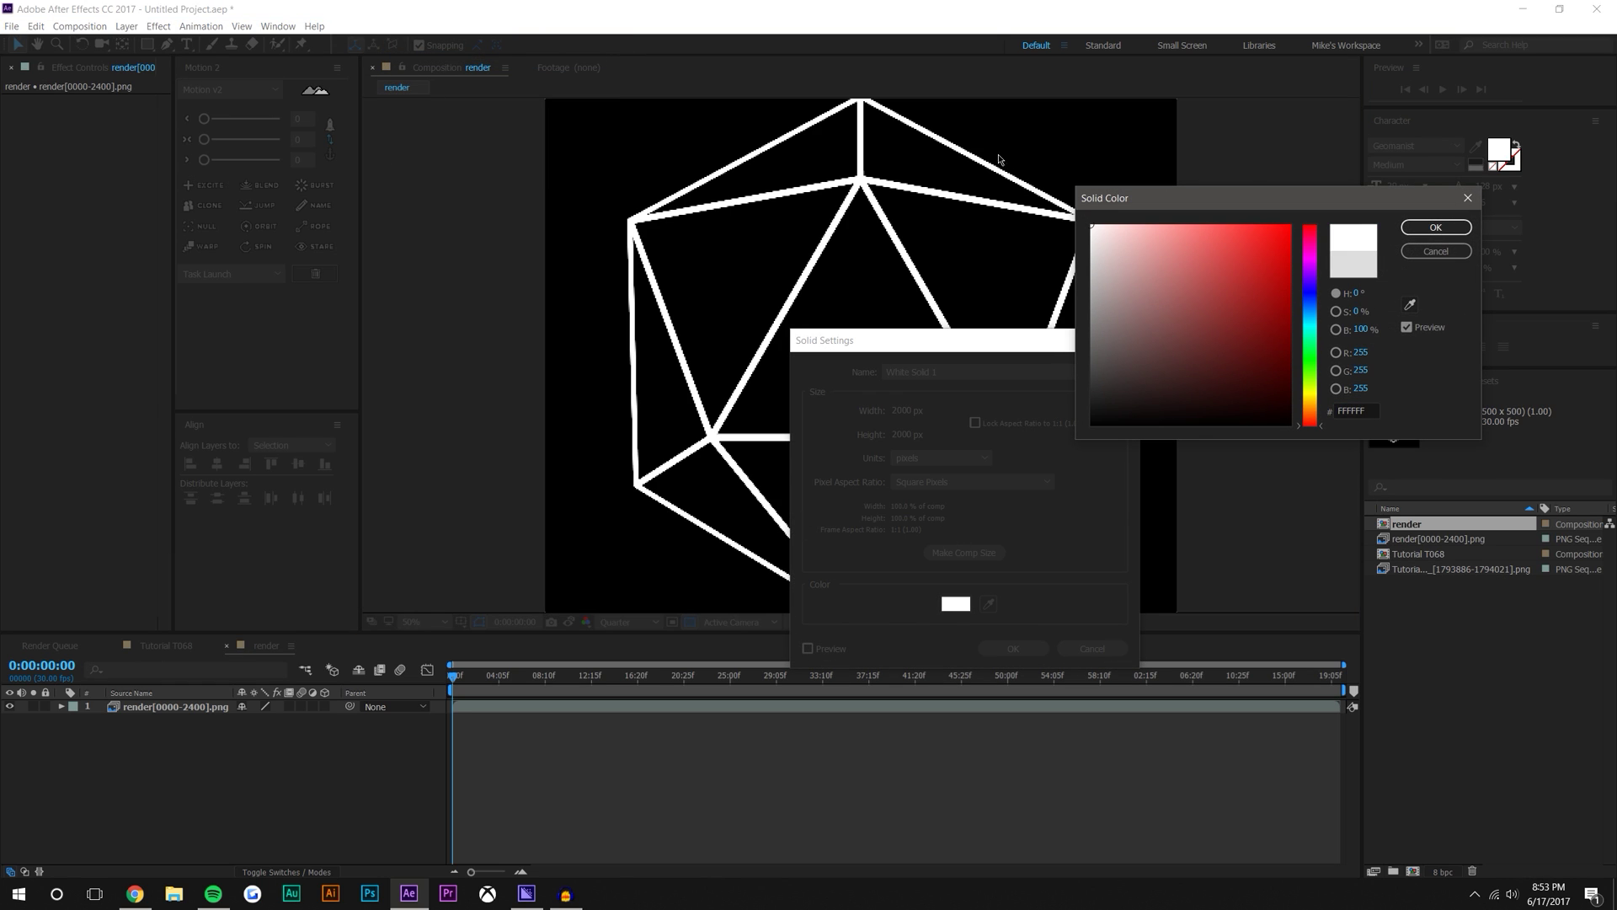
left_click(1435, 227)
left_click(1013, 647)
left_click(236, 764)
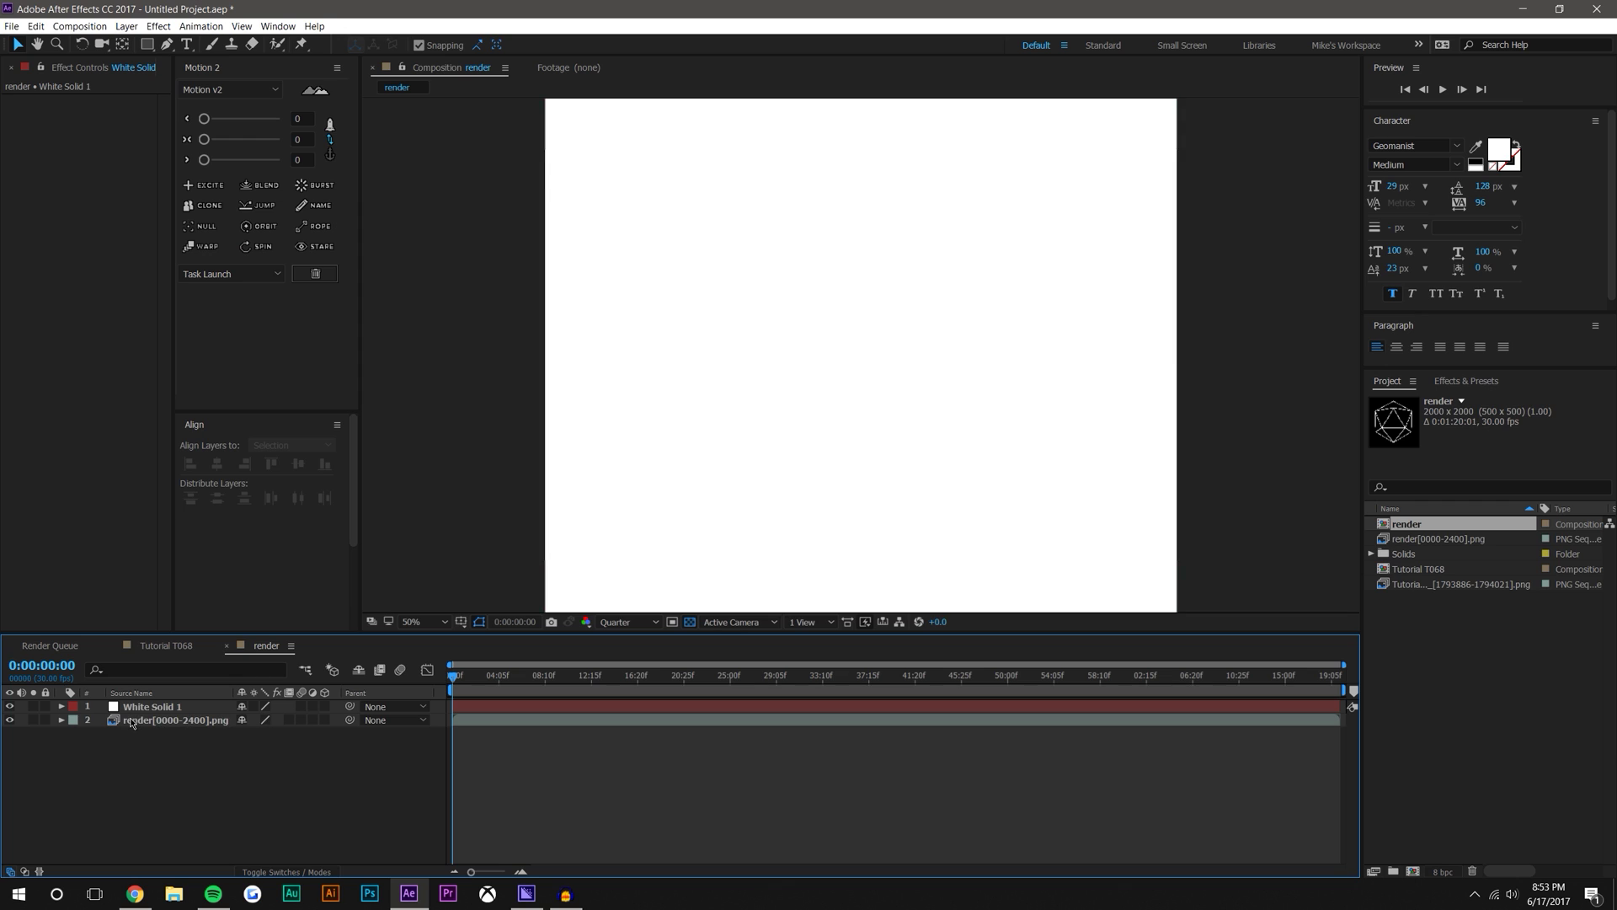
Move White Solid 1 below the render layer and give it a Luma Matte track matte
left_click(287, 872)
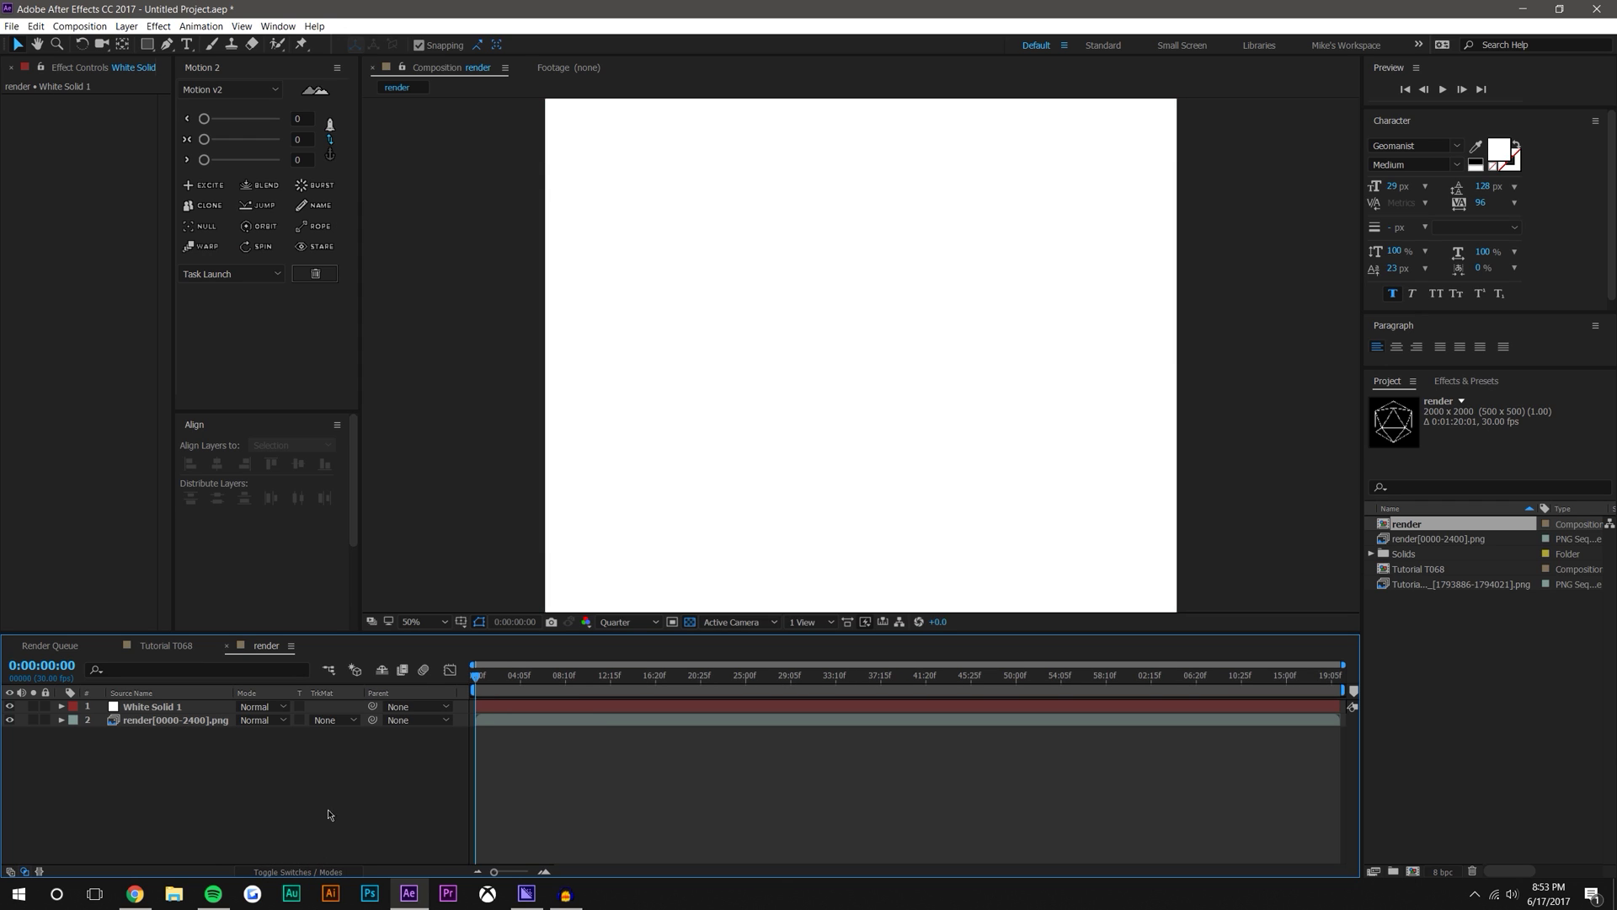
left_click(324, 721)
left_click(354, 742)
left_click_drag(152, 706, 191, 740)
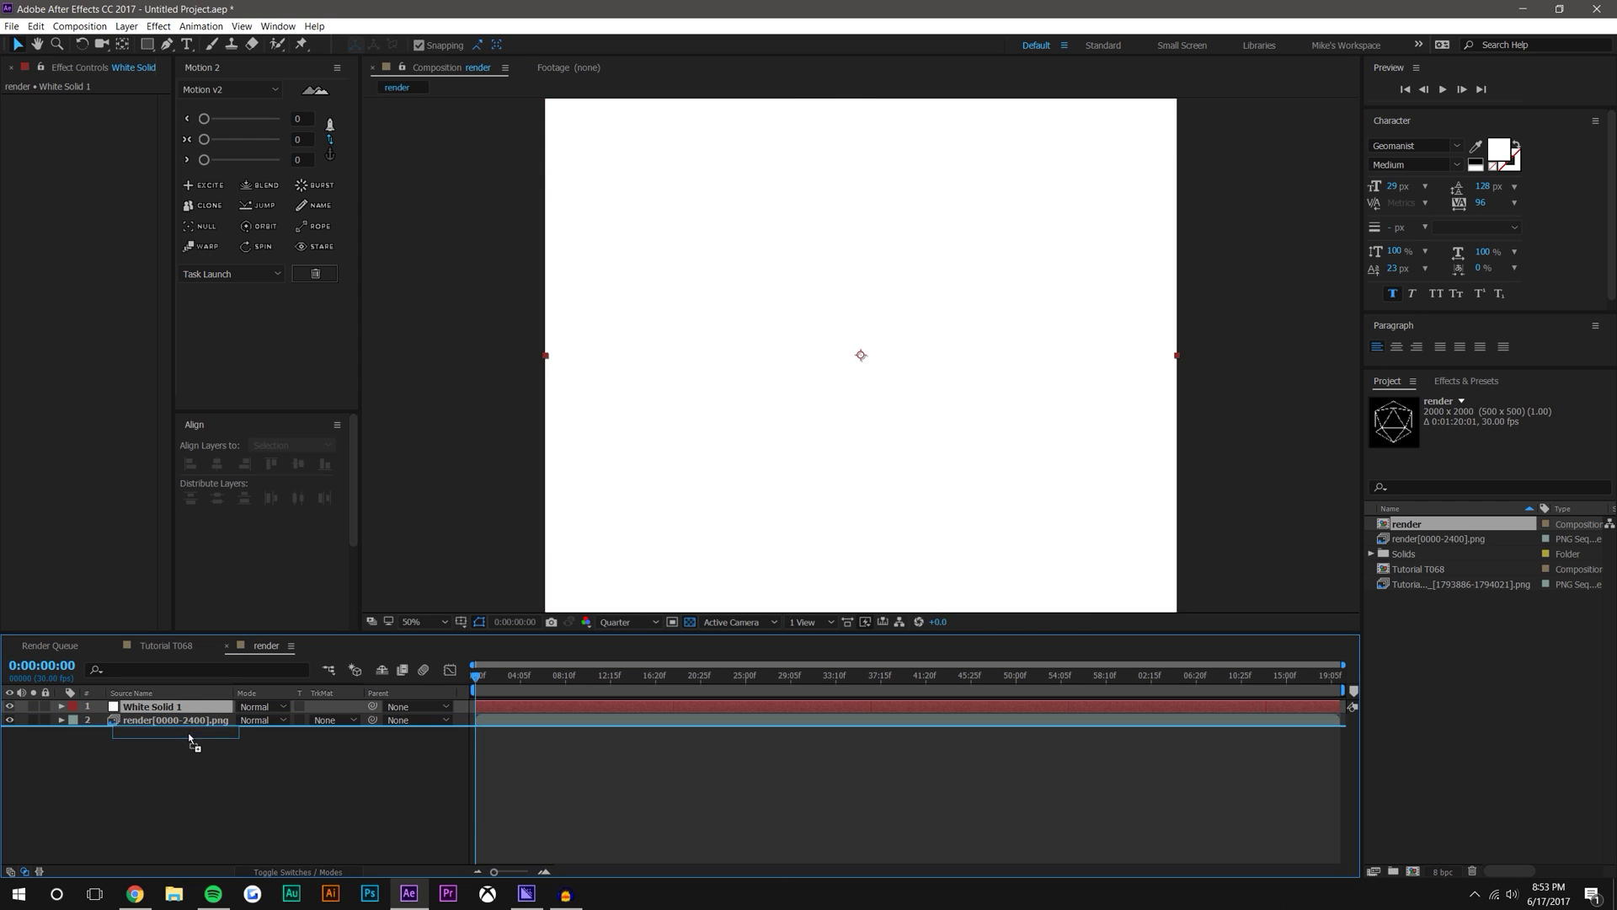
left_click(337, 731)
left_click(327, 720)
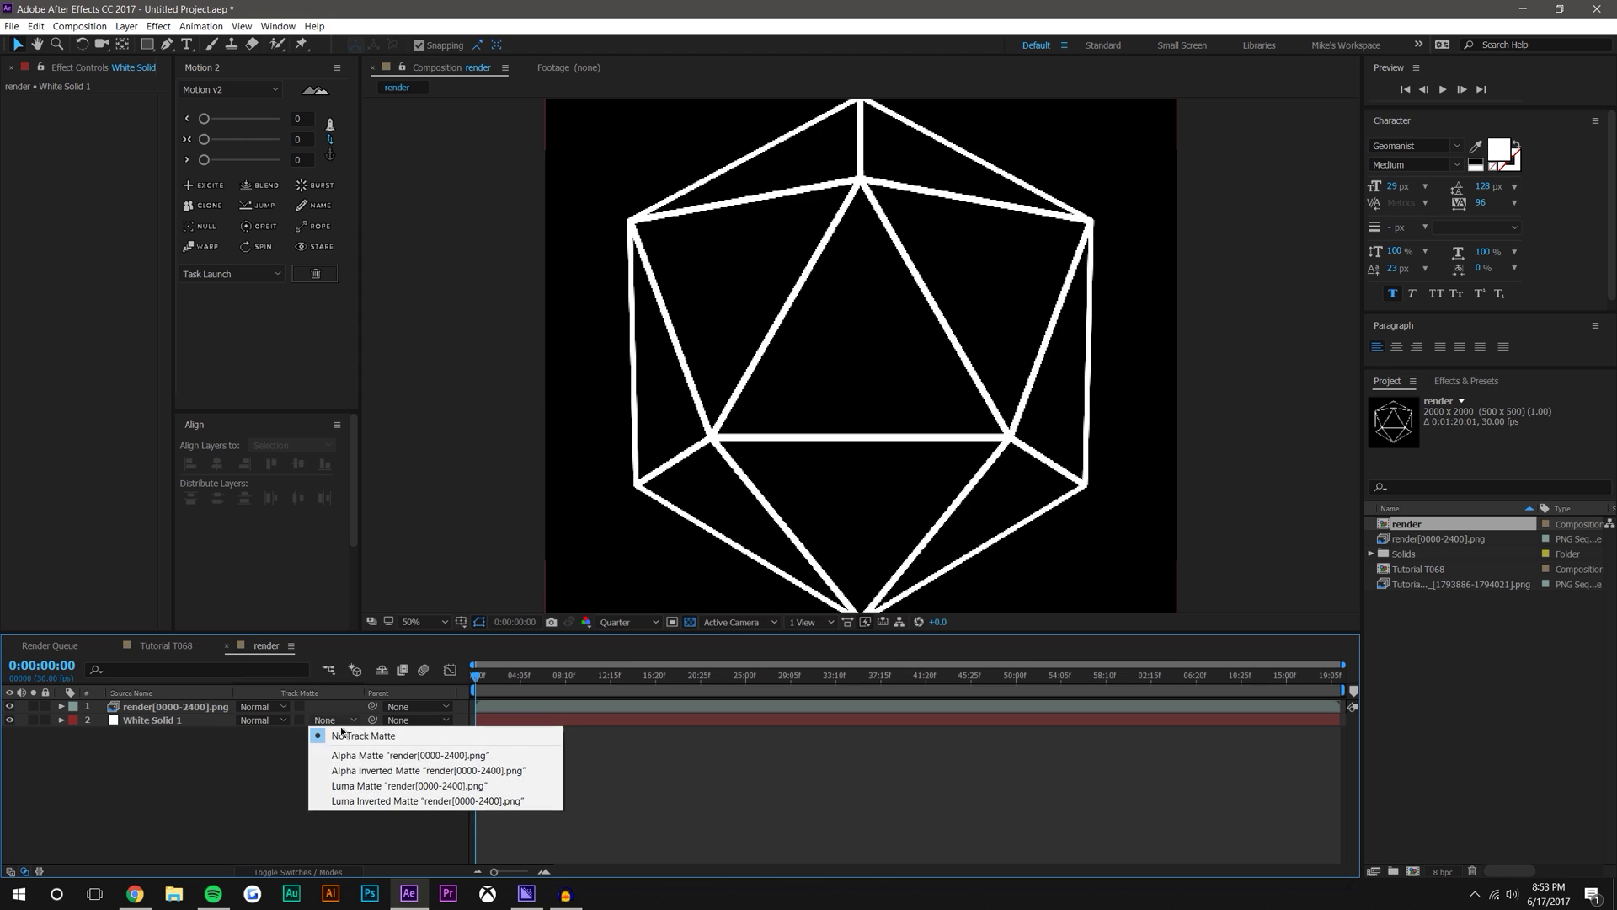
left_click(413, 786)
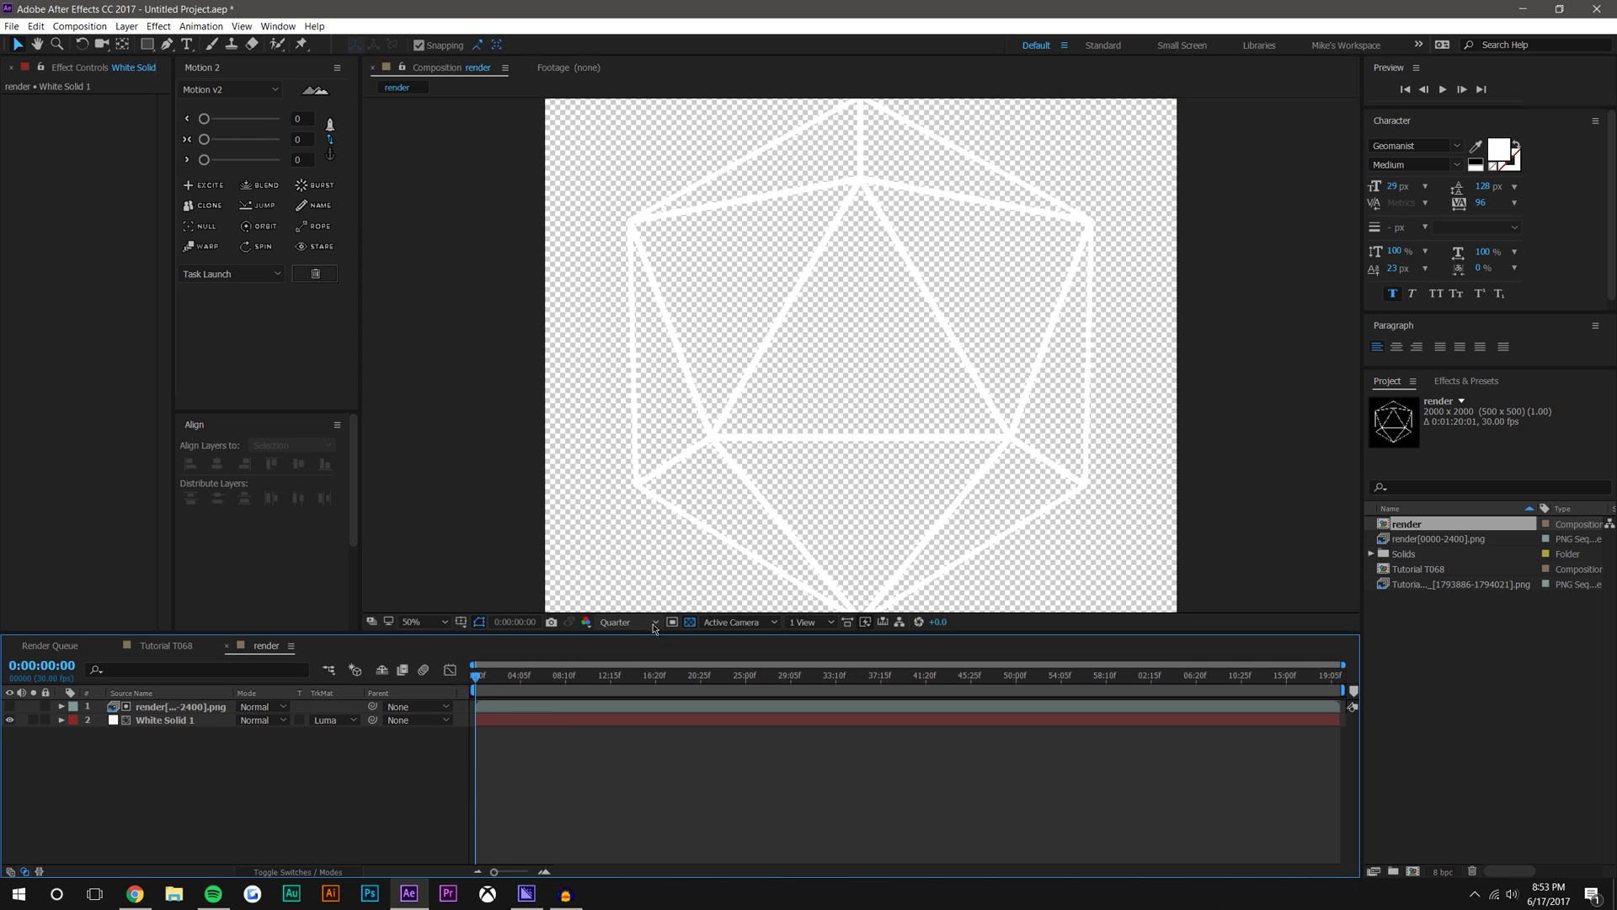
Zoom the comp view to 50% and hide the render layer to check the matte
scroll(865, 184, "up", 4)
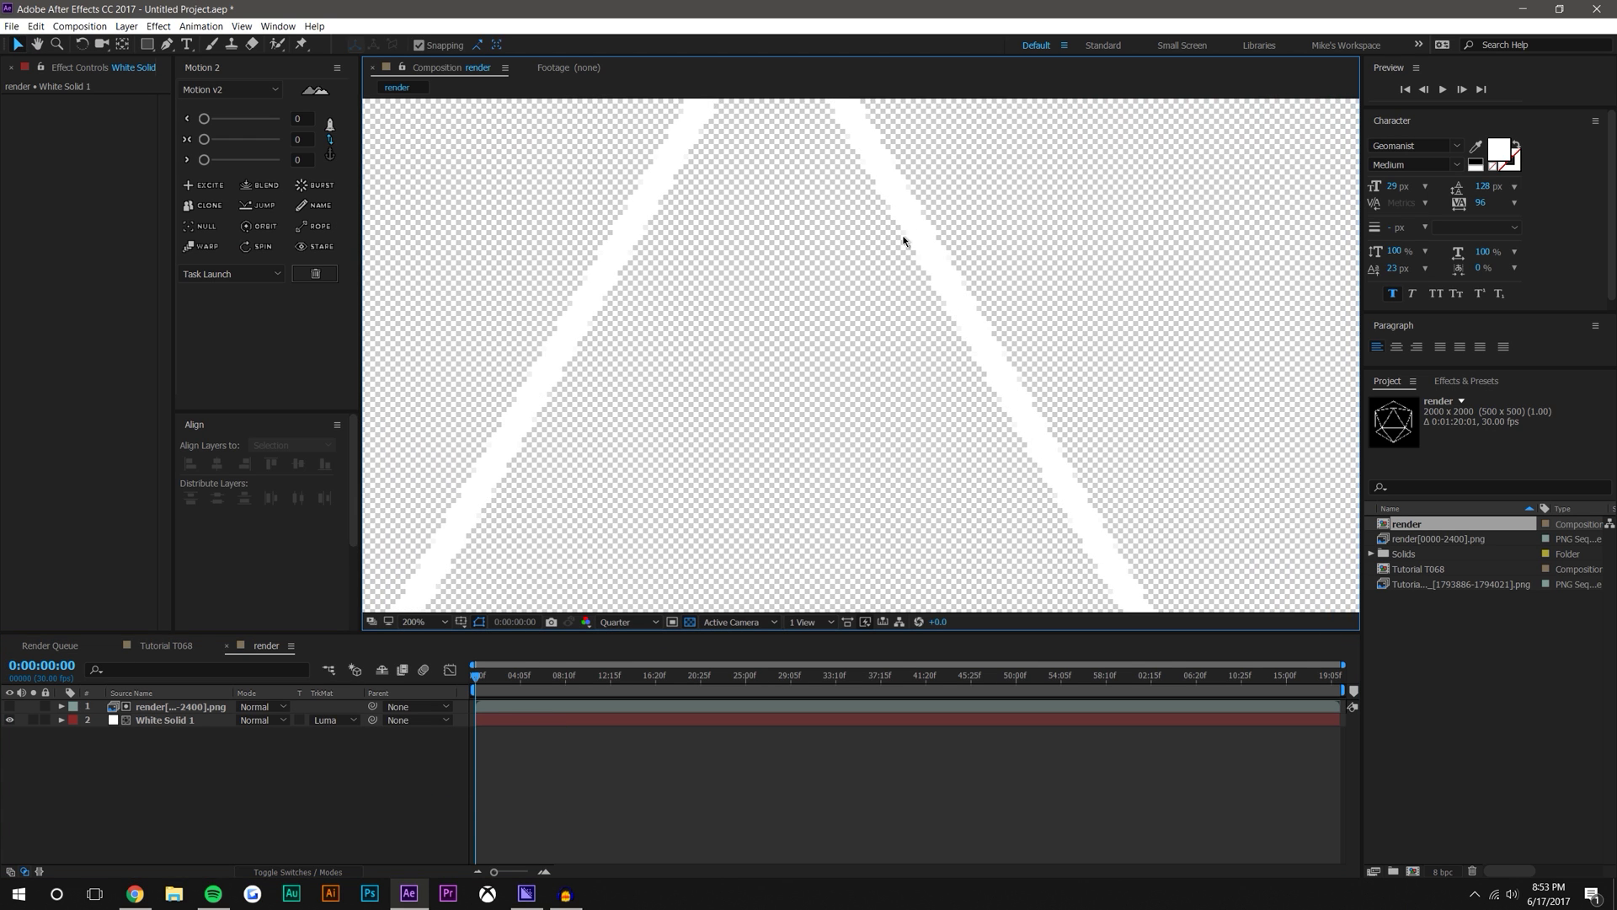
left_click(1054, 426)
scroll(1054, 426, "down", 6)
key("period")
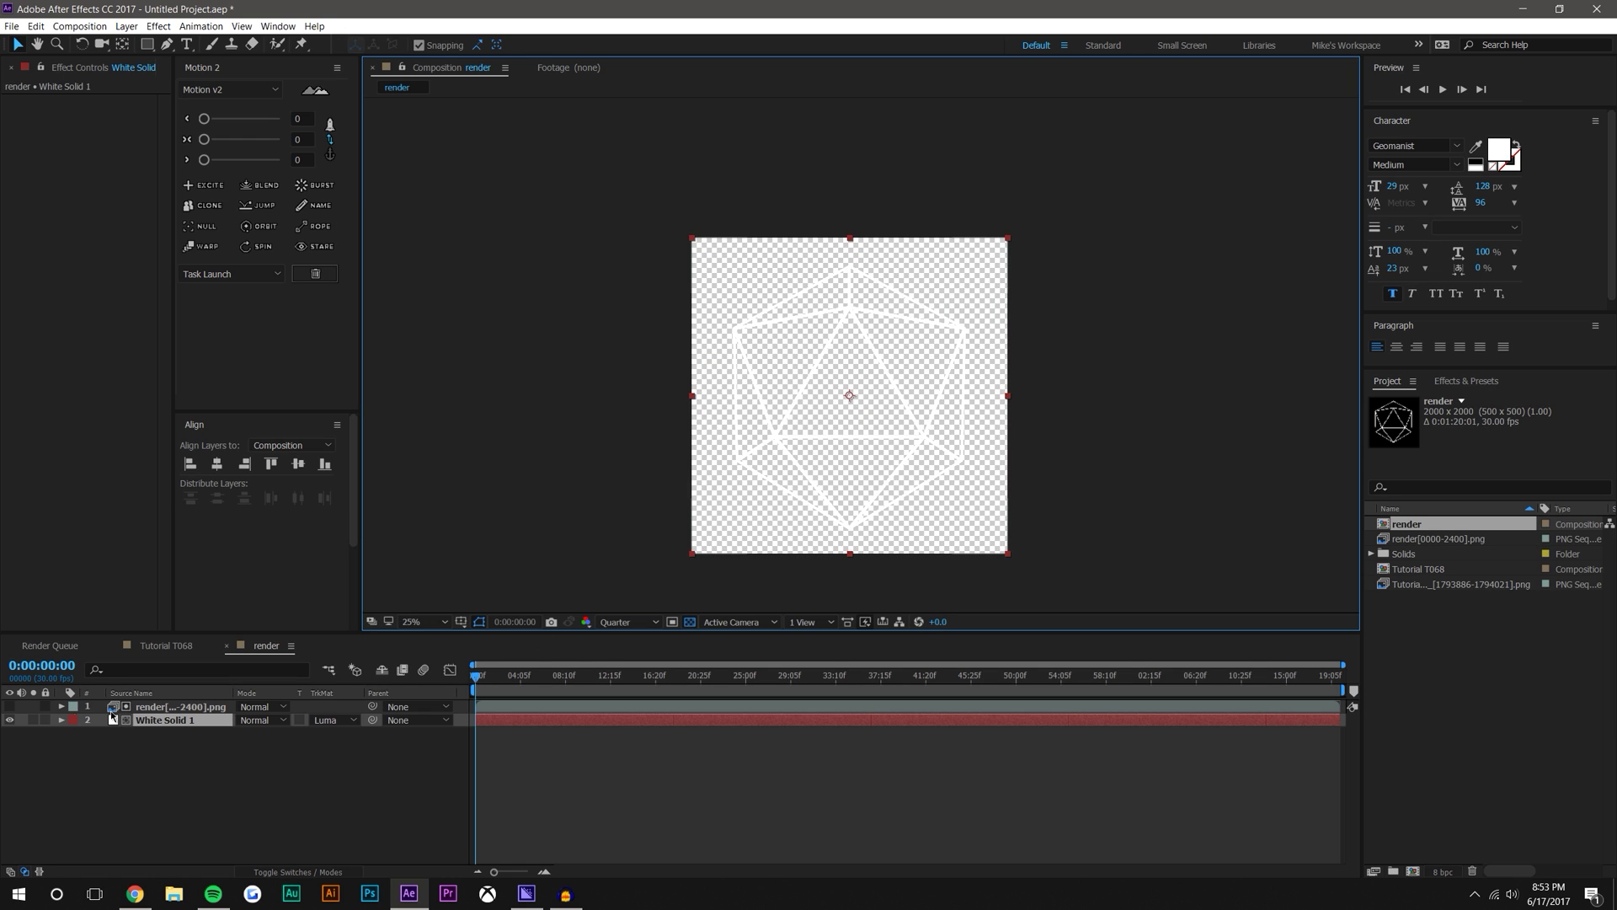
key("period")
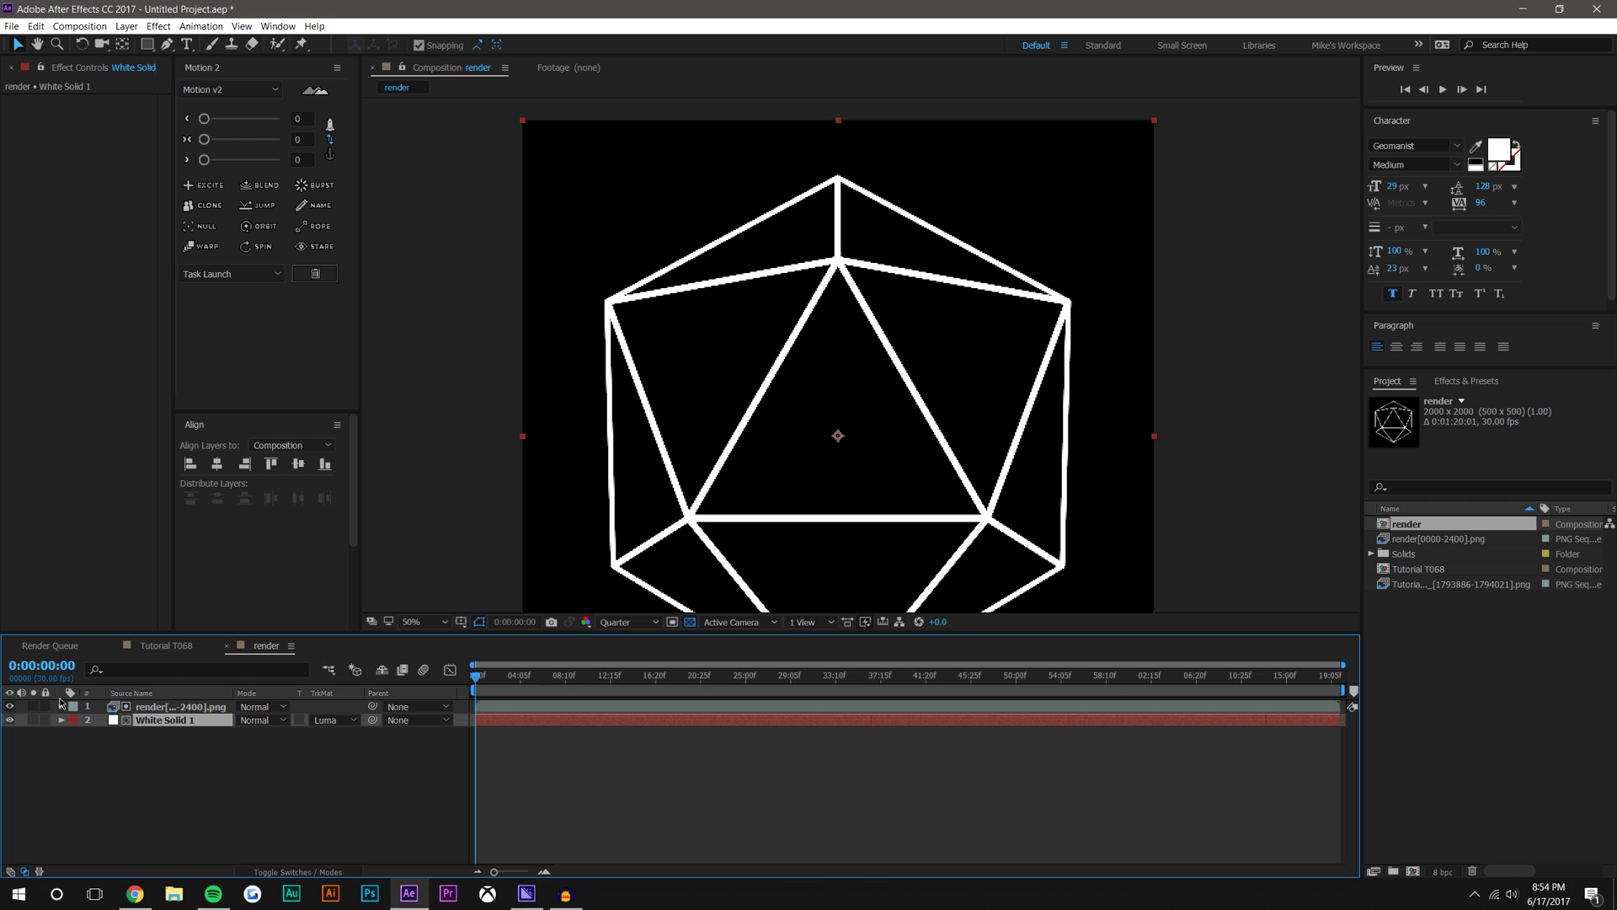
left_click(9, 706)
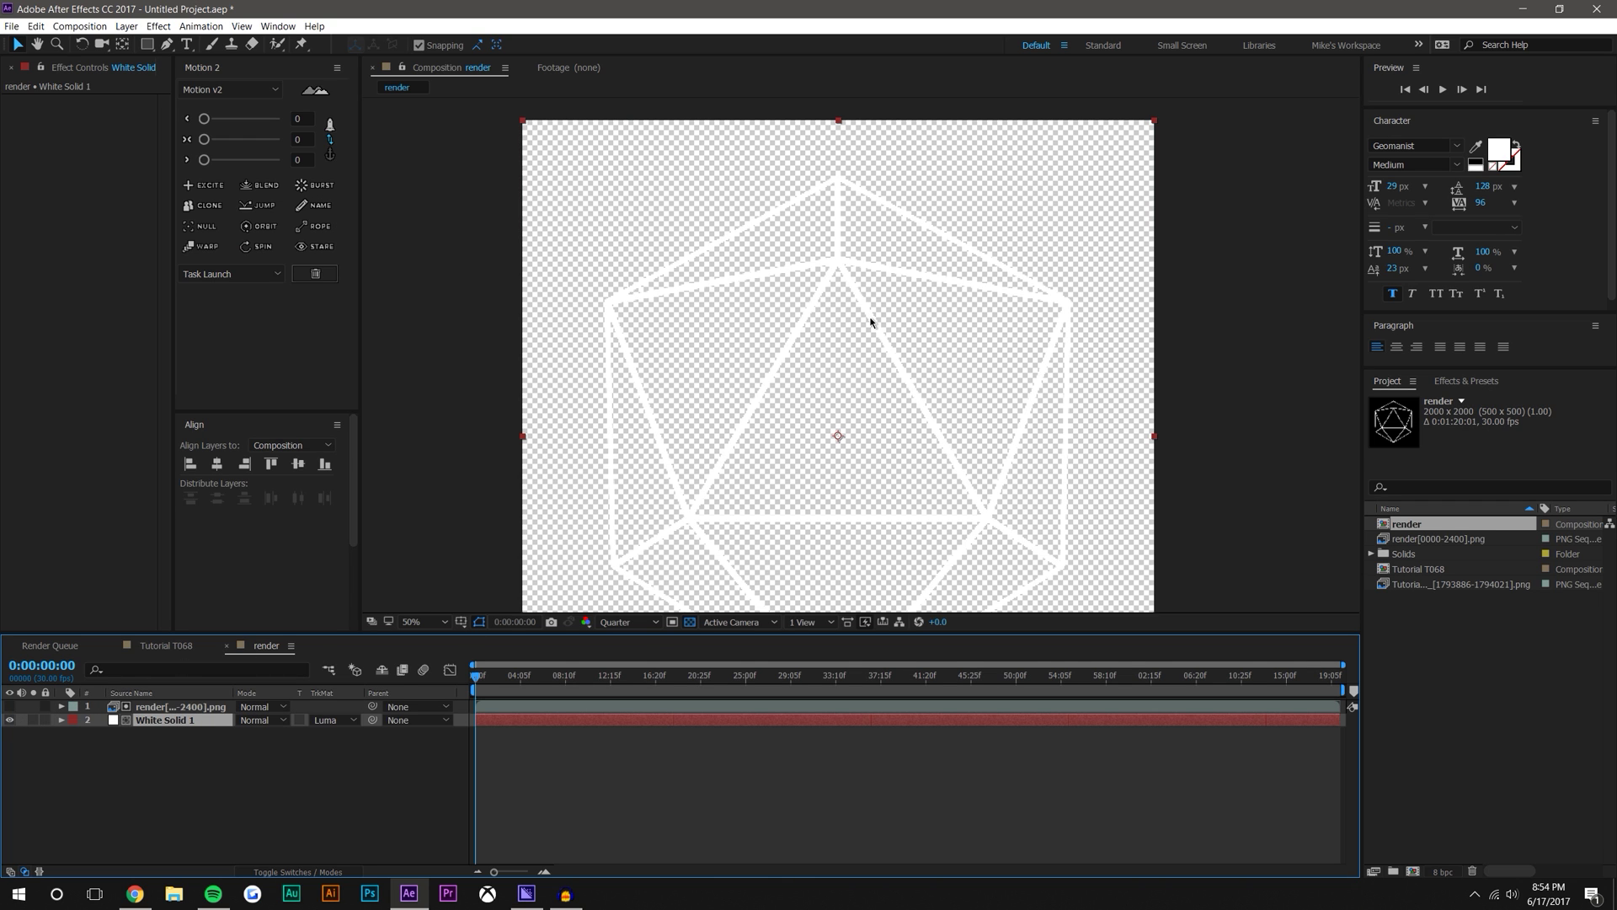
left_click(274, 774)
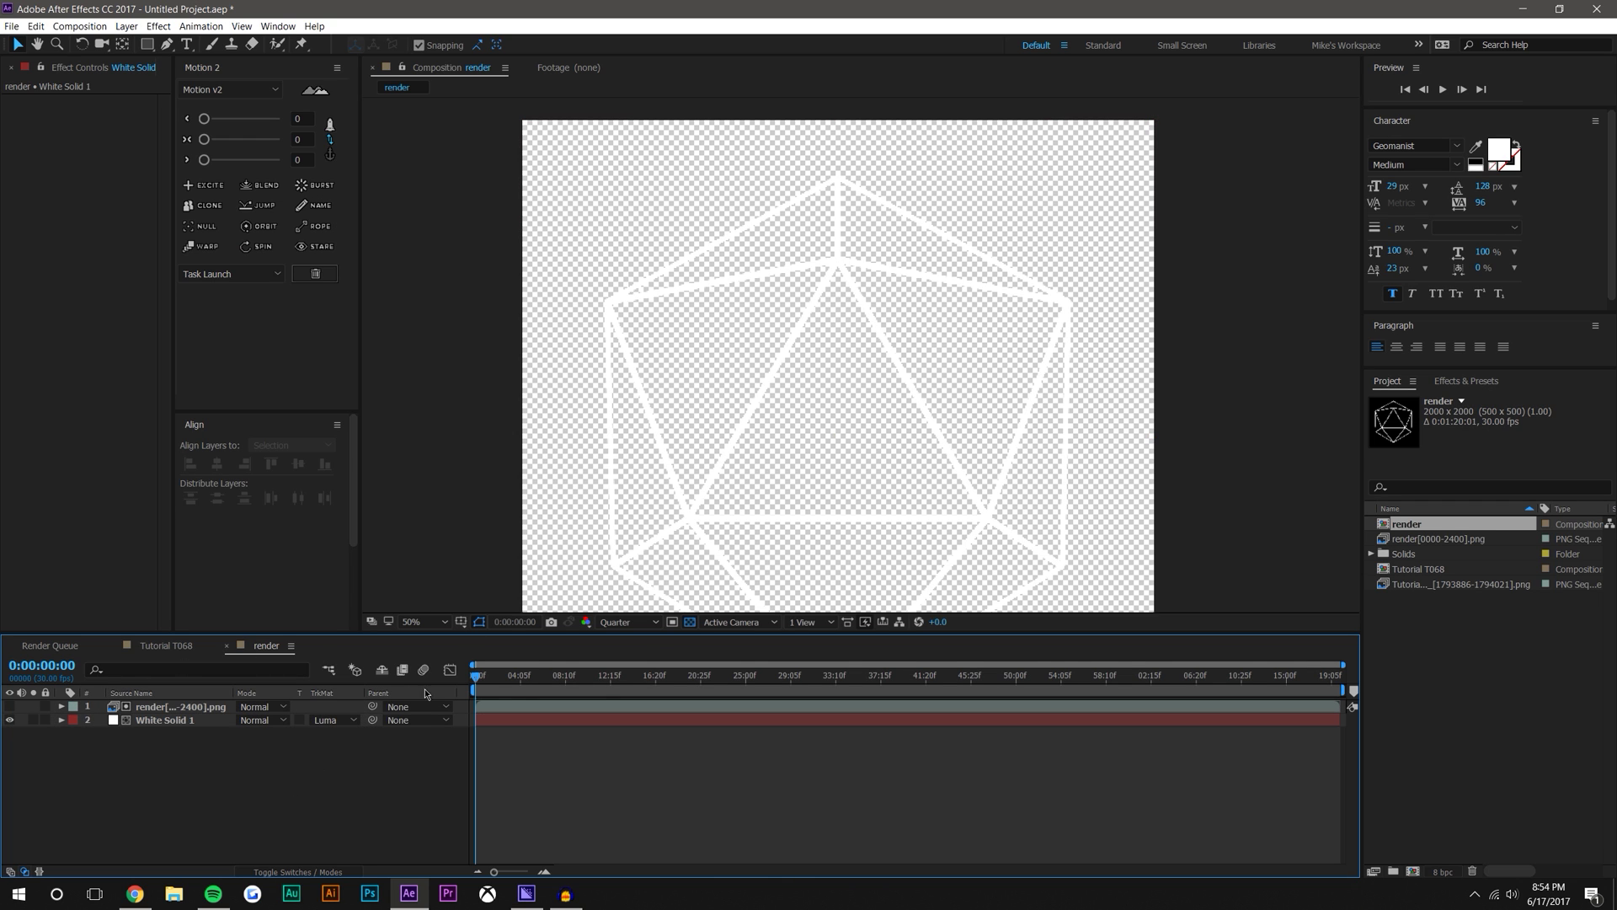
Turn off the transparency grid and set the preview resolution to Full, checking at 100% zoom
left_click(689, 621)
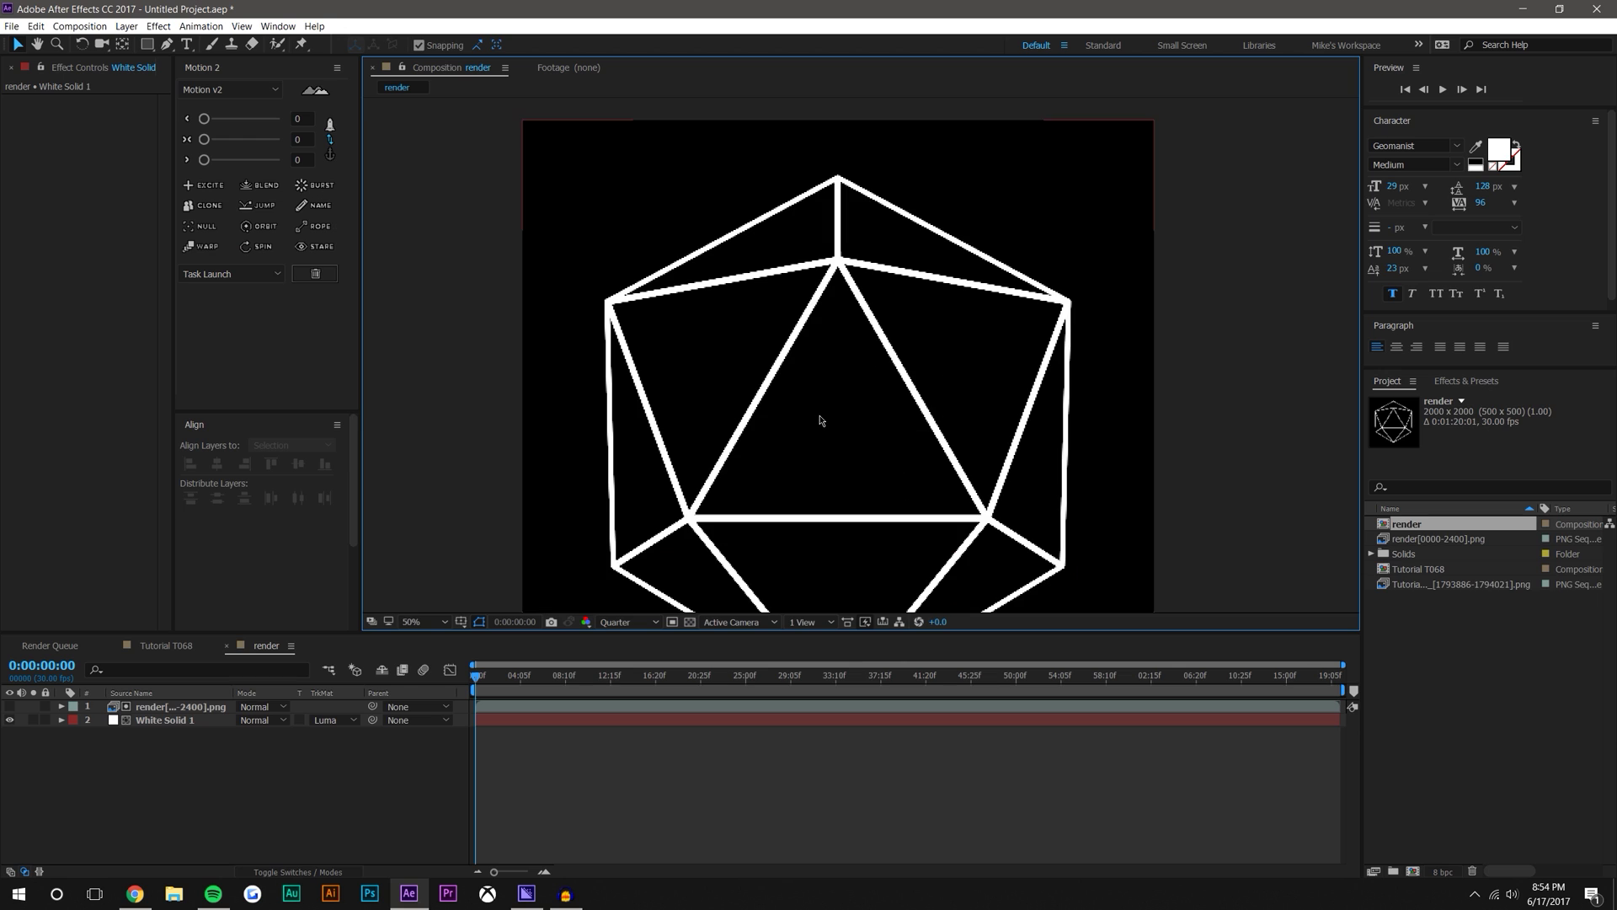
left_click(627, 621)
left_click(625, 657)
key("period")
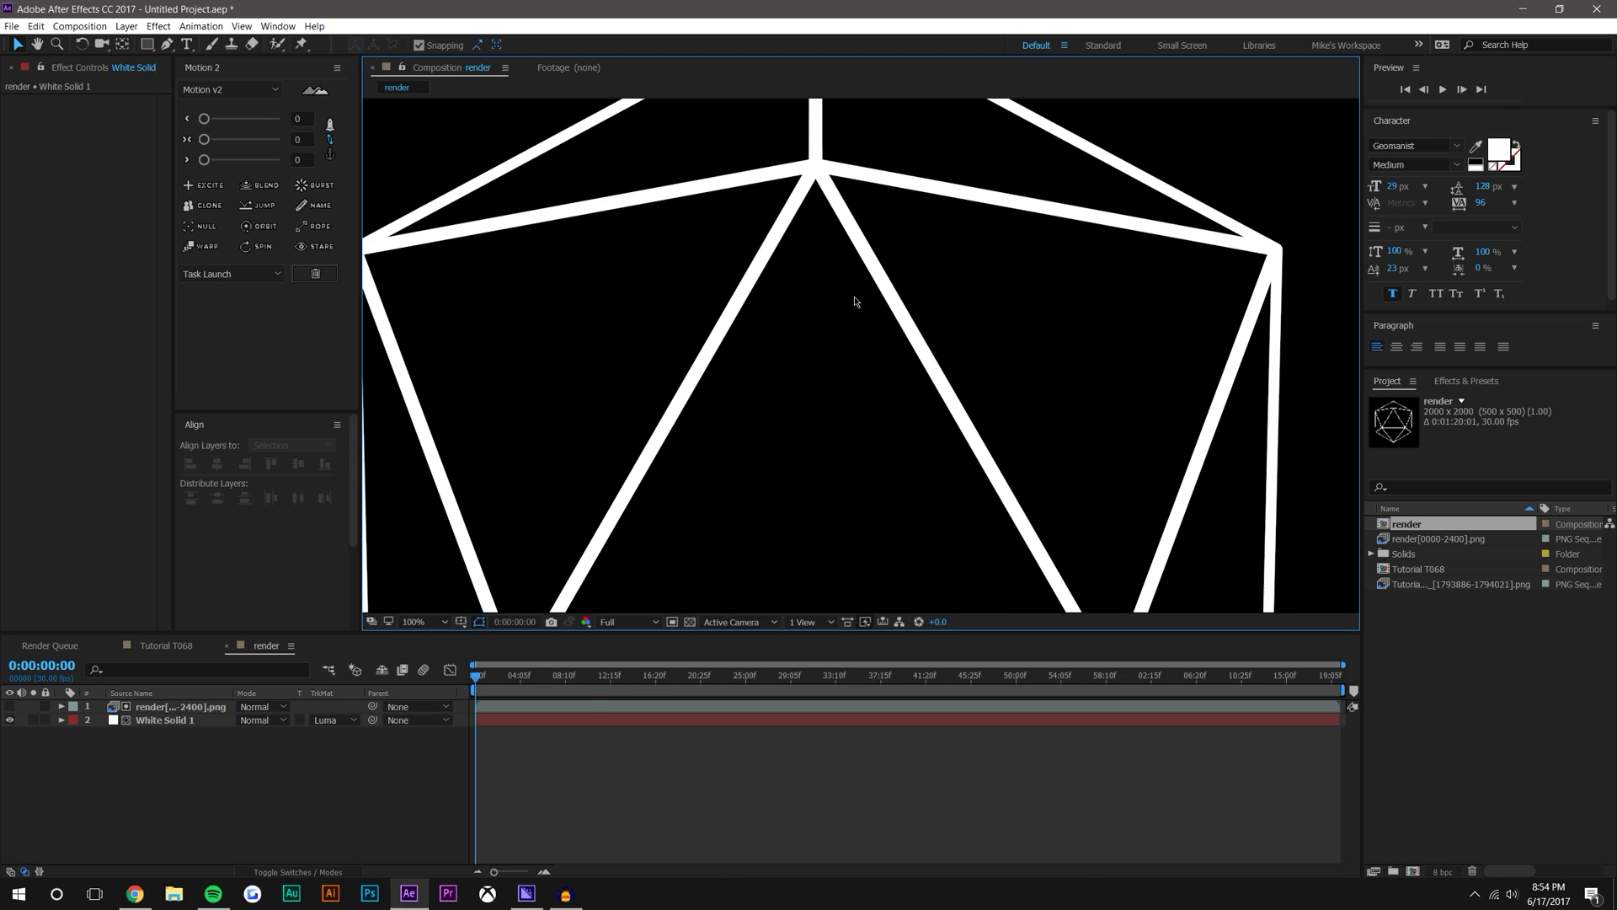
left_click(1440, 731)
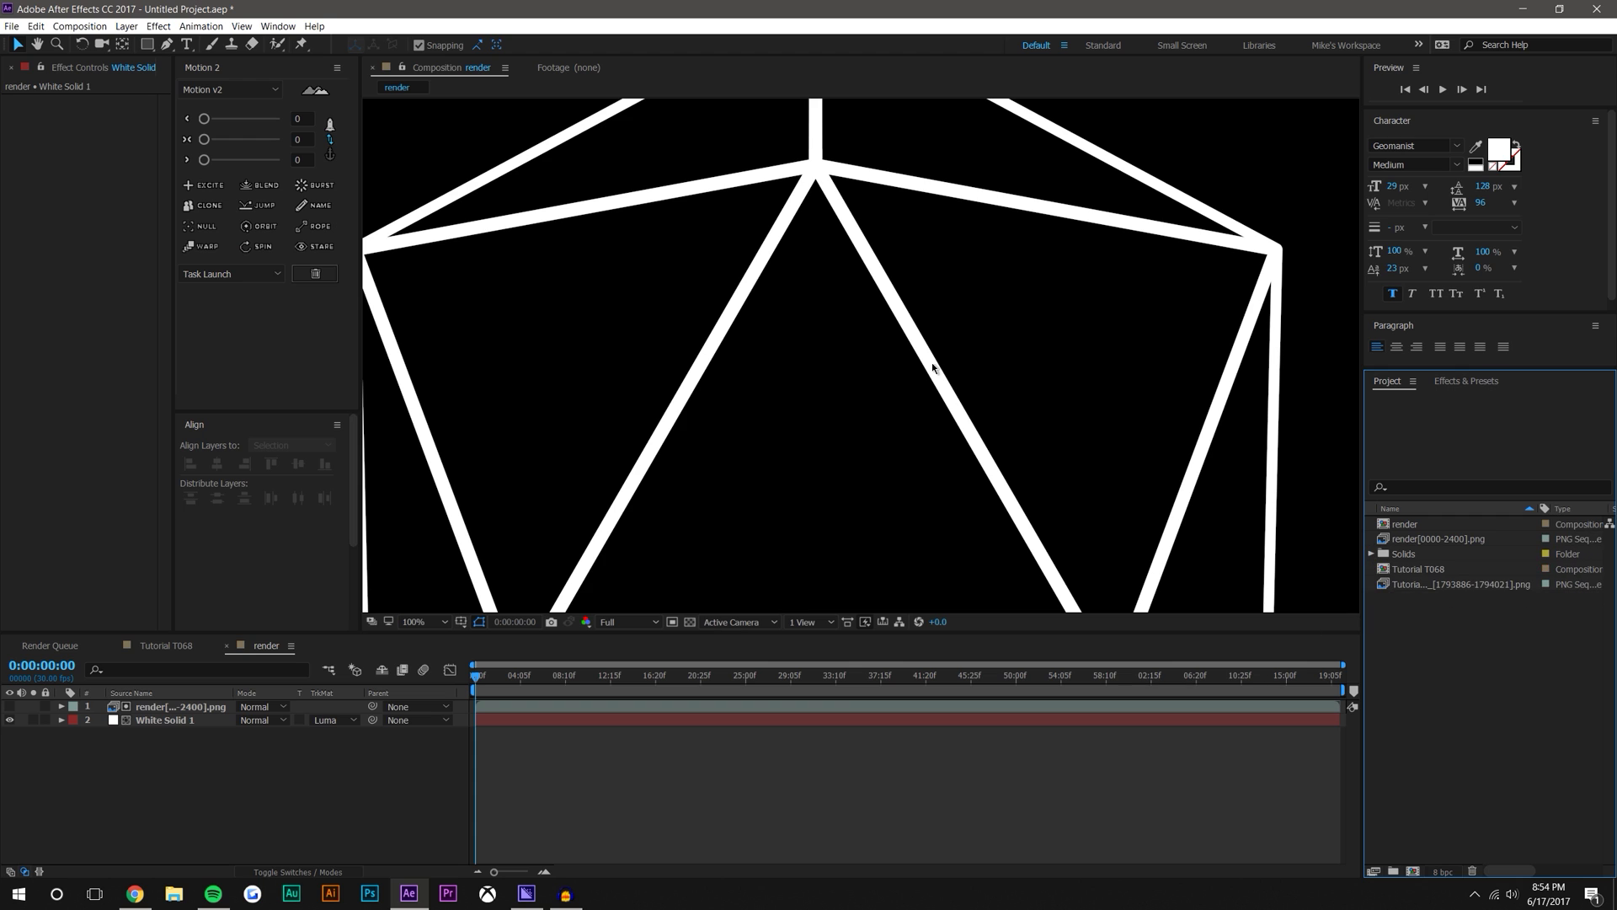
key("comma")
left_click(173, 894)
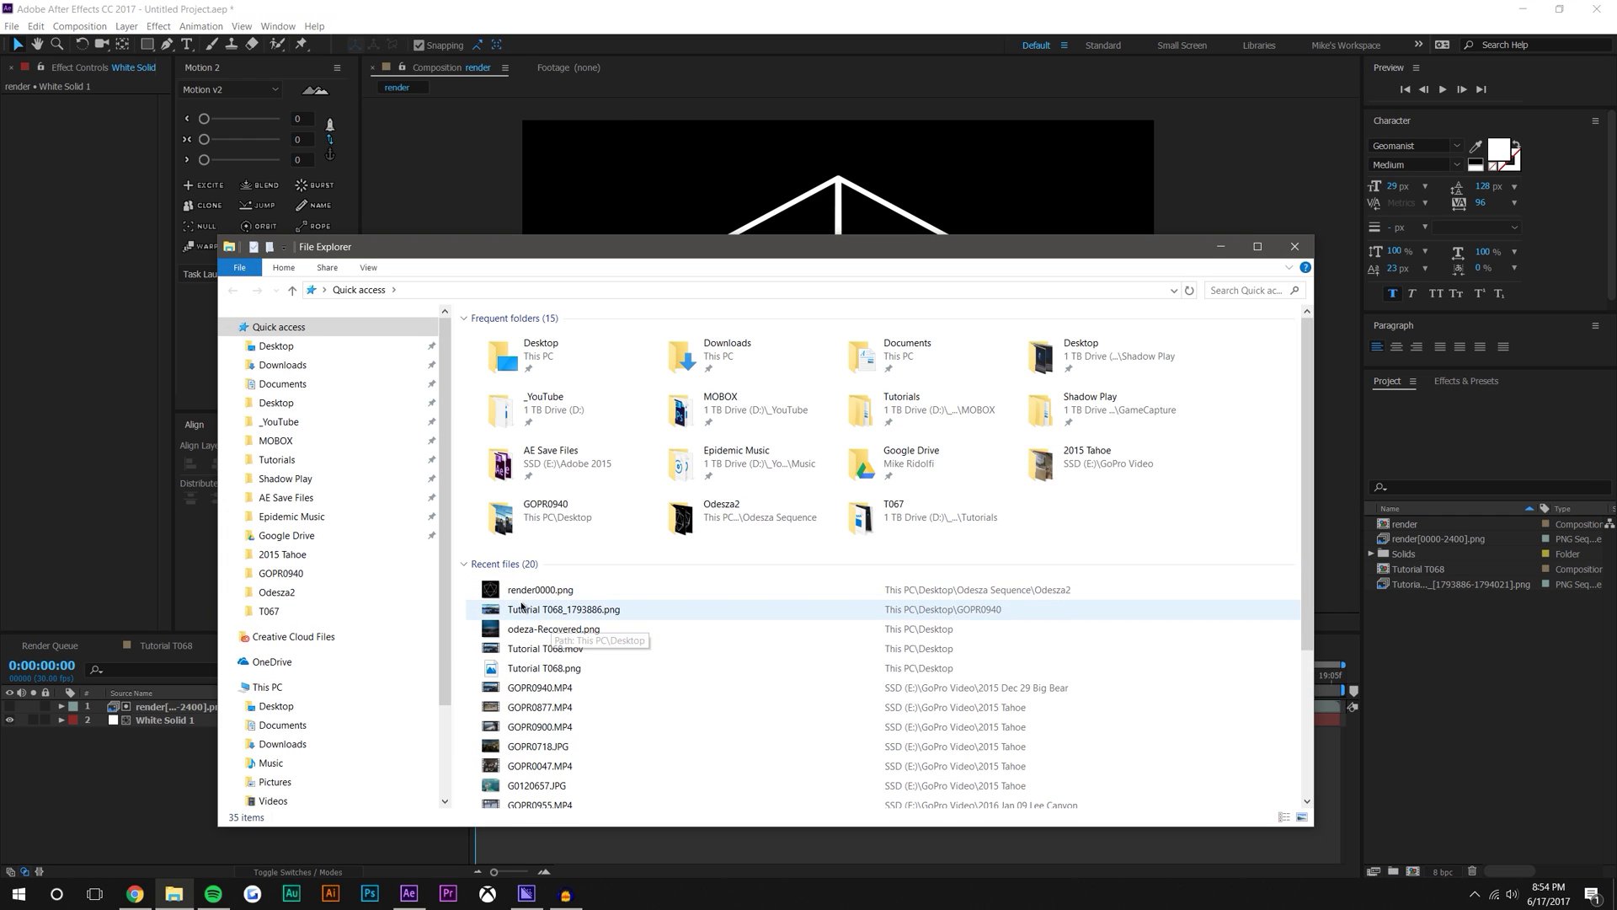
Import Tutorial T068_1793886.png and place it in the comp below the render layer
left_click_drag(540, 611, 1456, 670)
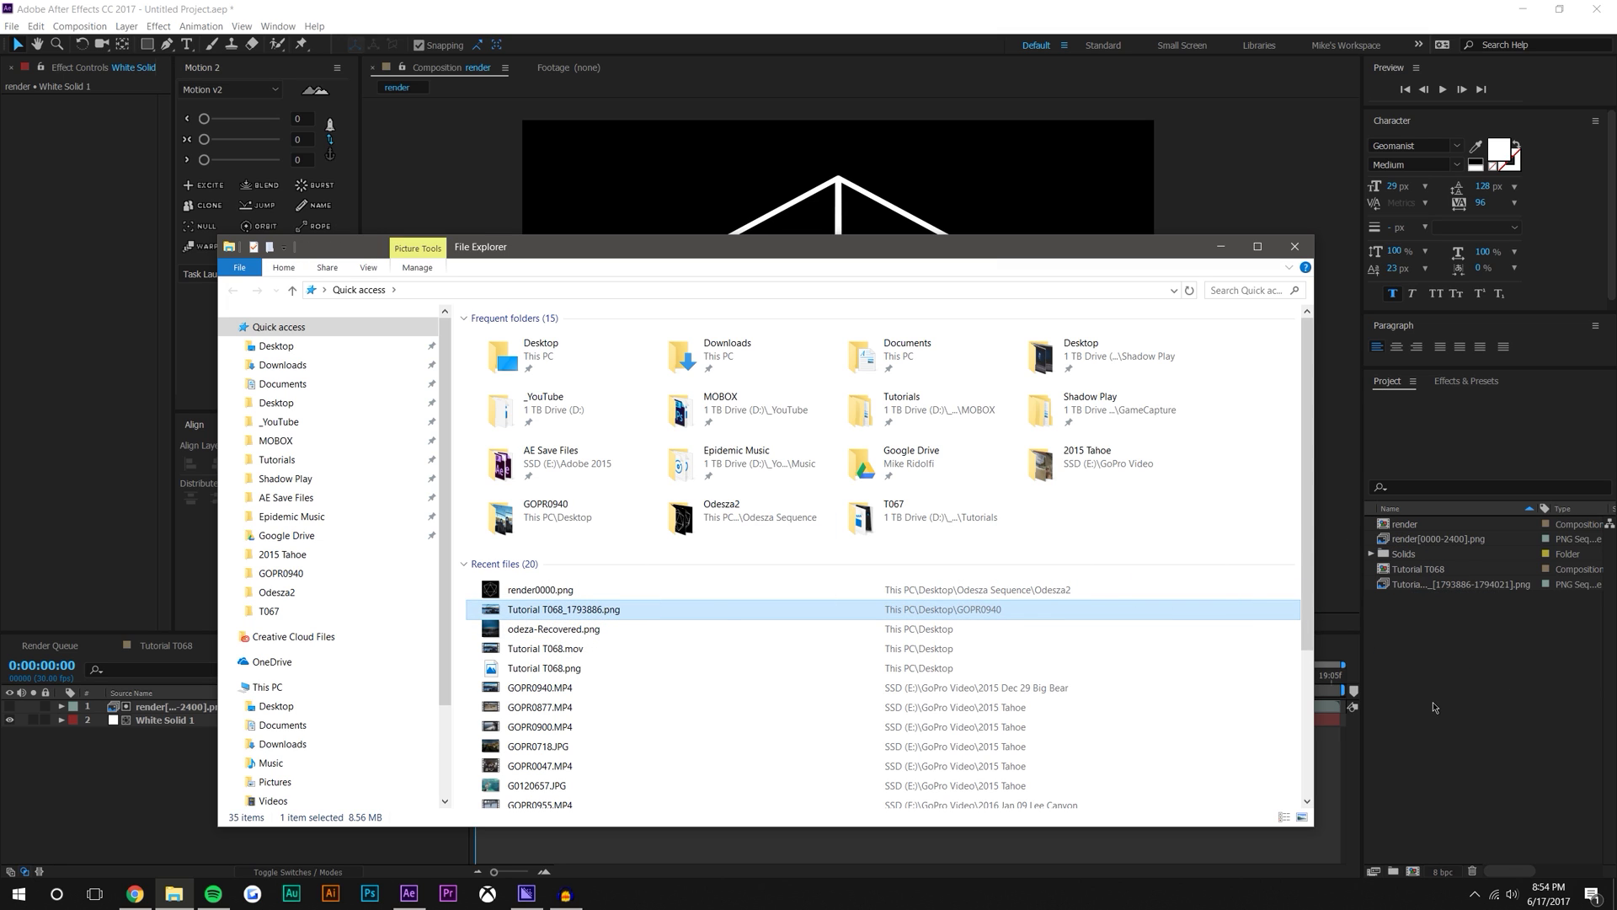
left_click(1459, 672)
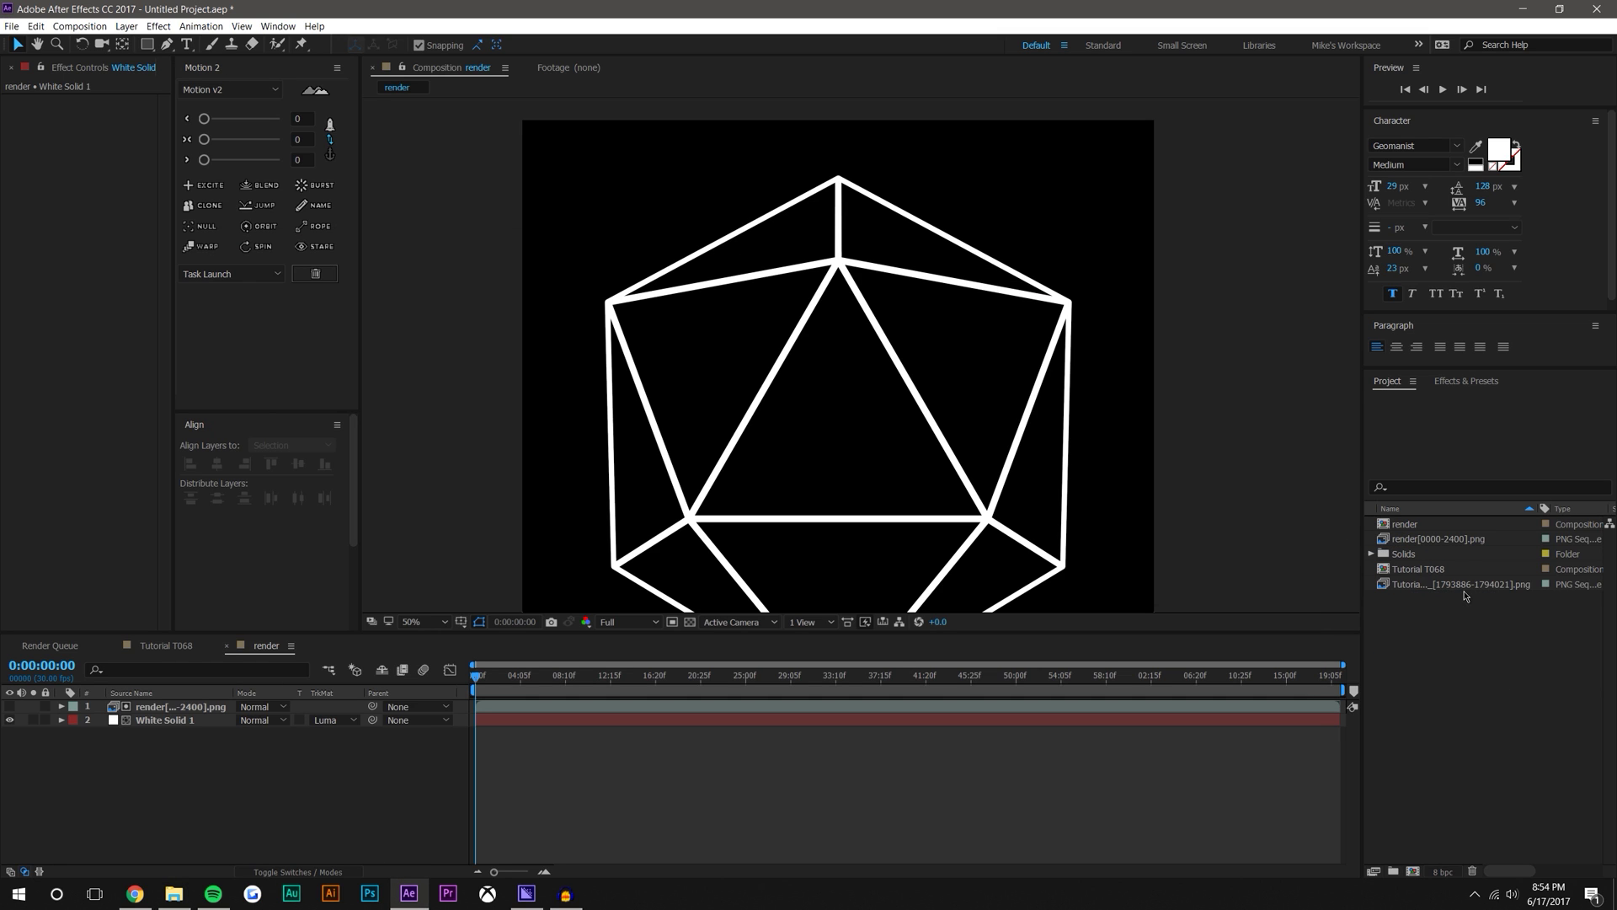
left_click_drag(1454, 598, 737, 489)
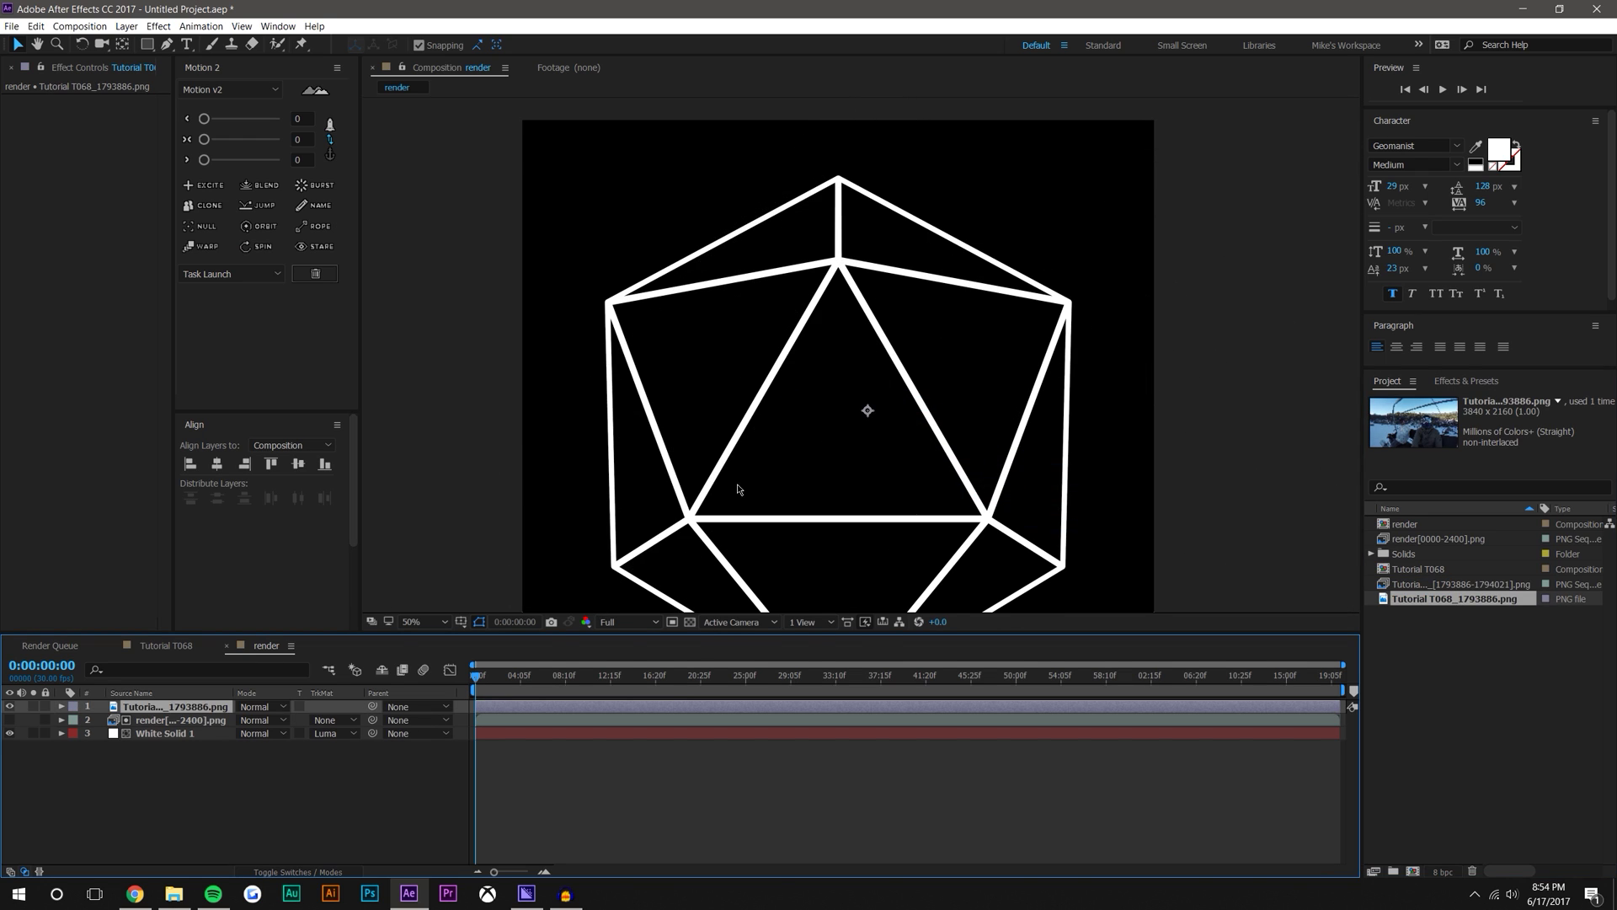
key("comma")
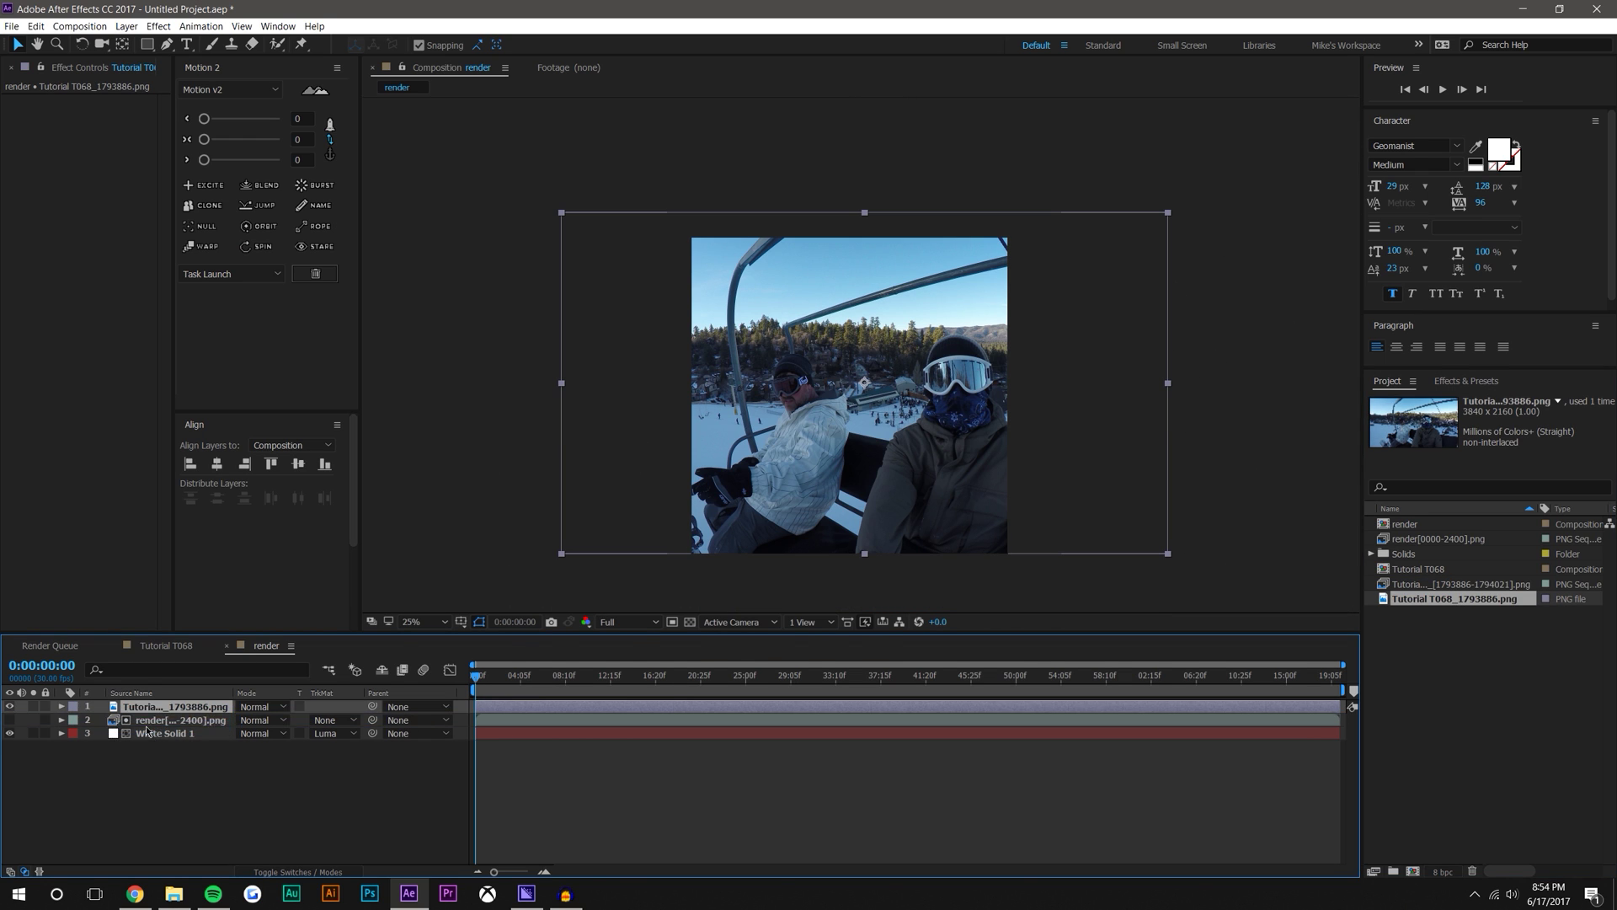
key("ctrl+bracketleft")
Give the photo a Luma Inverted matte and clear White Solid 1's track matte
left_click(333, 720)
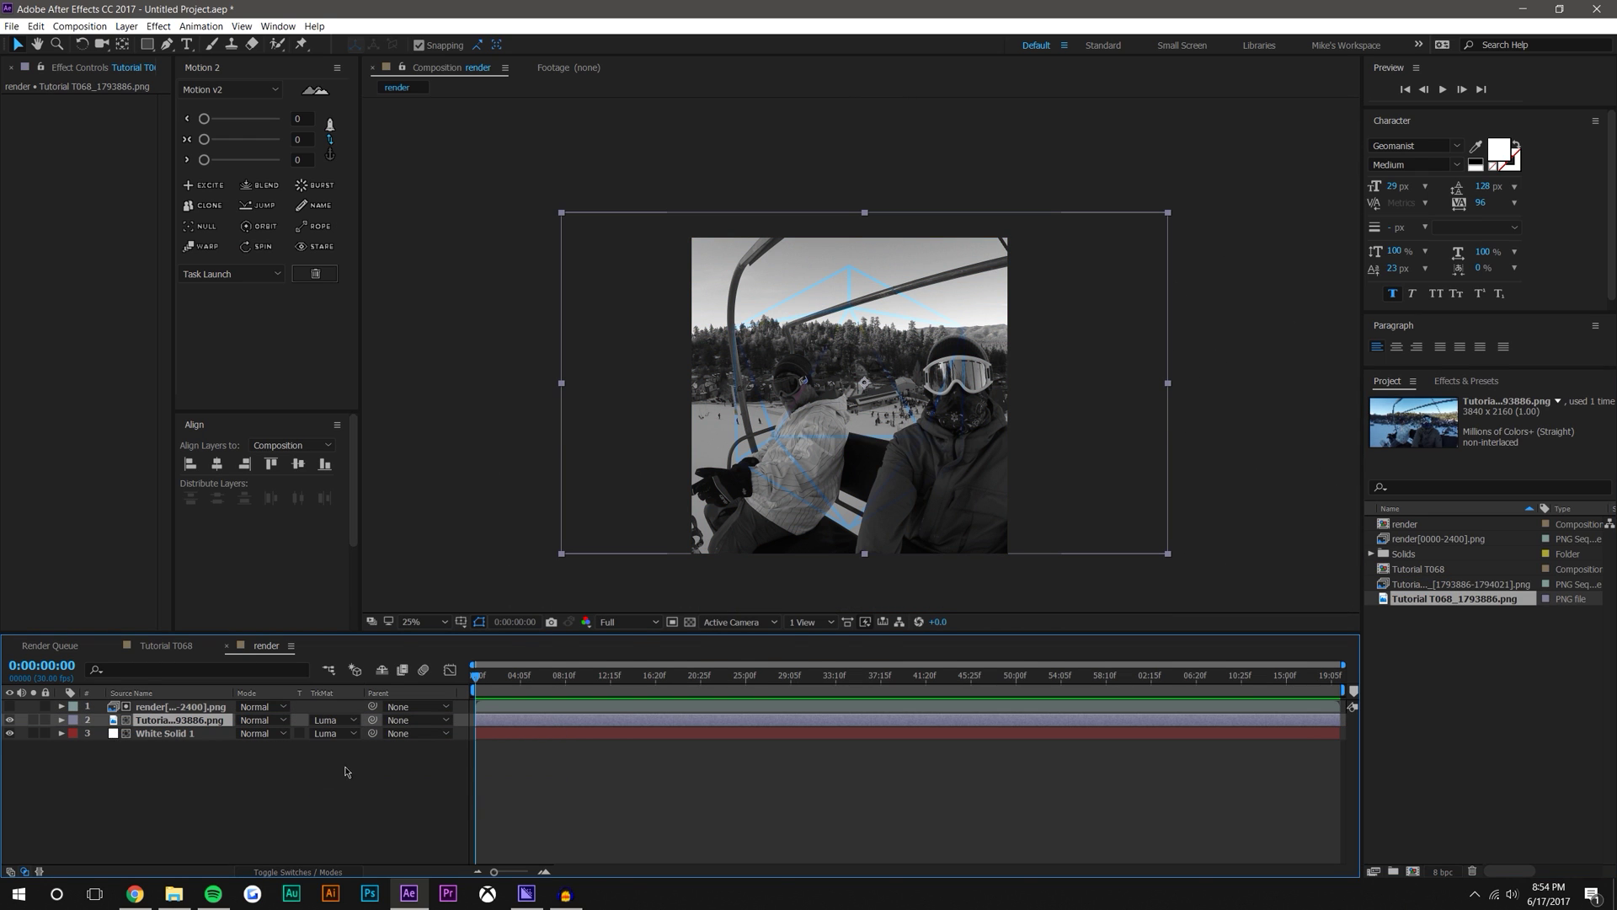
left_click(332, 719)
left_click(346, 803)
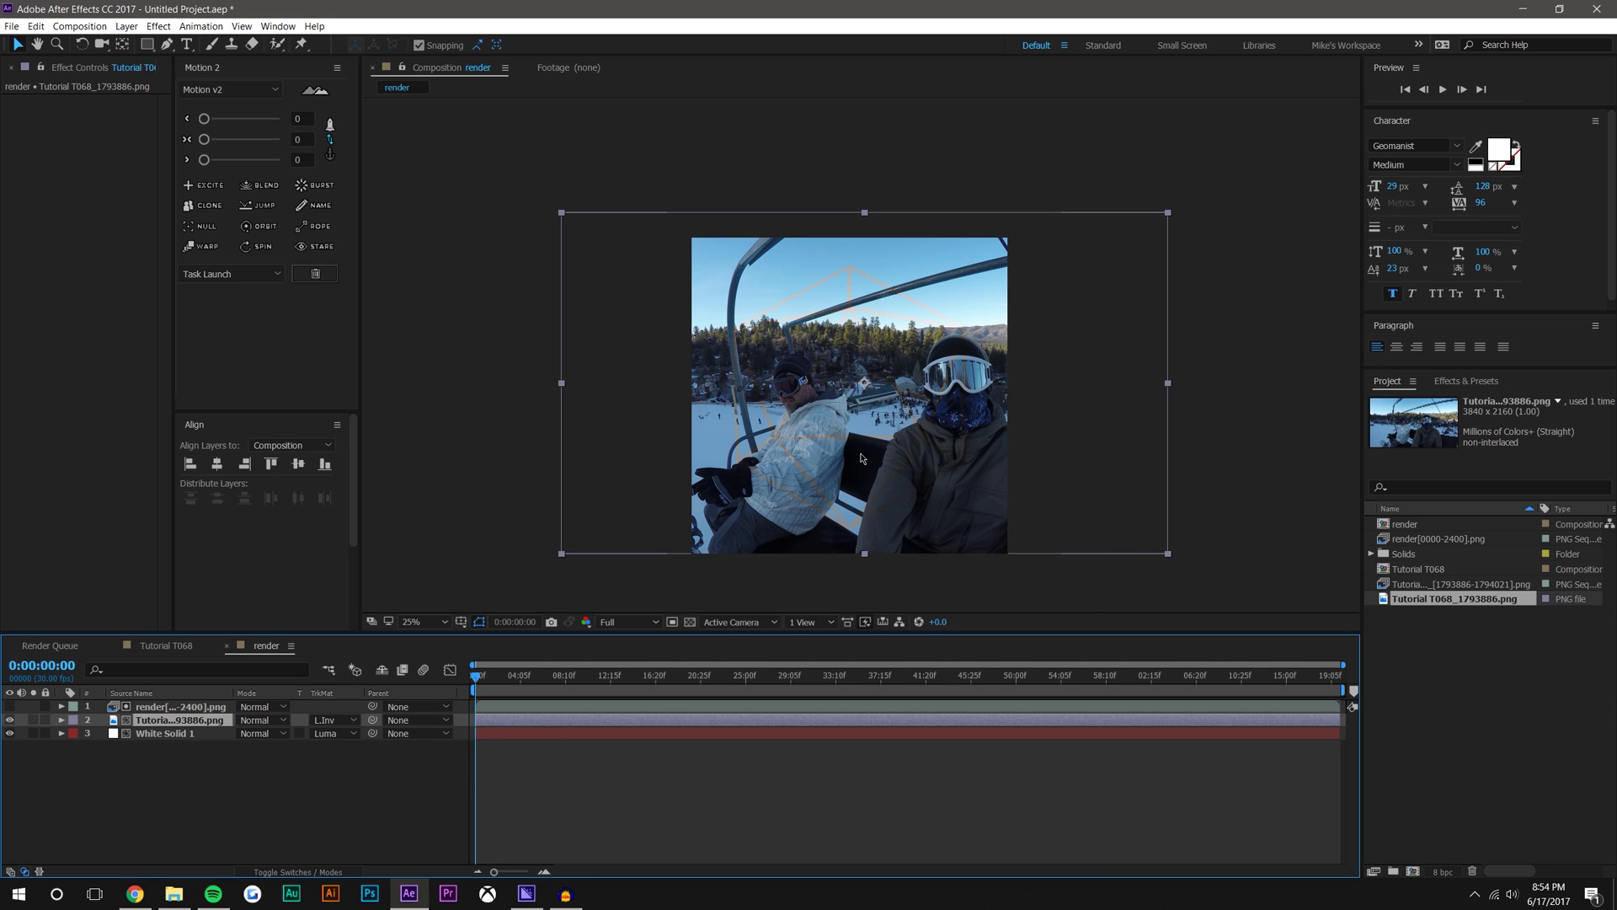
scroll(860, 457, "up", 2)
left_click(183, 733)
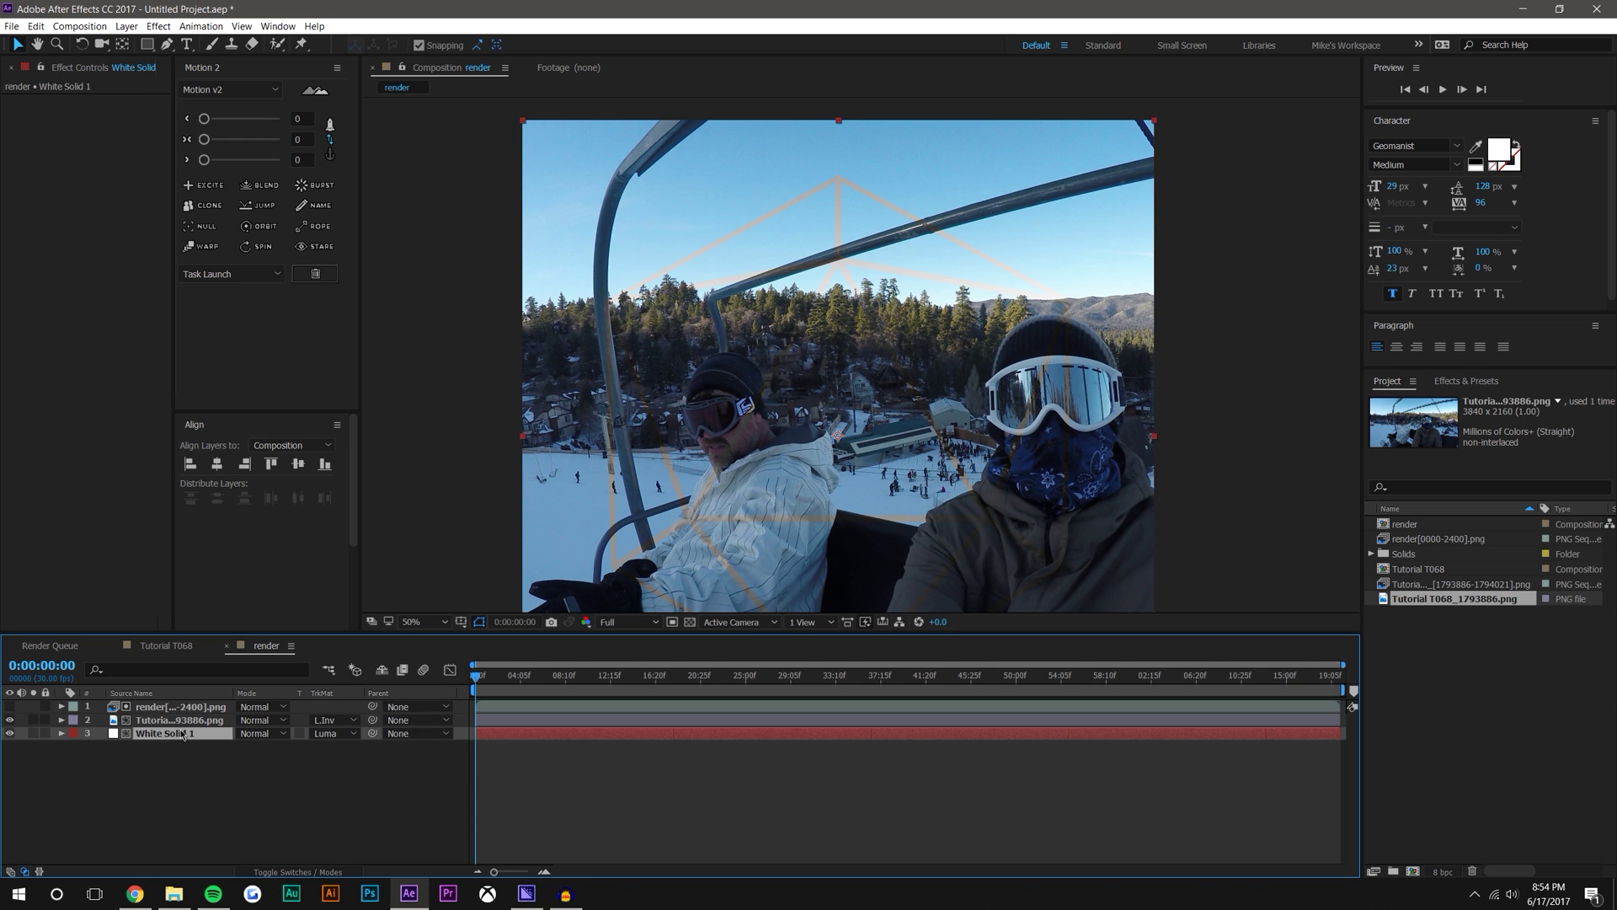
left_click(330, 733)
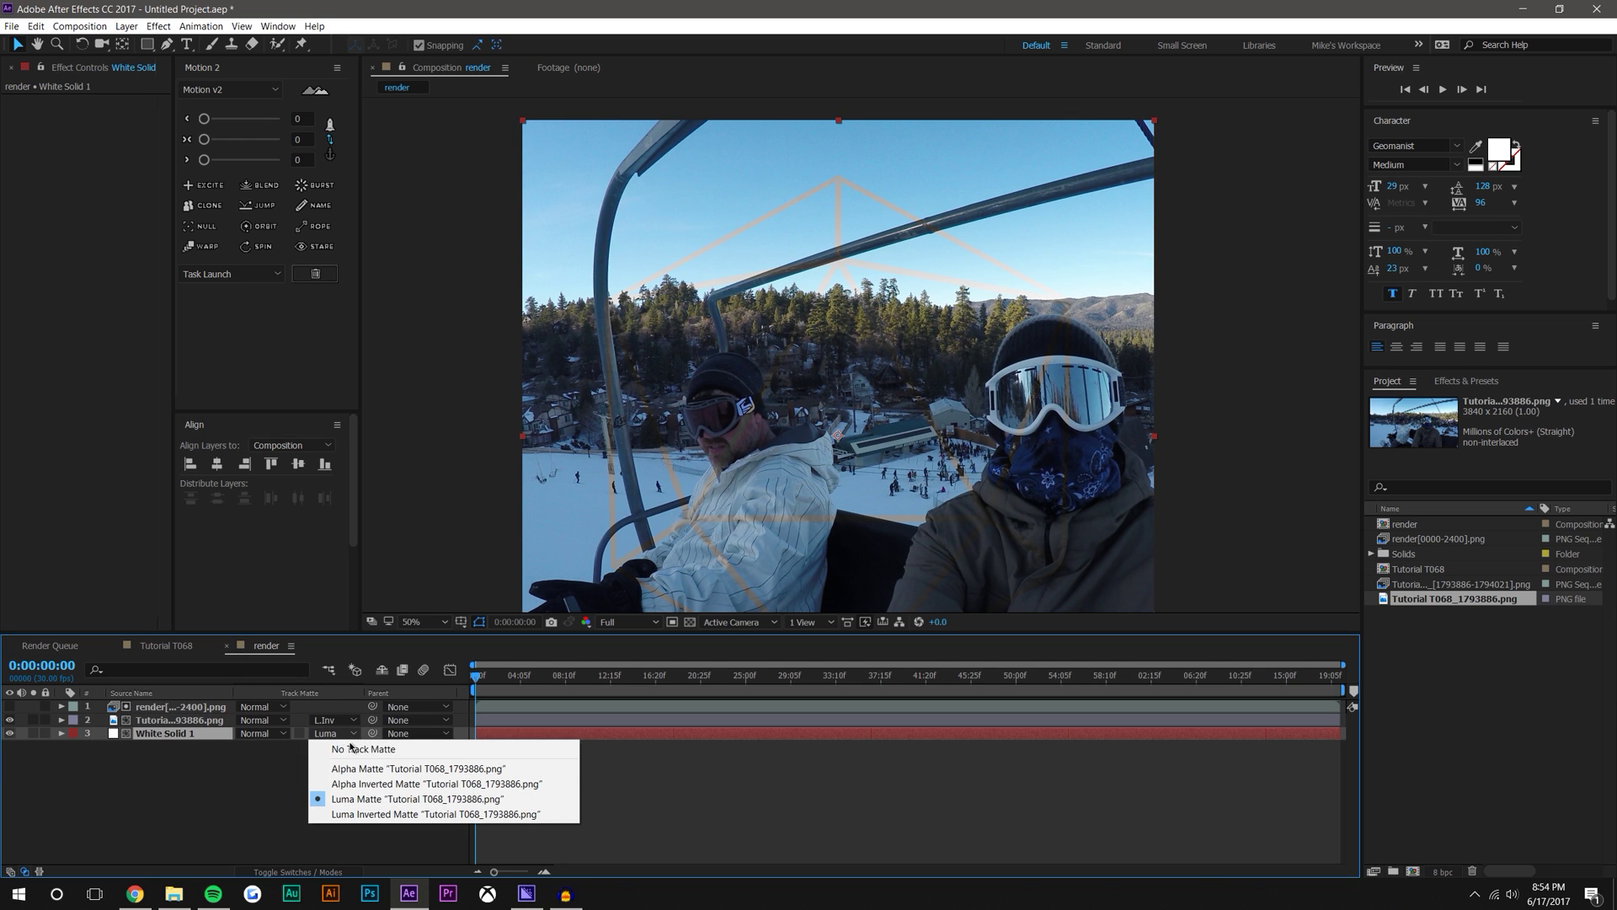
left_click(343, 743)
left_click(291, 751)
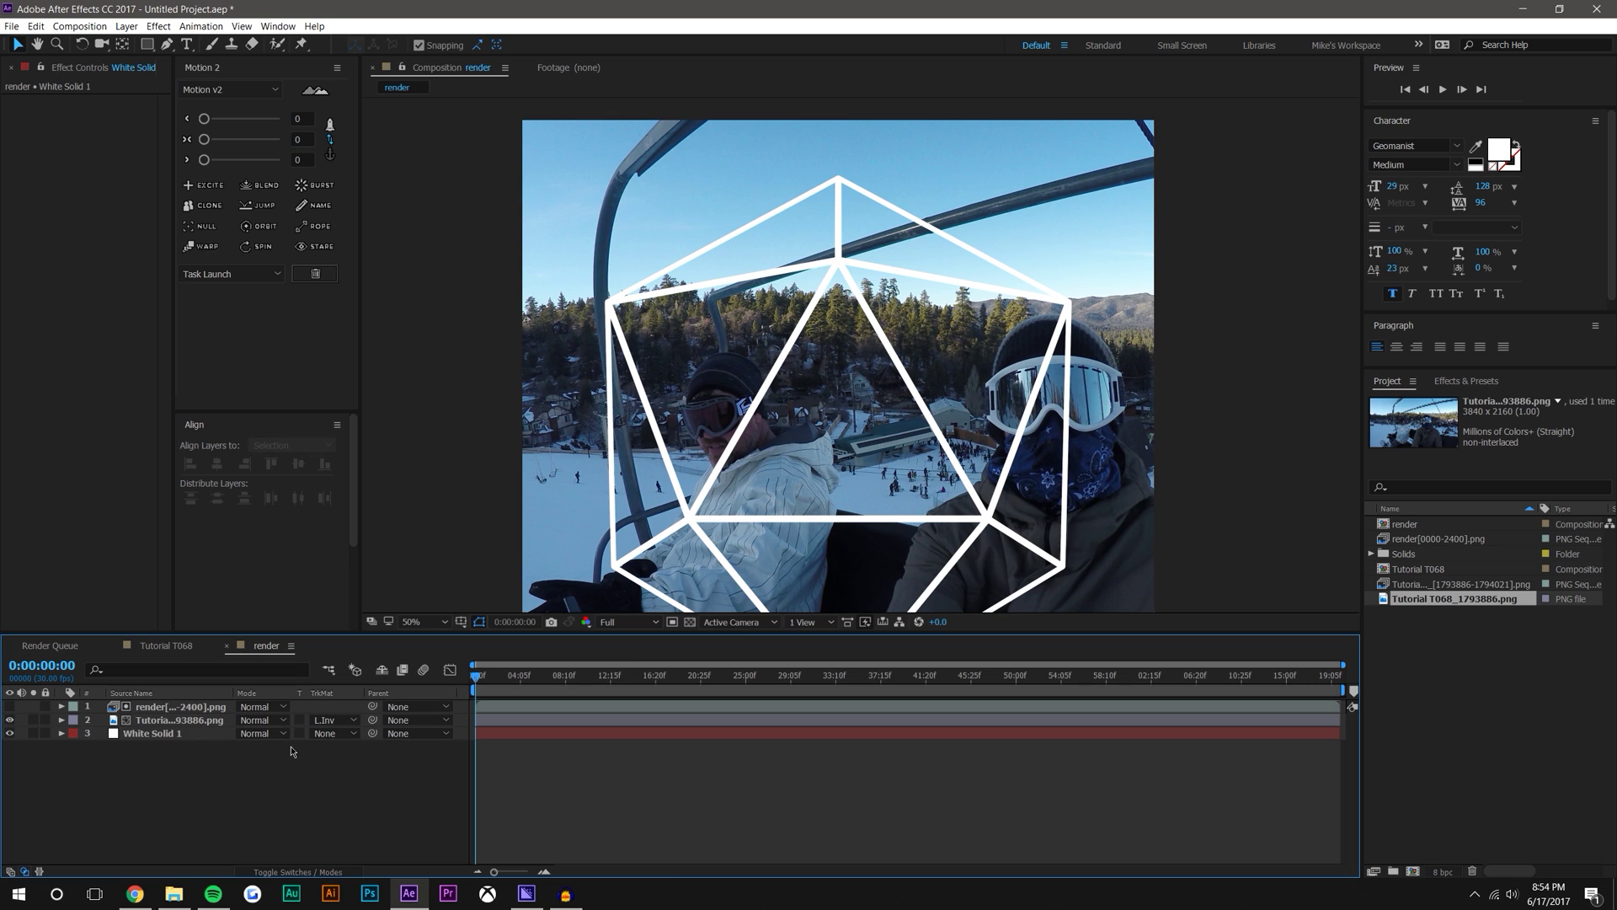
Try Luma and Luma Inverted mattes on the photo, then undo back to the white solid's luma setup
left_click(10, 717)
left_click(10, 718)
left_click(333, 720)
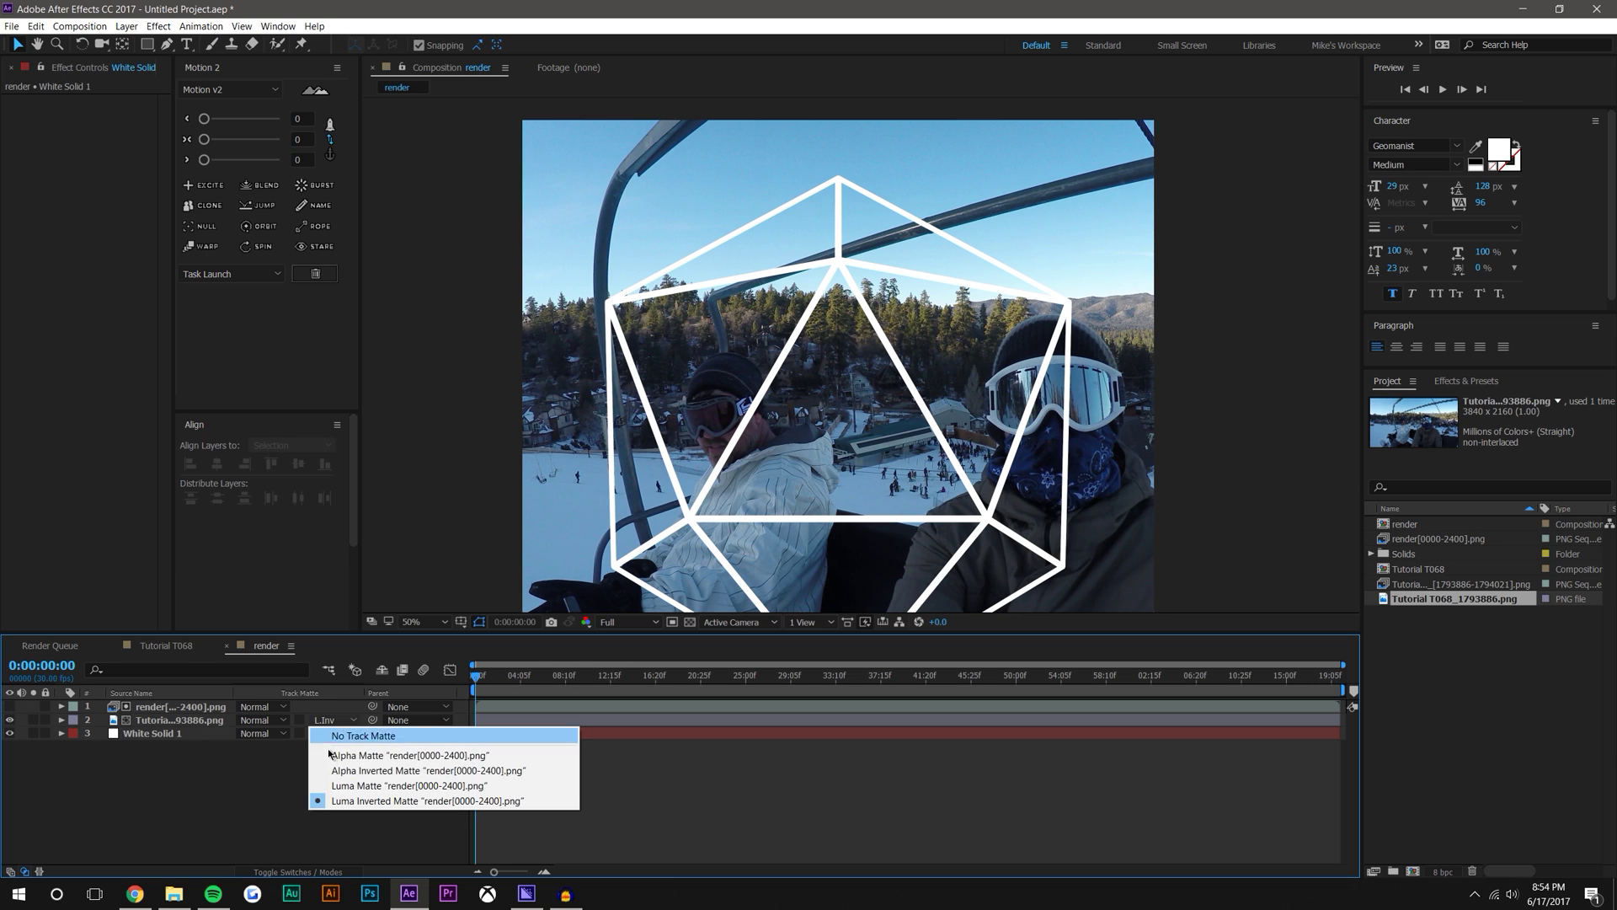
left_click(343, 792)
scroll(710, 388, "down", 1)
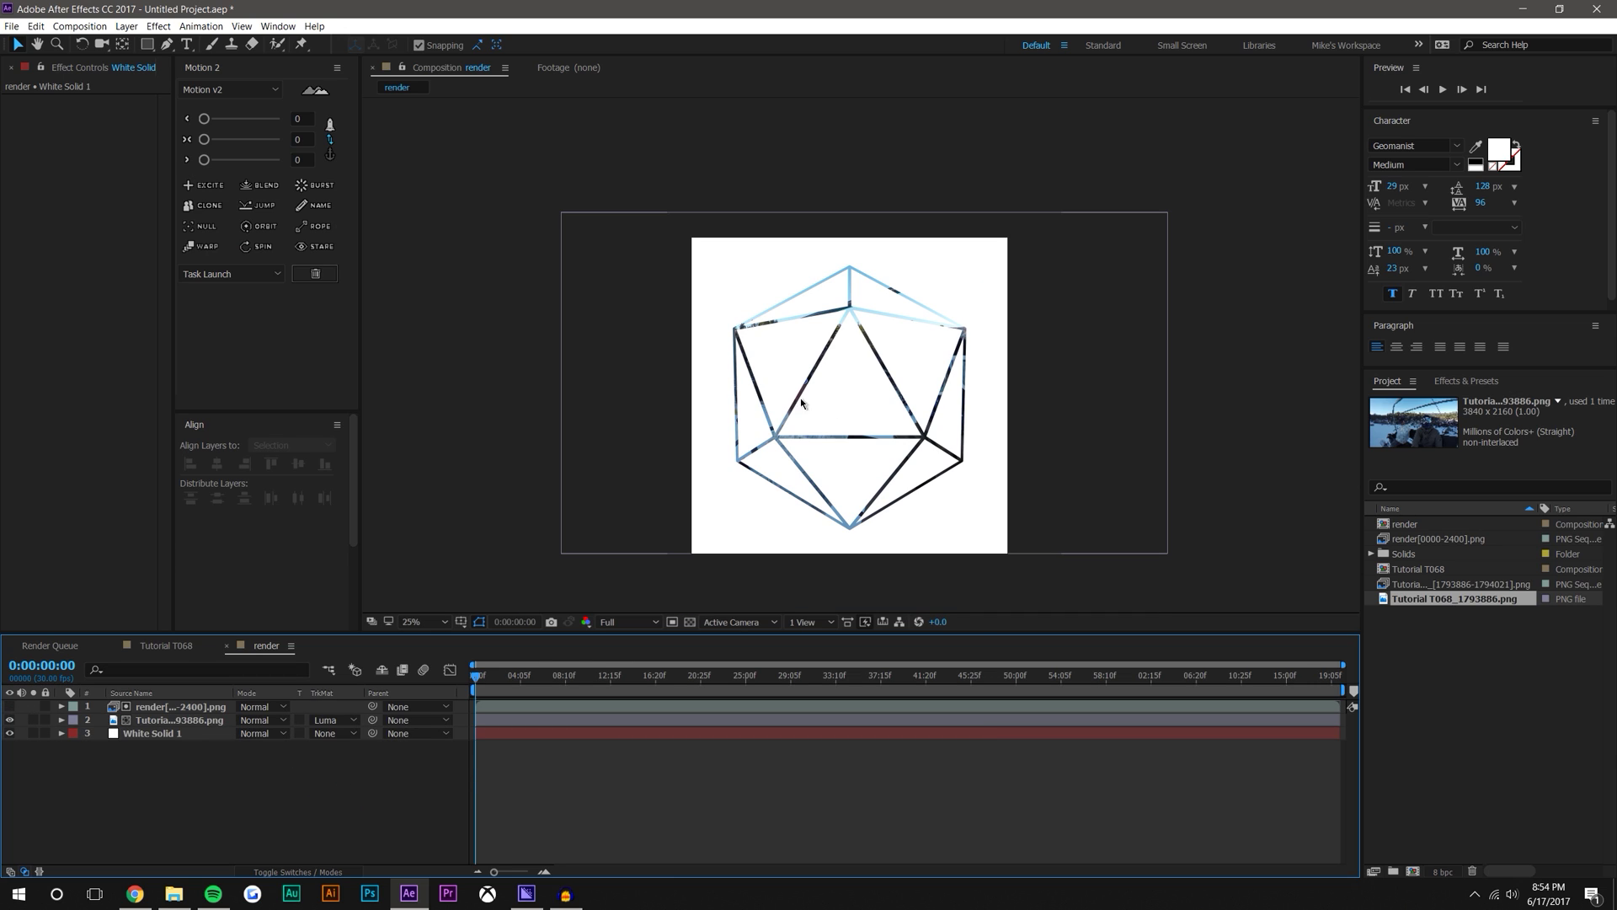
scroll(908, 355, "up", 1)
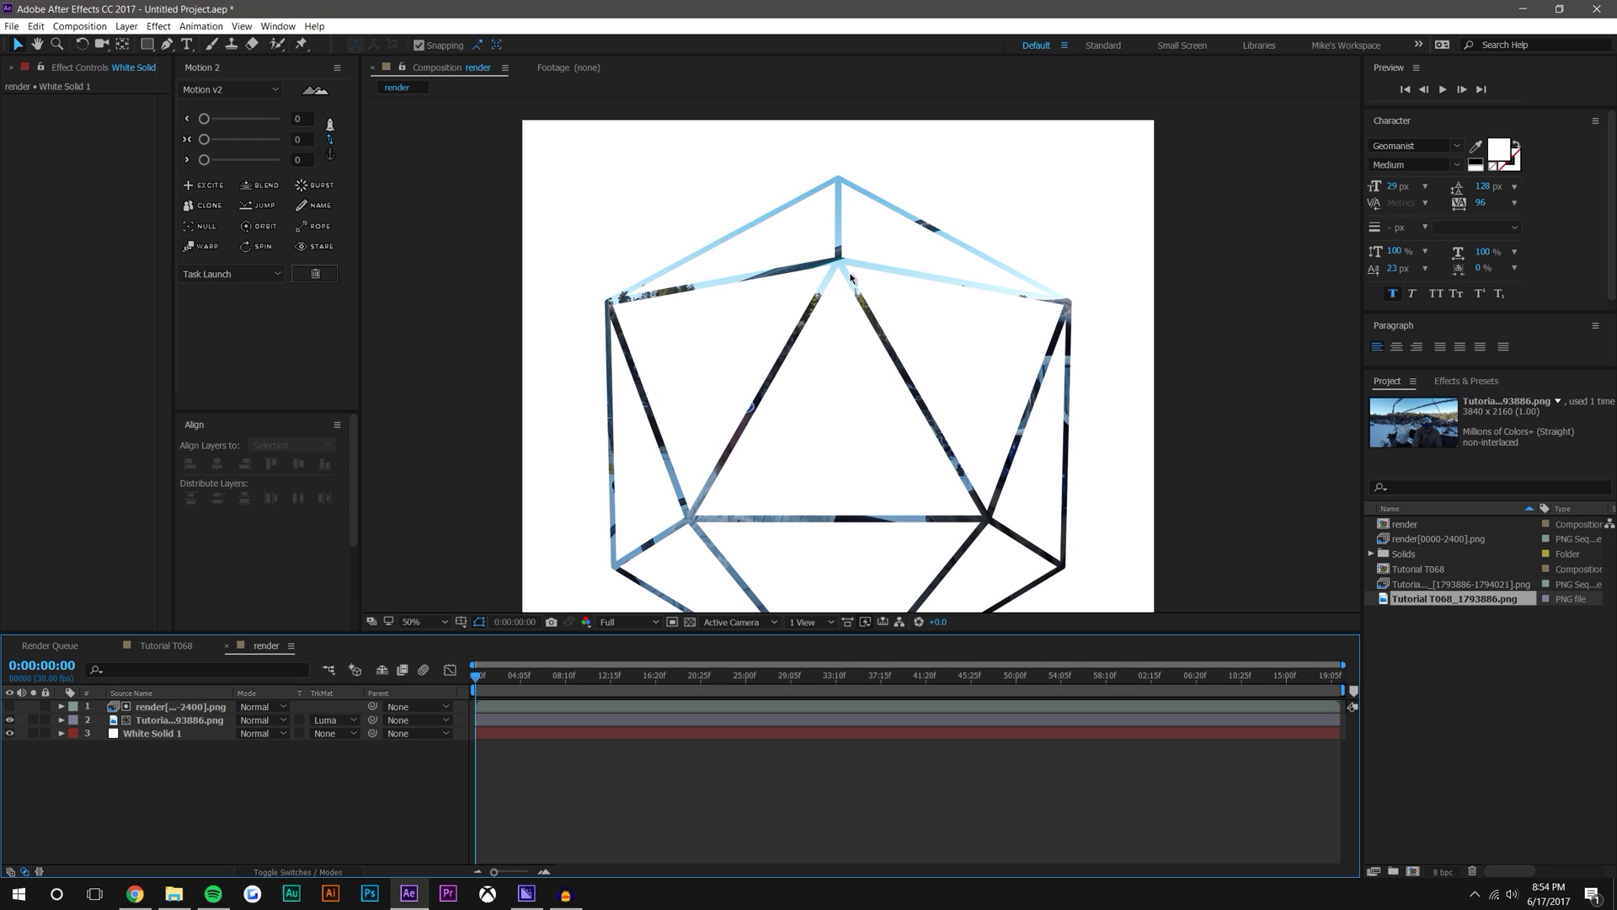
left_click(332, 720)
left_click(346, 804)
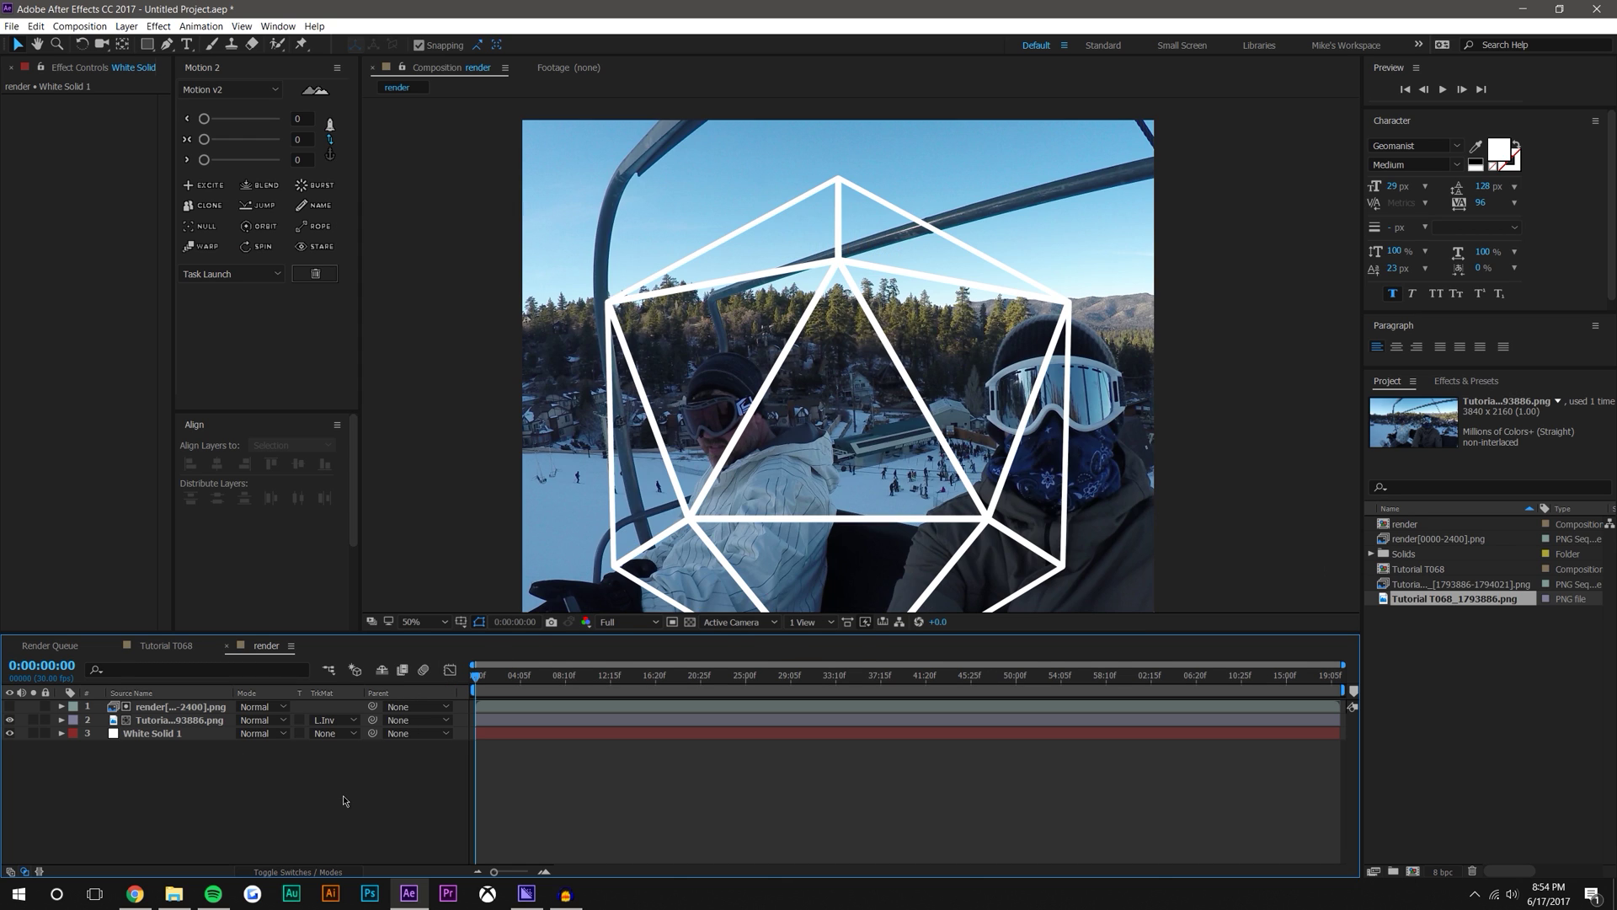
key("ctrl+z")
key("ctrl+z")
key("ctrl+z")
key("ctrl+z")
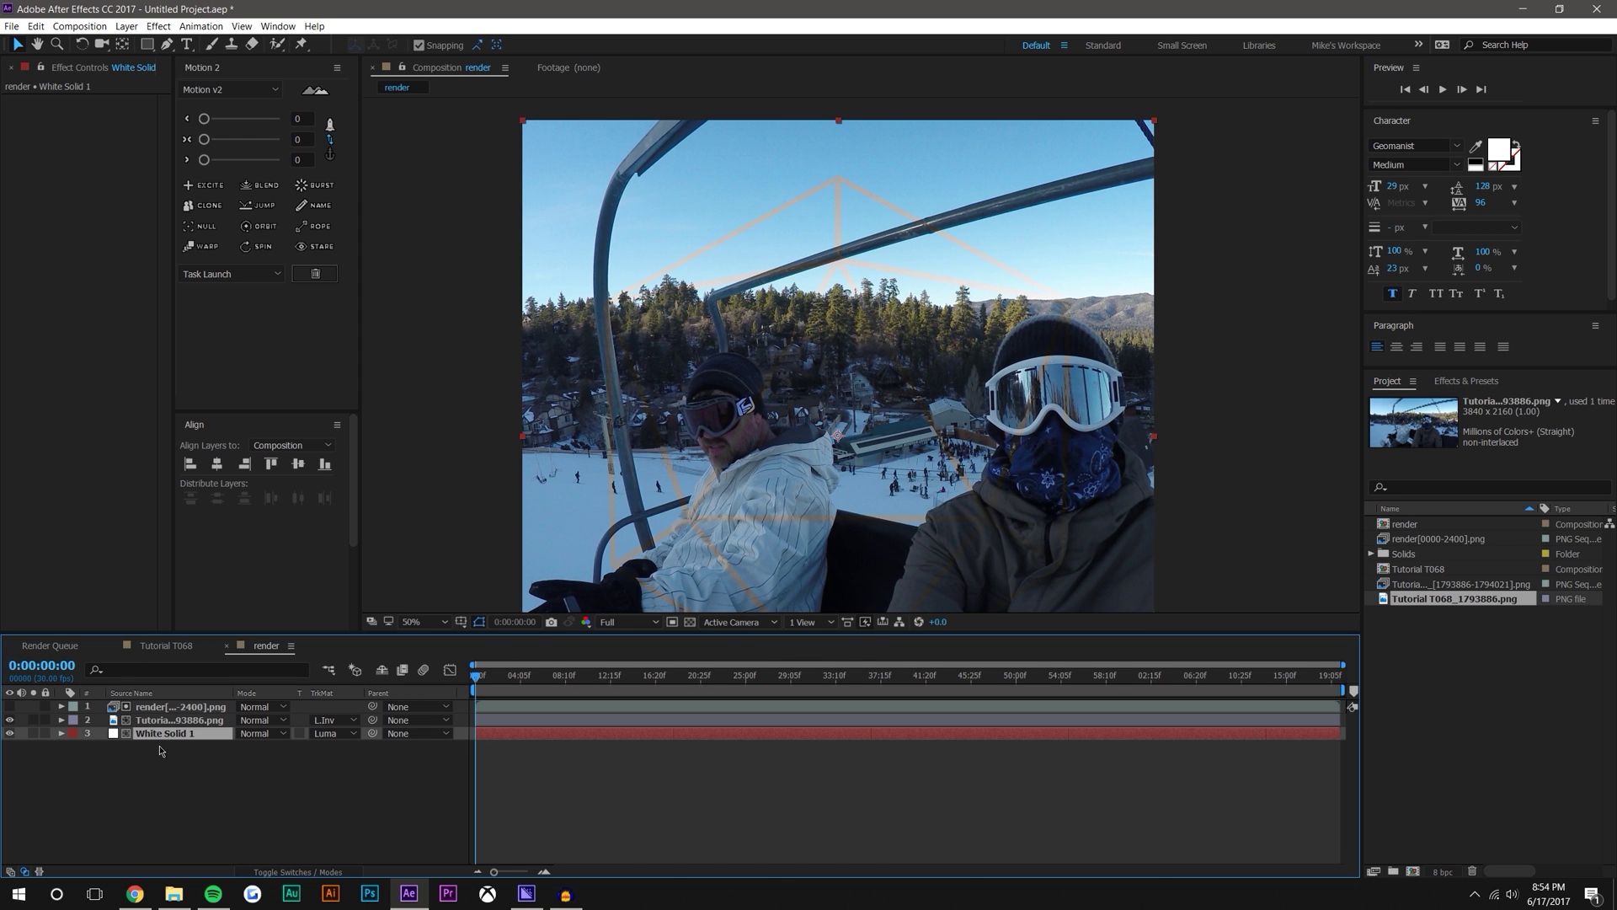
key("ctrl+z")
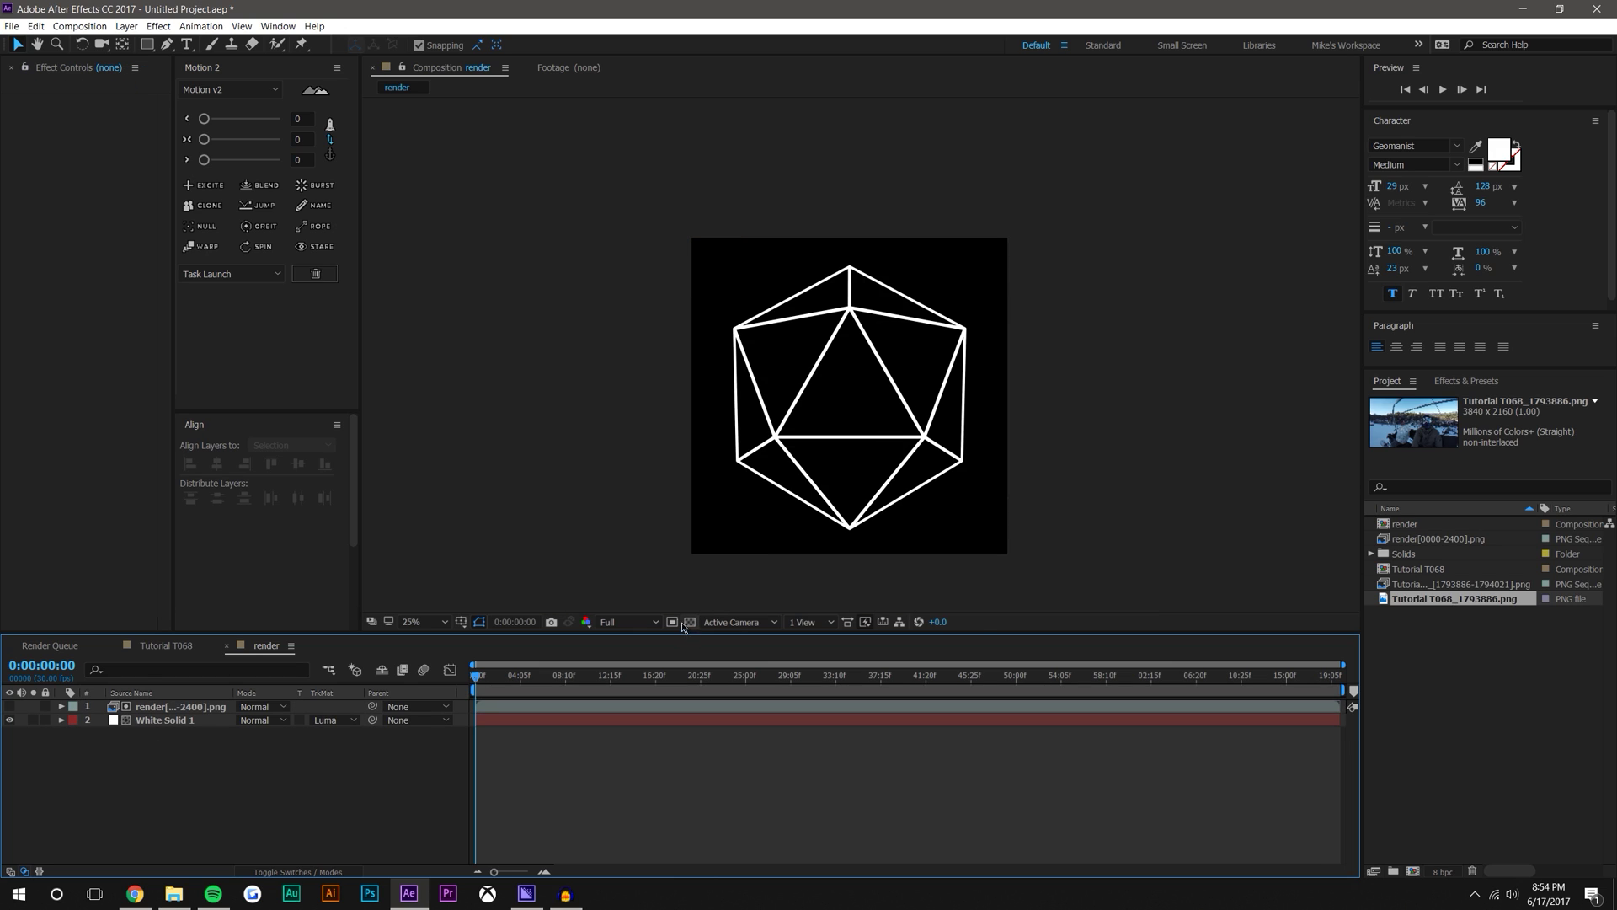
left_click(672, 621)
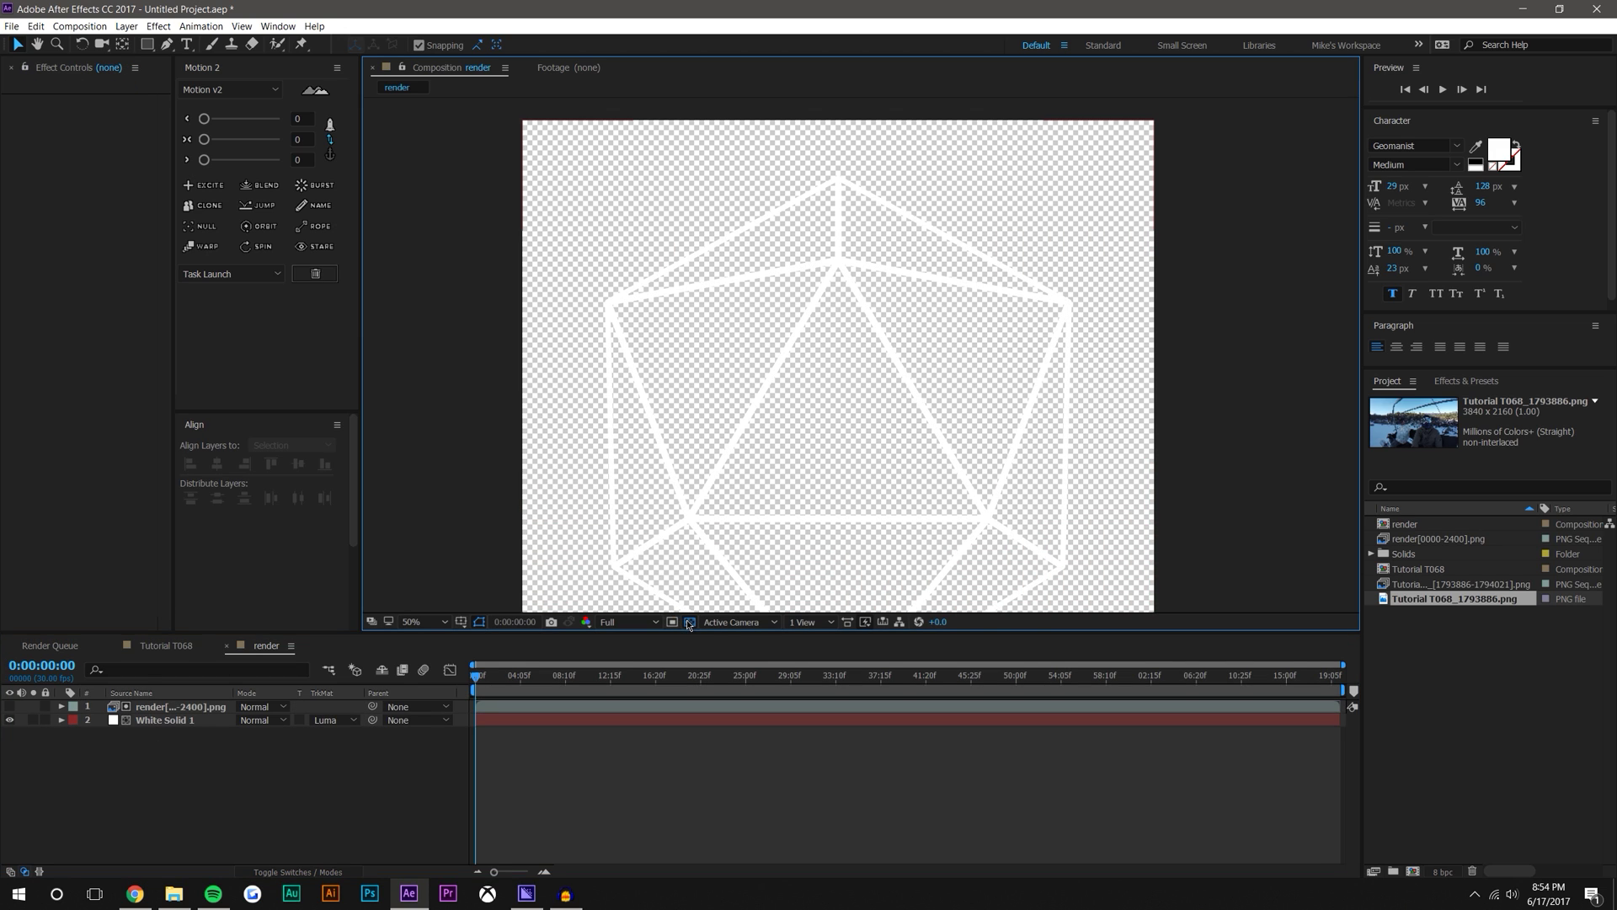
left_click(689, 622)
left_click_drag(526, 674, 1240, 671)
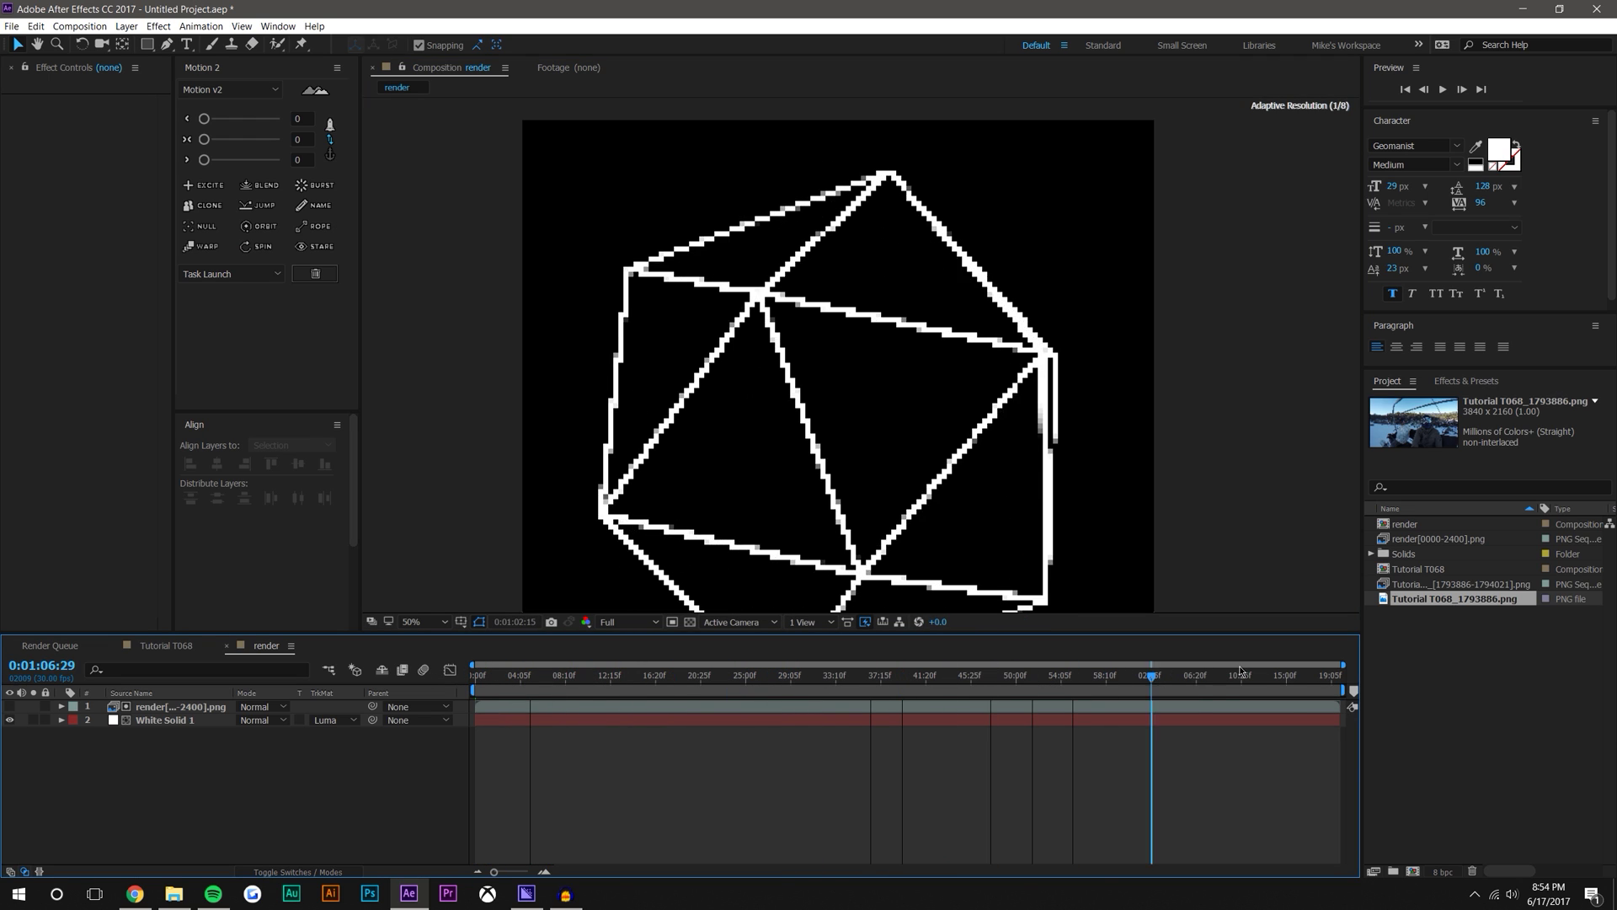
key("Home")
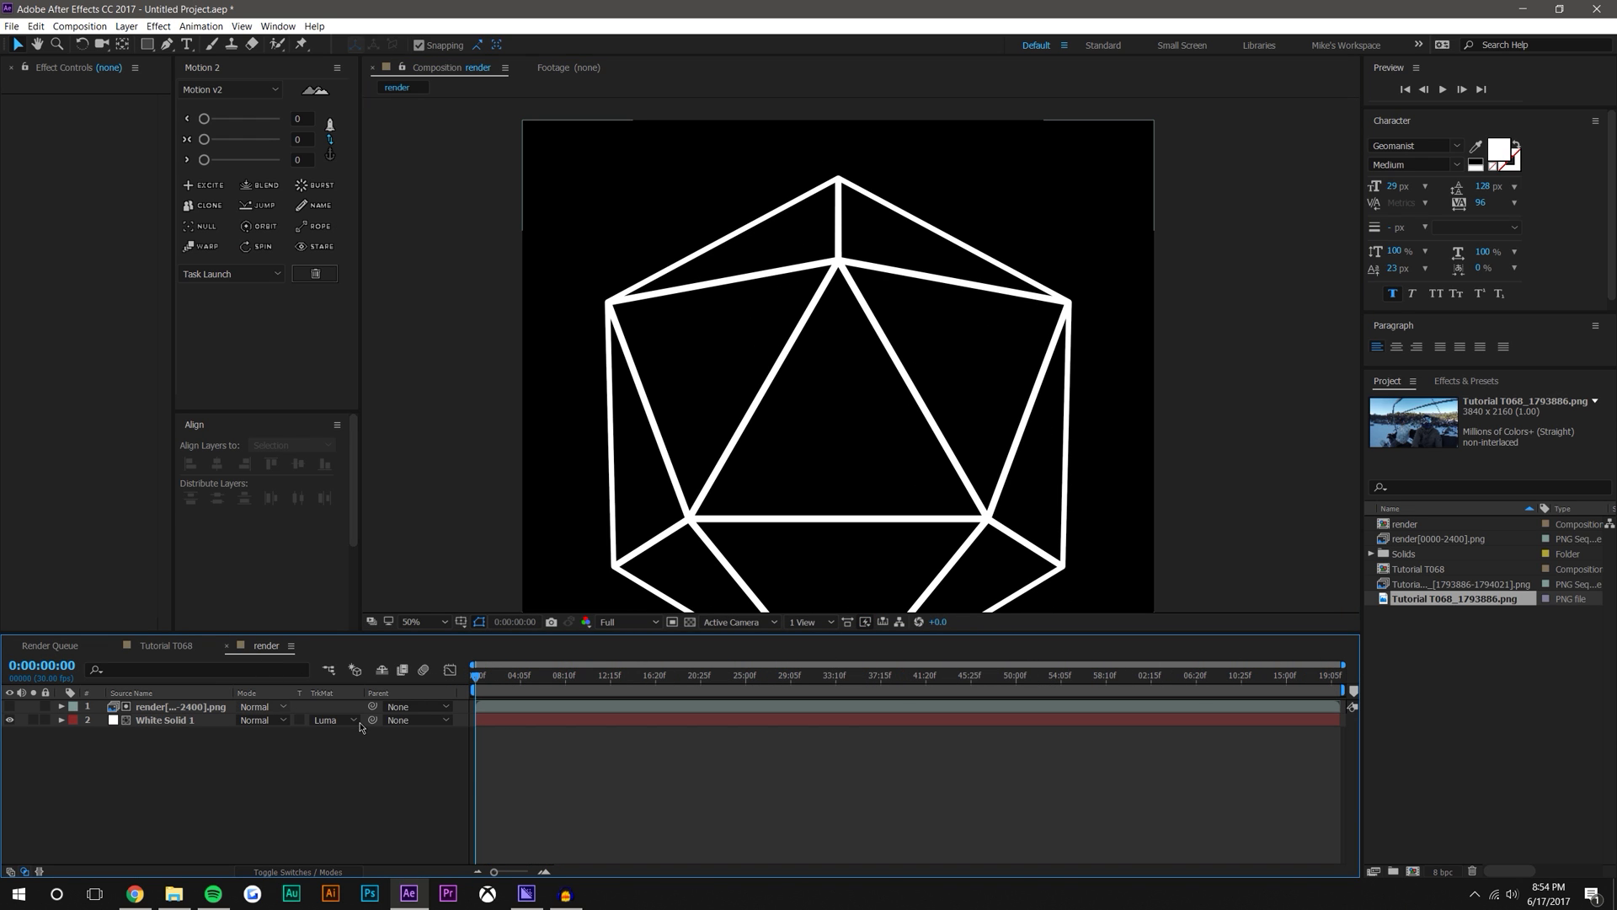
key("comma")
key("comma")
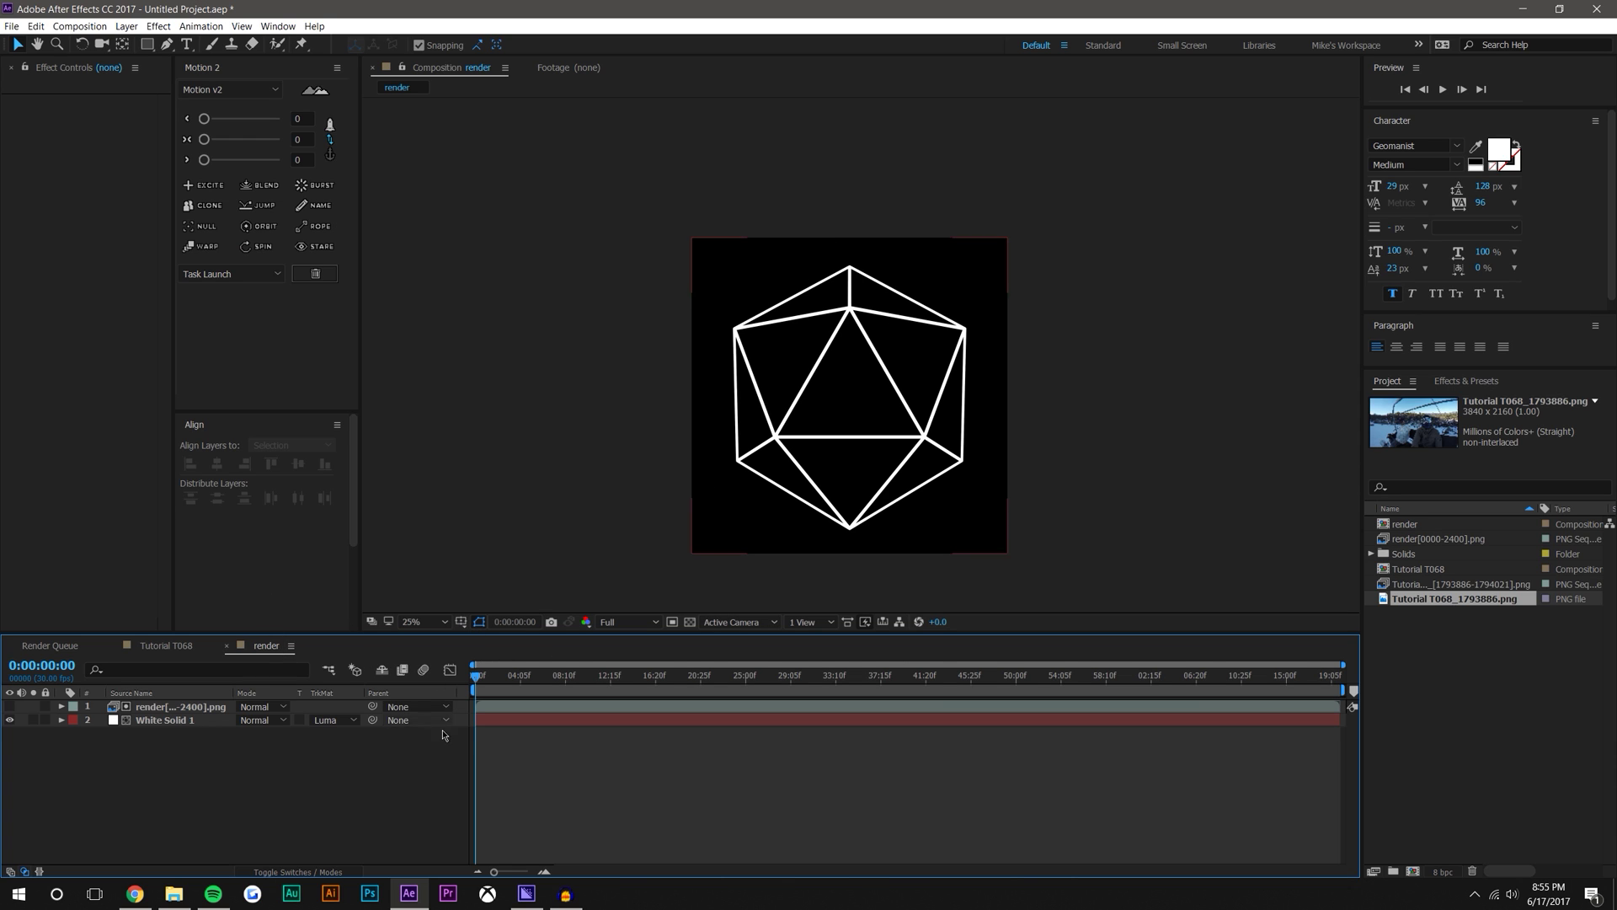
Preview the odeza-Recovered.png, odeza.jpg and mer.jpg cover images in the photo viewer
left_click(196, 902)
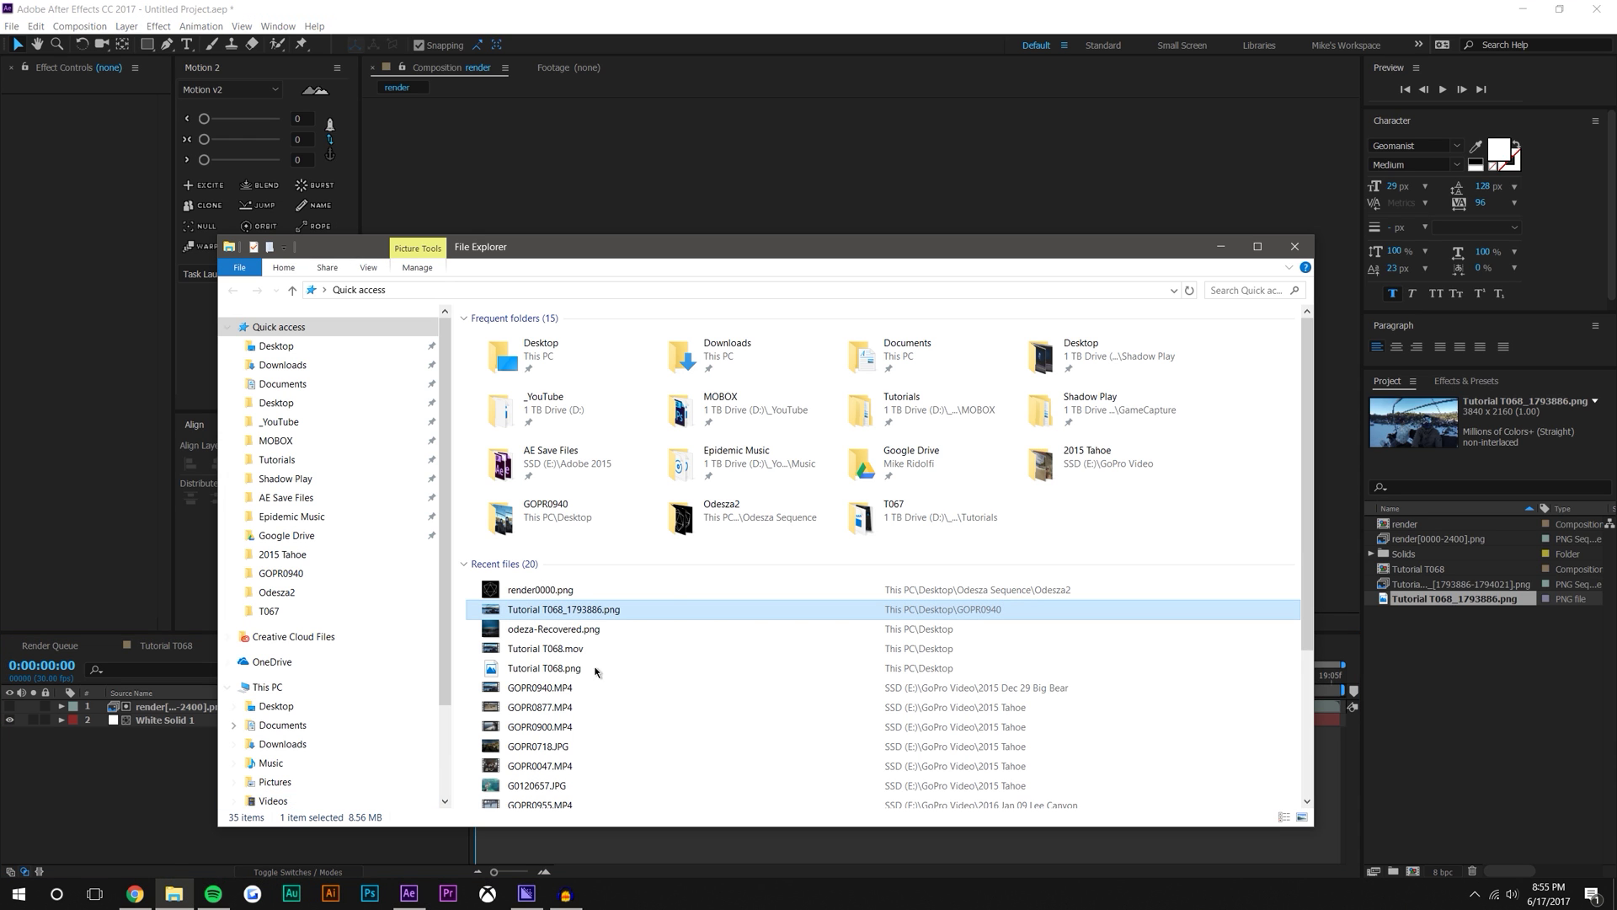
double_click(526, 628)
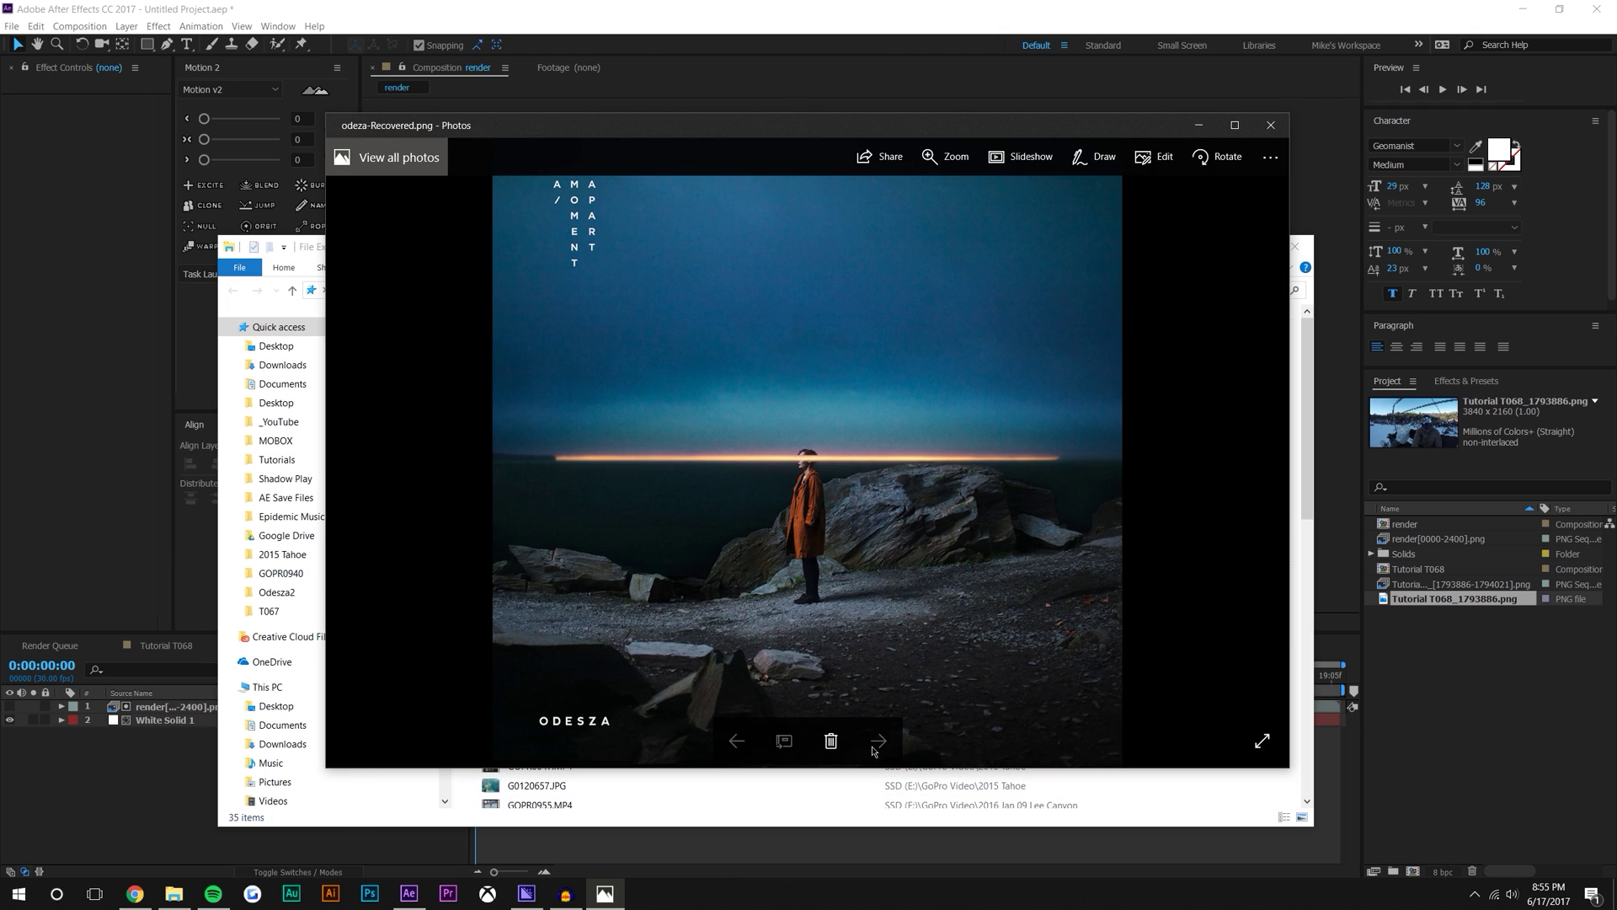
left_click(1271, 124)
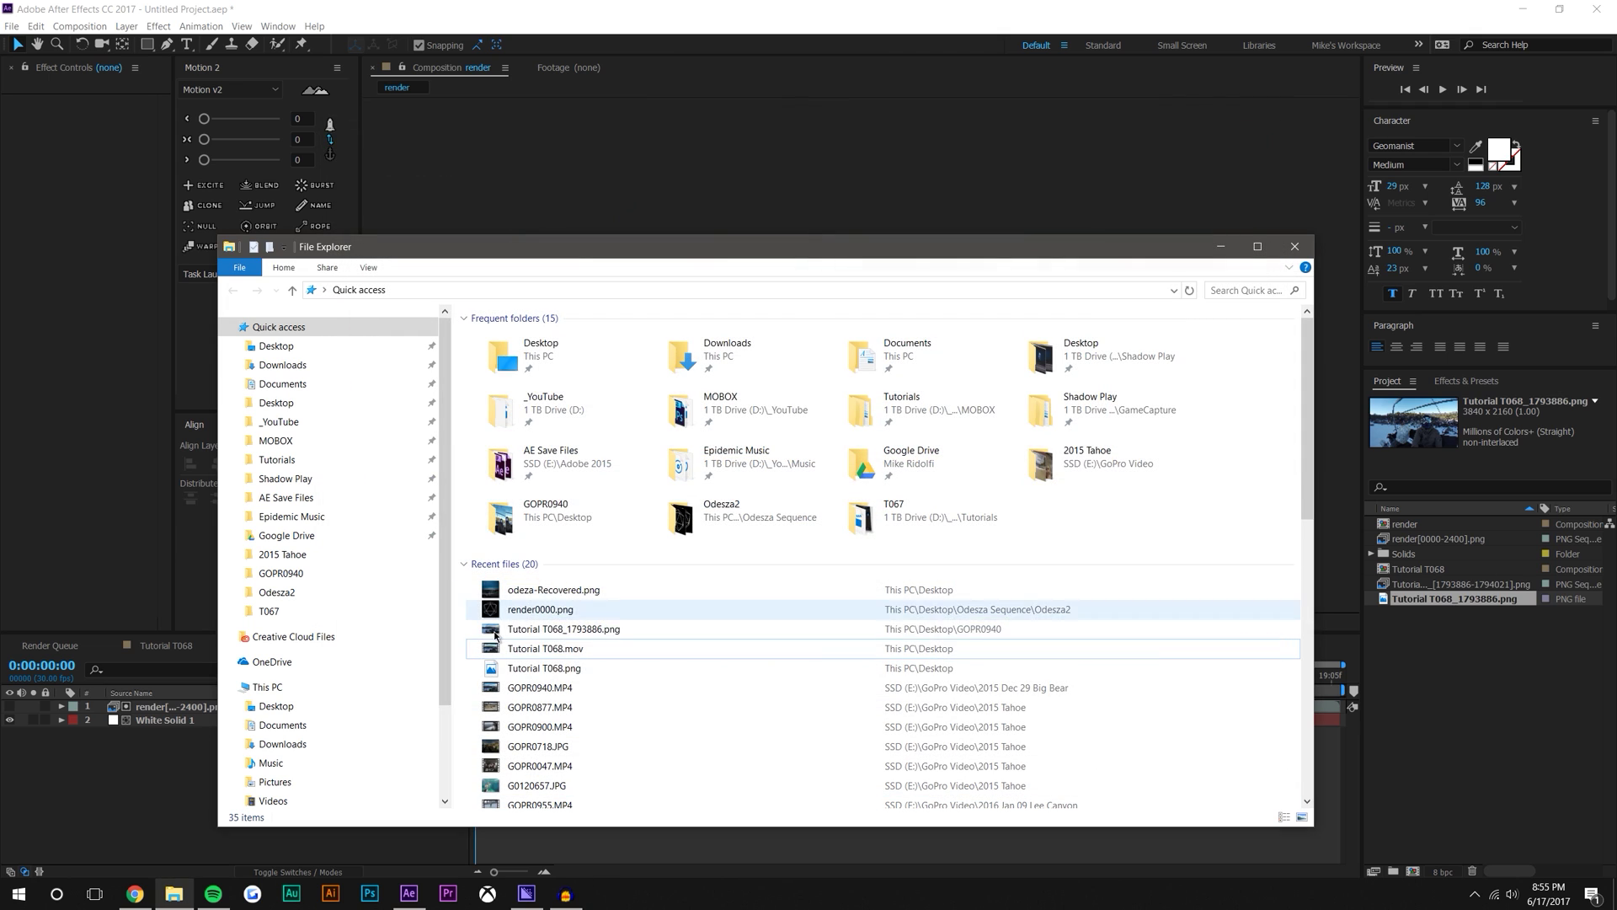
left_click(278, 345)
double_click(788, 344)
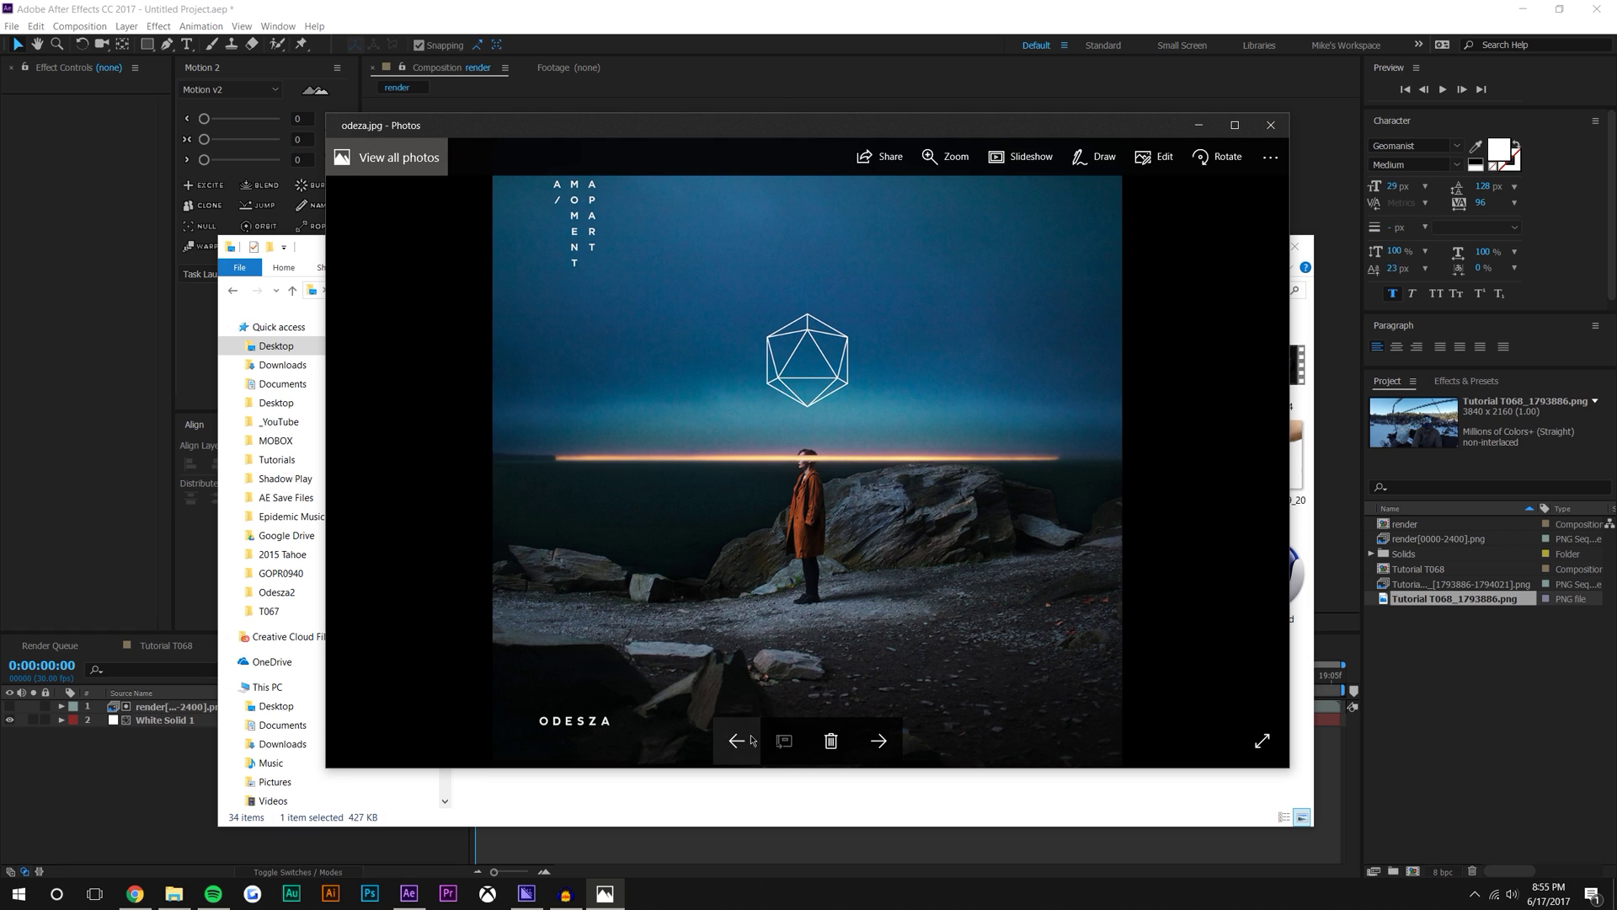
left_click(738, 741)
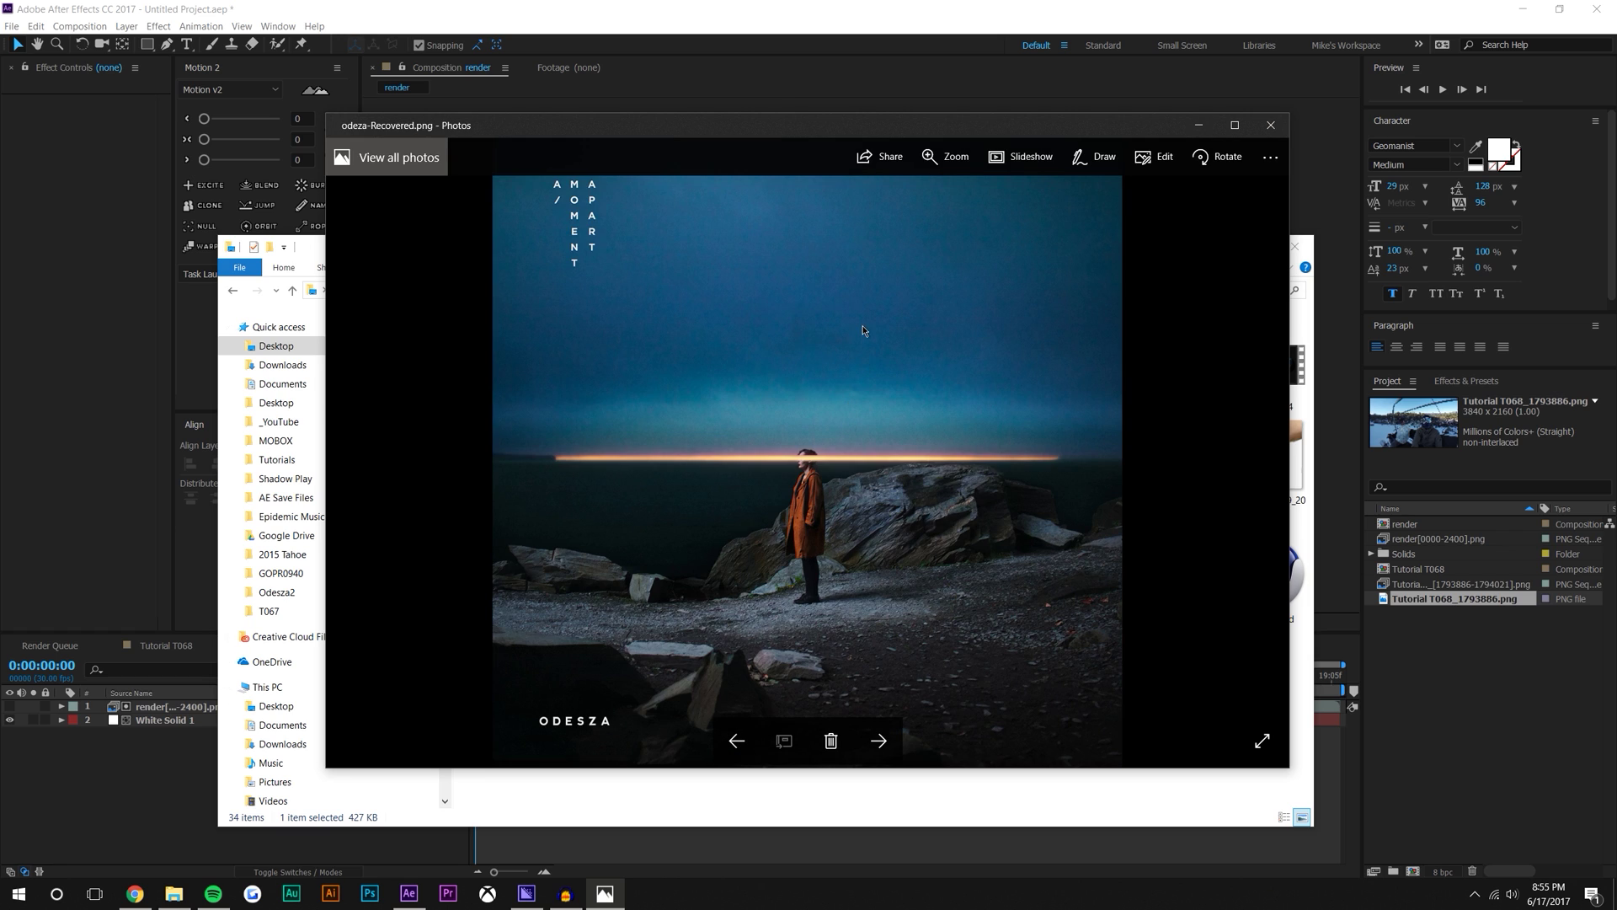
left_click(878, 740)
right_click(810, 397)
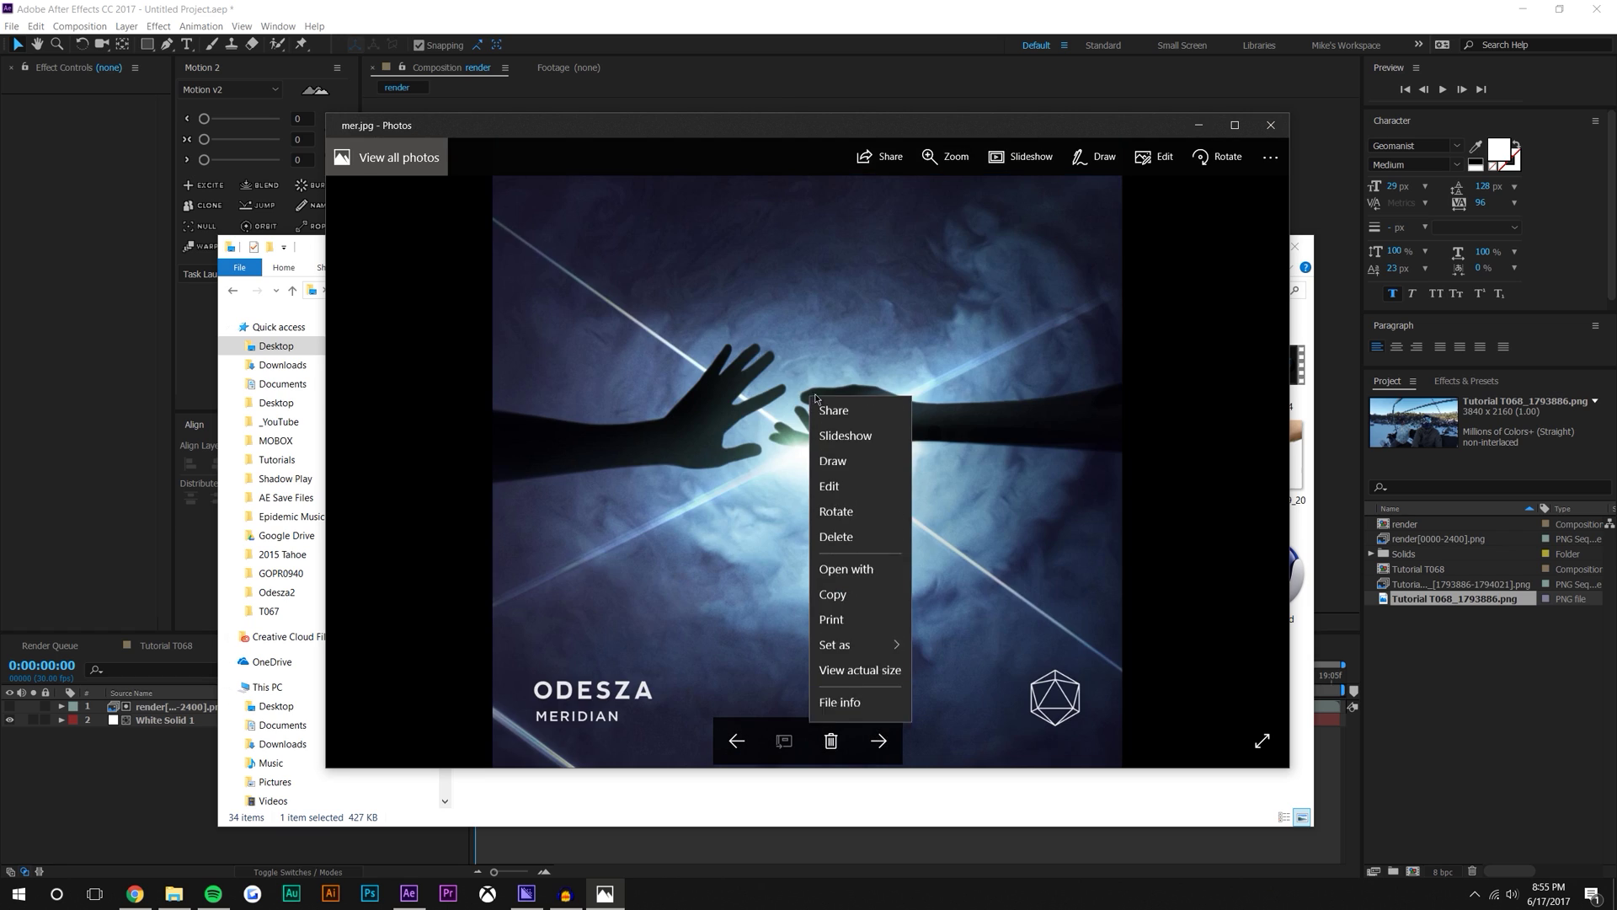
left_click(1271, 125)
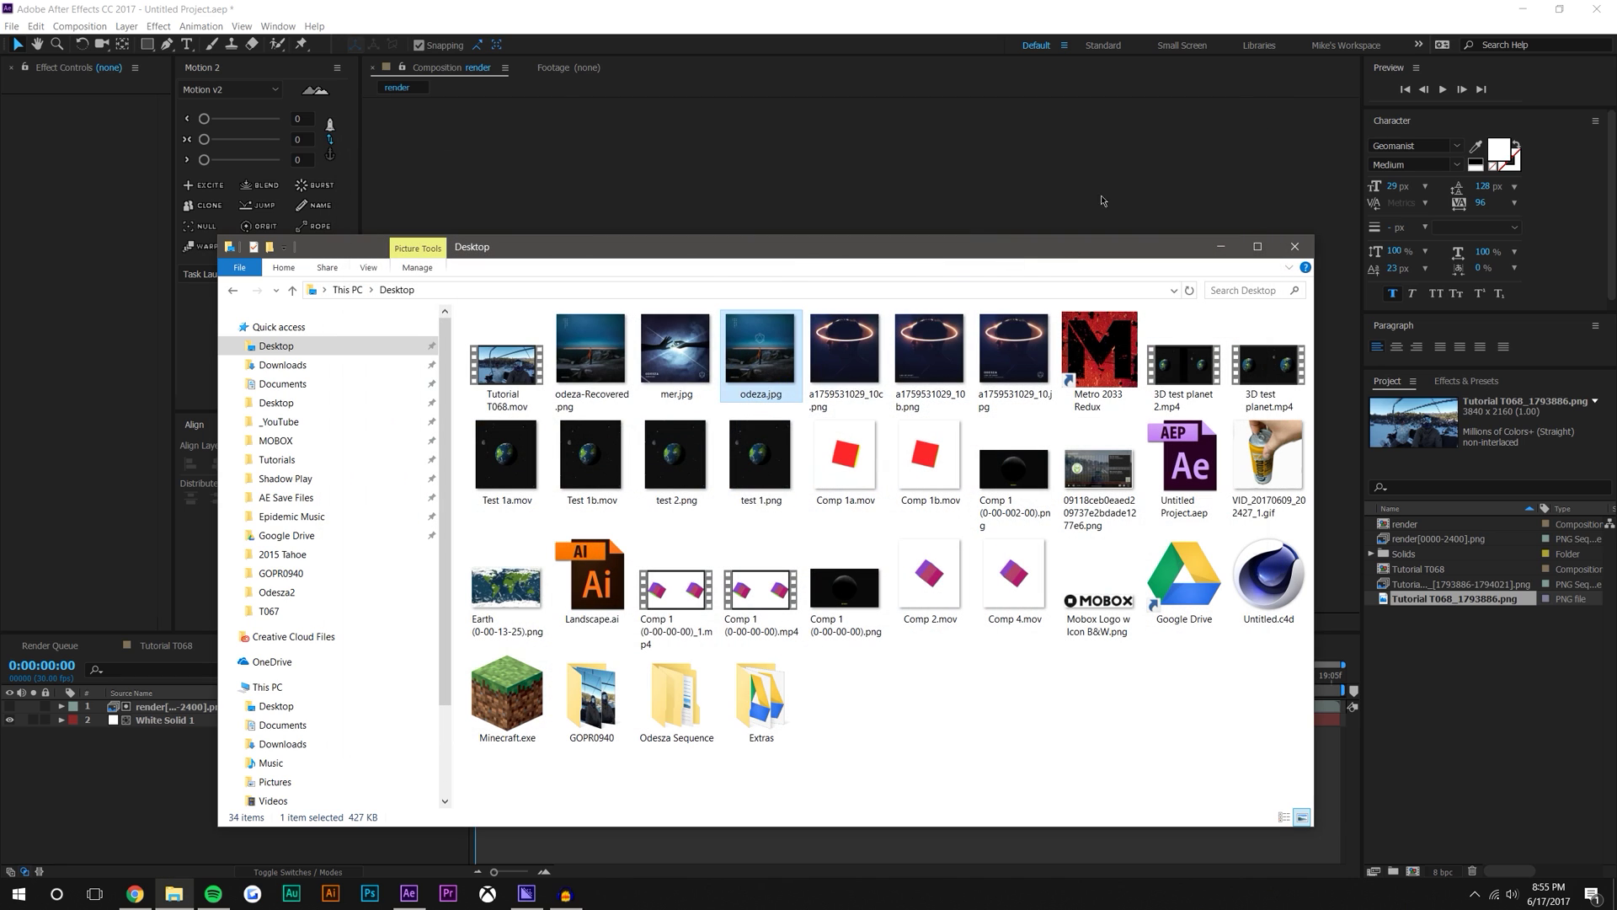
Open odeza.jpg with Adobe Photoshop CC 2017 from its context menu
right_click(782, 360)
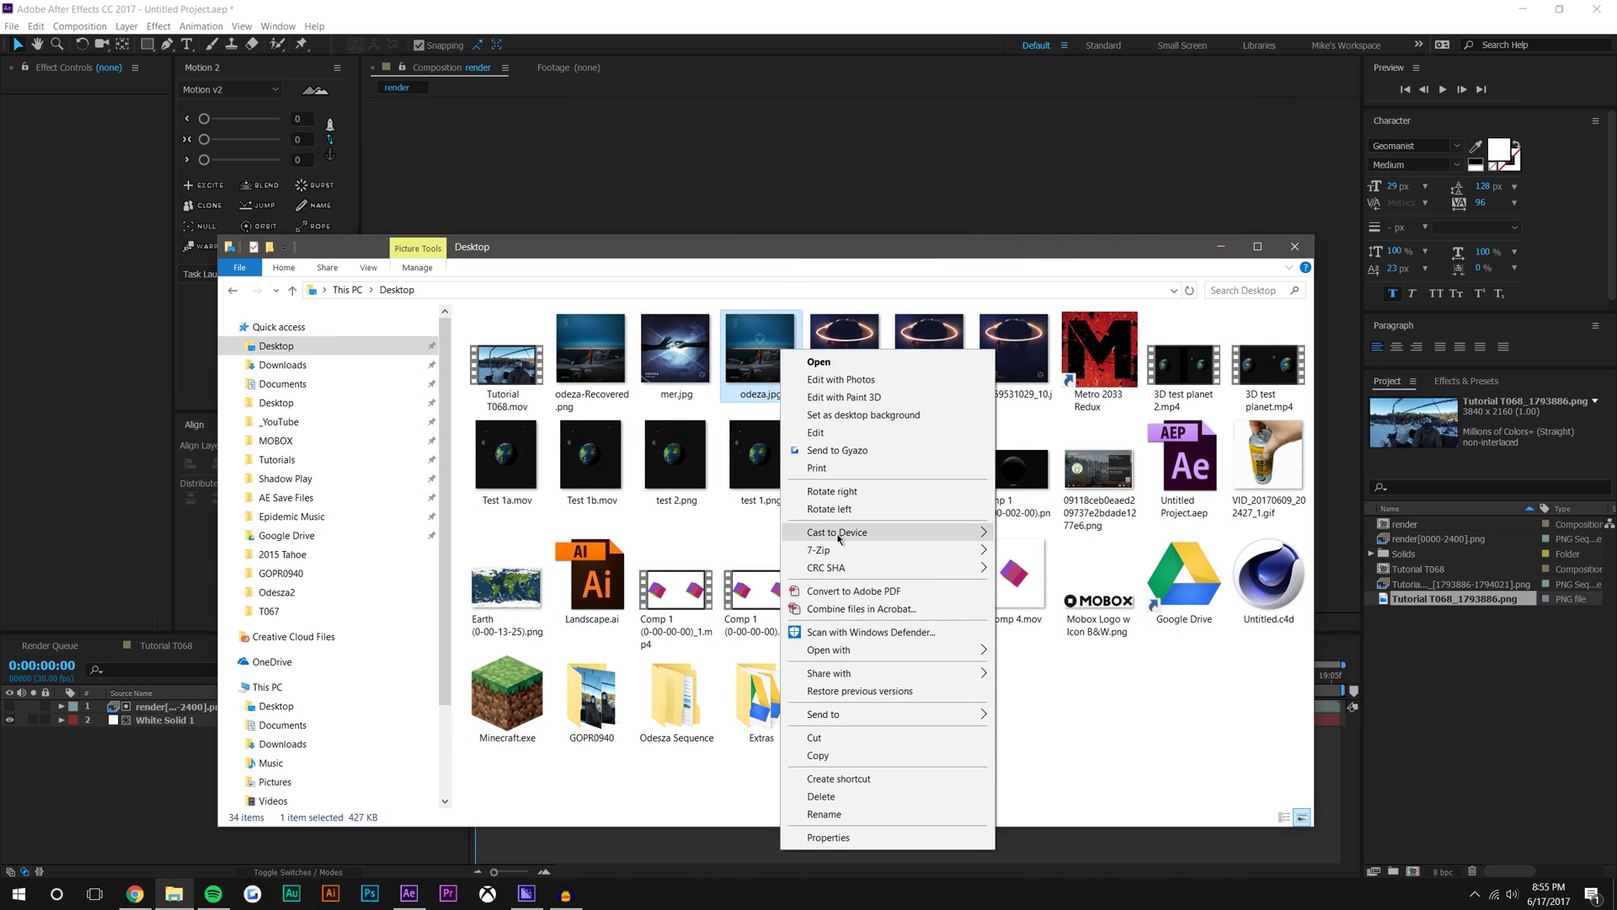
mouse_move(834, 650)
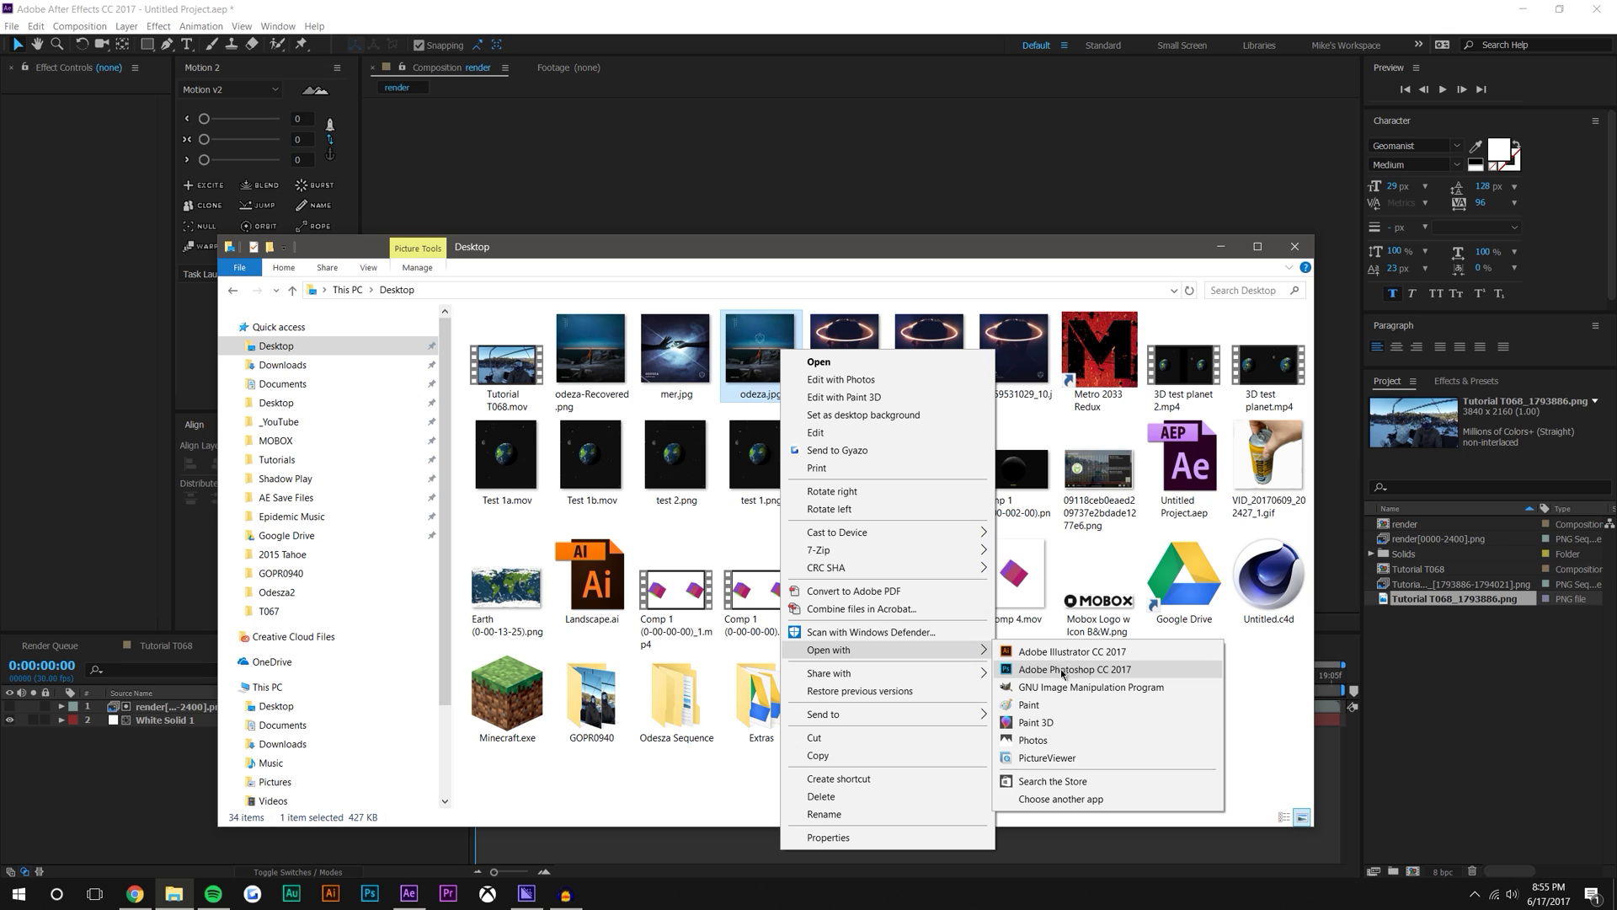
left_click(1052, 670)
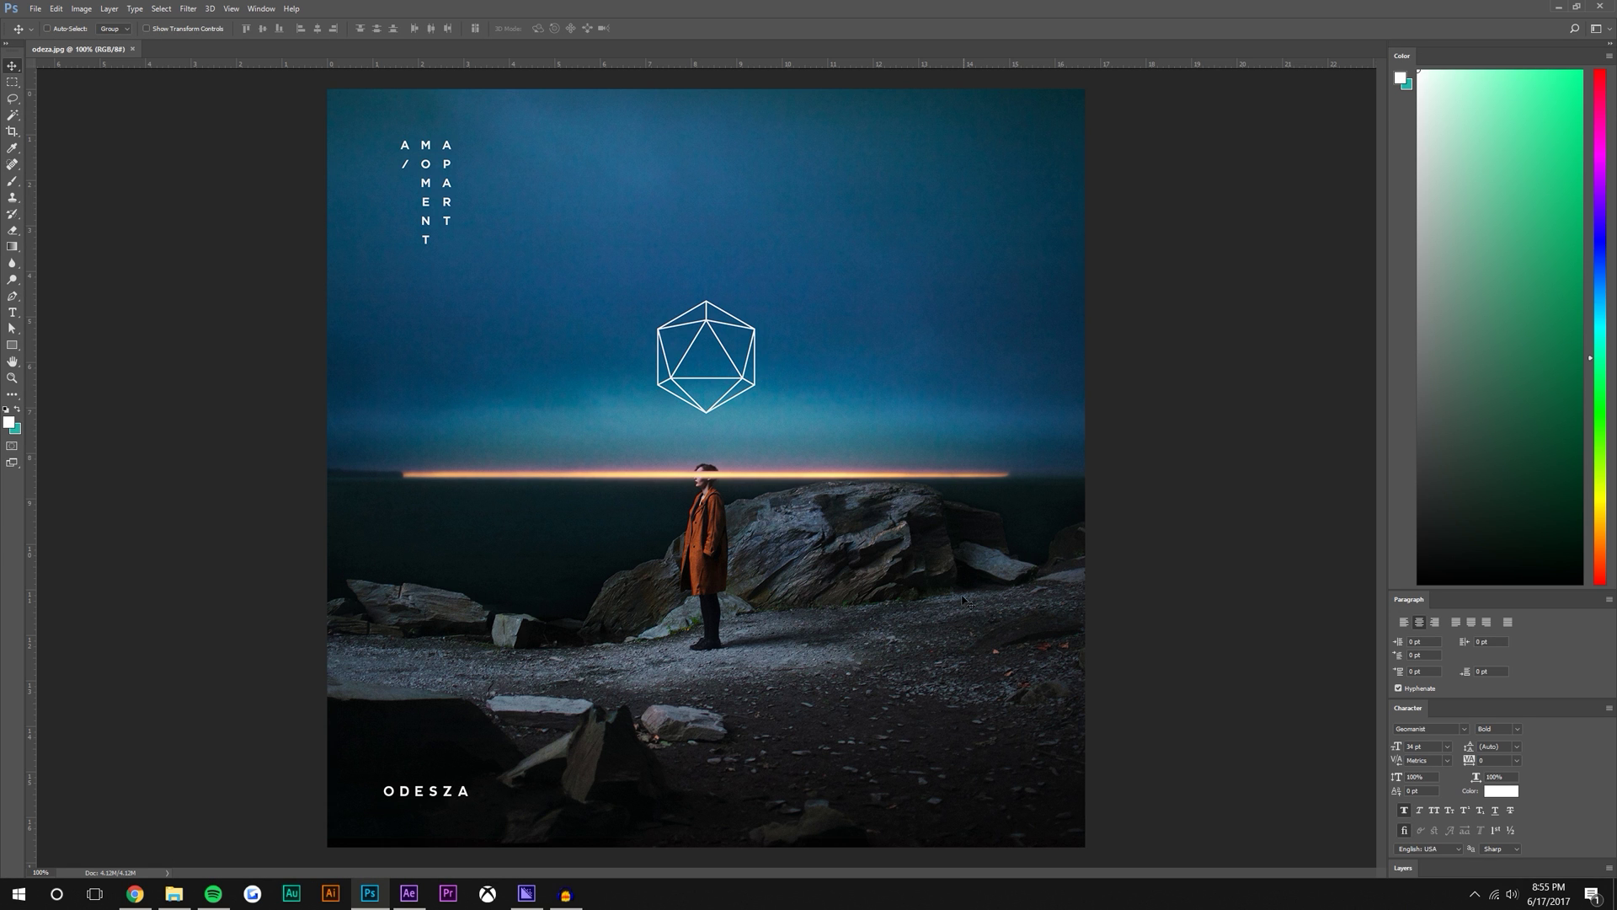
Erase the white icosahedron logo from the sky with the Spot Healing Brush
left_click(13, 166)
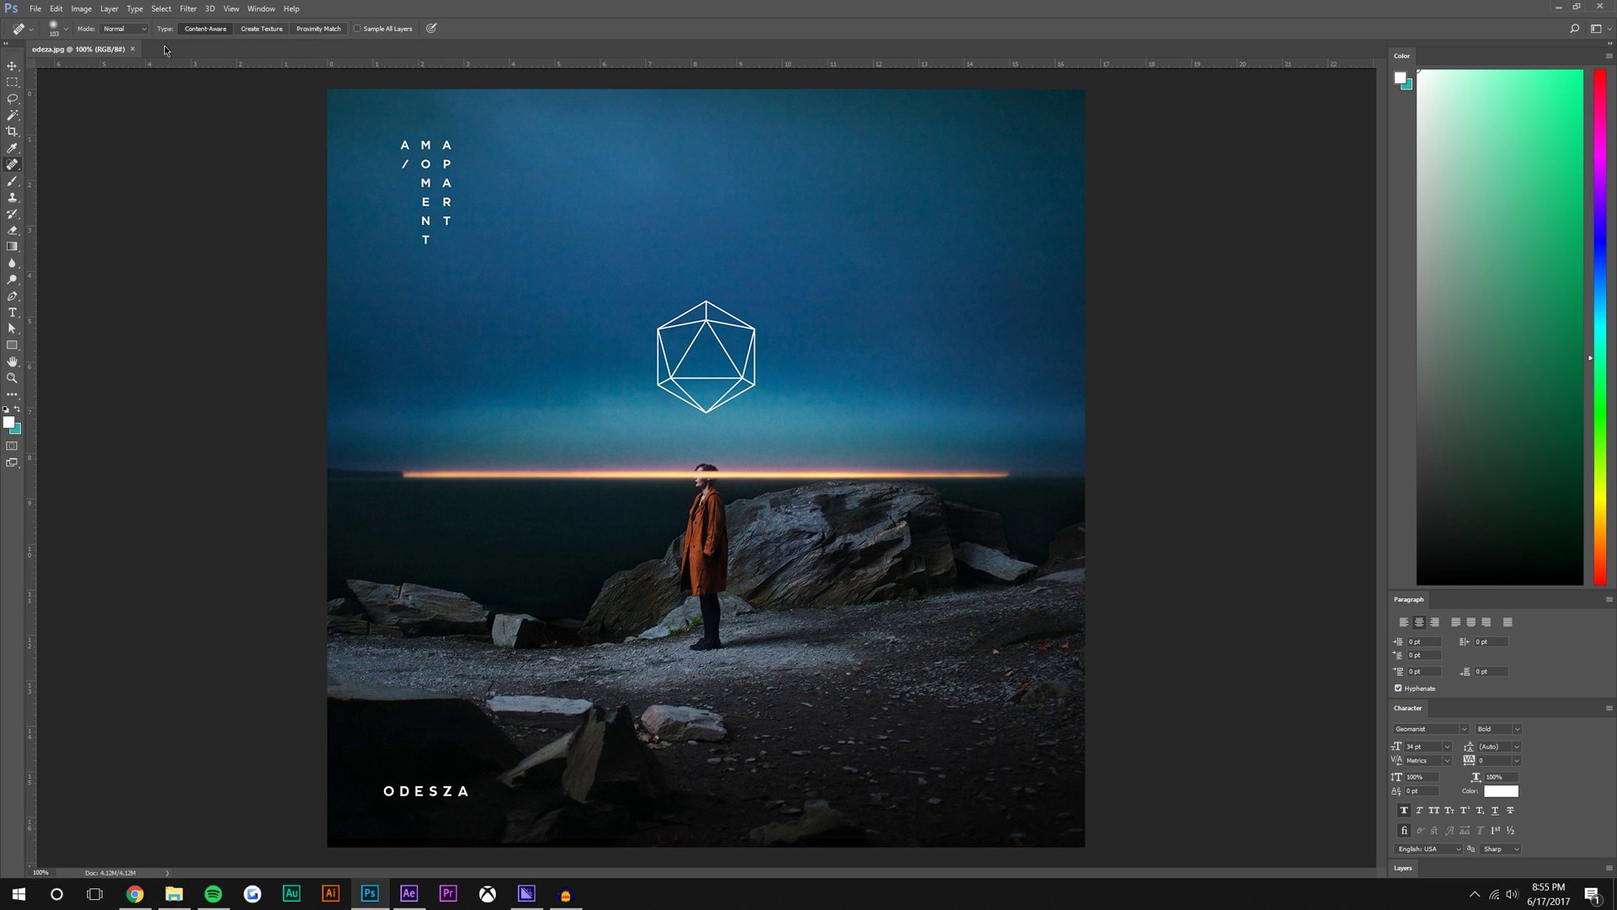
left_click(67, 30)
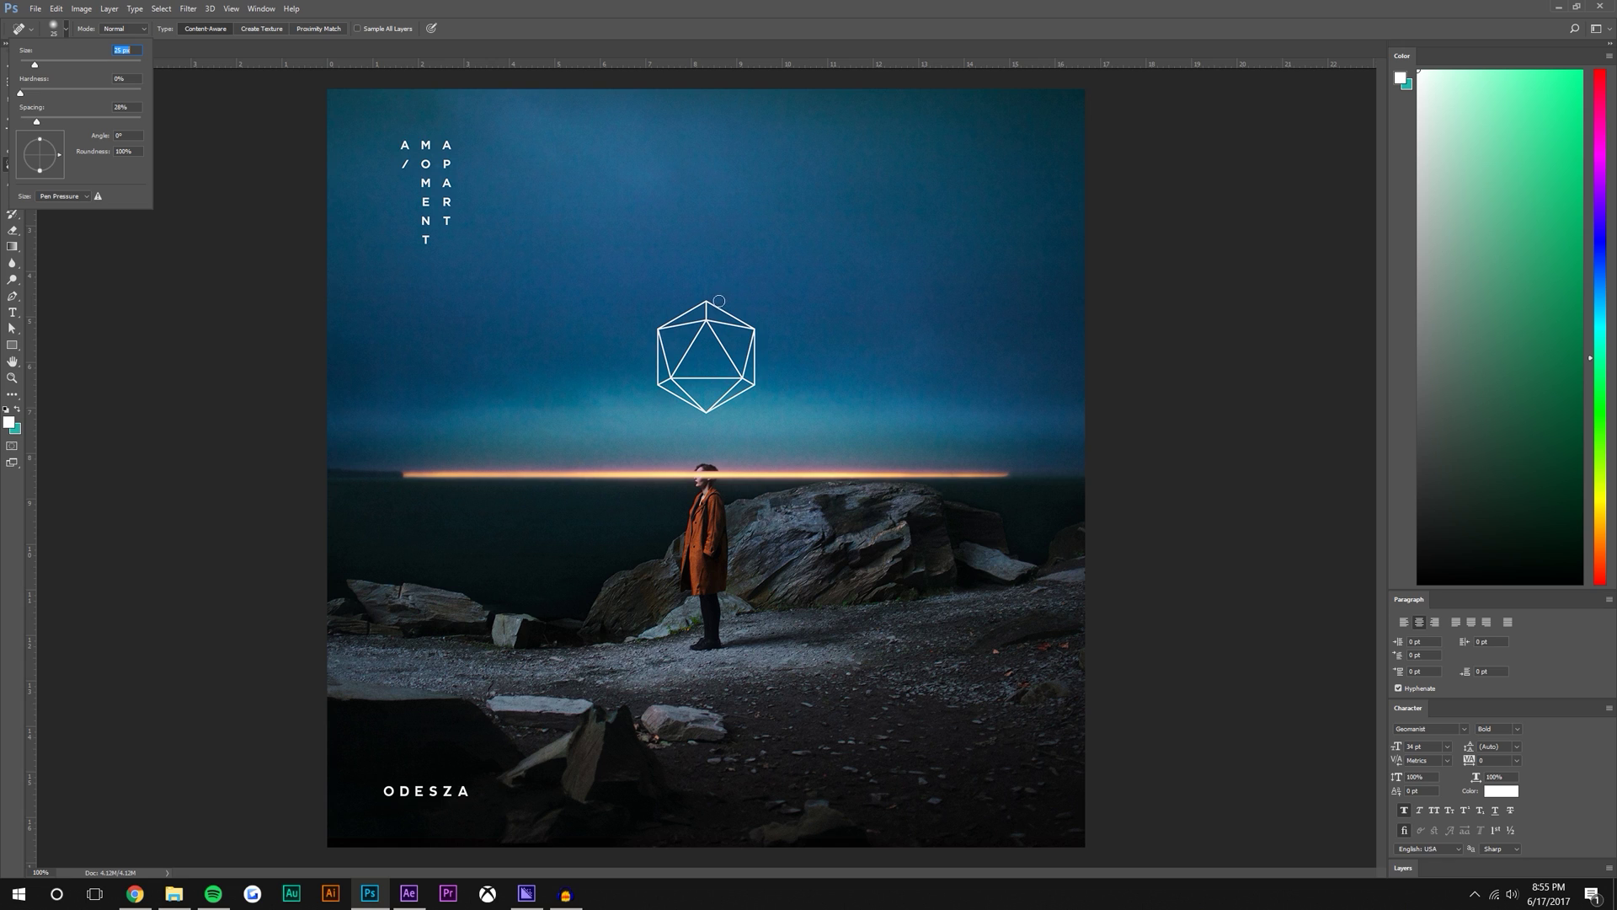
mouse_move(706, 304)
left_mouse_down()
mouse_move(657, 330)
mouse_move(661, 383)
mouse_move(714, 412)
mouse_move(756, 387)
mouse_move(752, 330)
mouse_move(714, 301)
mouse_move(653, 383)
mouse_move(676, 371)
mouse_move(654, 325)
mouse_move(688, 330)
mouse_move(705, 309)
mouse_move(758, 334)
mouse_move(702, 410)
mouse_move(675, 379)
mouse_move(727, 380)
left_mouse_up()
mouse_move(713, 305)
left_mouse_down()
mouse_move(661, 388)
mouse_move(653, 329)
mouse_move(746, 377)
mouse_move(651, 379)
mouse_move(704, 406)
left_mouse_up()
mouse_move(748, 331)
left_mouse_down()
mouse_move(754, 380)
mouse_move(699, 303)
mouse_move(670, 326)
mouse_move(732, 322)
mouse_move(743, 343)
left_mouse_up()
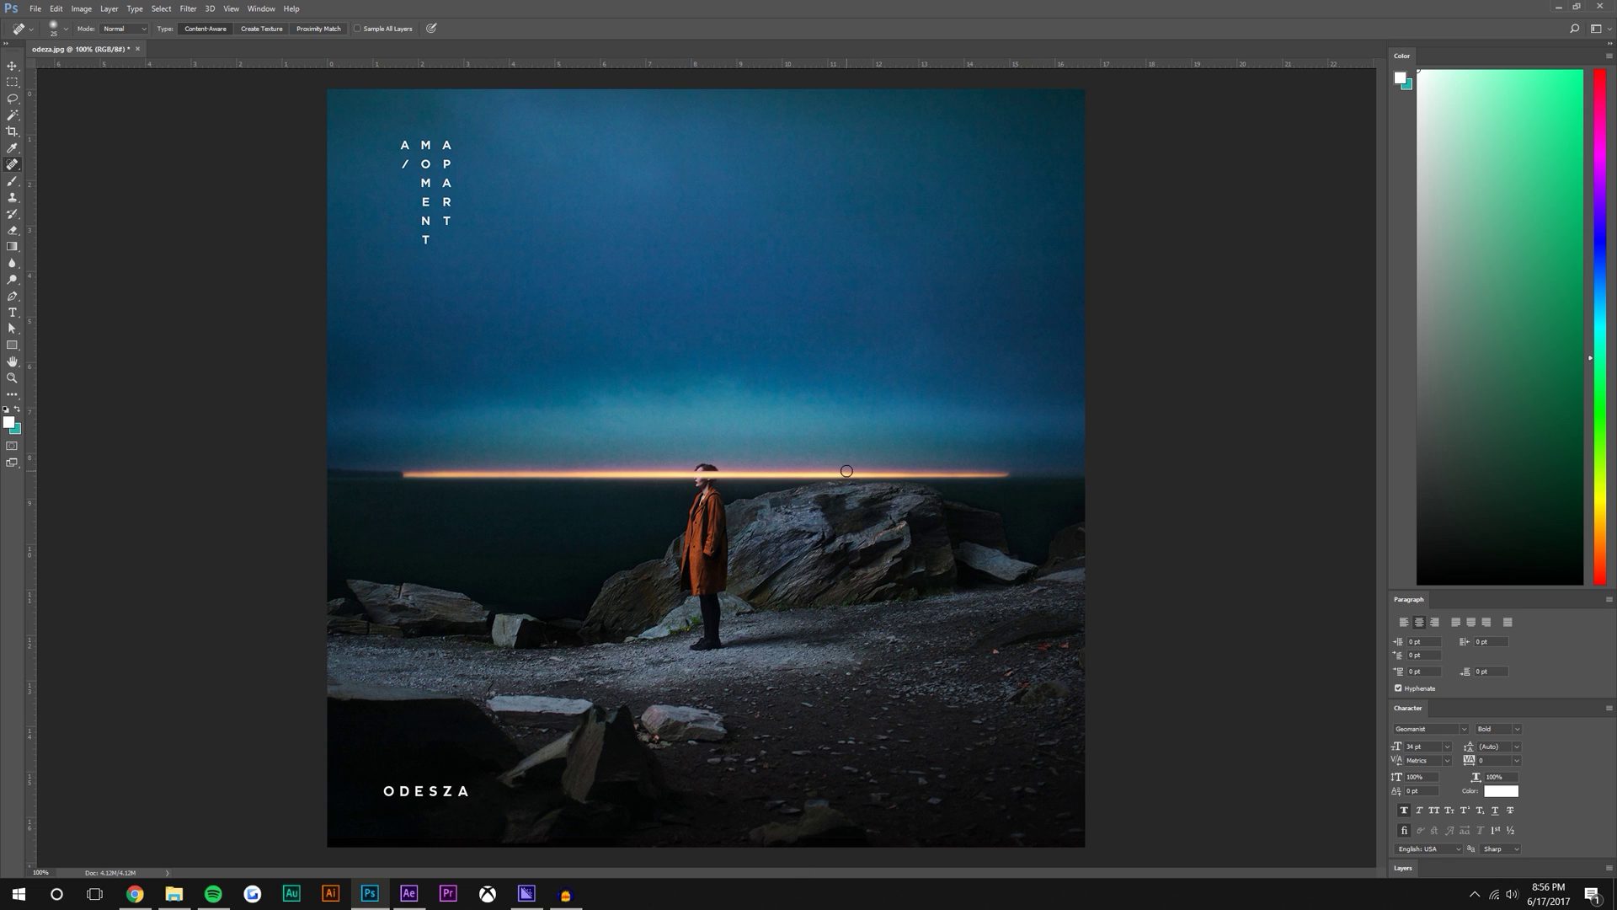
Quick-export the cleaned cover as a PNG
left_click(41, 14)
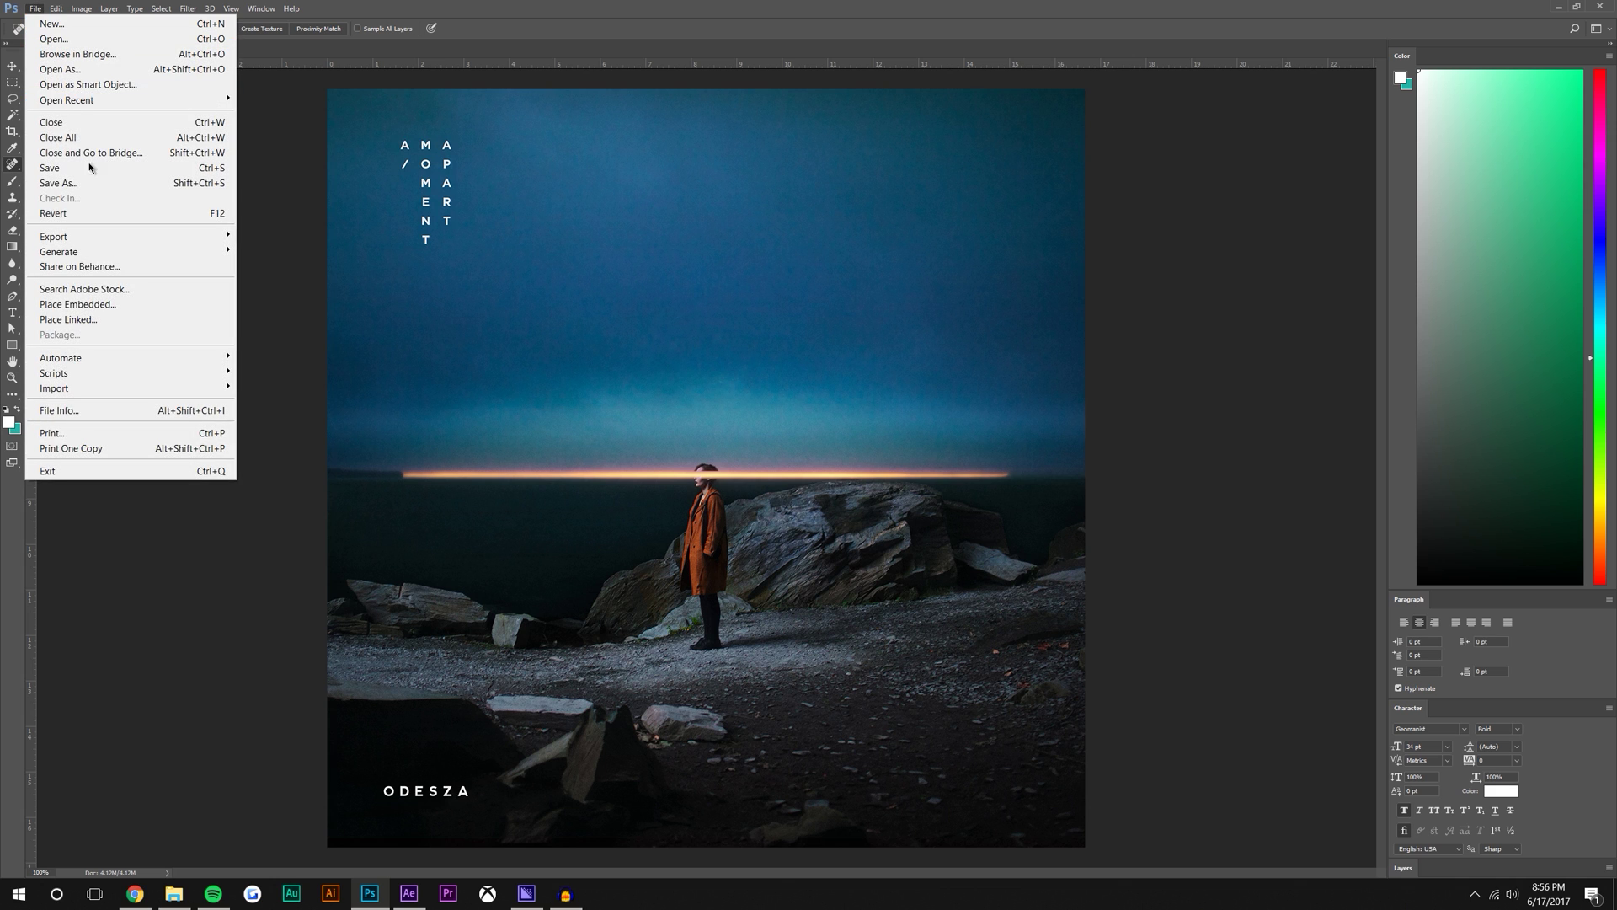
mouse_move(93, 237)
left_click(351, 235)
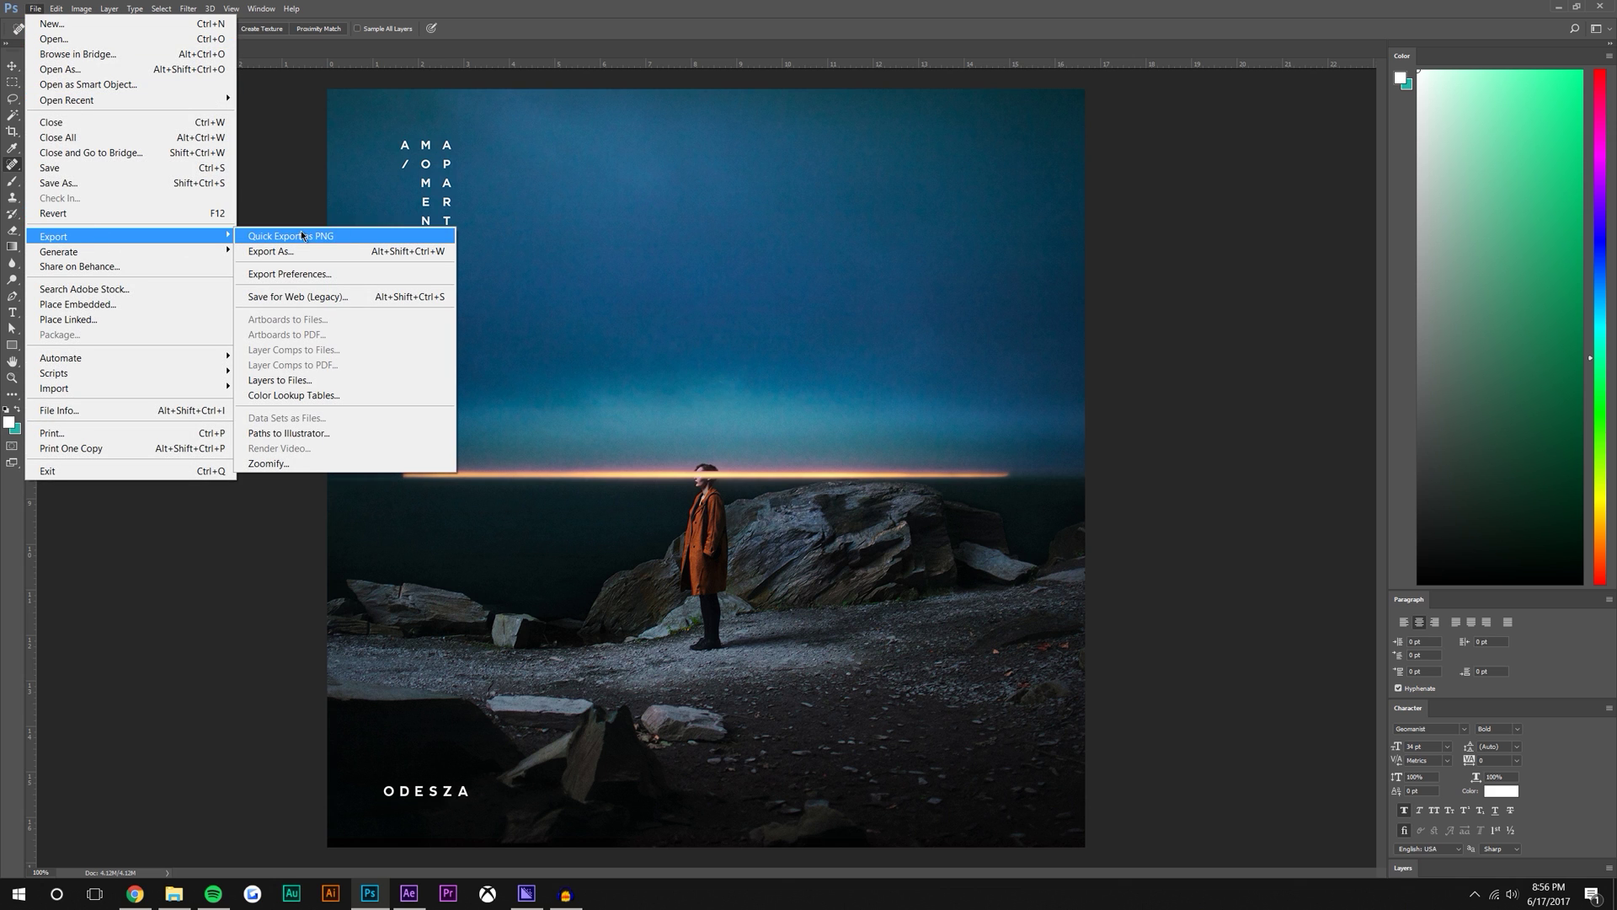
Check the exported odeza-Recovered.png and drag it into the After Effects project
left_click(1558, 7)
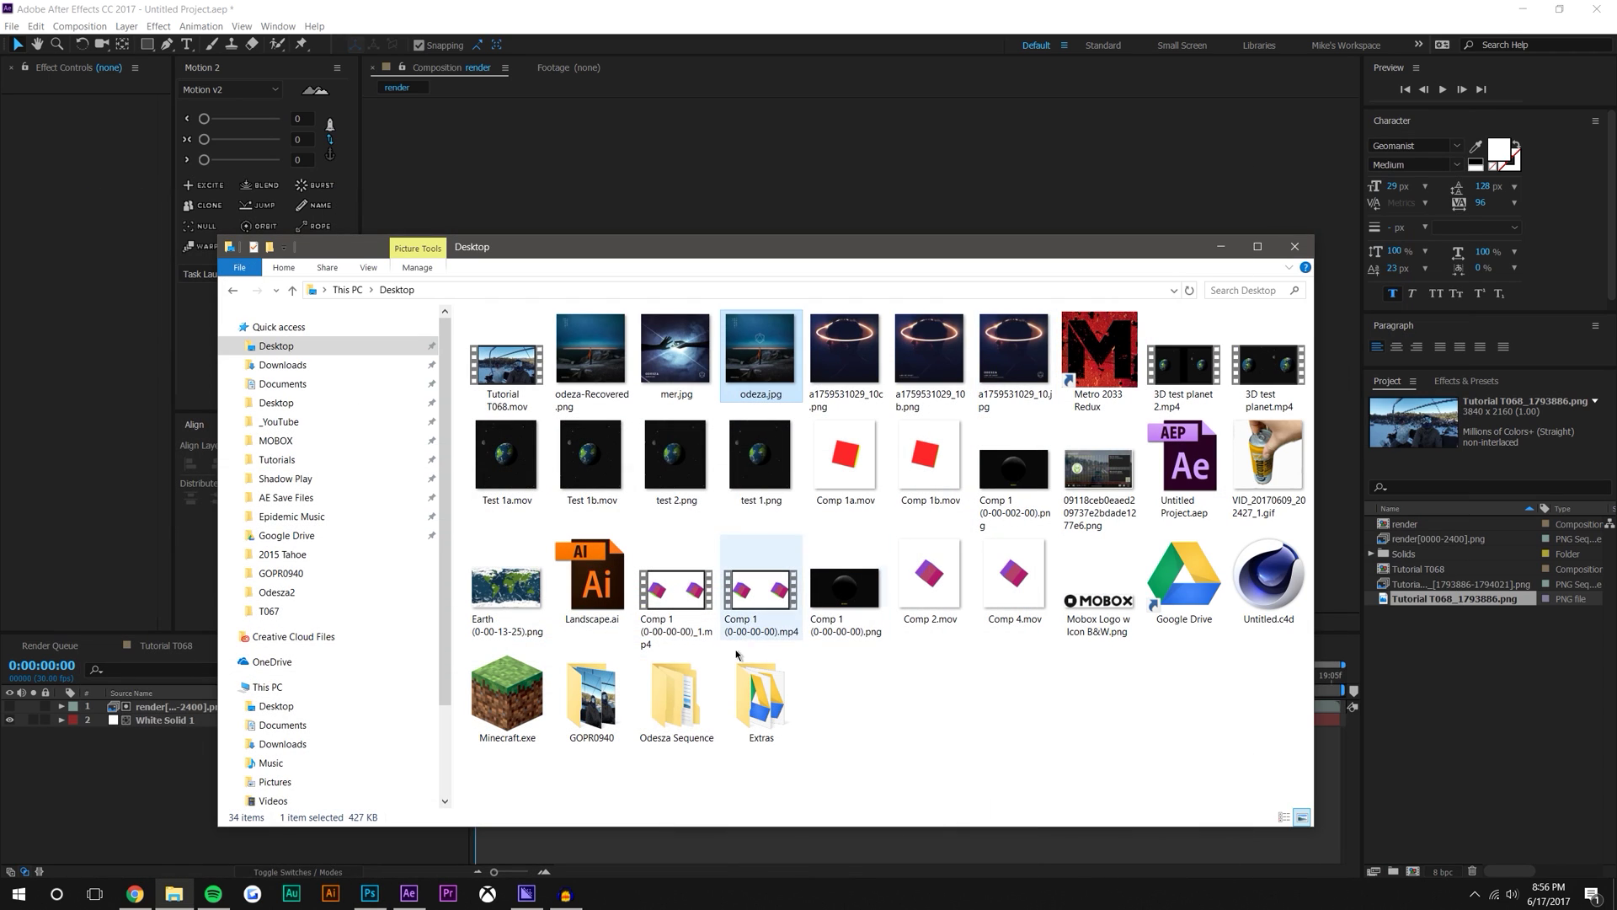
left_click(606, 361)
double_click(607, 361)
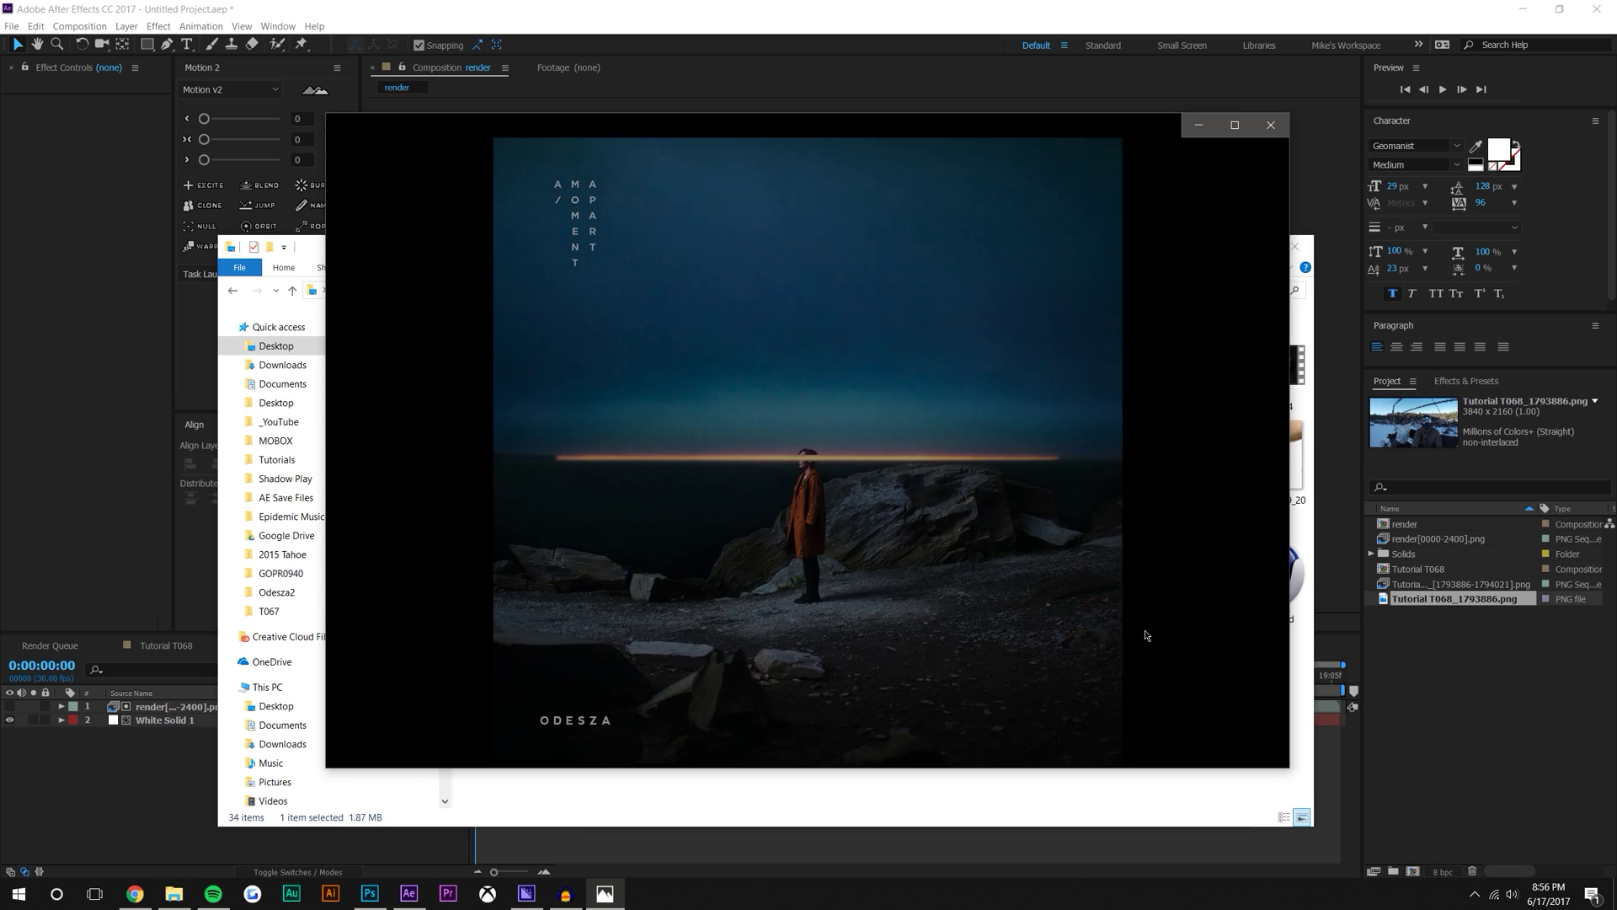
left_click(1279, 126)
left_click_drag(572, 328, 1473, 723)
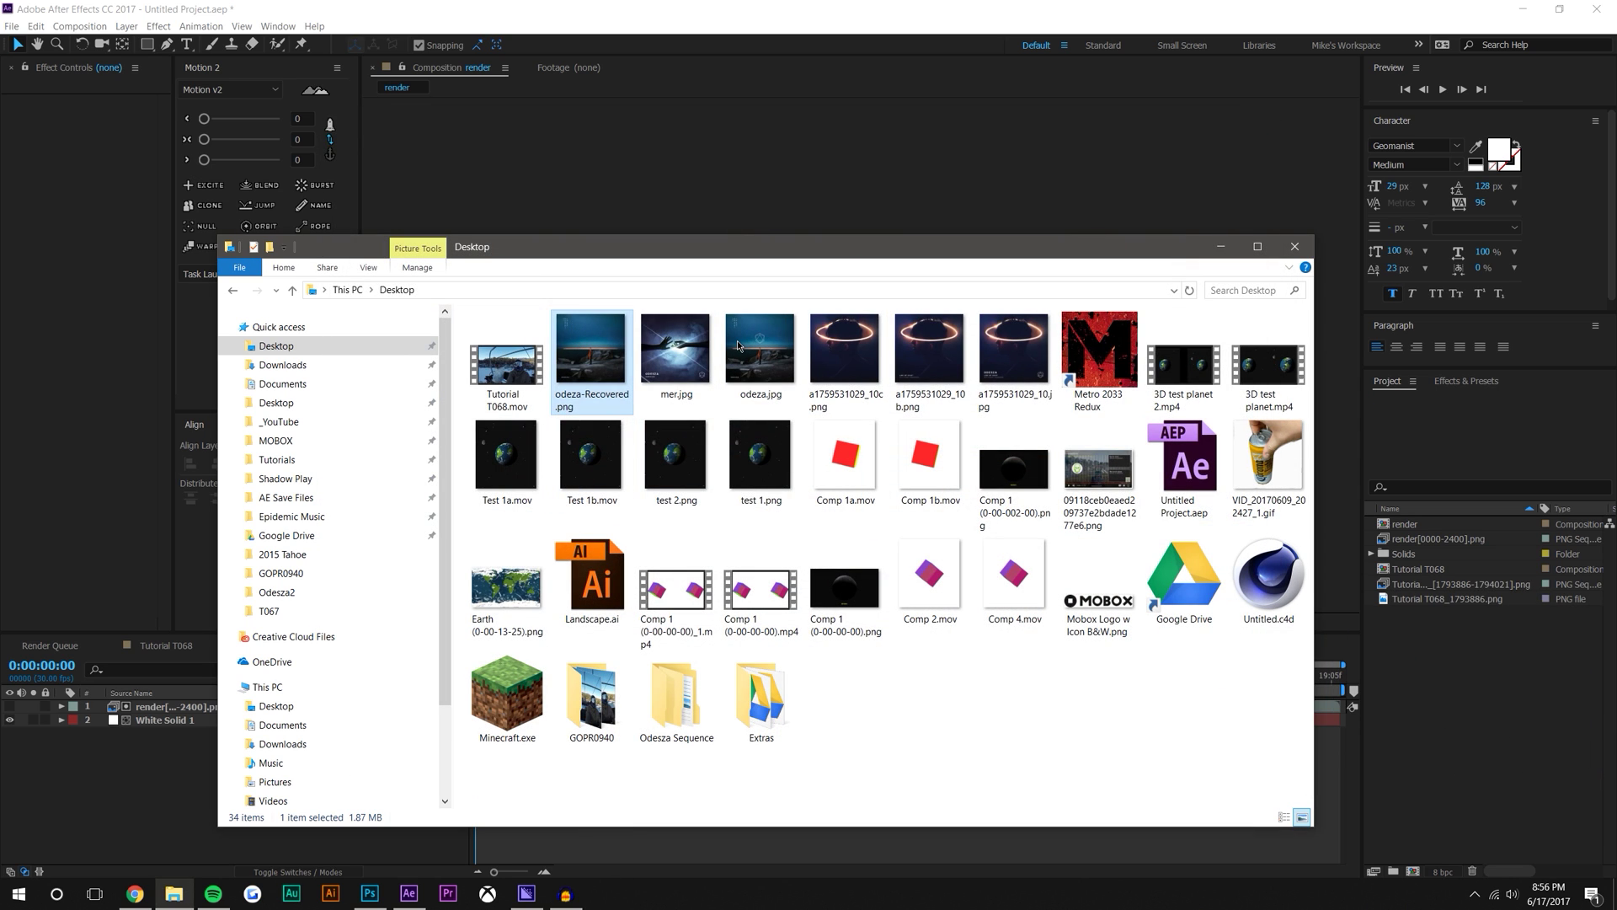
key("alt+Tab")
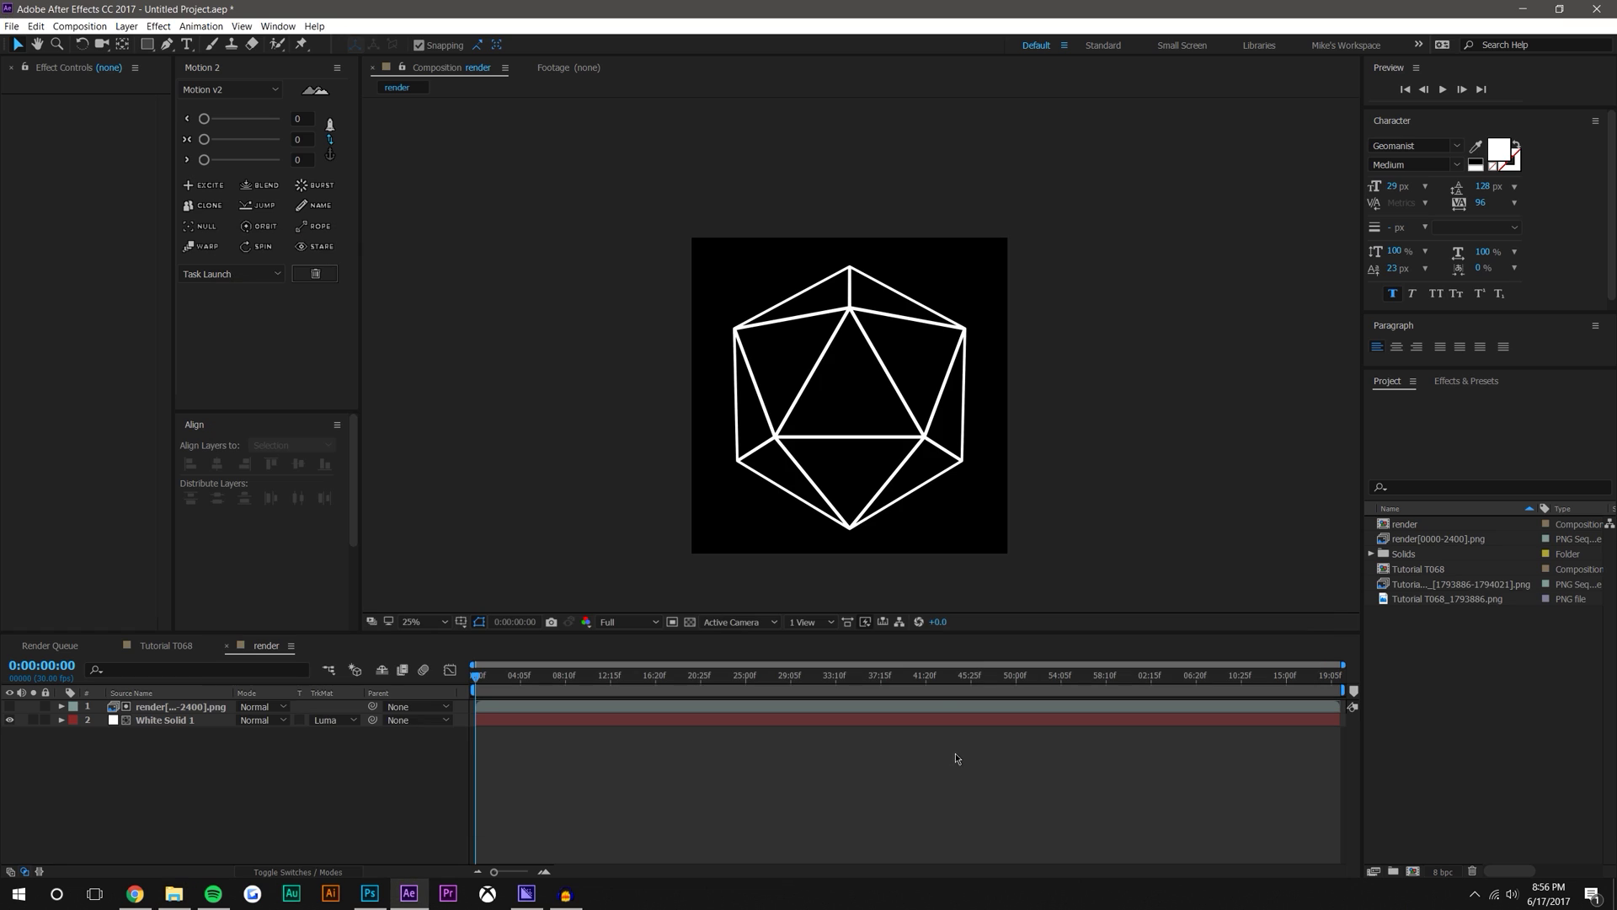
Import odeza.jpg into the project and make an odeza composition from it
left_click(174, 894)
left_click_drag(749, 347, 1475, 717)
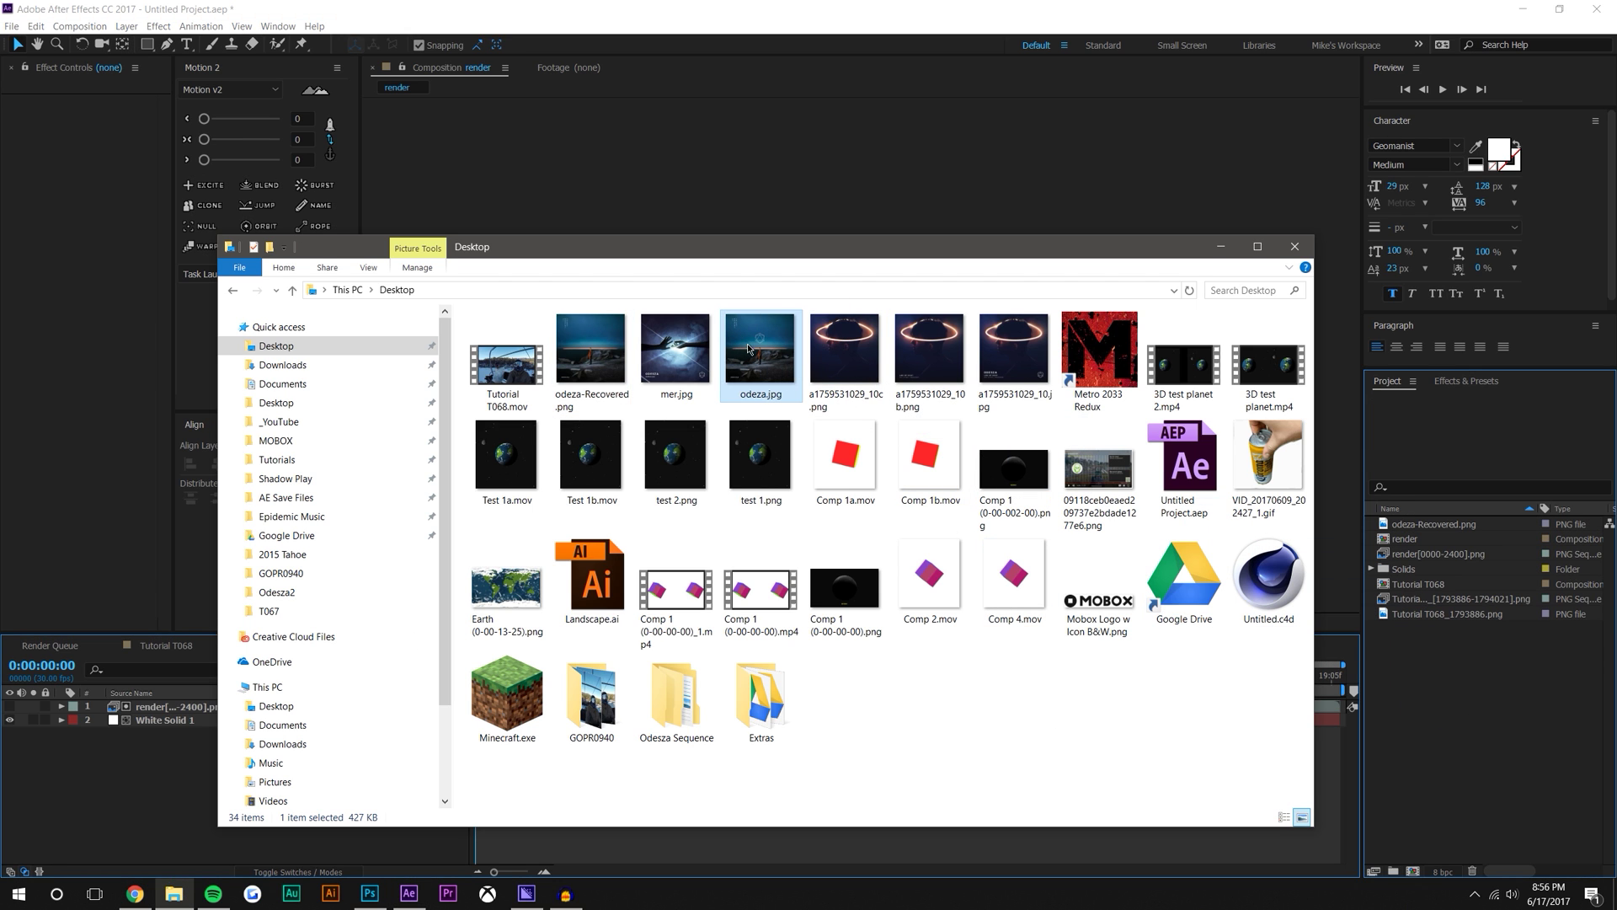
key("alt+Tab")
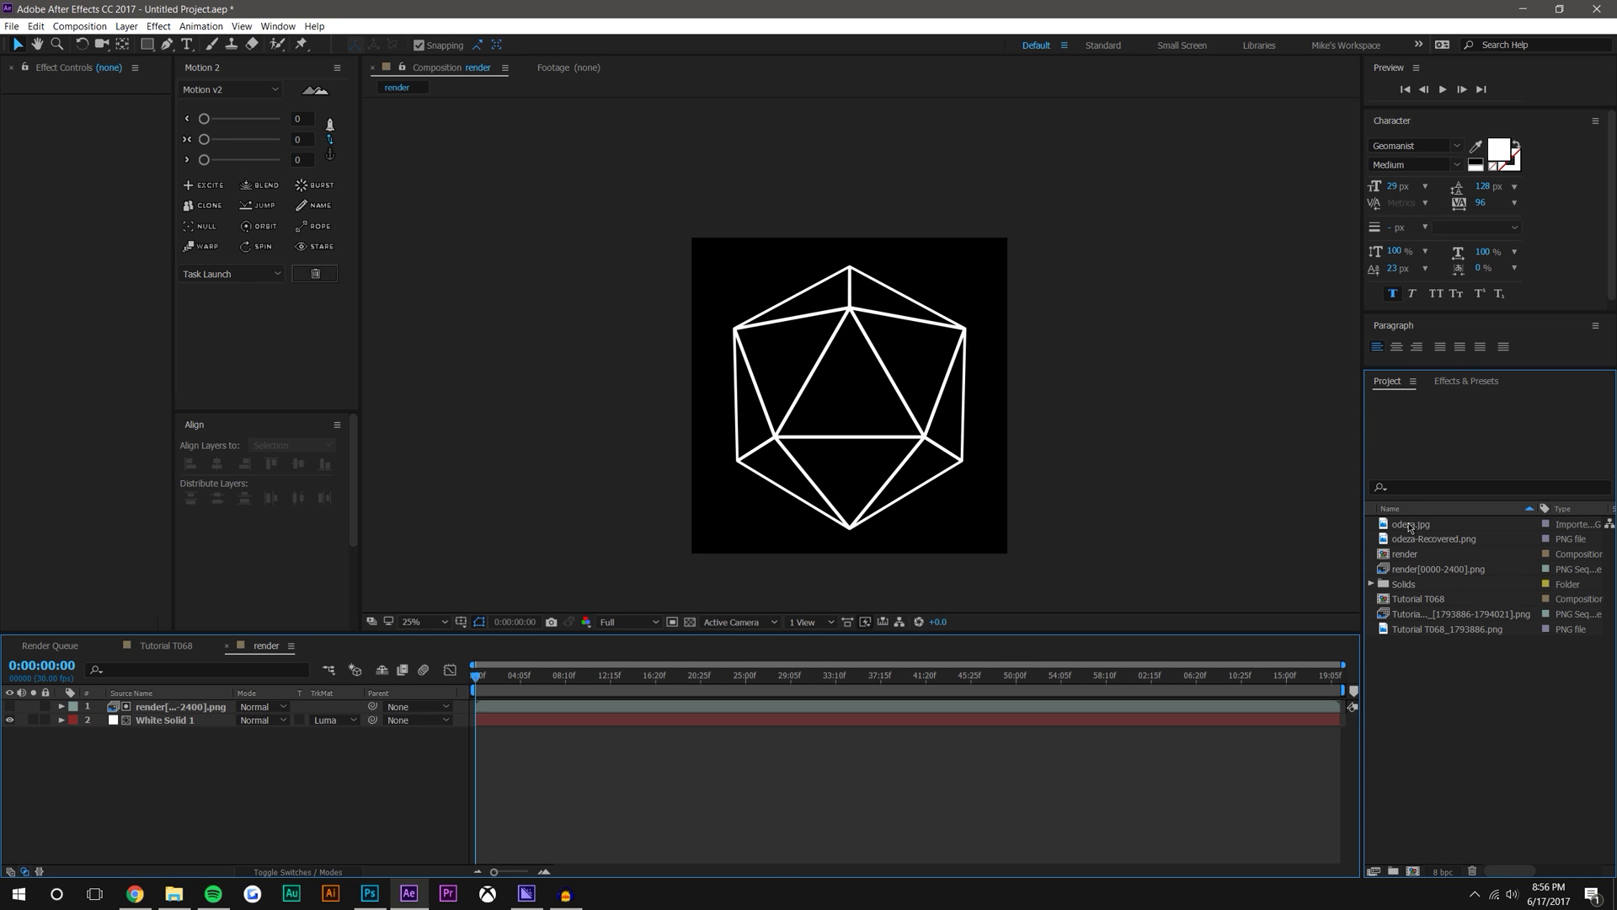
left_click_drag(1410, 528, 1416, 878)
Place odeza-Recovered.png as a layer above odeza.jpg in the odeza comp and hide it
scroll(932, 362, "up", 4)
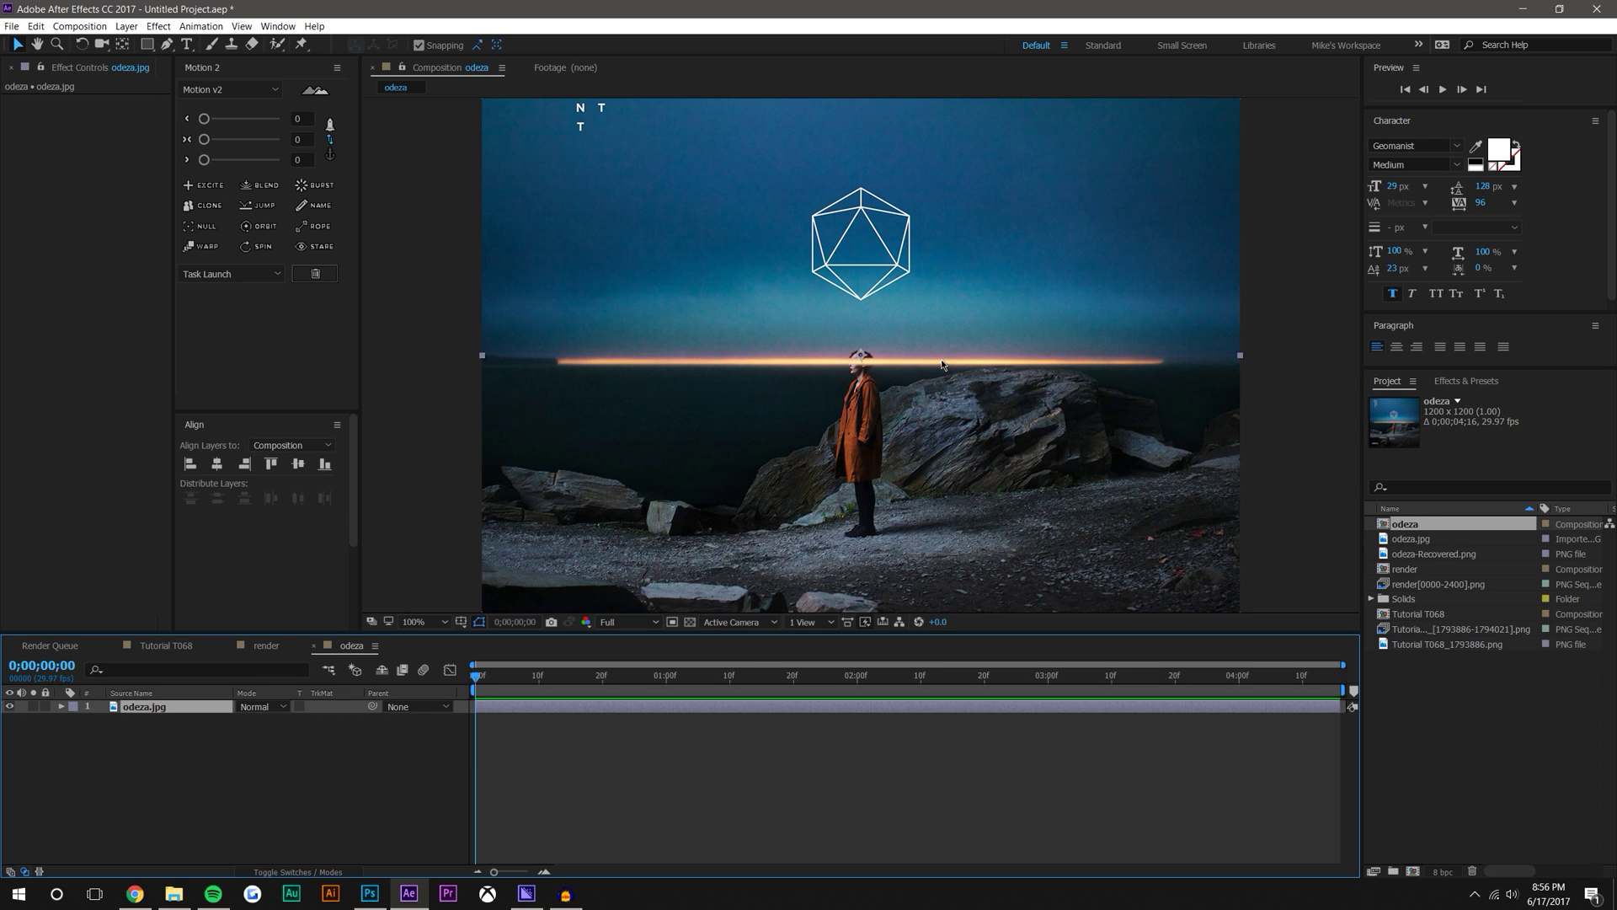
scroll(933, 362, "down", 2)
left_click(1429, 724)
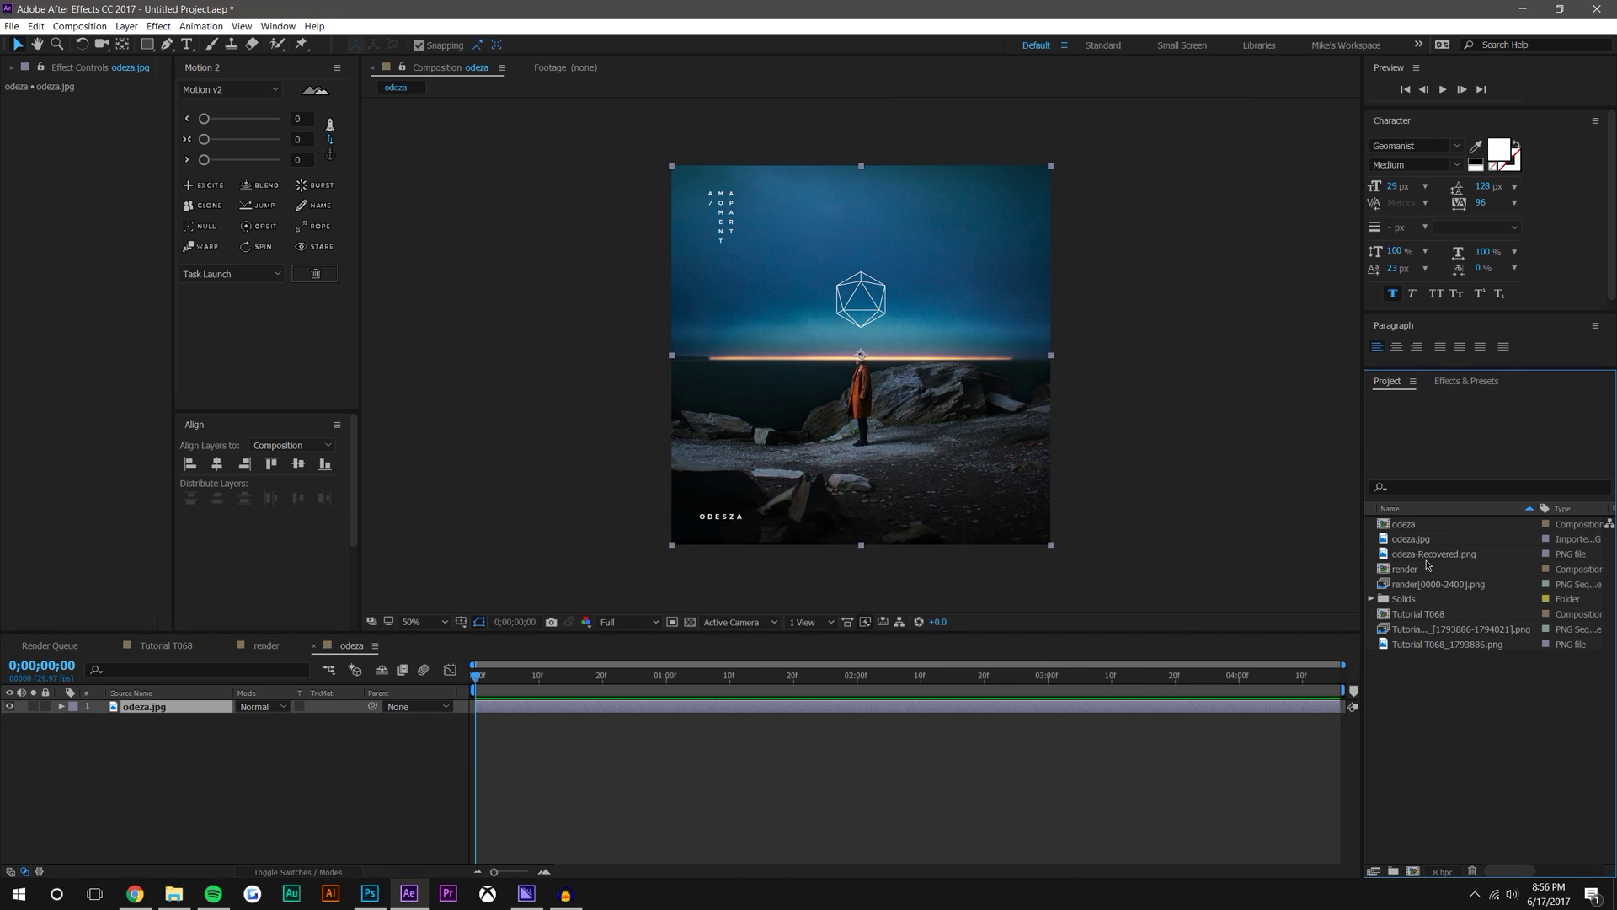
left_click(1417, 571)
left_click(1409, 549)
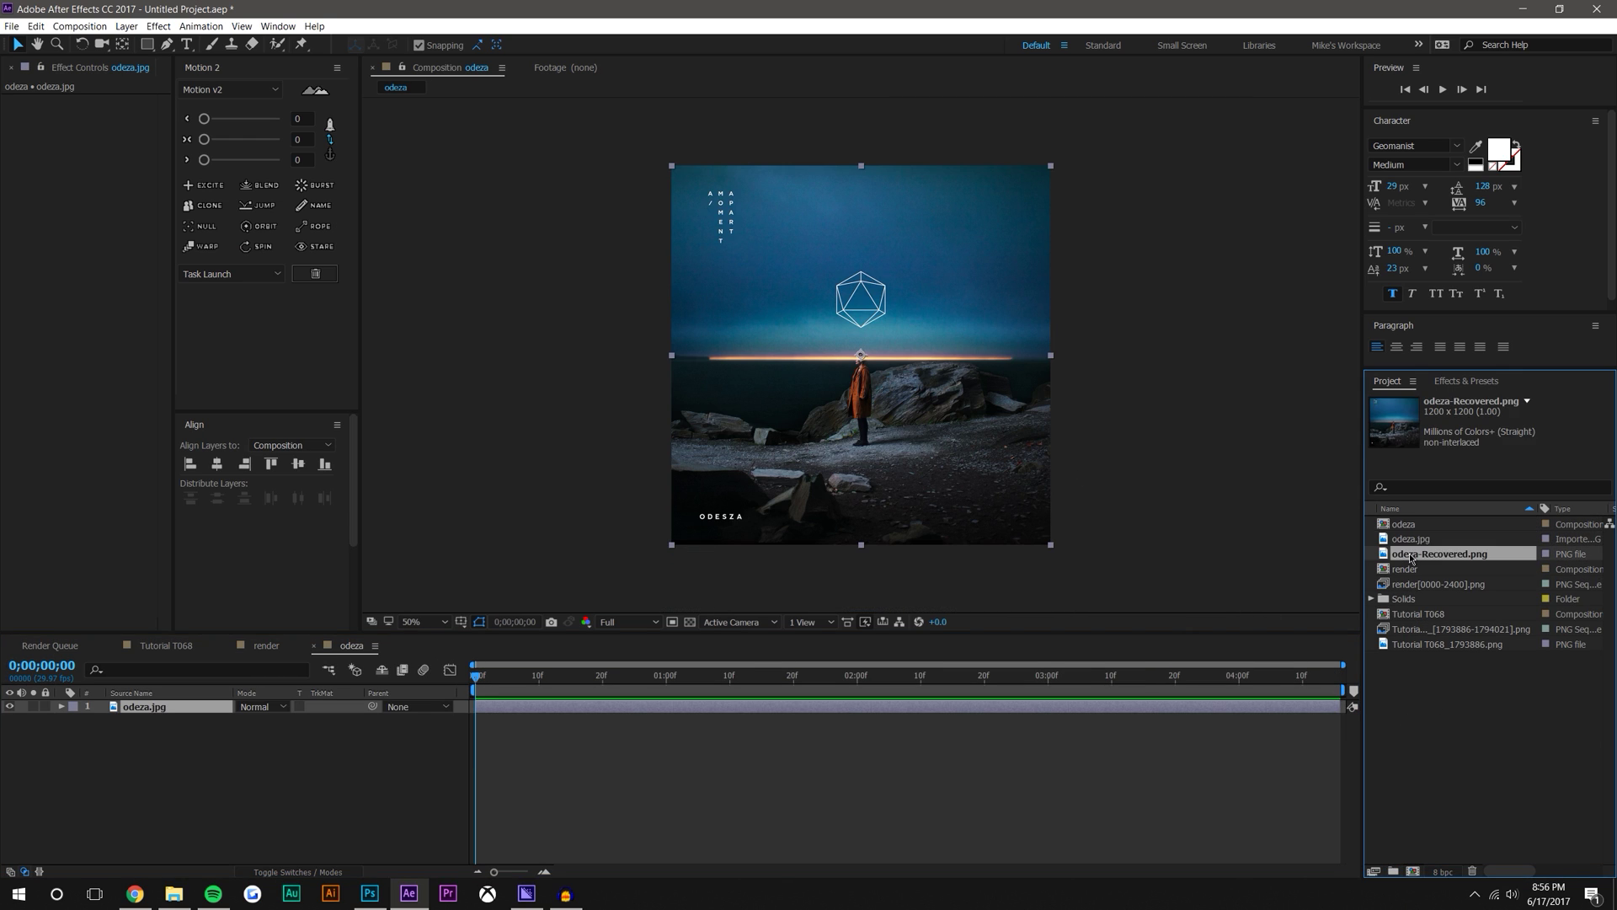
left_click_drag(1422, 556, 861, 355)
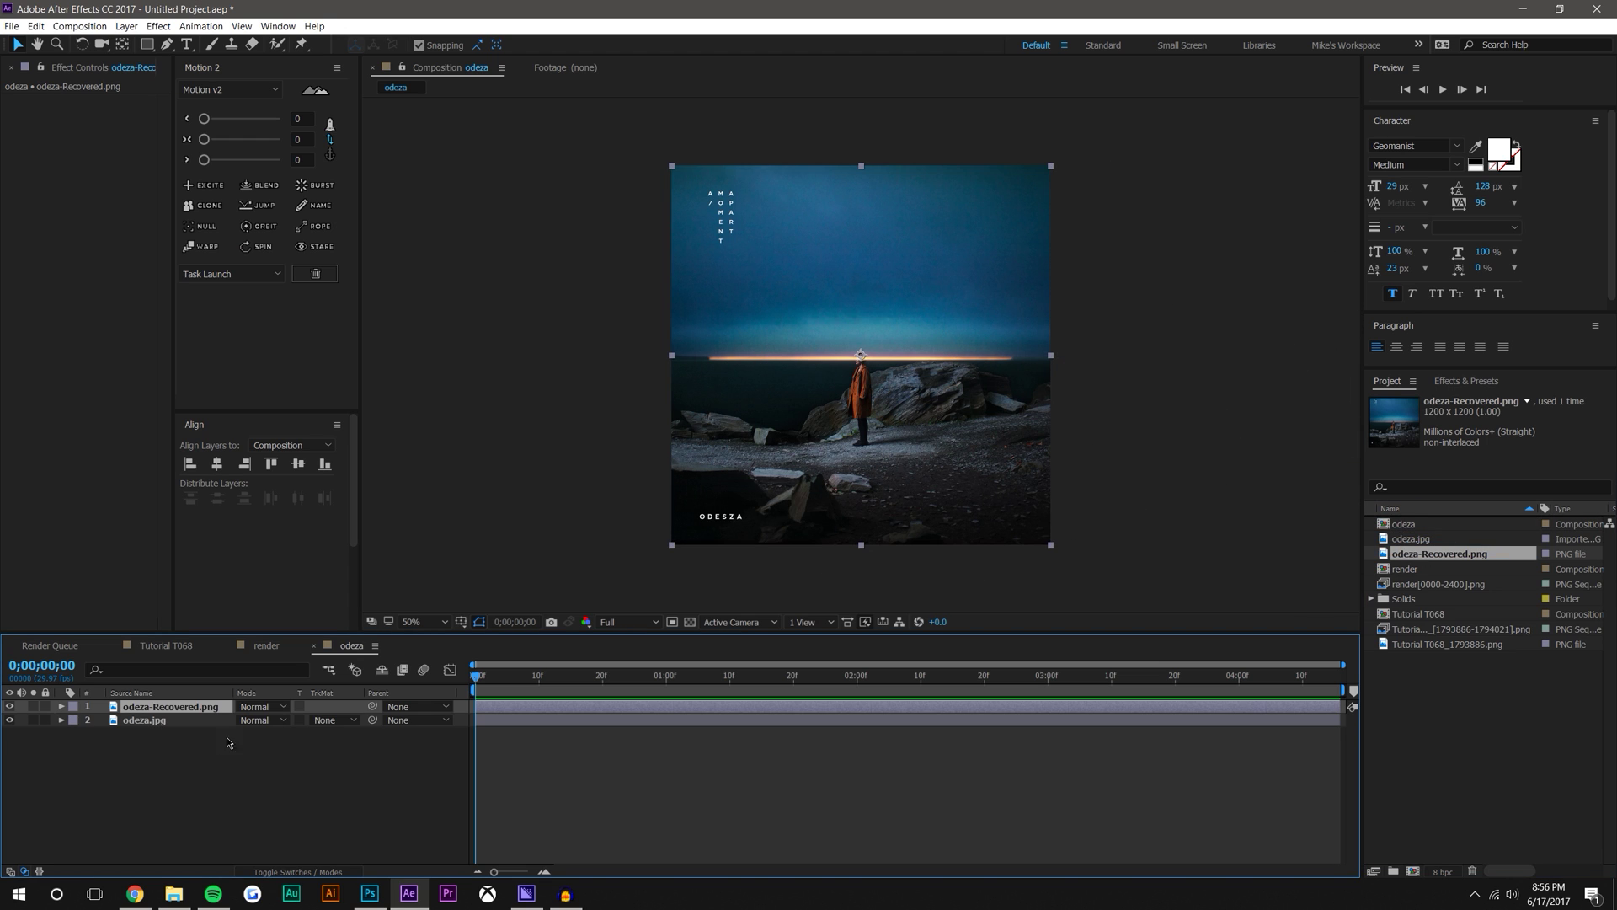
left_click(11, 708)
scroll(711, 310, "up", 4)
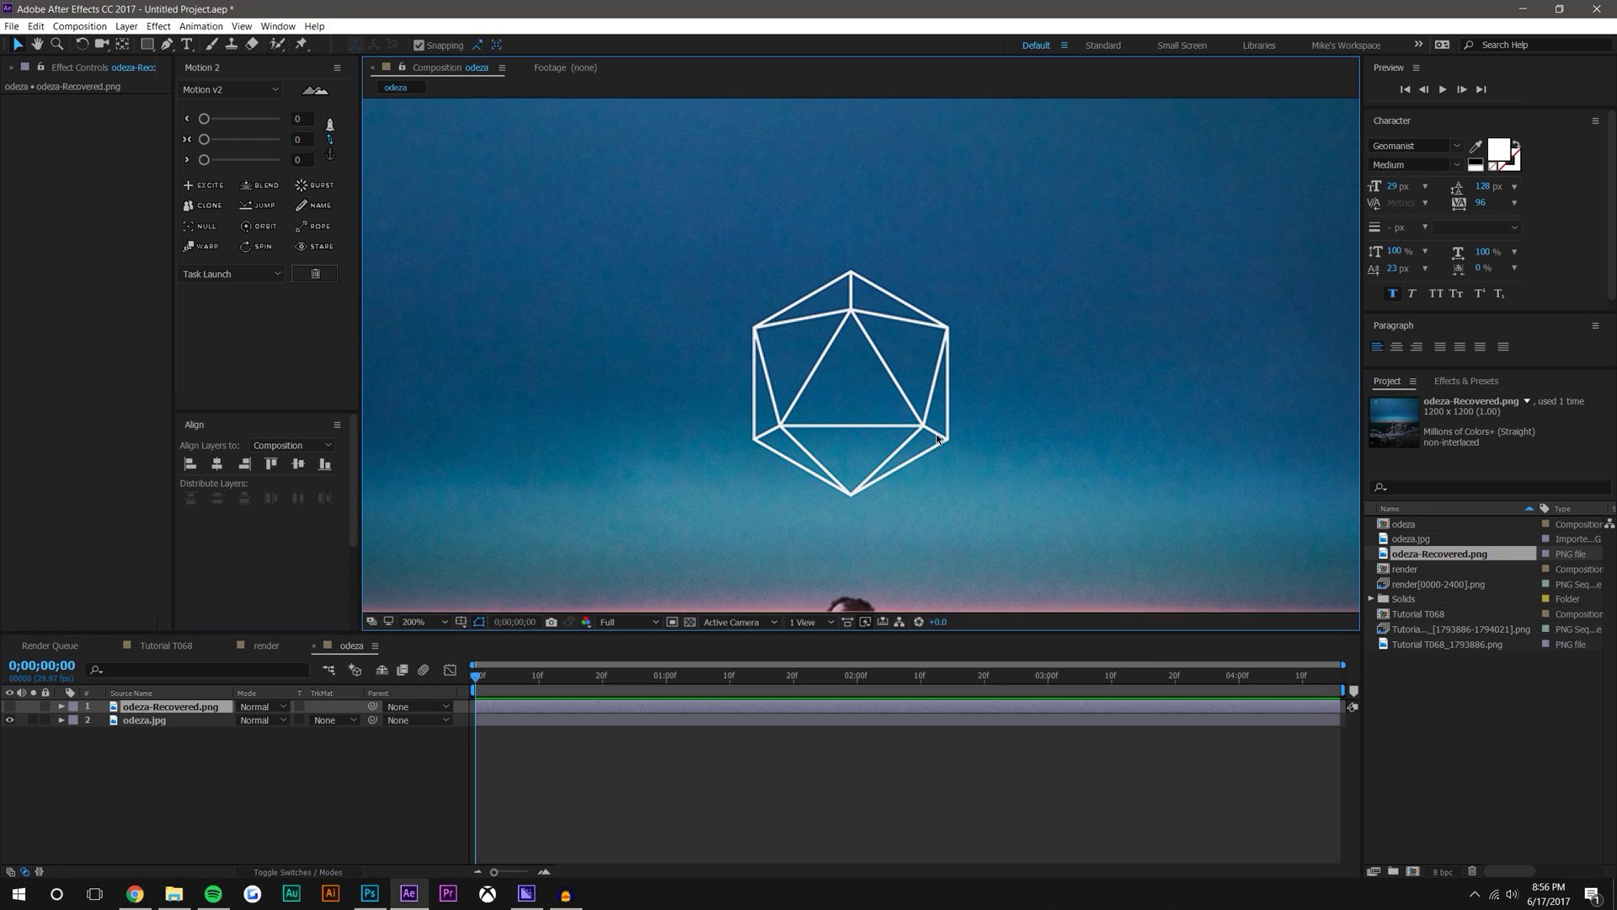
Add the render comp as the top layer and shrink its Scale to about 9.8%
left_click_drag(1407, 569, 847, 394)
scroll(849, 395, "down", 4)
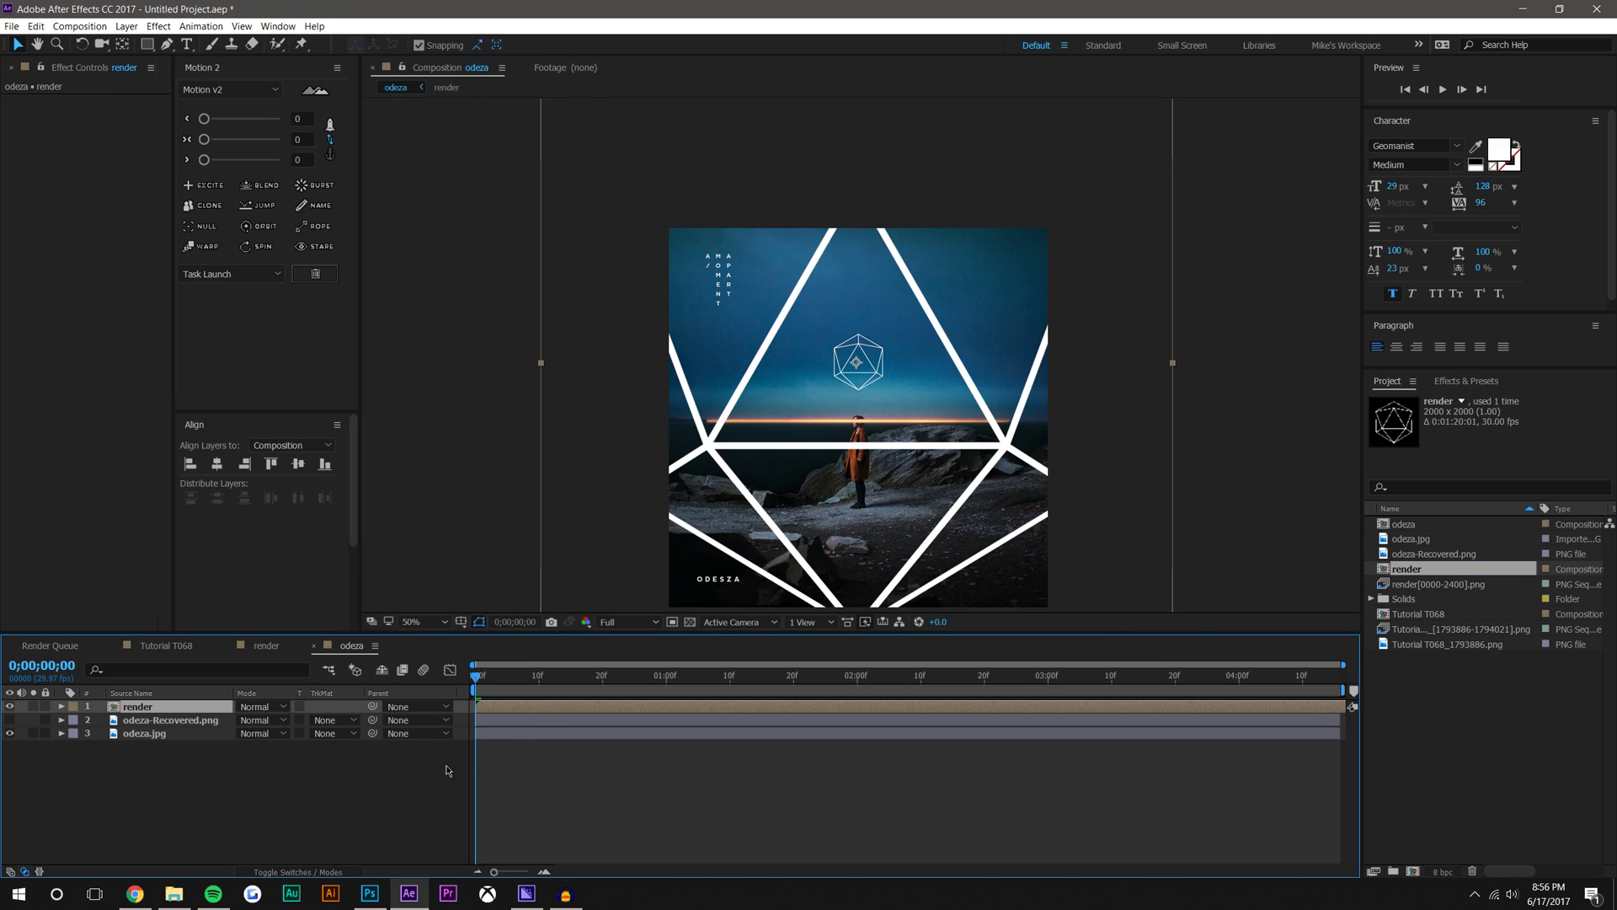
key("s")
left_click_drag(282, 720, 211, 721)
key("period")
mouse_move(480, 678)
left_mouse_down()
mouse_move(1191, 679)
mouse_move(476, 679)
left_mouse_up()
key("period")
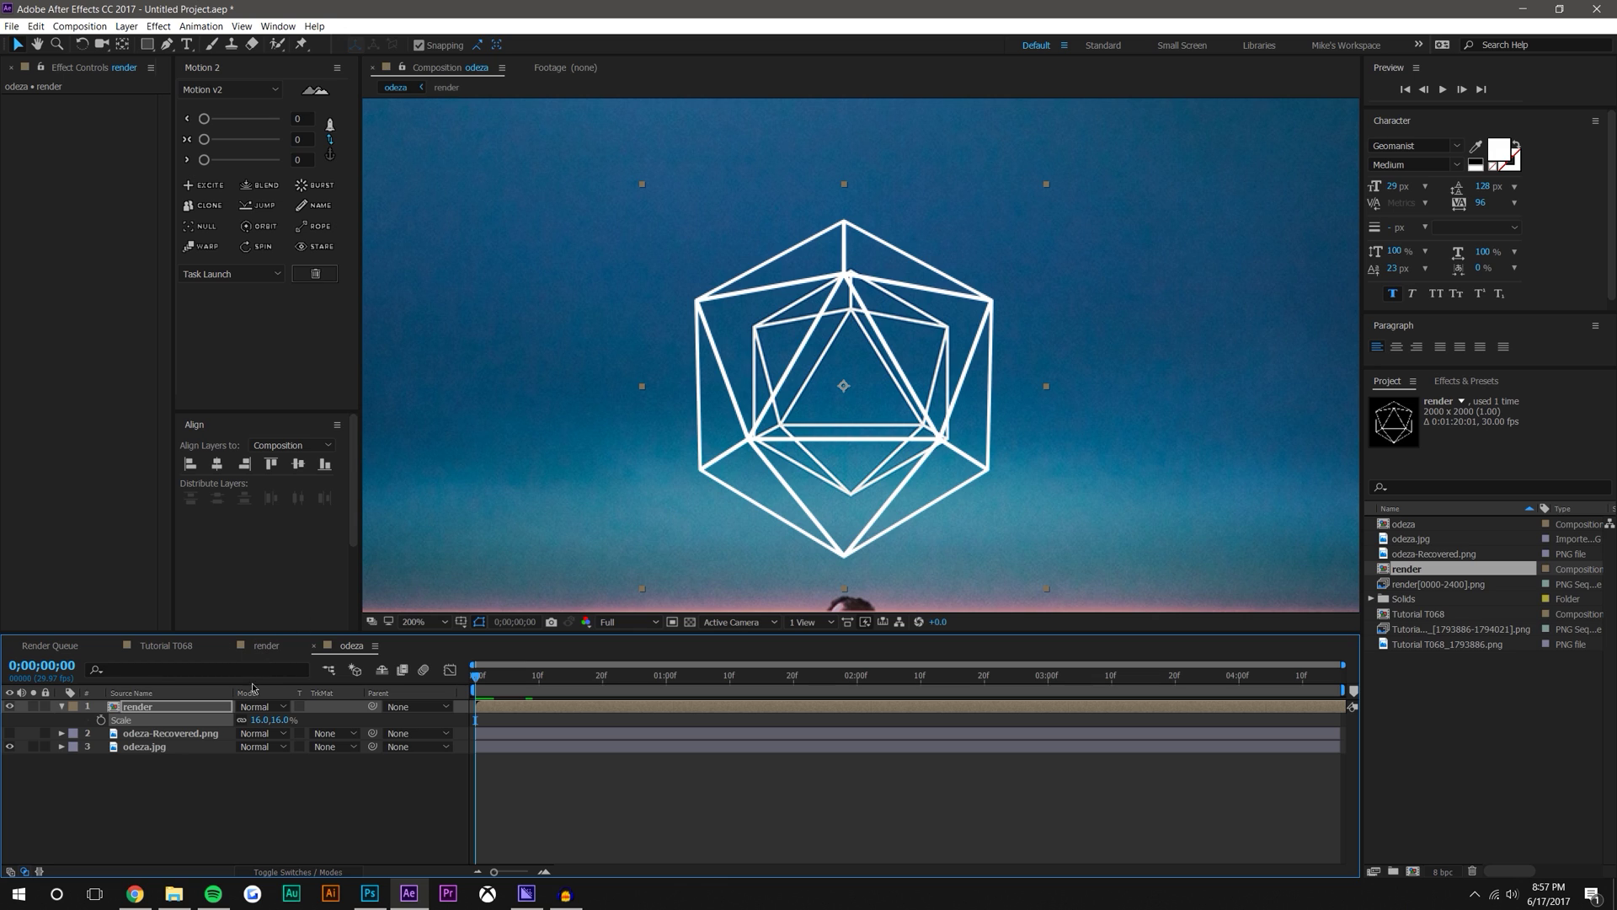
left_click_drag(289, 721, 293, 706)
Move the anchor point and snap the icosahedron's top vertex onto the logo's top point
scroll(831, 406, "up", 2)
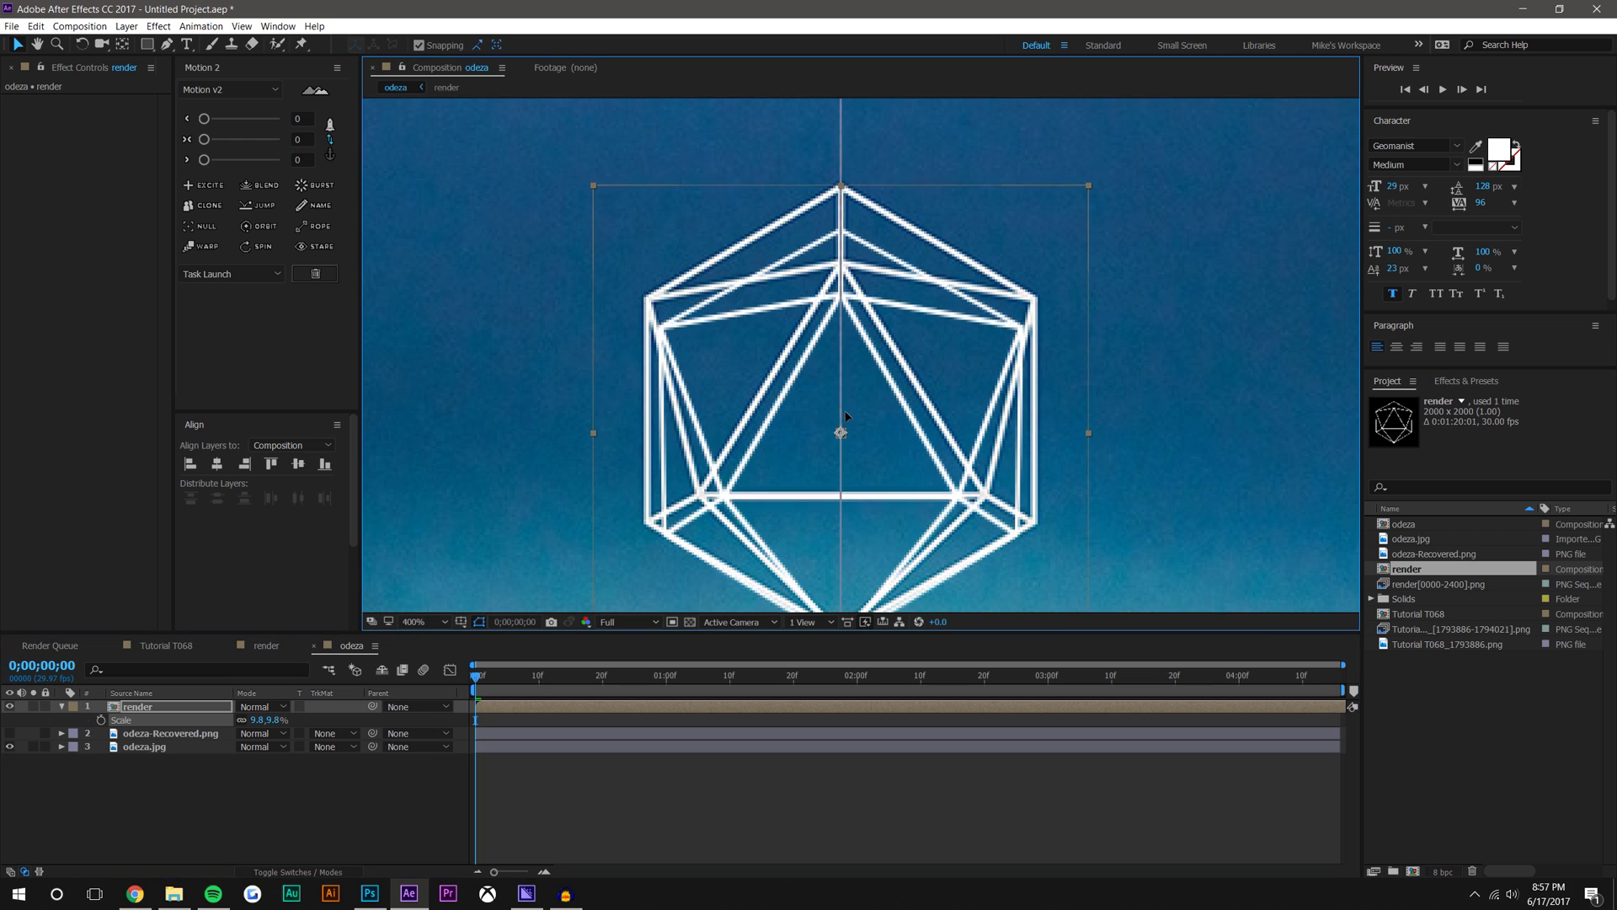
left_click_drag(894, 433, 902, 253)
key("y")
scroll(902, 253, "up", 2)
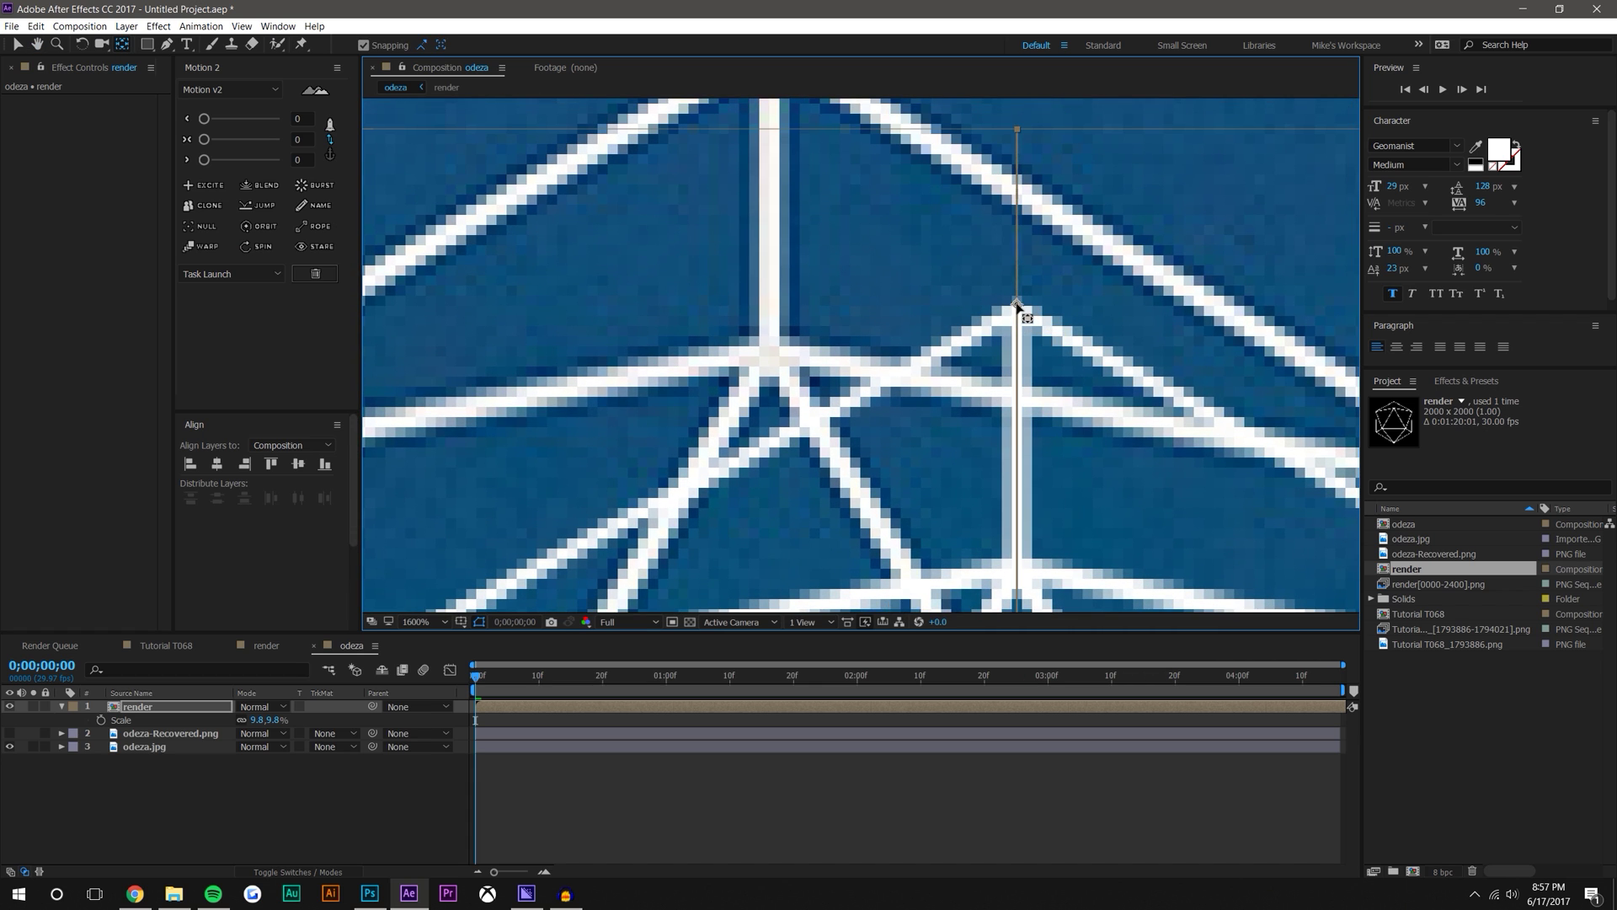
left_click(37, 44)
left_click_drag(589, 179, 761, 326)
key("v")
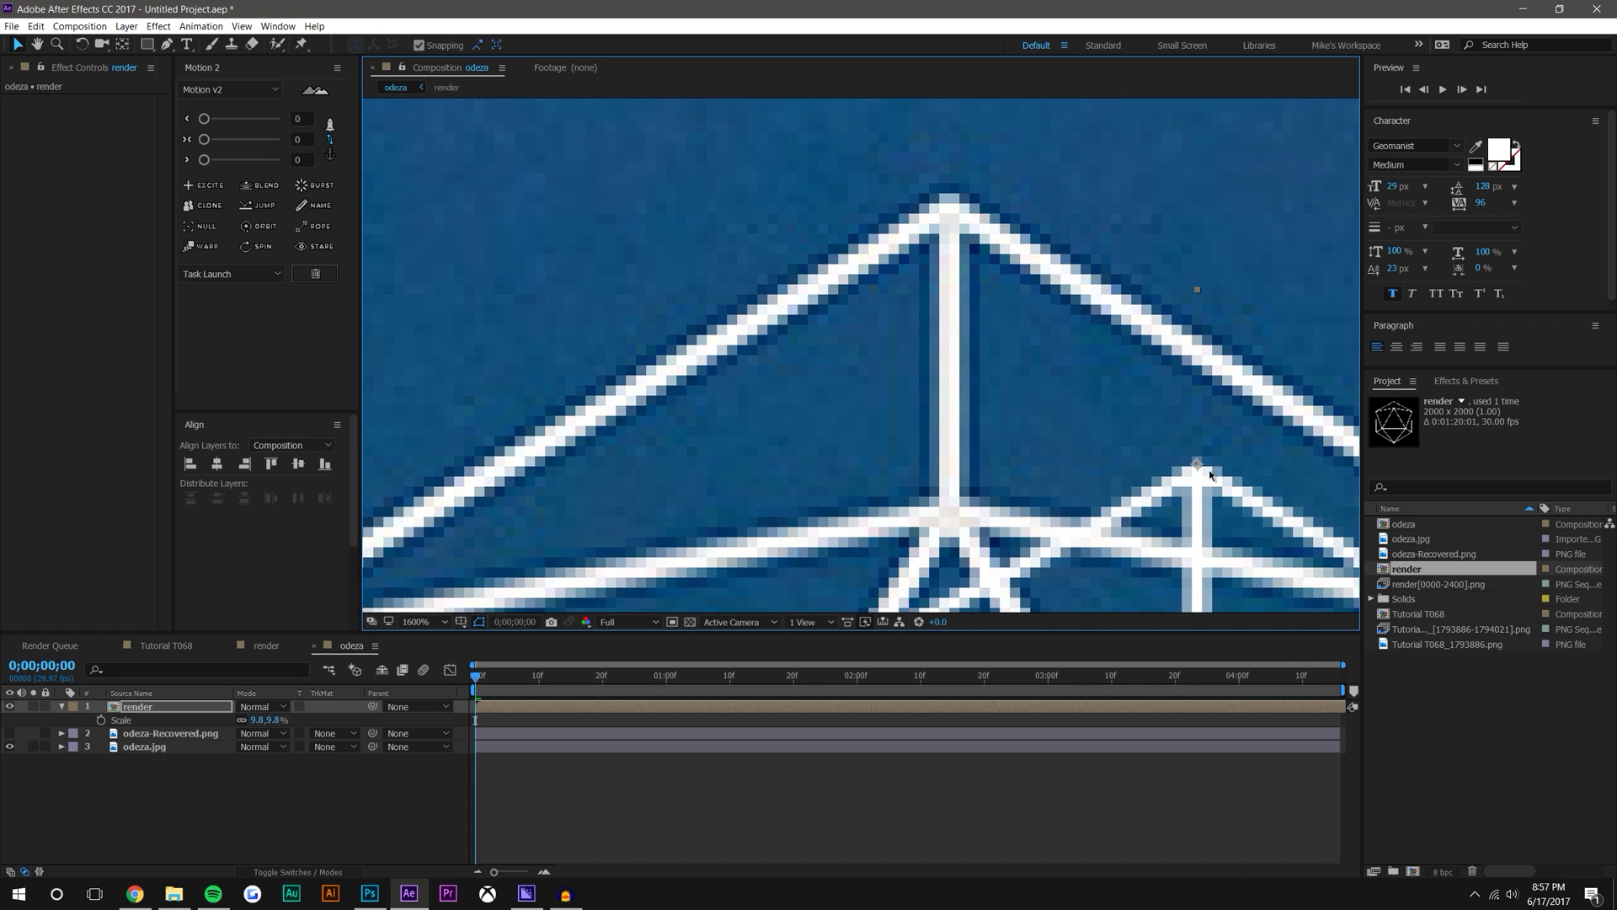
left_click_drag(1189, 459, 949, 198)
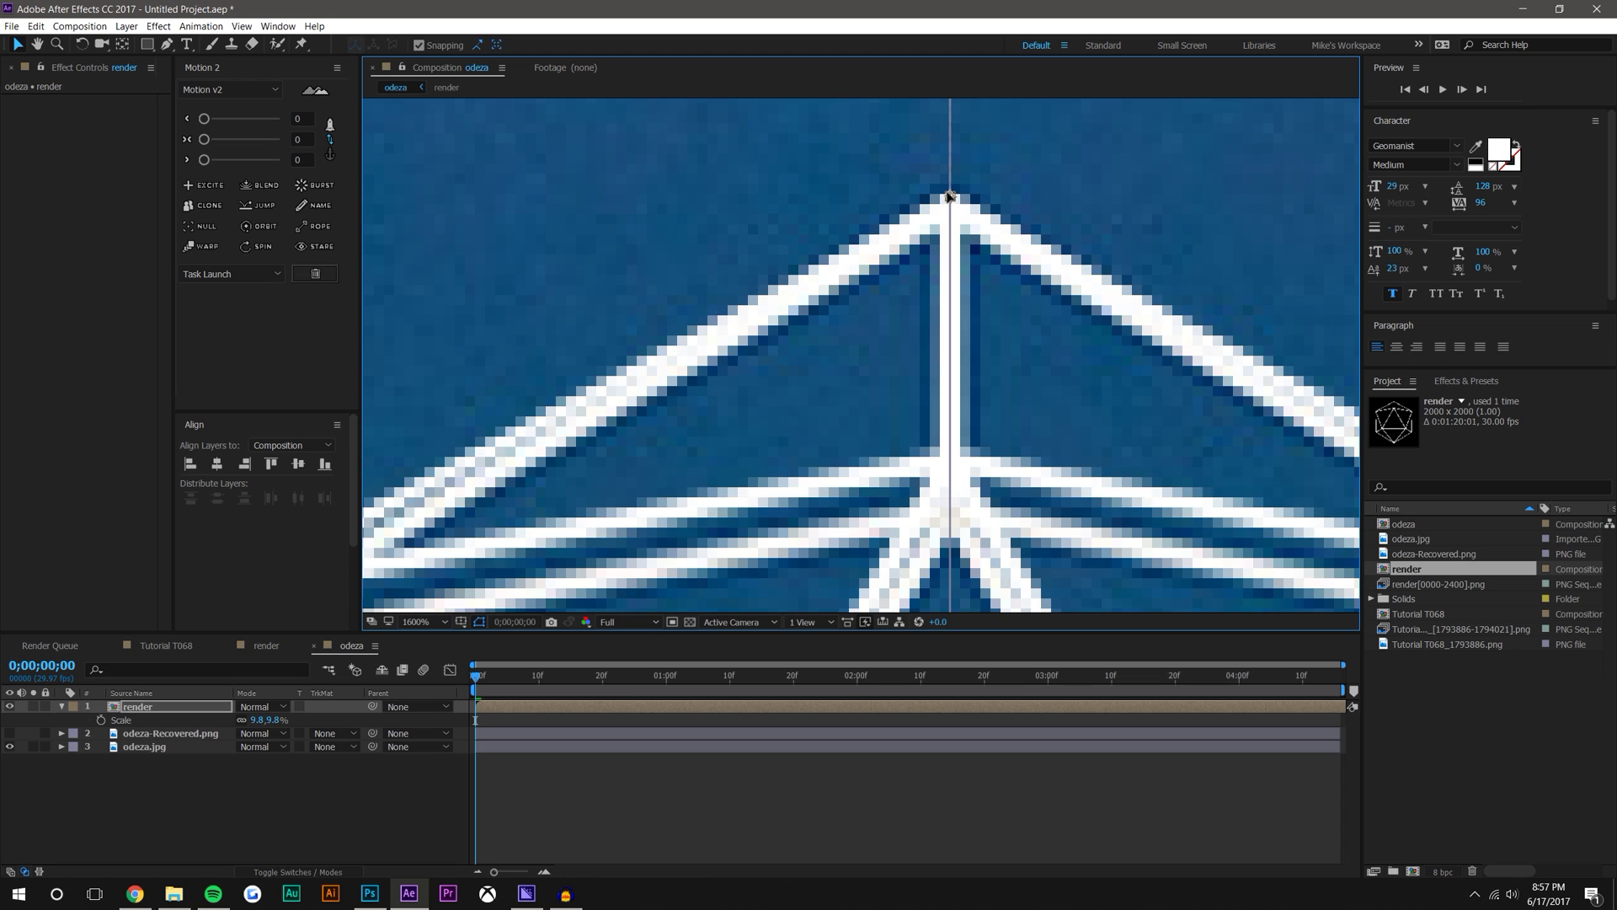
Fine-tune the render layer Scale to 10.8% and toggle it to compare with the logo
key("comma")
key("comma")
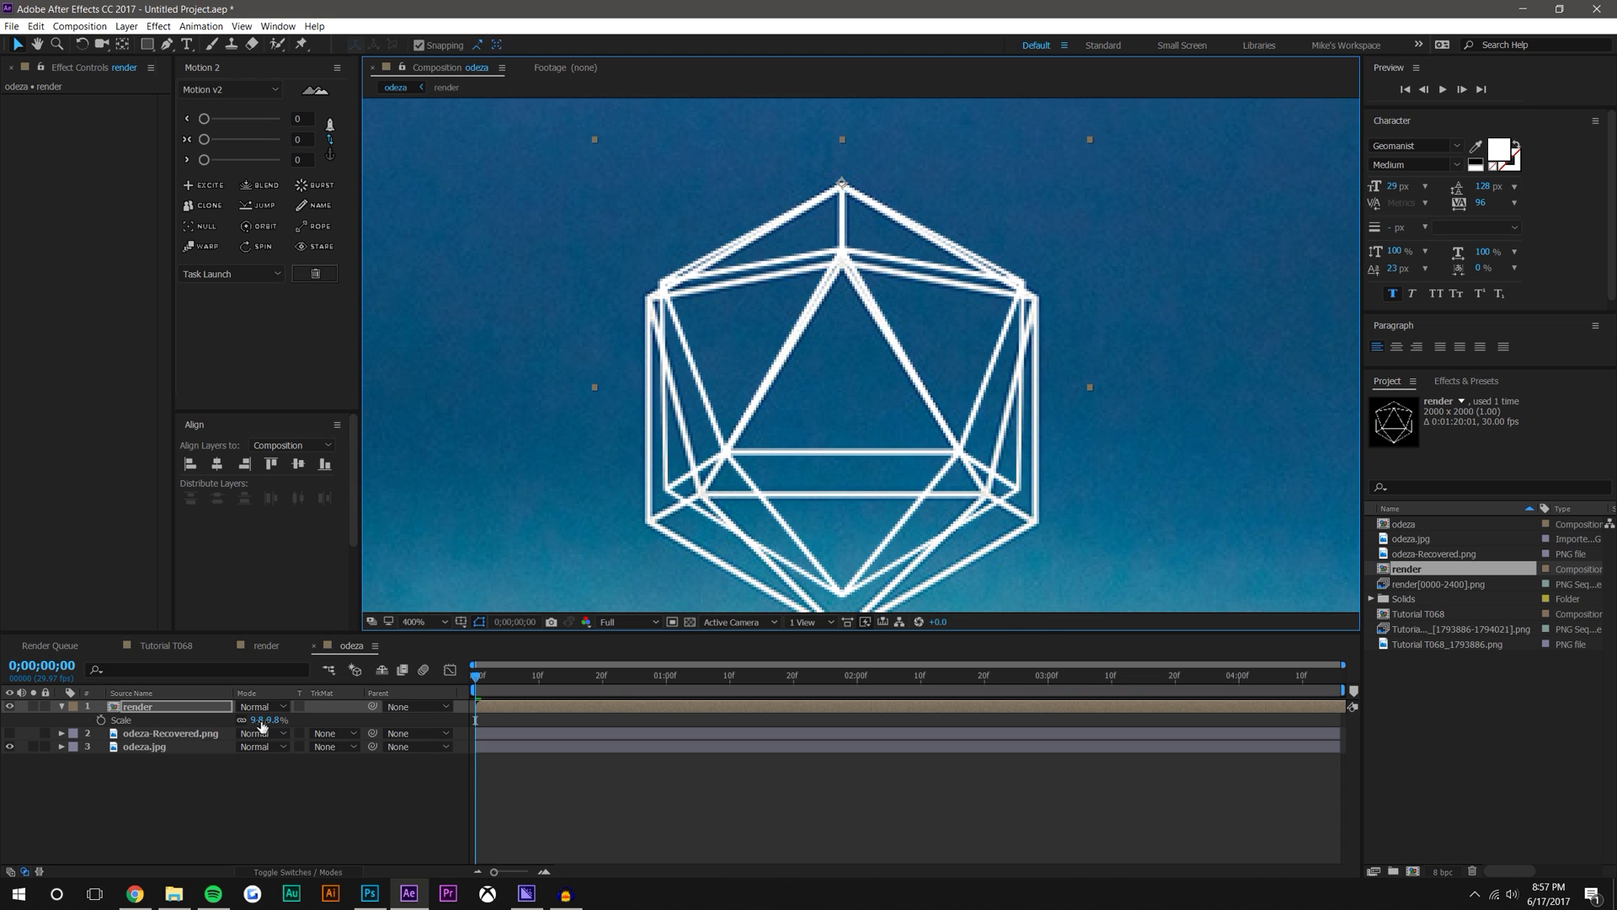
mouse_move(268, 720)
left_mouse_down()
mouse_move(292, 721)
mouse_move(266, 720)
left_mouse_up()
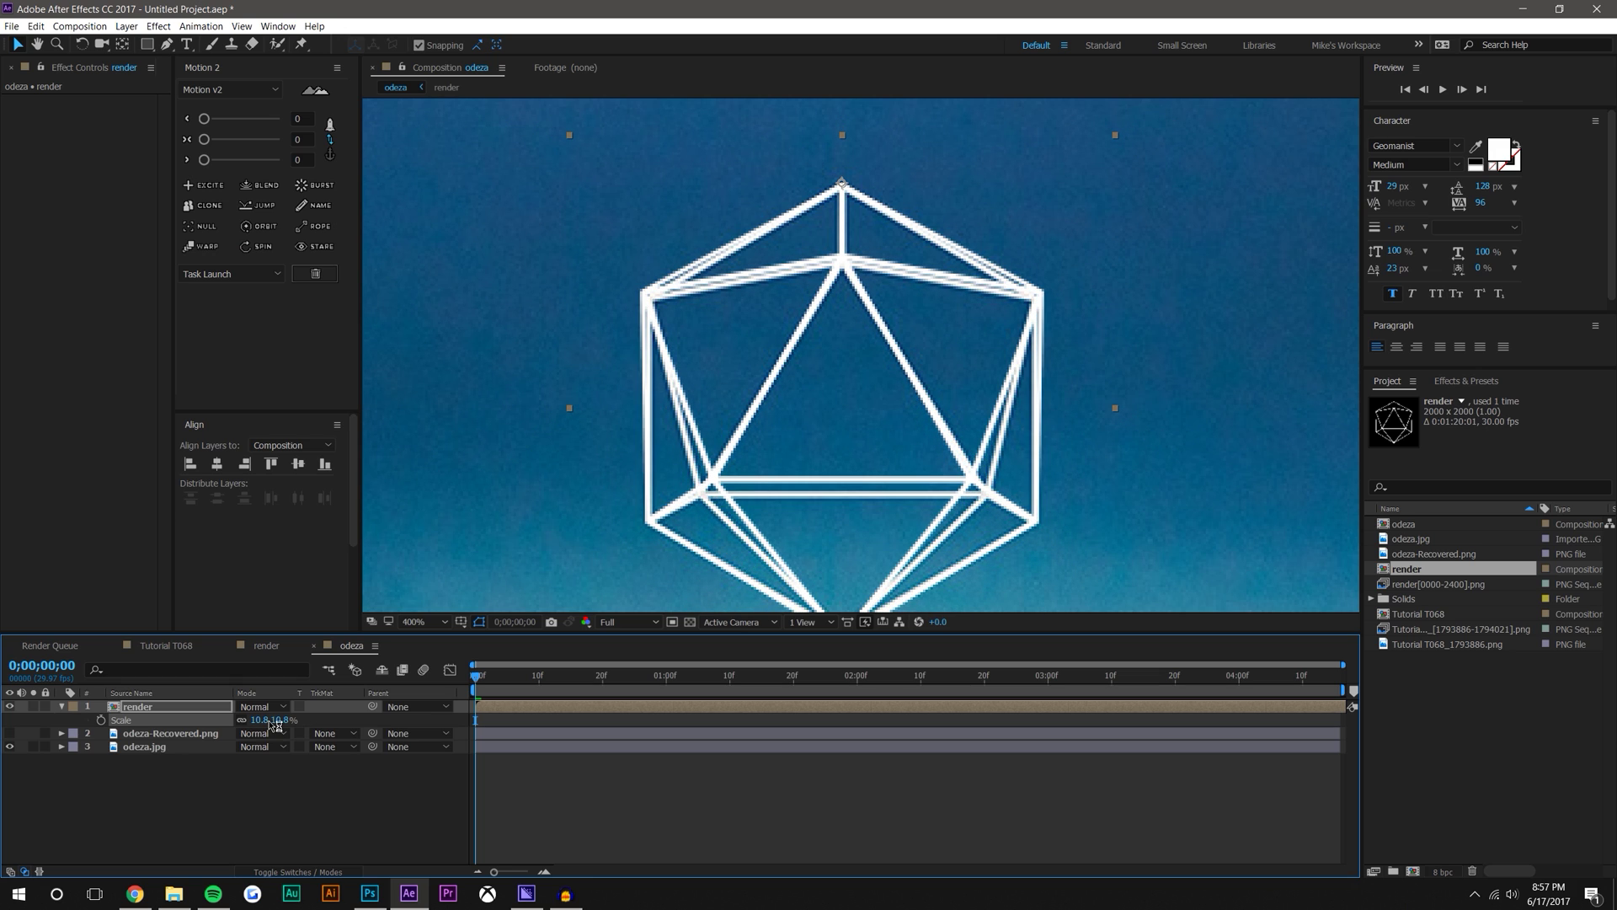
left_click_drag(943, 497, 936, 431)
left_click(391, 816)
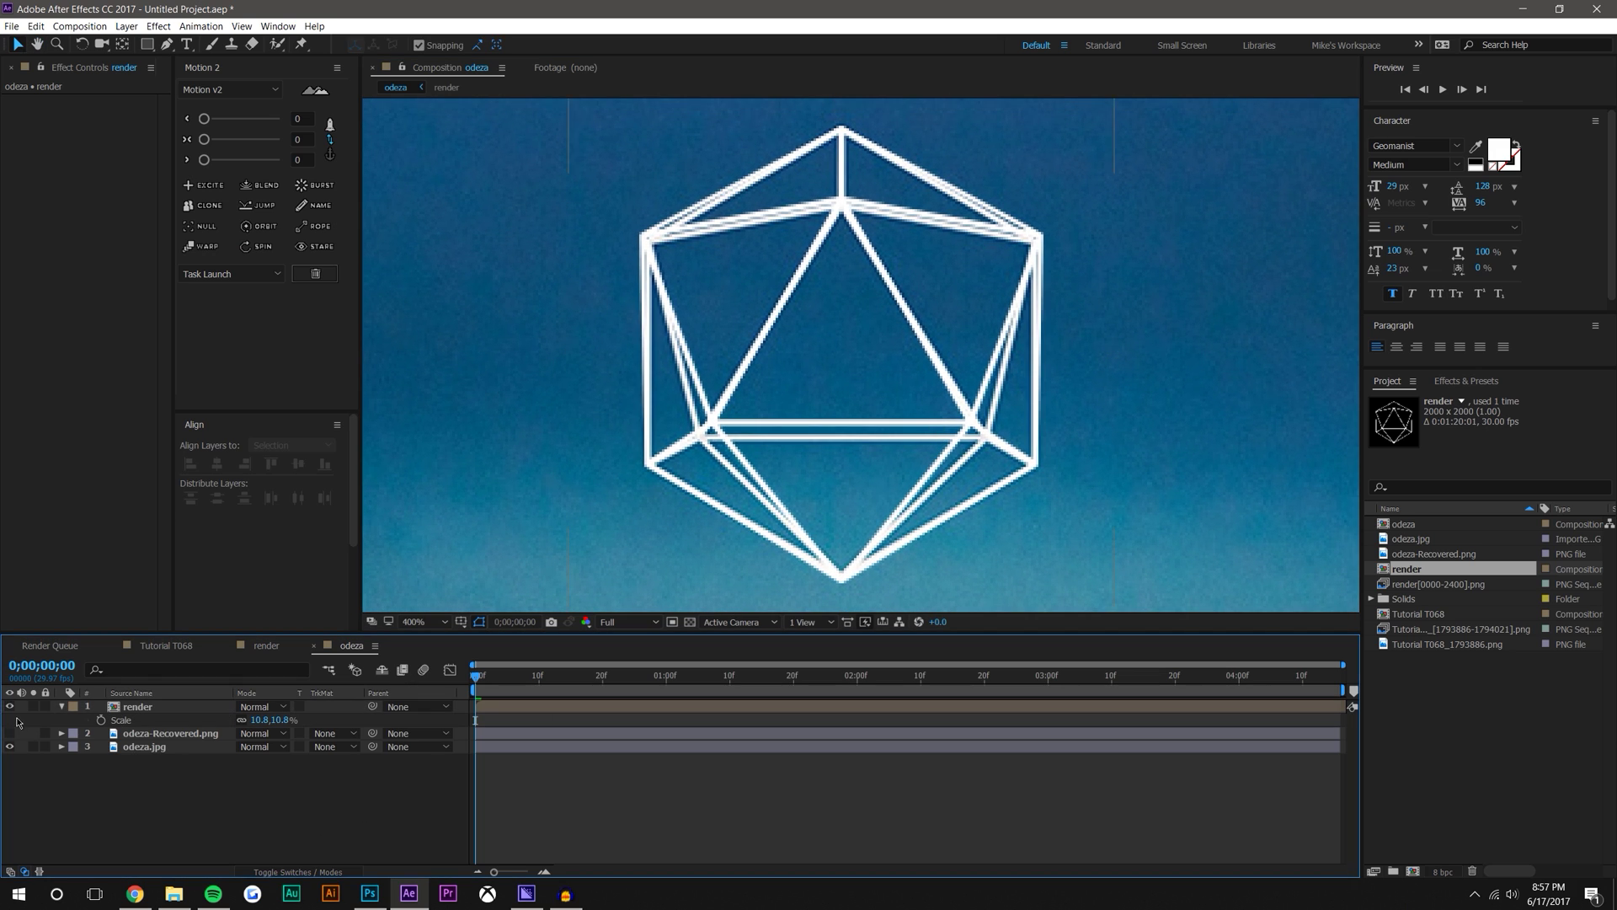
left_click(9, 706)
left_click(10, 706)
left_click(9, 706)
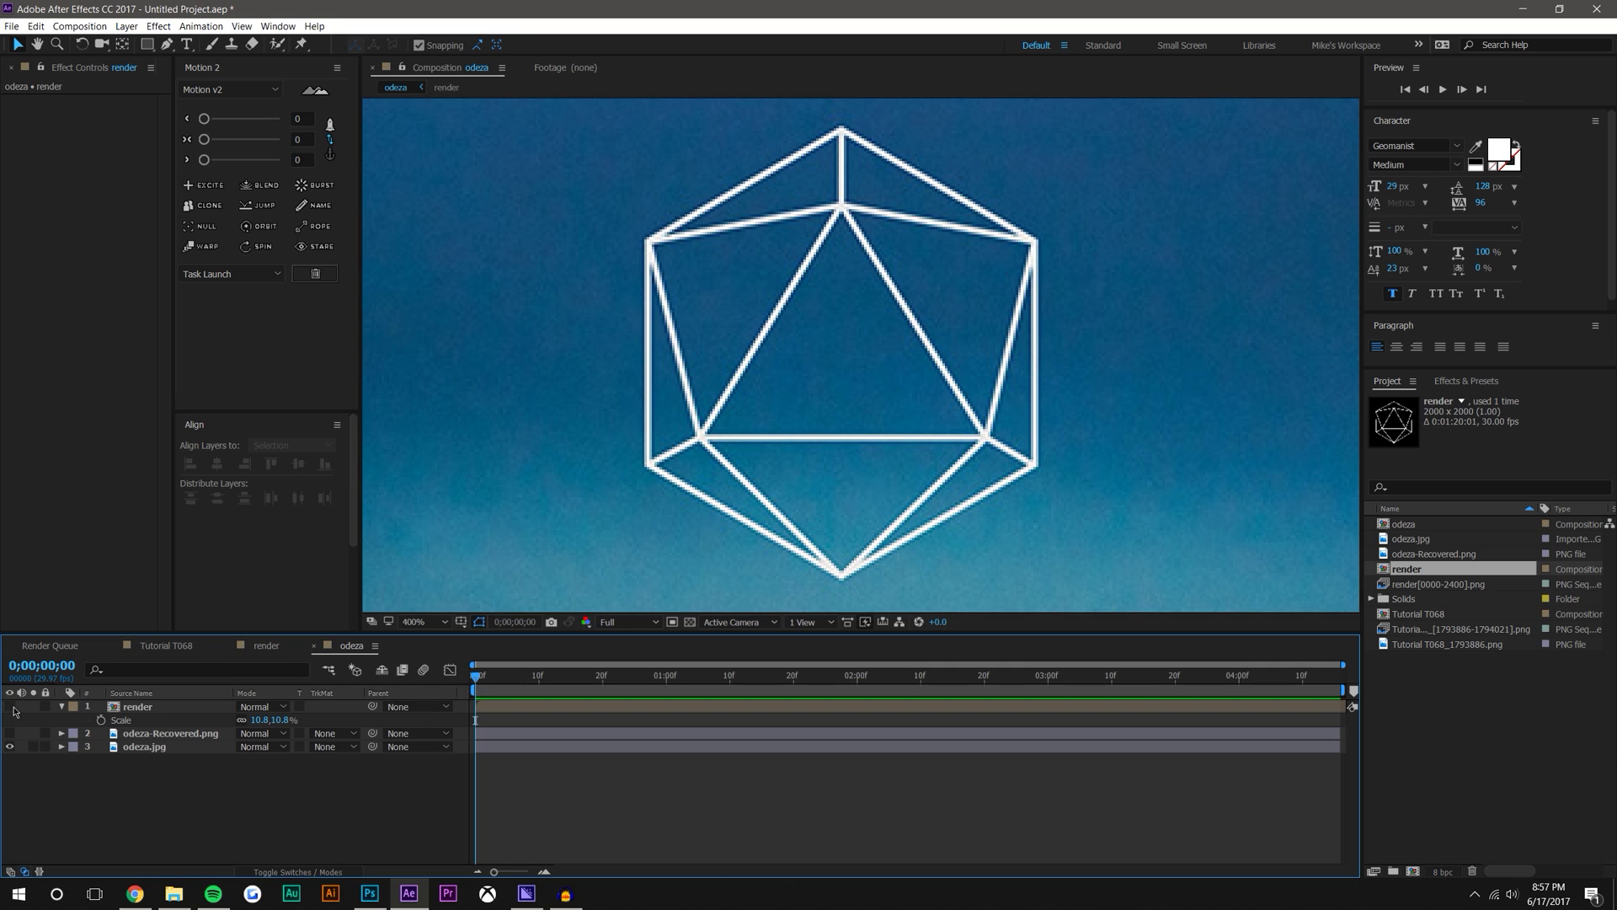
left_click(10, 706)
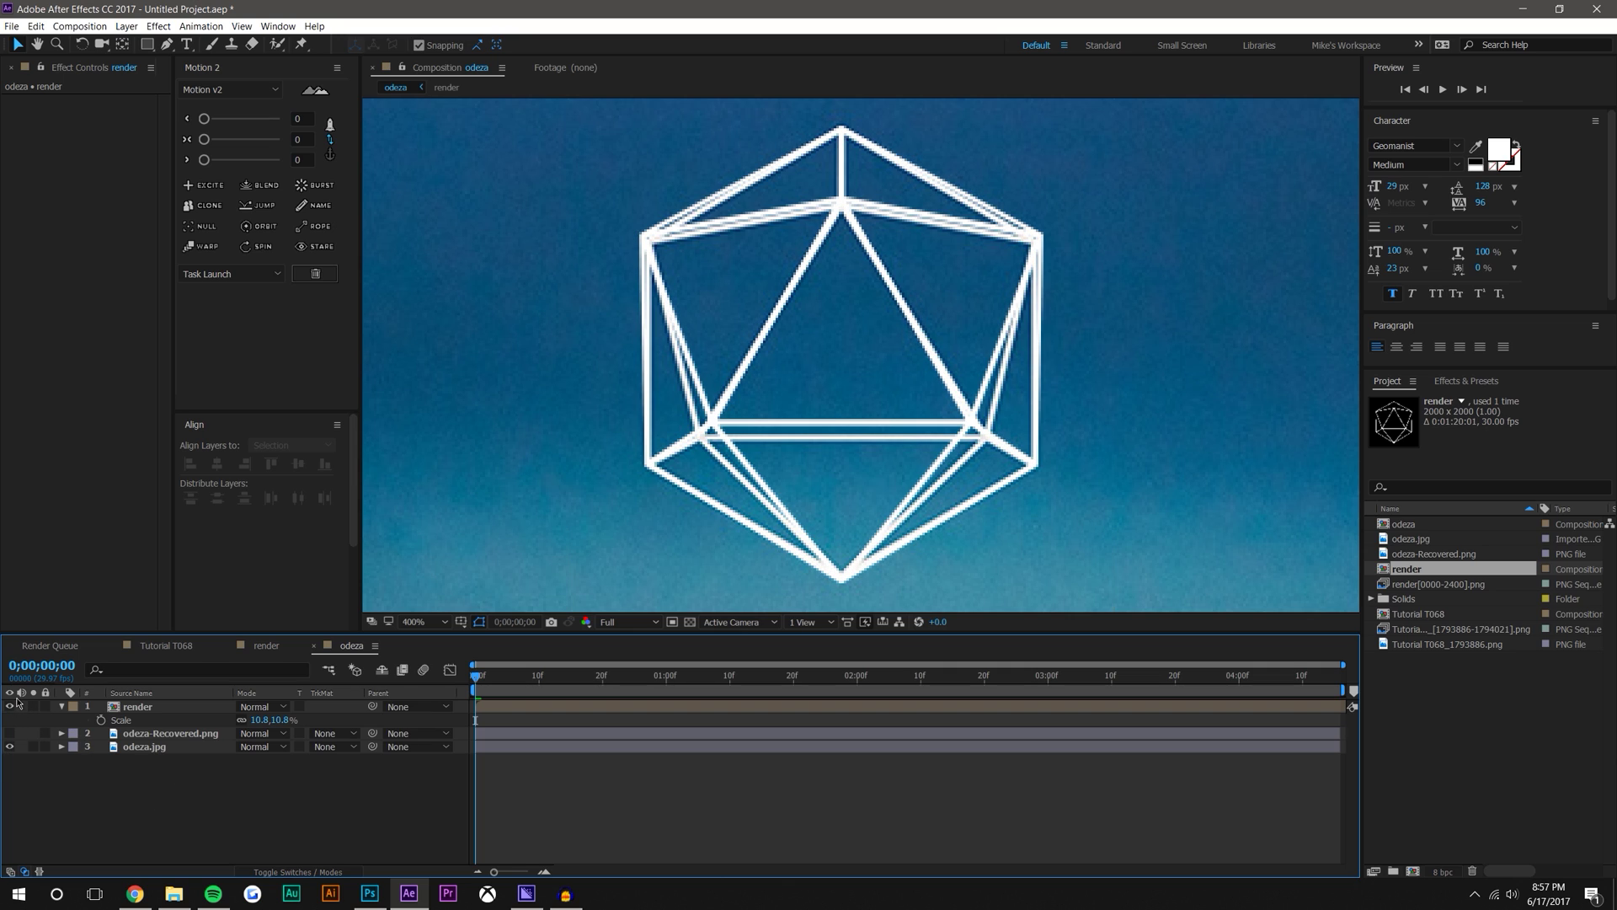
left_click(87, 735)
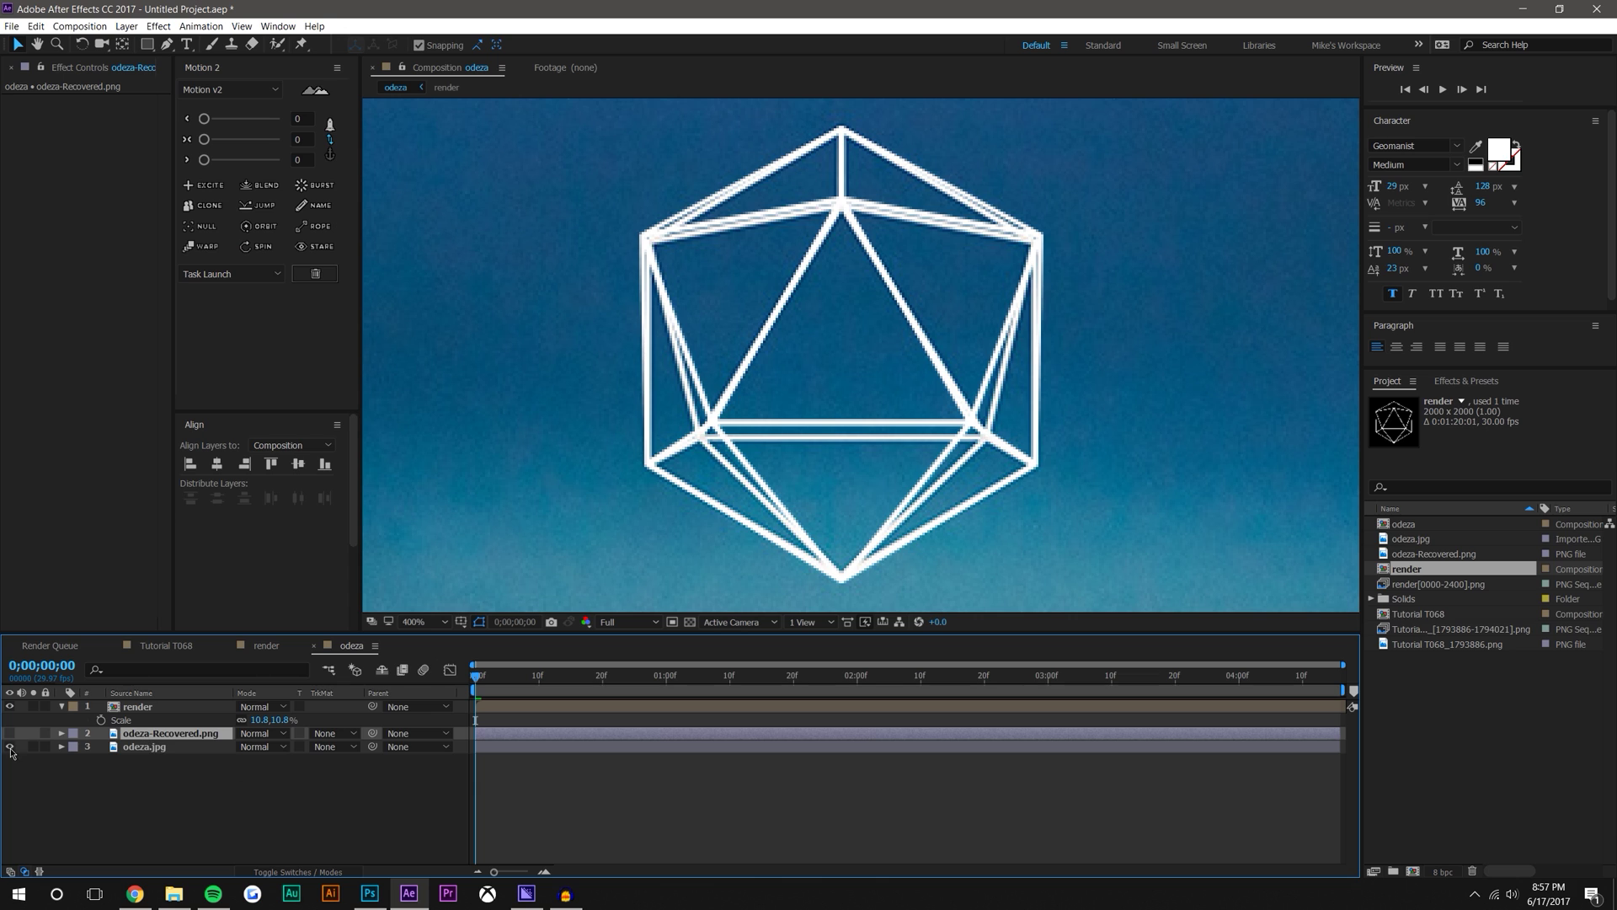
Delete the odeza.jpg layer and make odeza-Recovered.png visible
left_click(149, 747)
key("Delete")
left_click(10, 732)
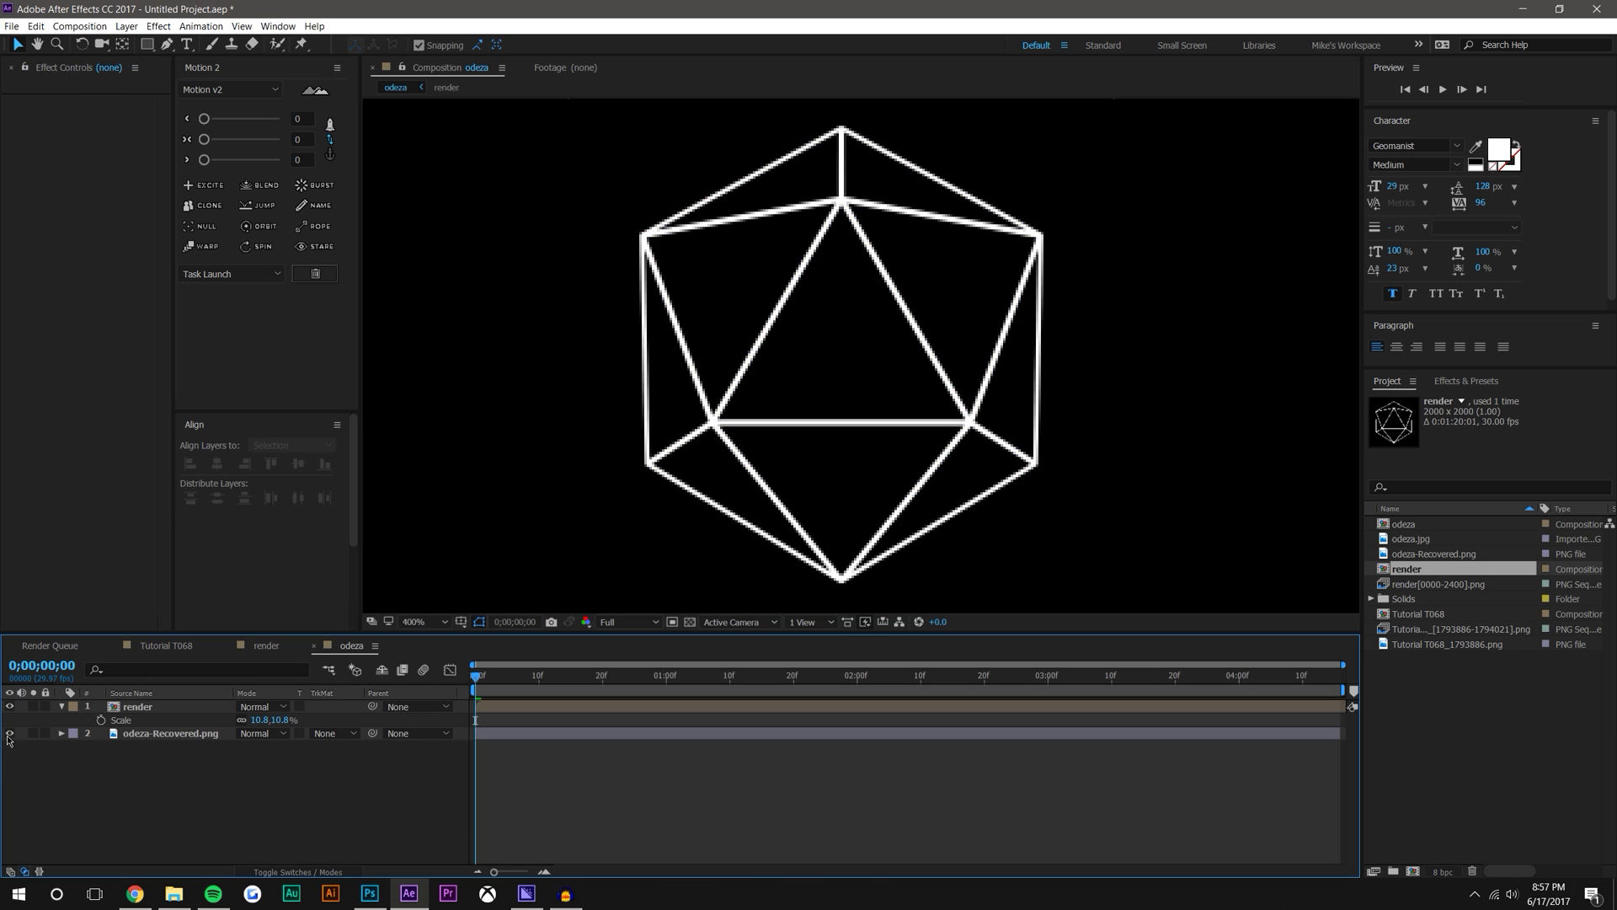
key("slash")
scroll(892, 372, "down", 1)
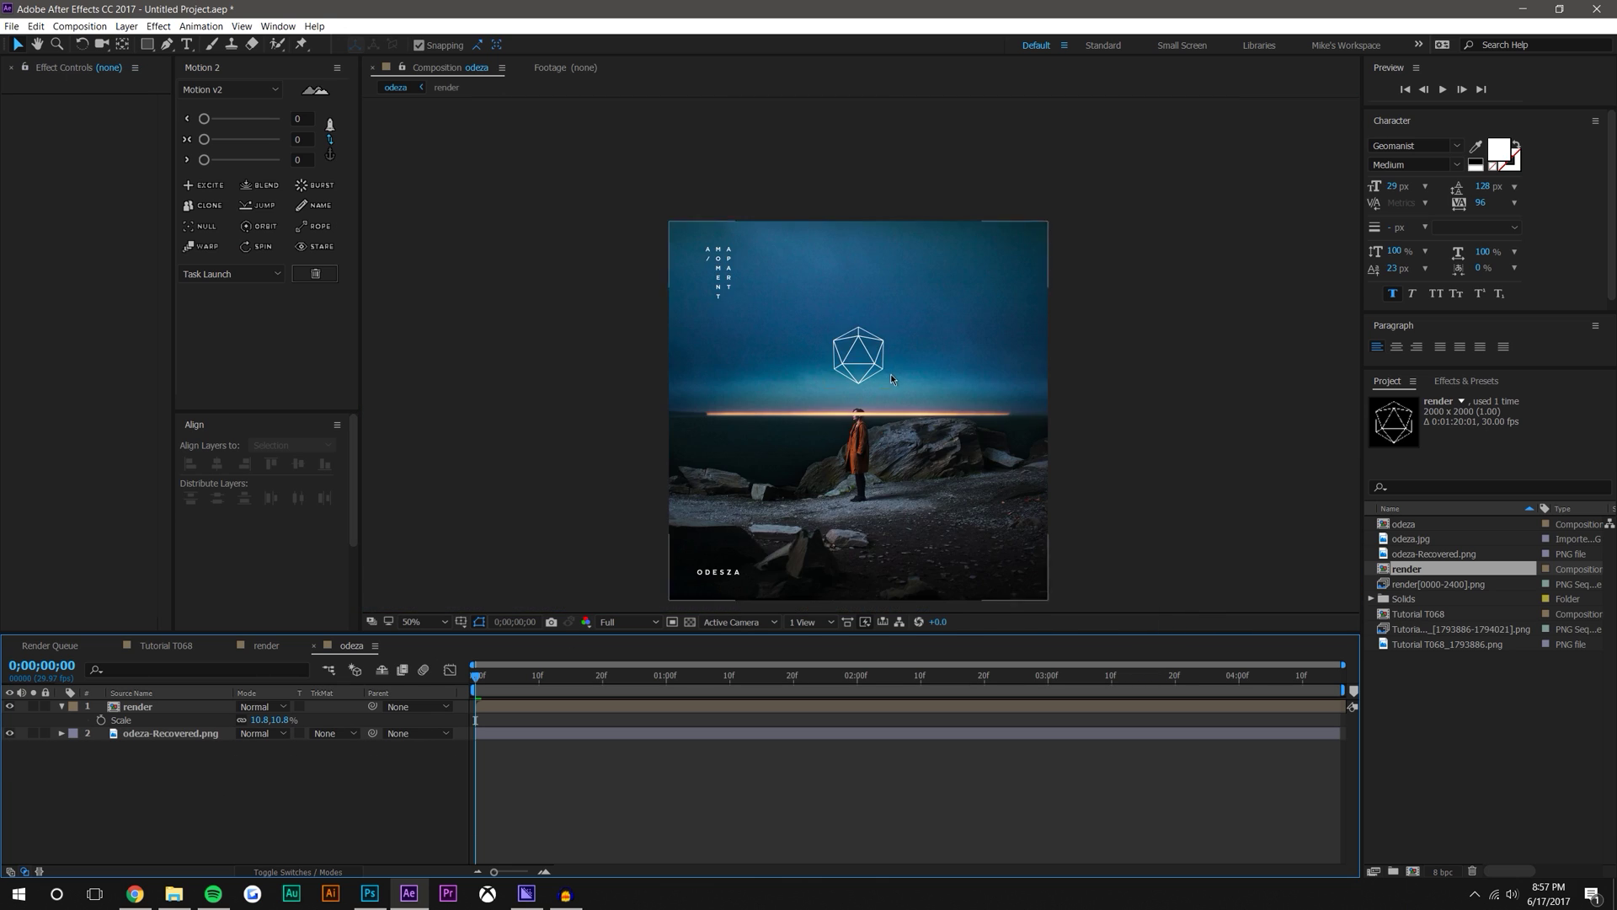
scroll(898, 433, "up", 2)
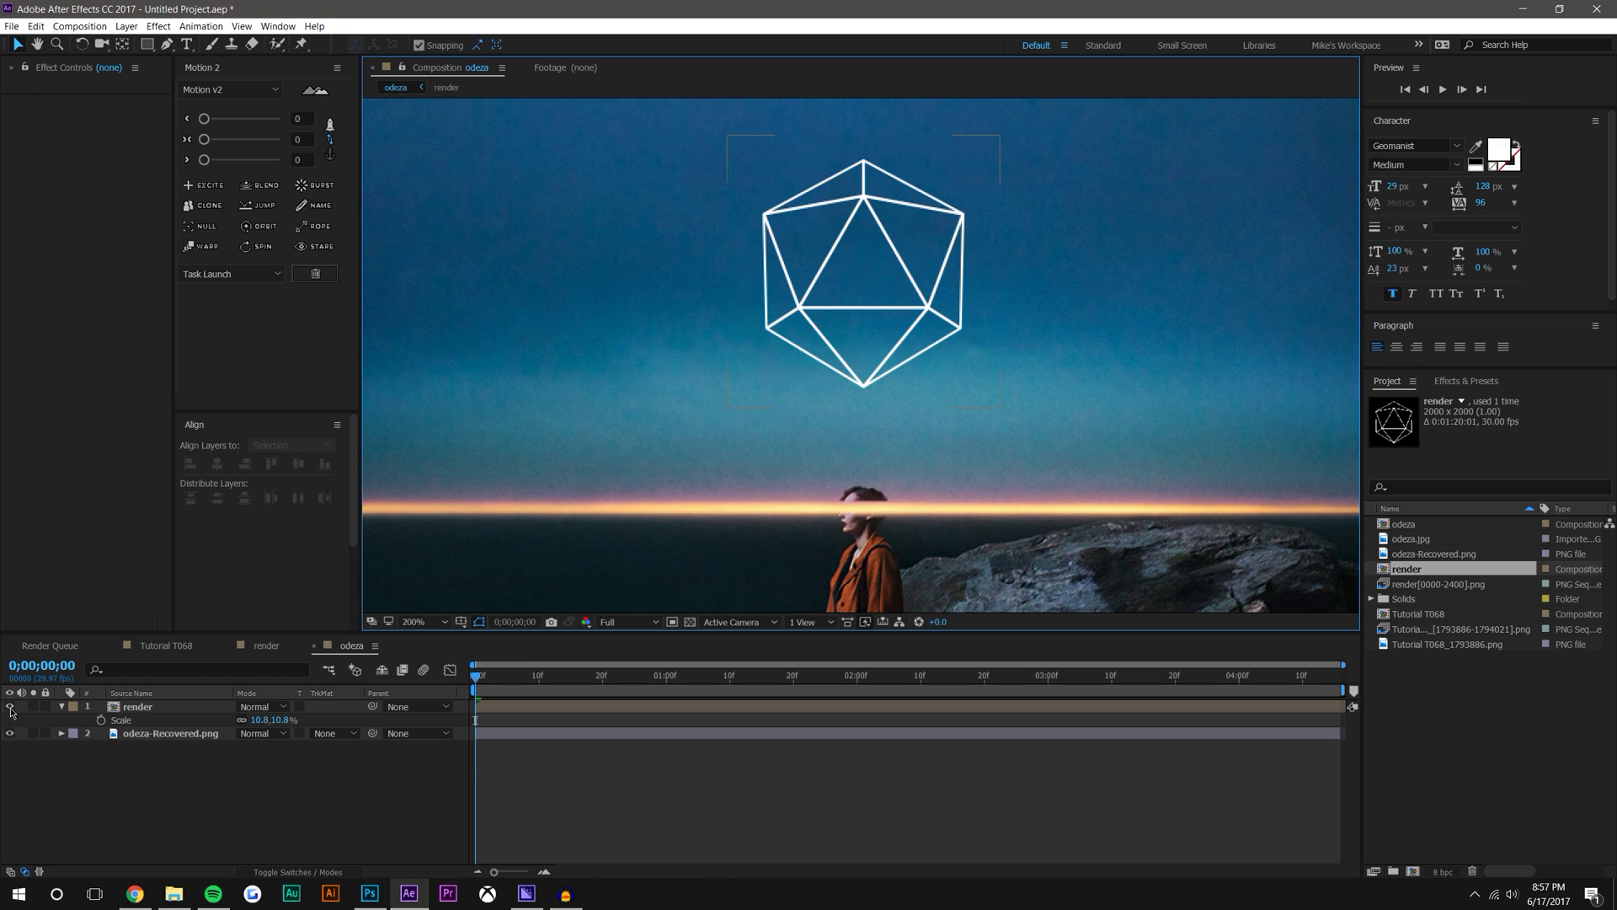
Toggle the render layer off and on to compare it over the clean cover
left_click(10, 707)
left_click(10, 707)
scroll(751, 361, "down", 1)
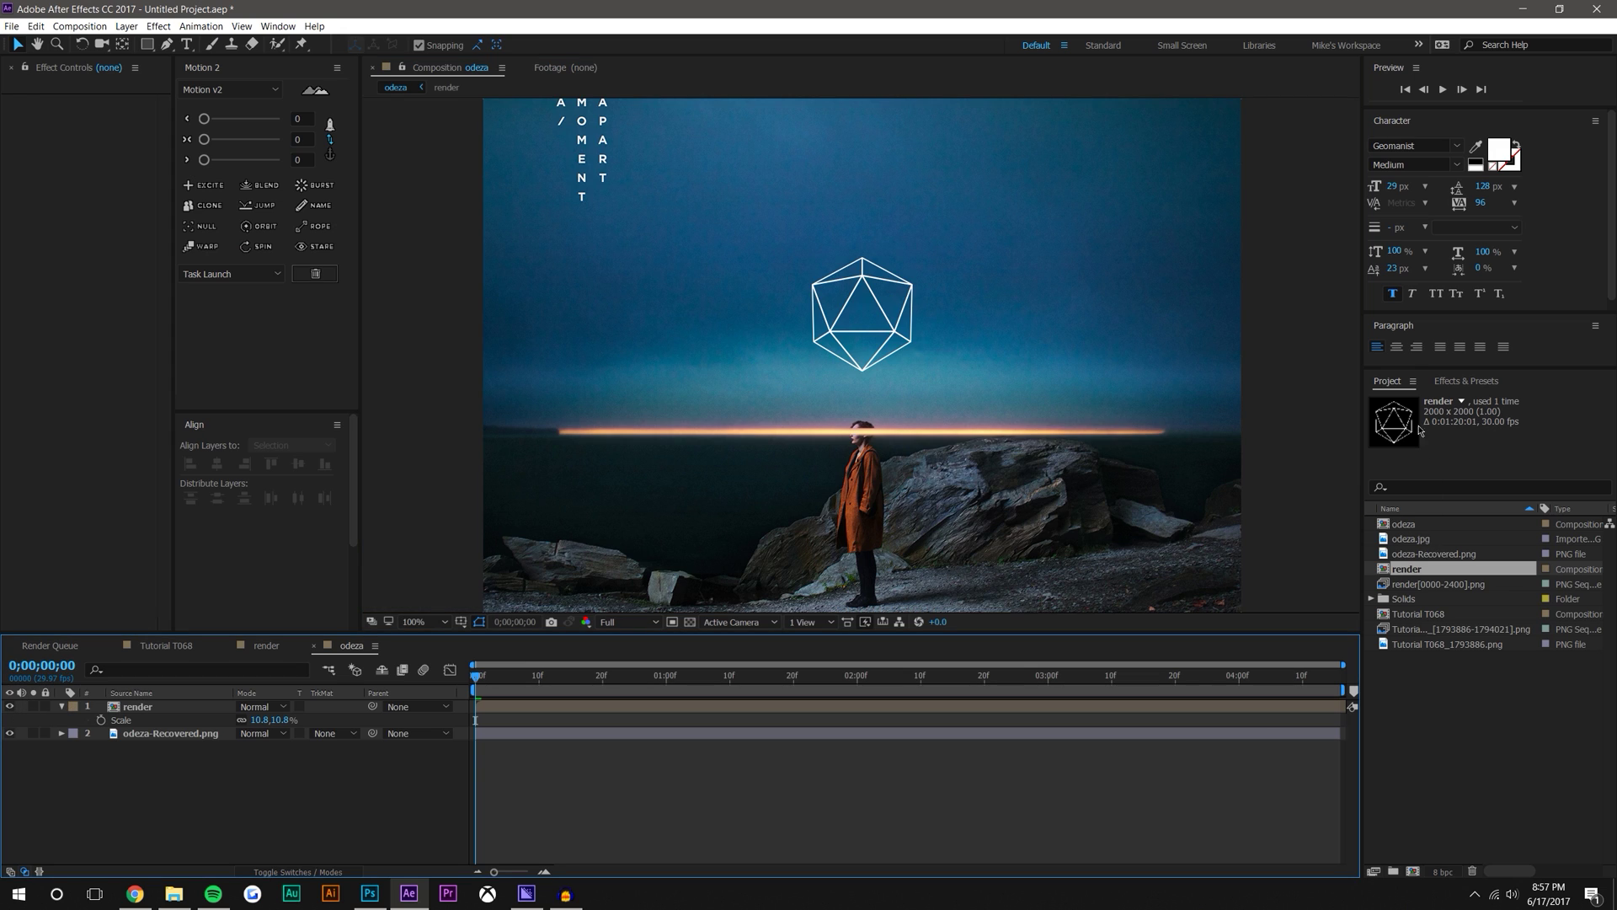
left_click(1452, 380)
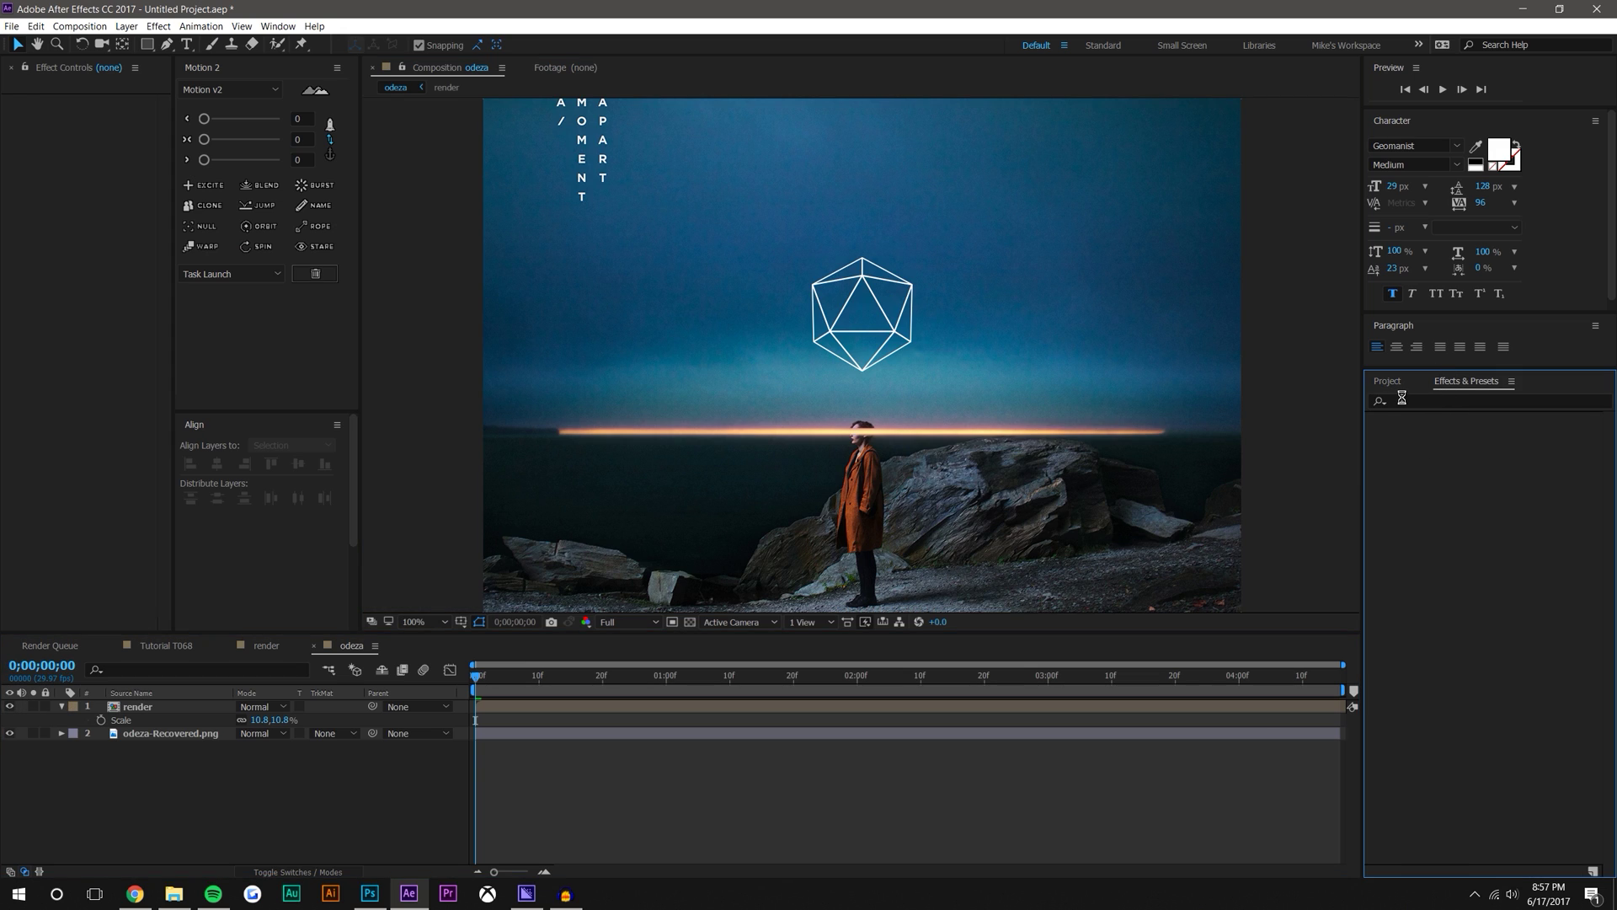
Apply the Drop Shadow effect to the render layer
type("drop")
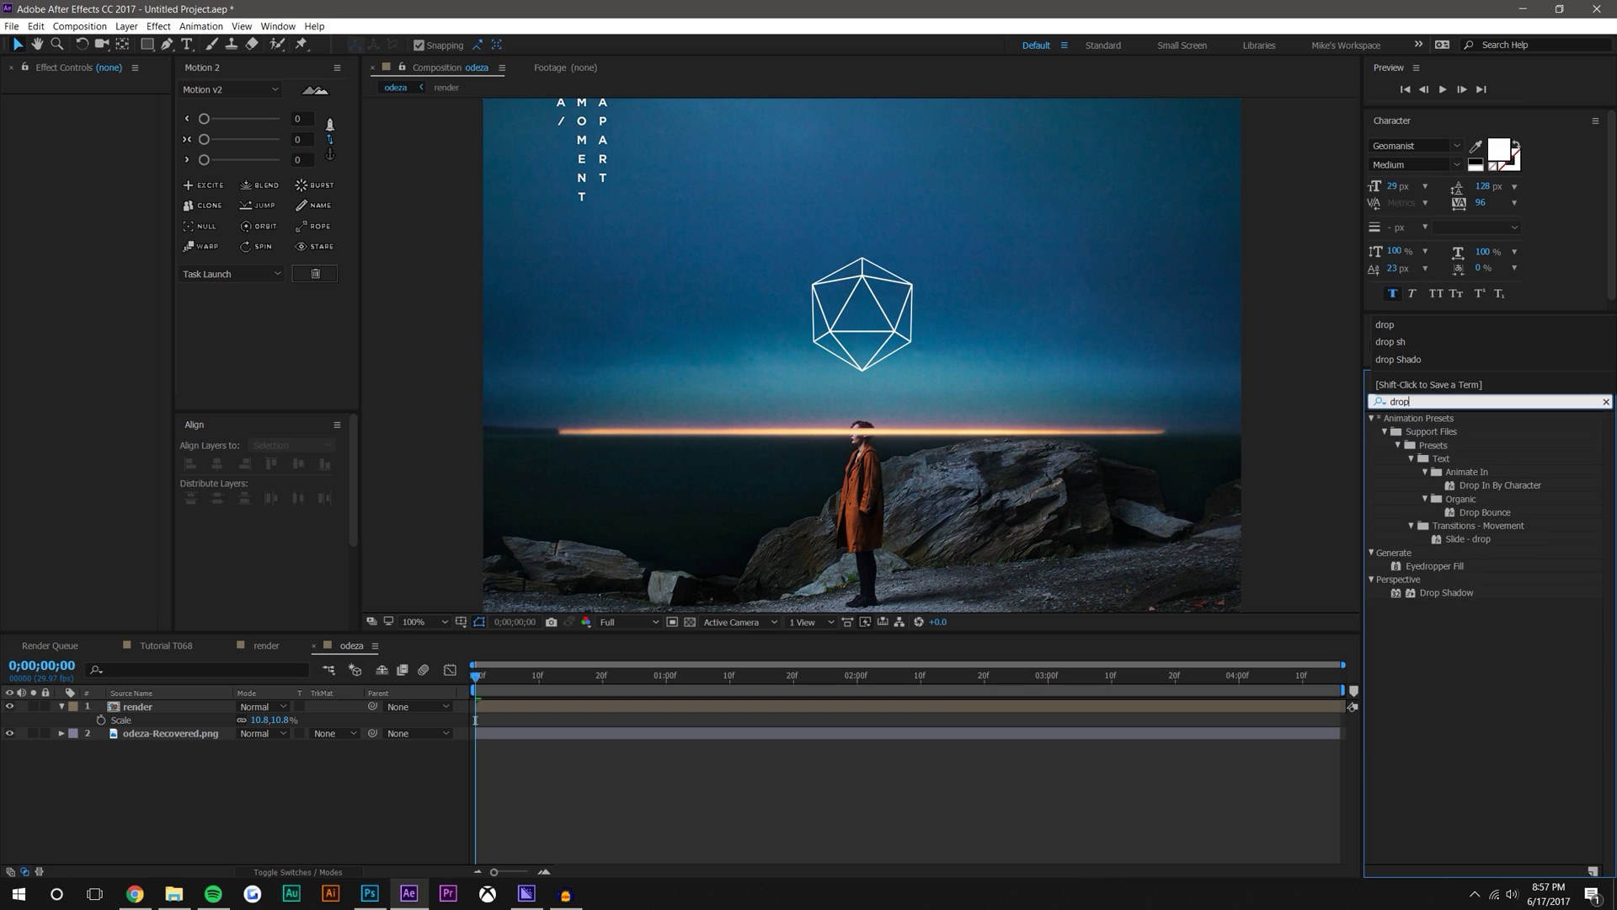
left_click_drag(1453, 588, 855, 346)
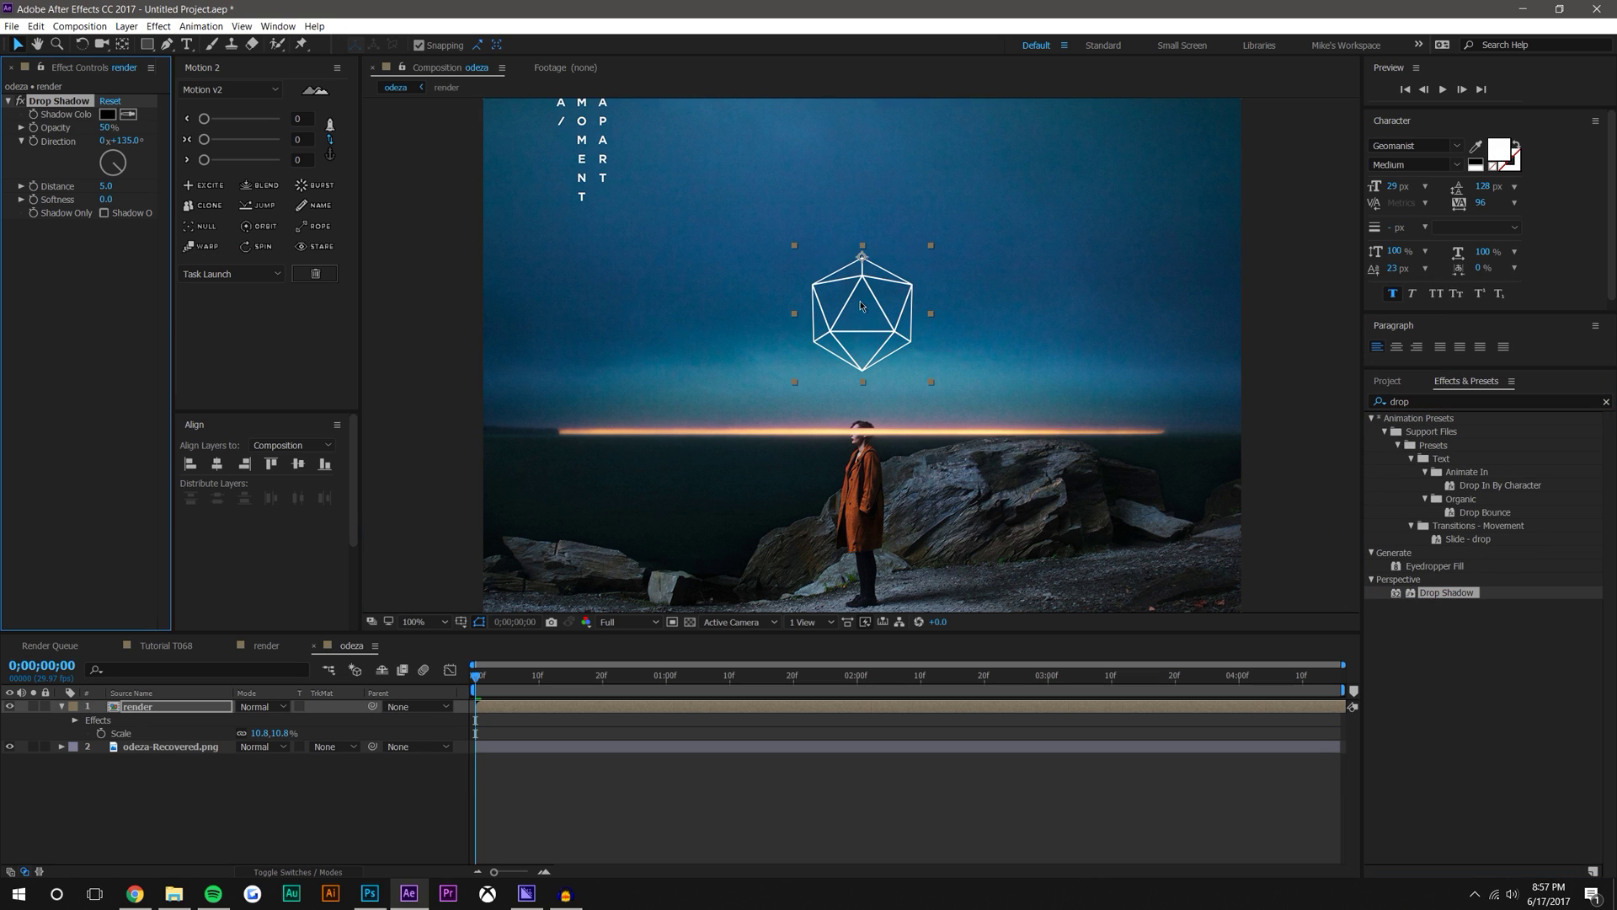
scroll(855, 346, "up", 4)
key("v")
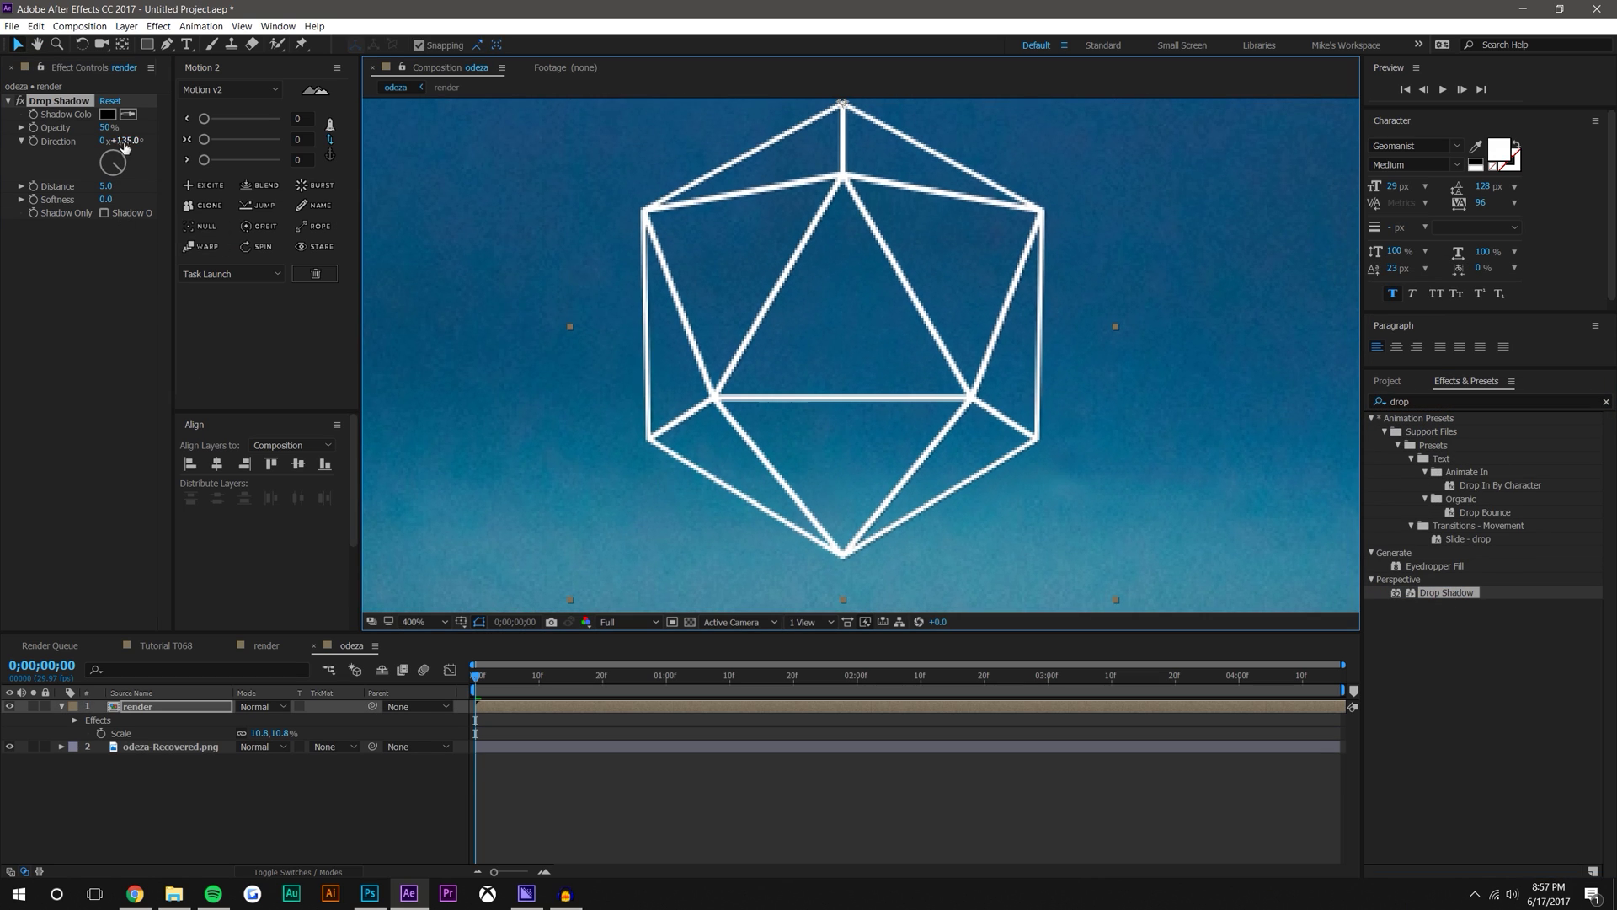
Set shadow Direction to 180° and Distance to about 17.6, then view the whole cover
left_click(124, 140)
key("Return")
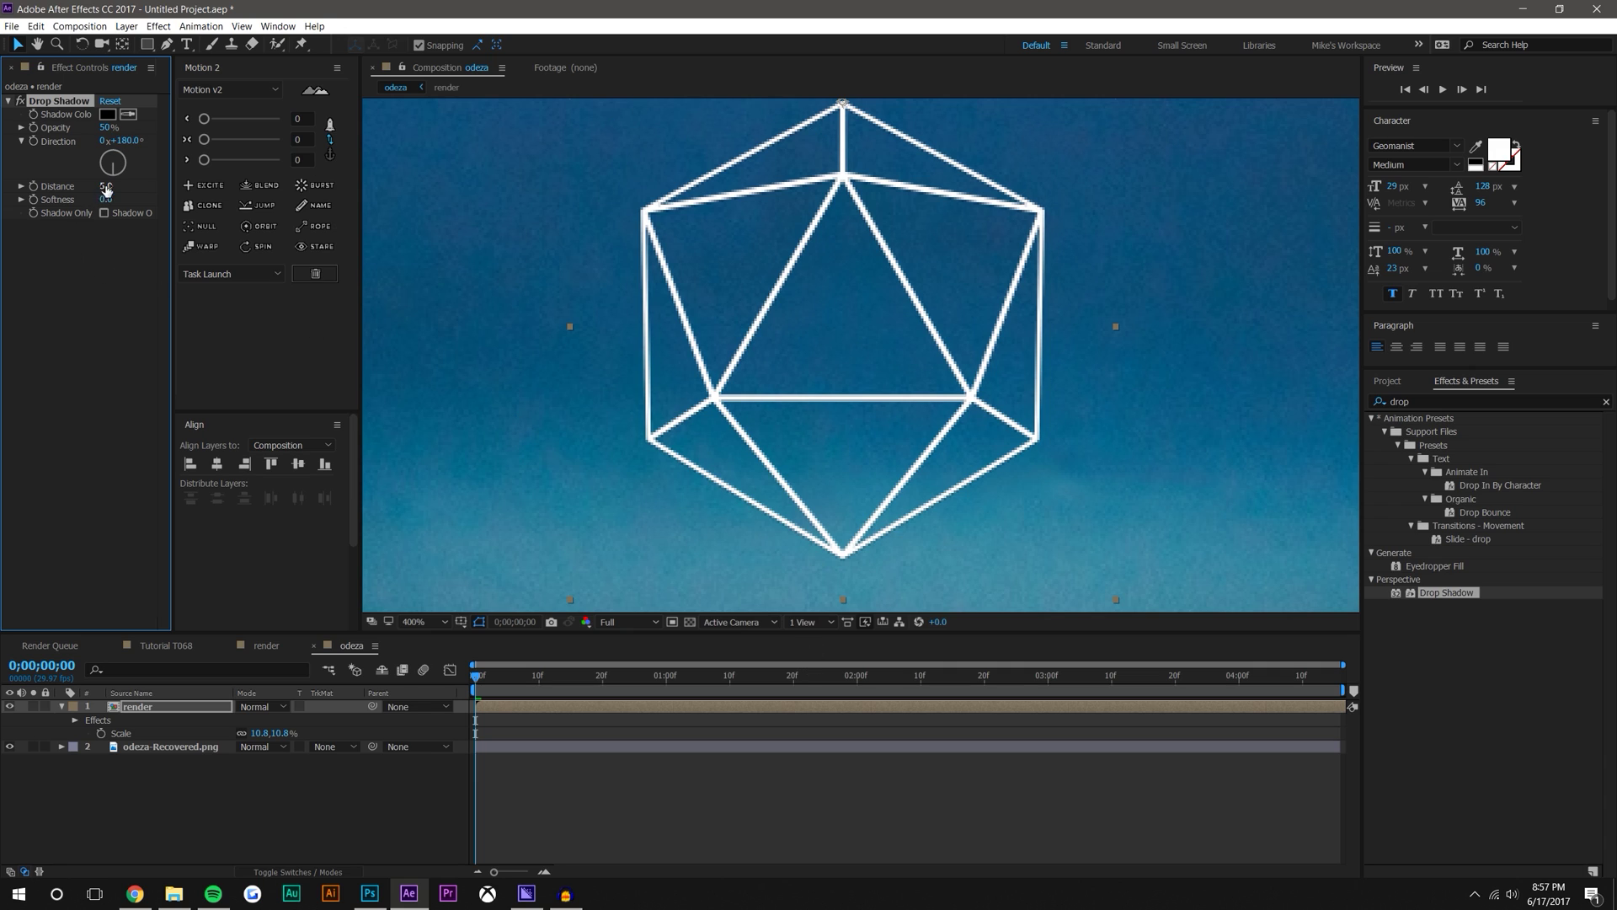
left_click_drag(105, 185, 127, 186)
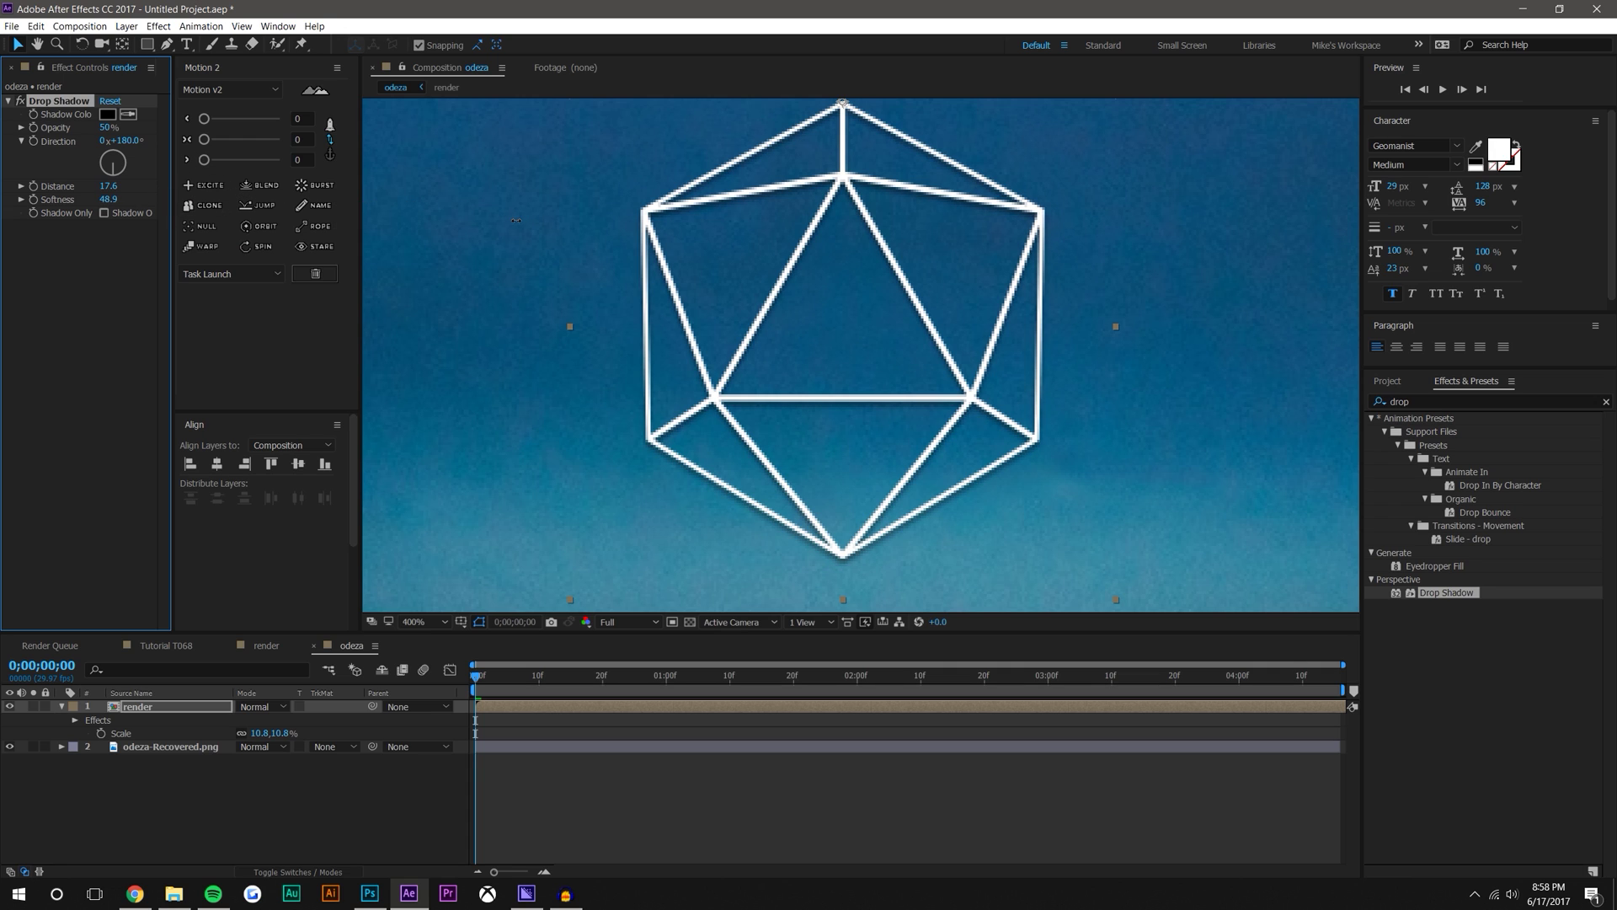
scroll(924, 301, "down", 6)
left_click(1199, 274)
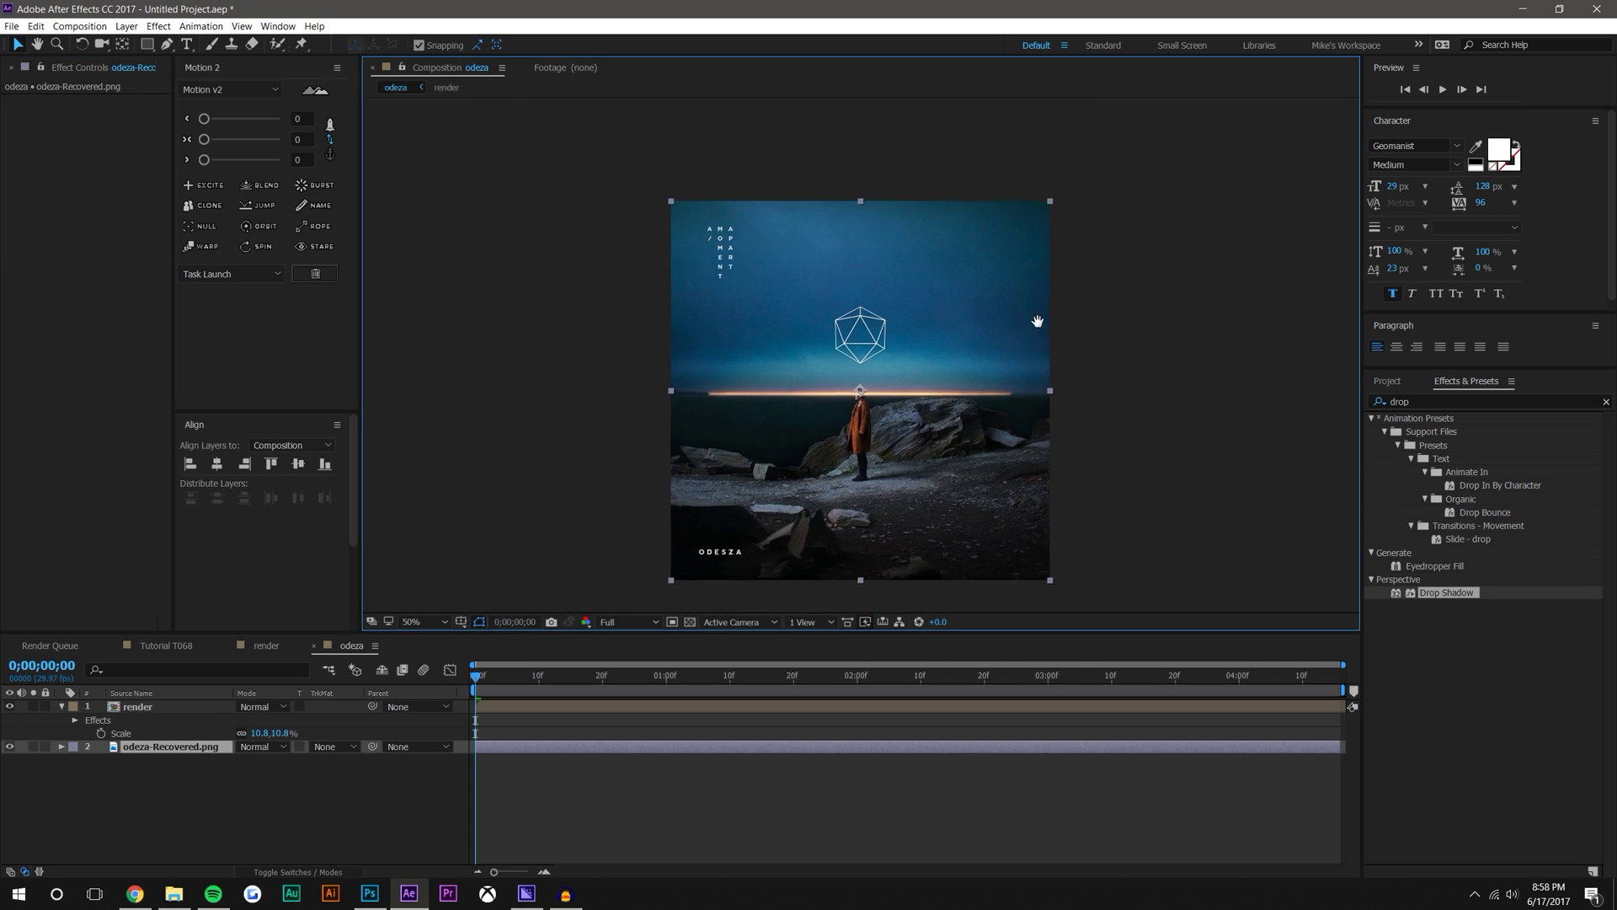
left_click(65, 709)
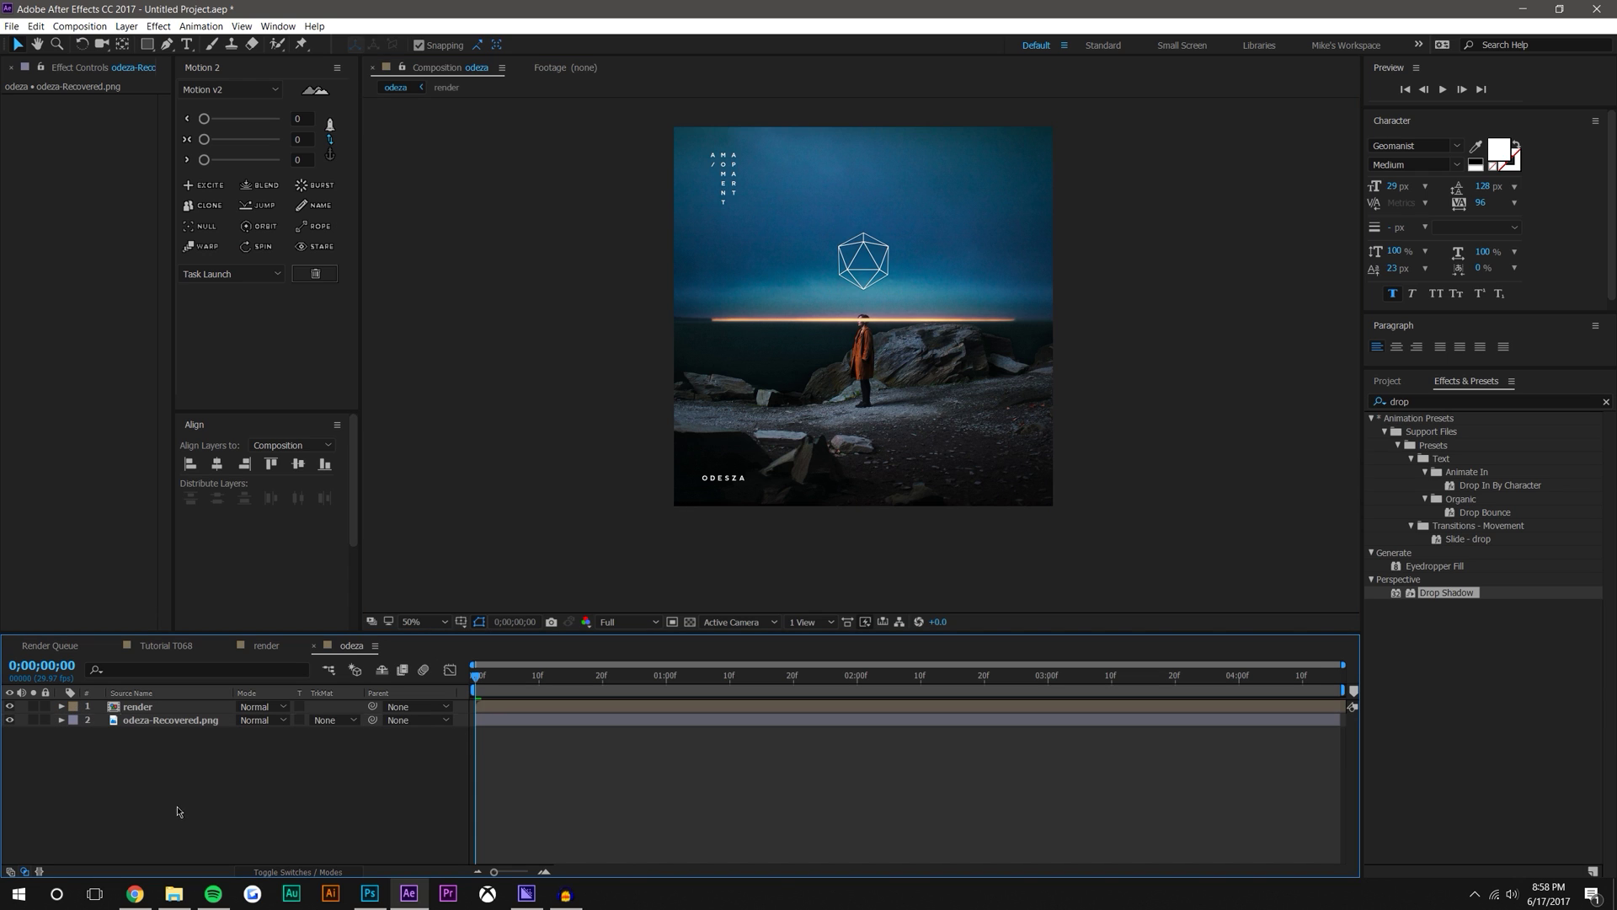
left_click(236, 800)
Set the odeza composition Duration to 60 seconds
scroll(864, 379, "up", 2)
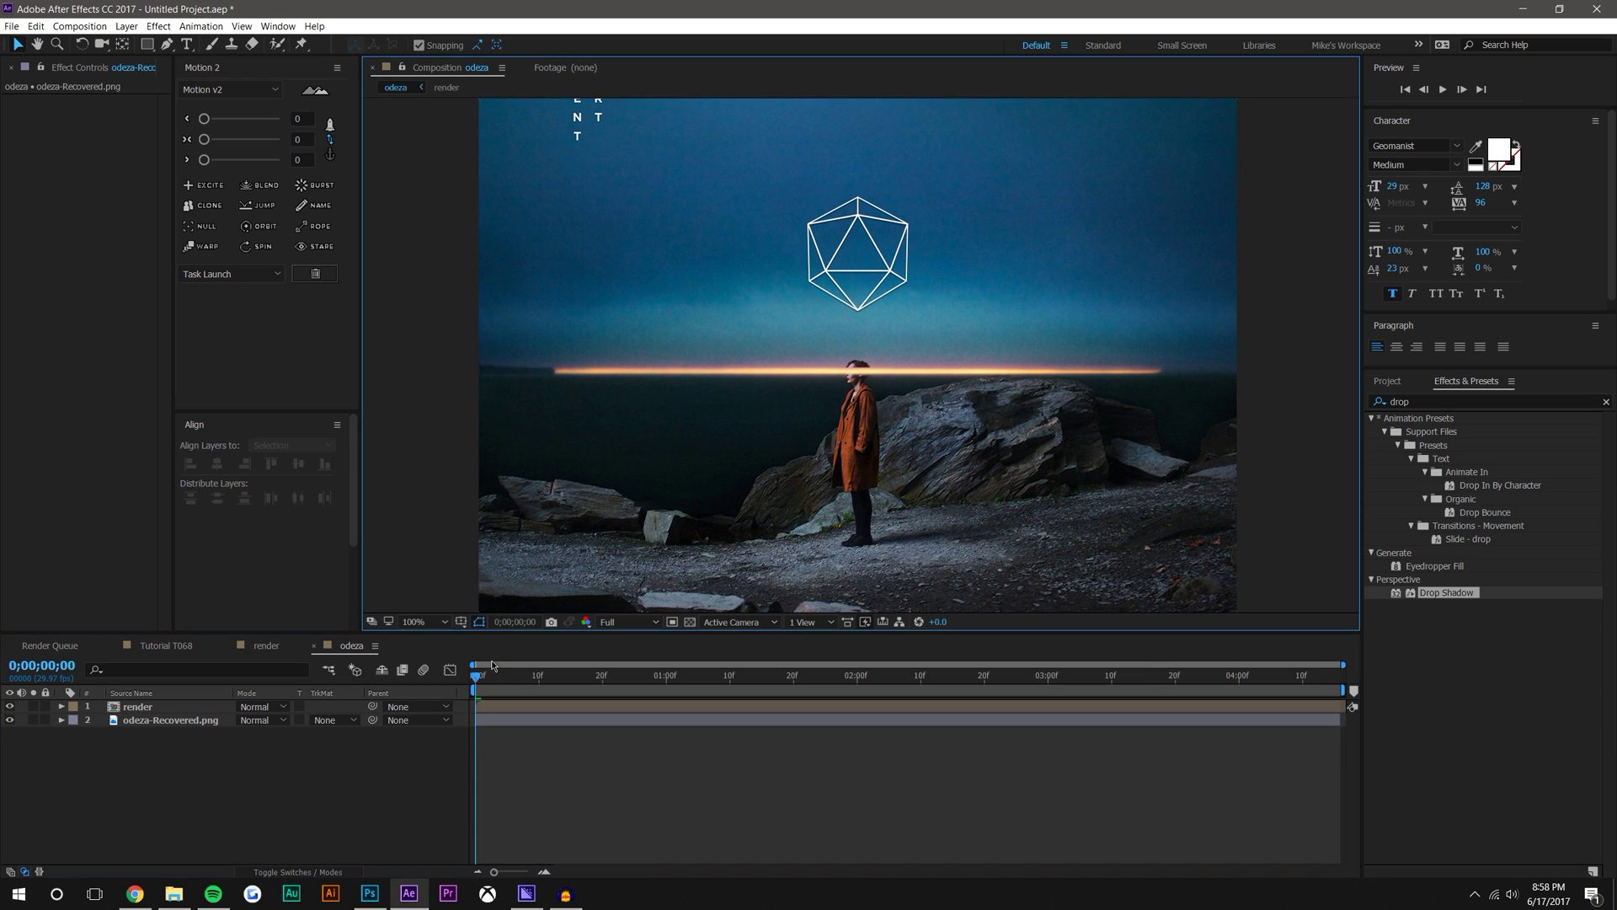
mouse_move(477, 678)
left_mouse_down()
mouse_move(1351, 662)
mouse_move(477, 675)
left_mouse_up()
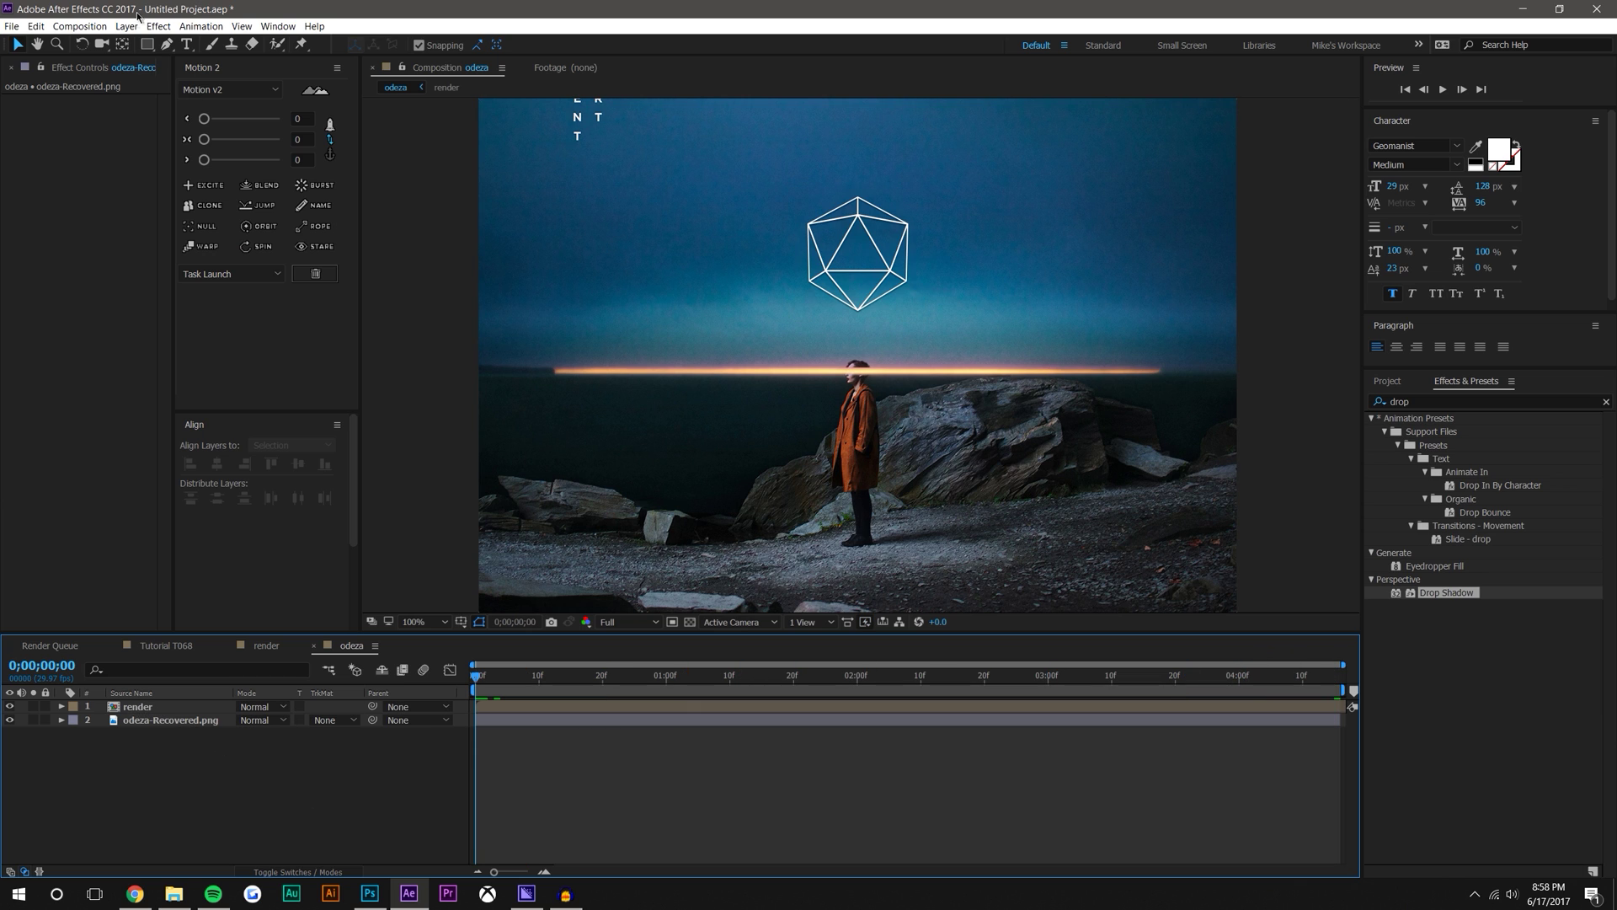
left_click(80, 26)
left_click(93, 61)
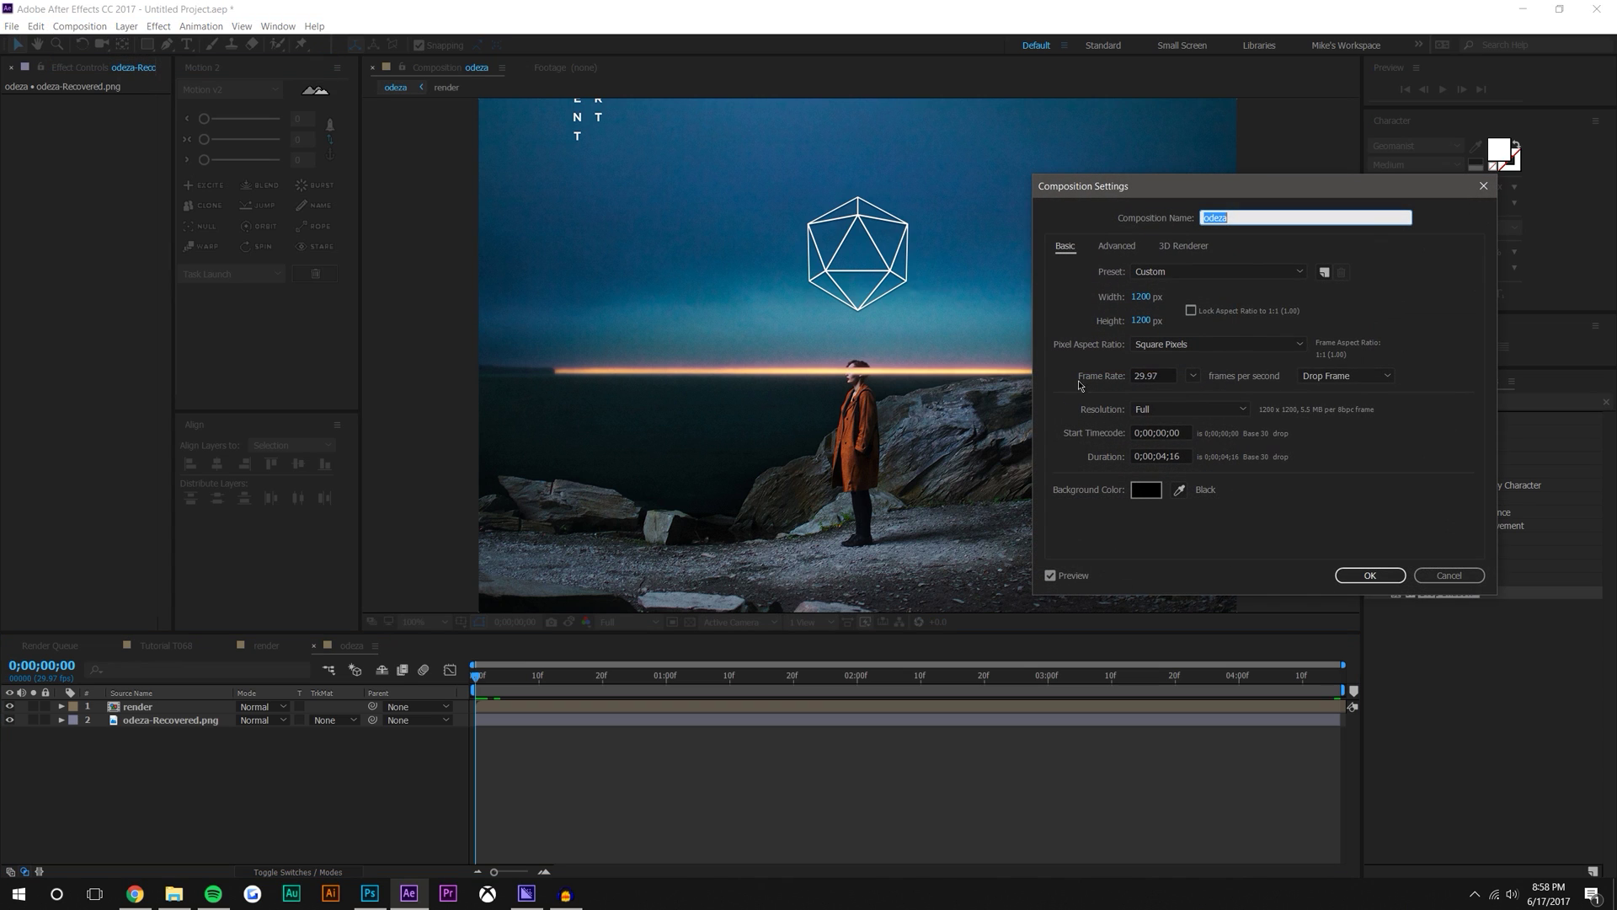
double_click(1163, 455)
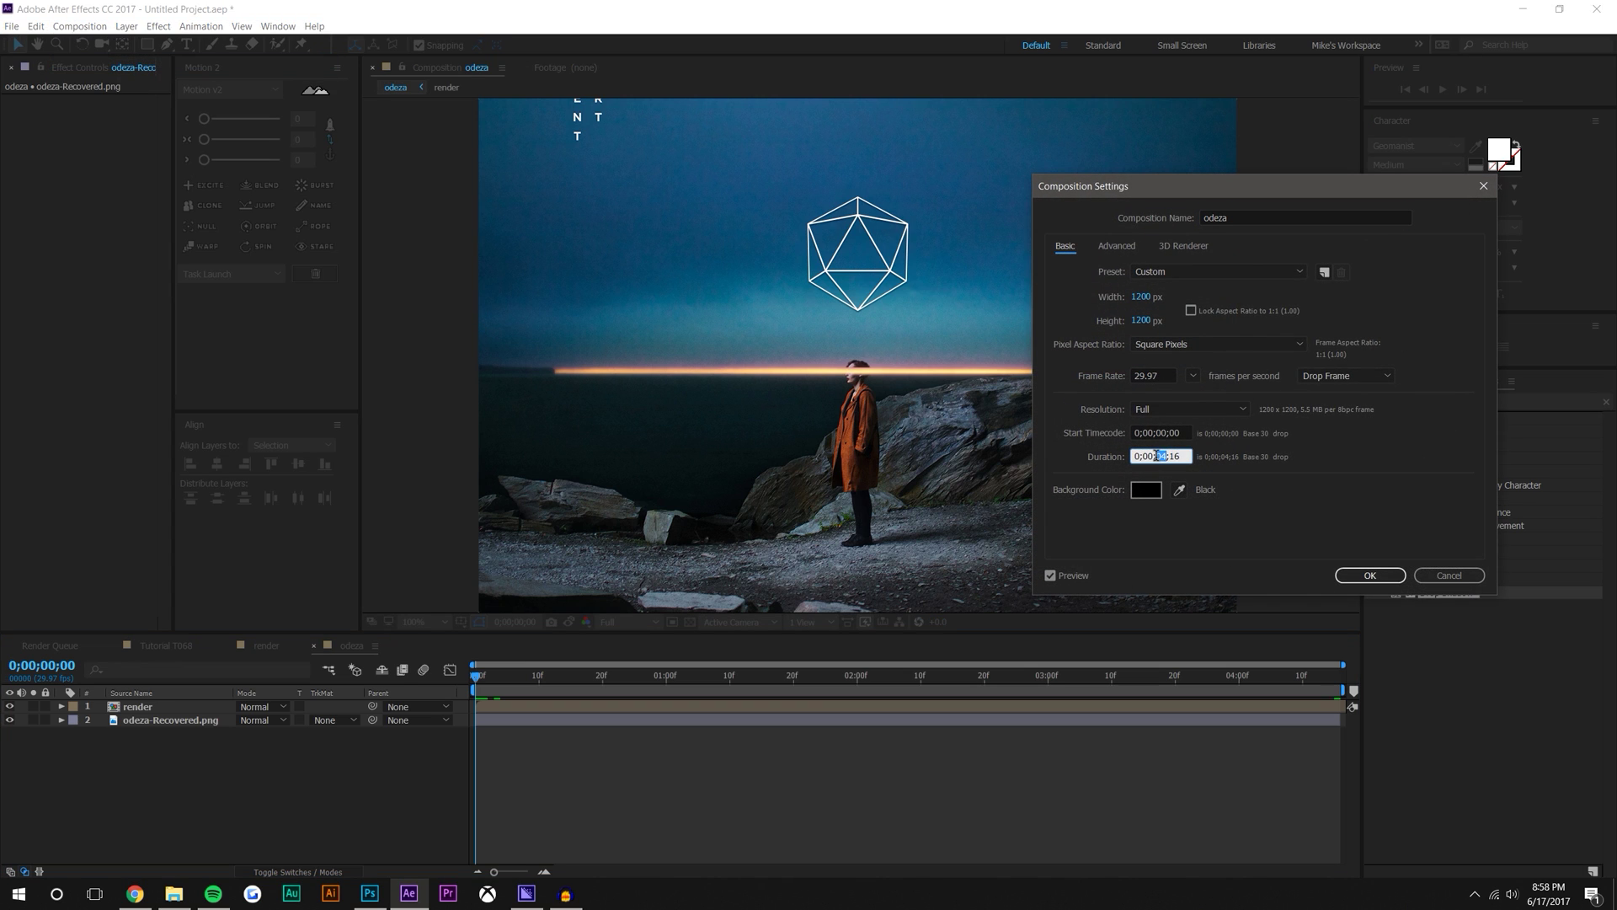
type("60")
key("Return")
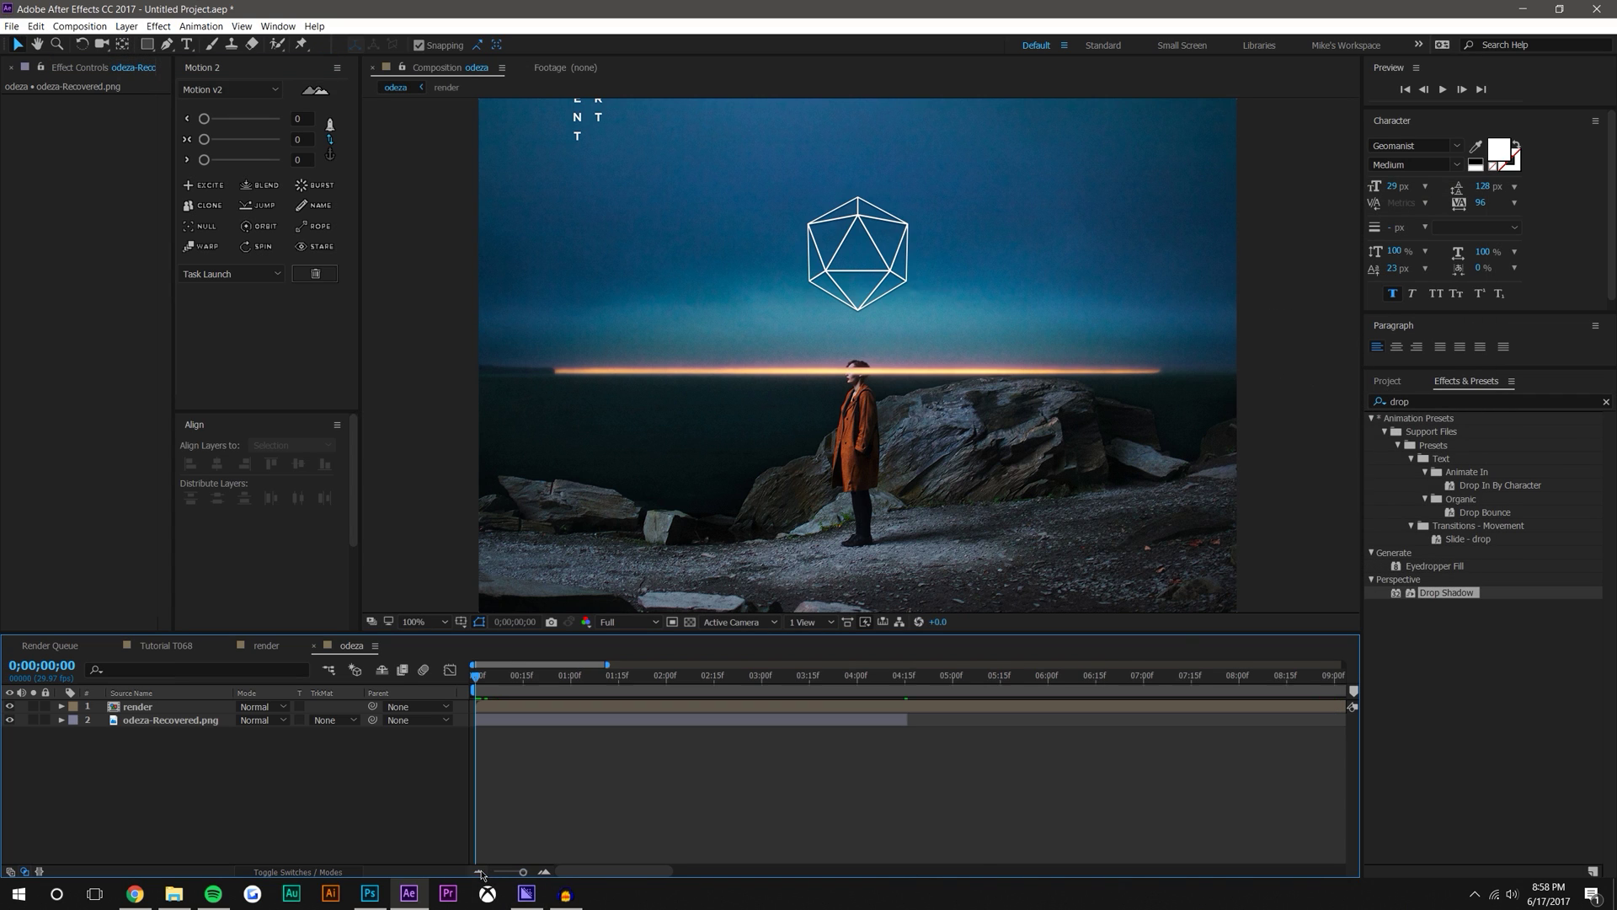
Extend the odeza-Recovered.png layer's out point to the end of the comp
left_click_drag(540, 719, 1345, 720)
left_click_drag(1280, 678, 361, 706)
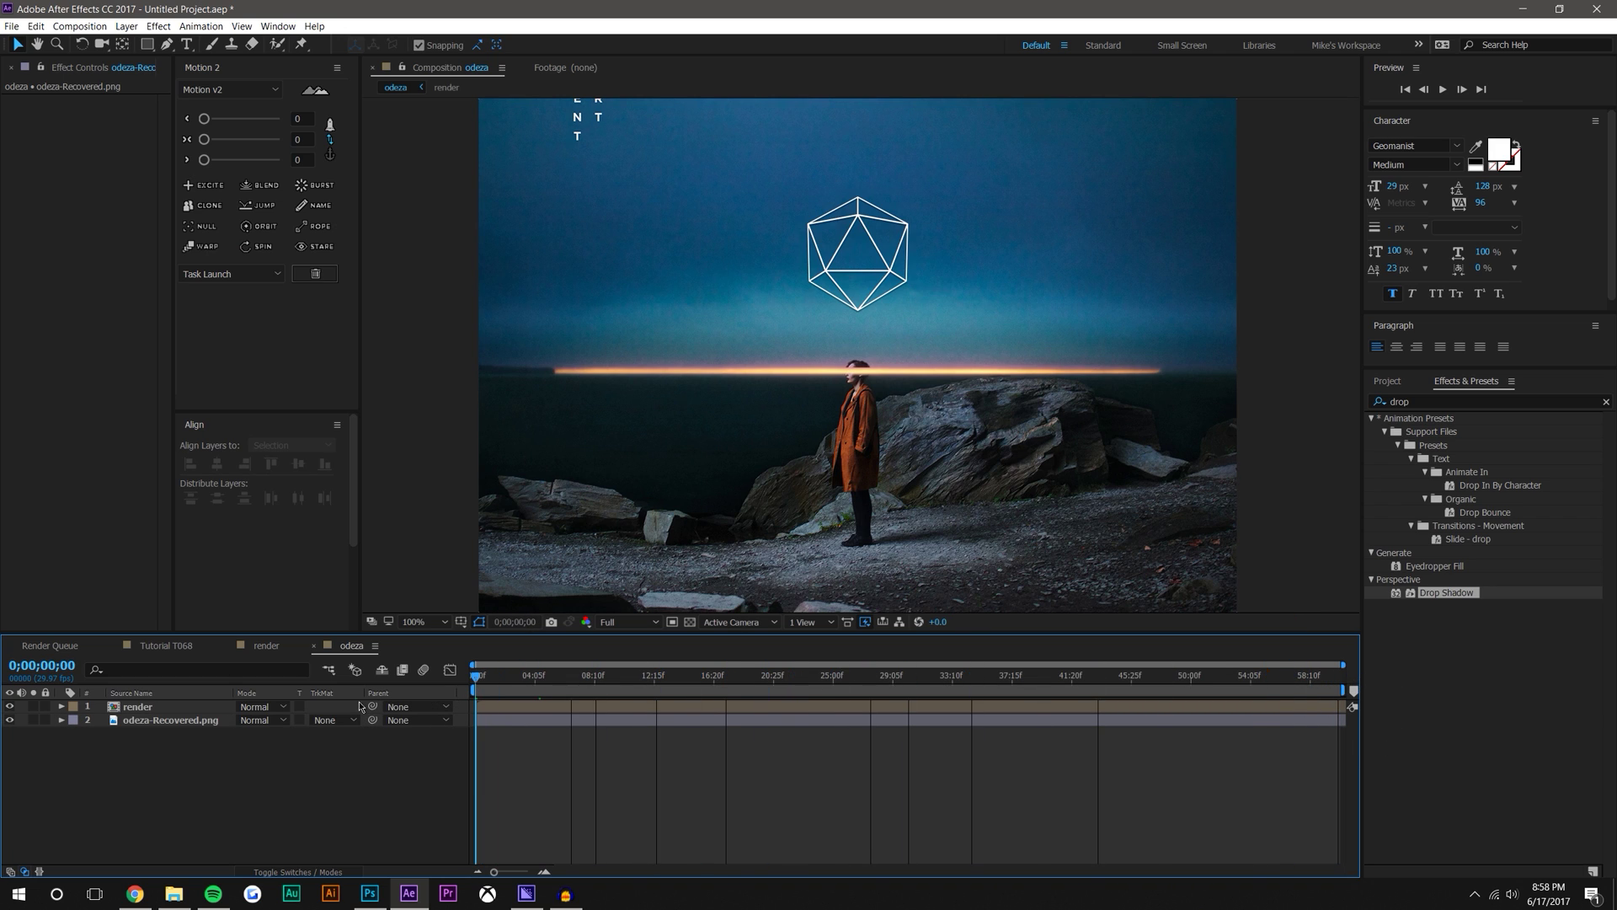
left_click(410, 706)
Enable Time Remapping on the render layer
right_click(131, 706)
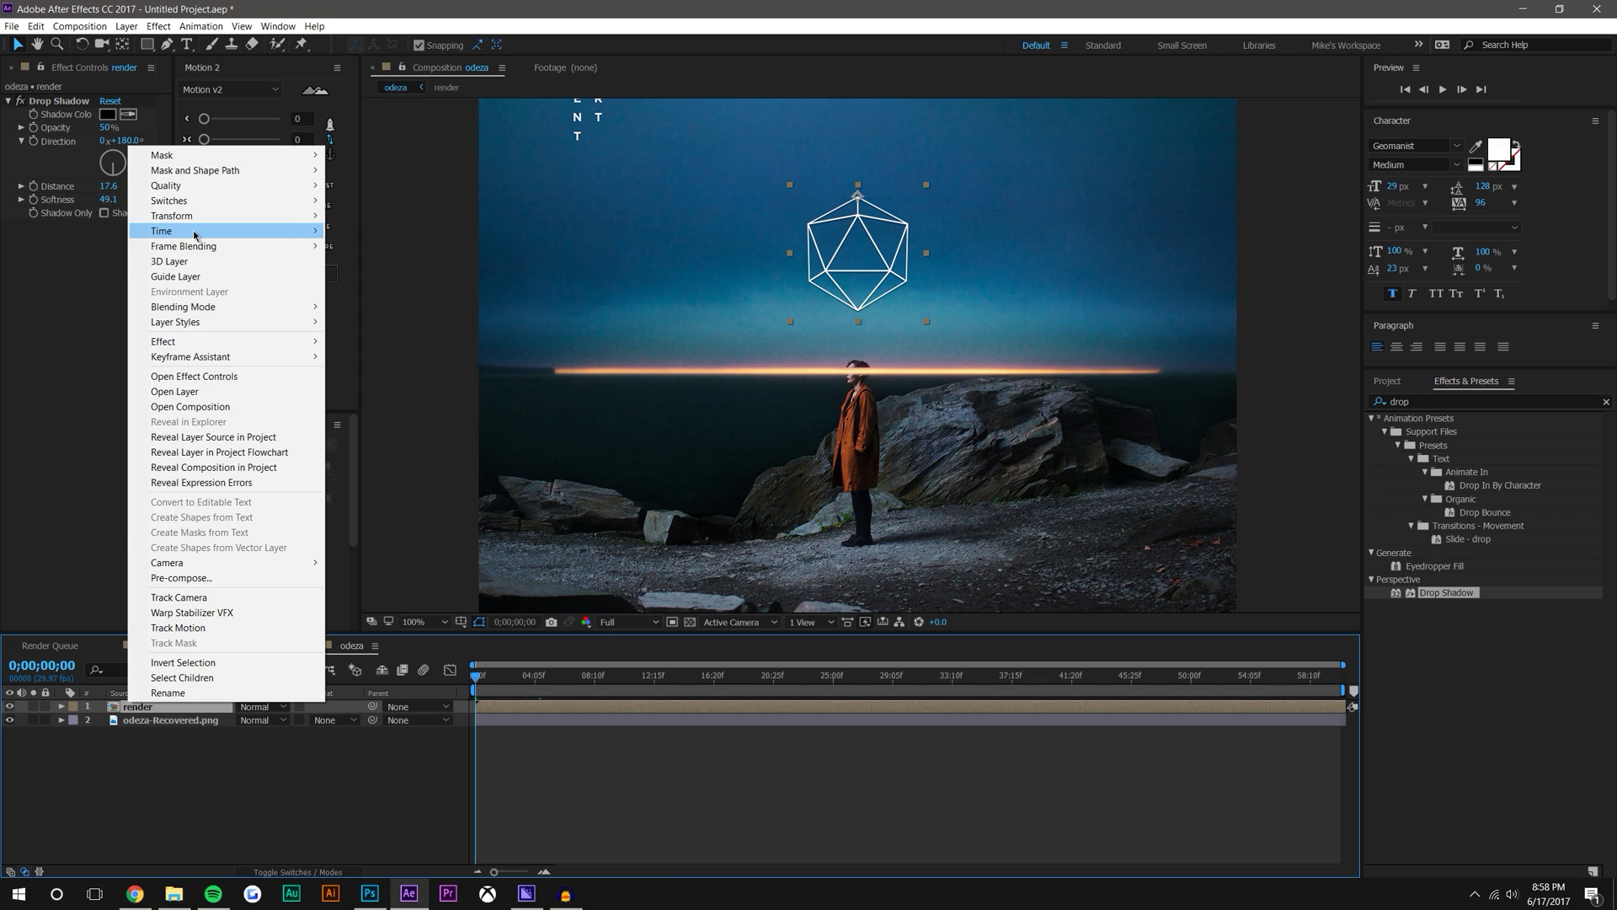
mouse_move(194, 236)
left_click(375, 230)
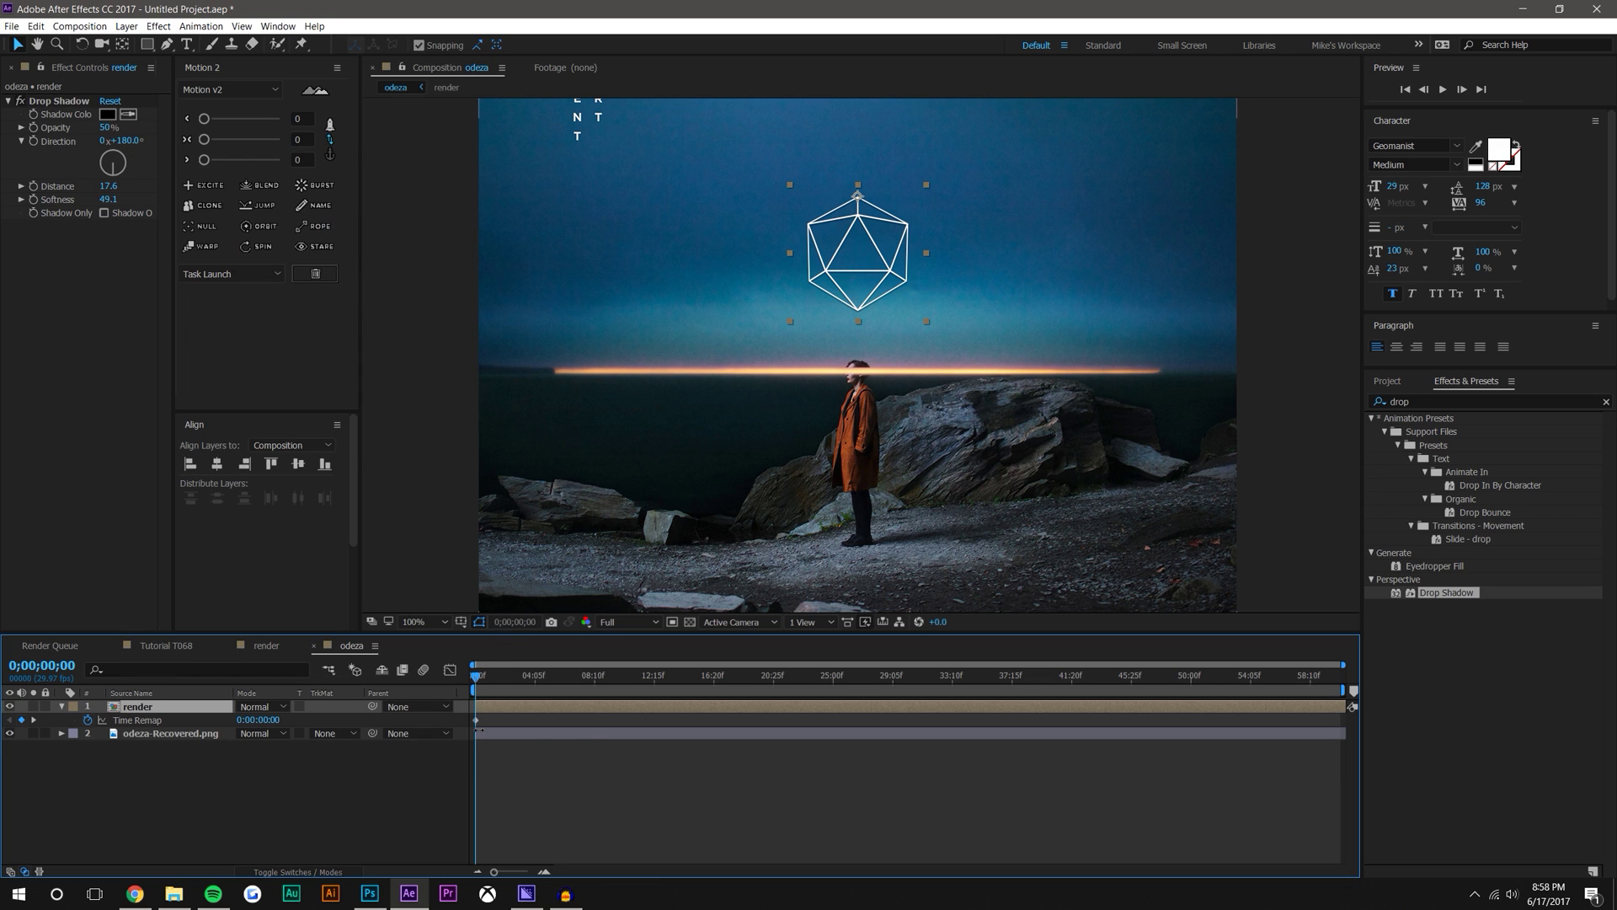
left_click_drag(471, 683, 1341, 687)
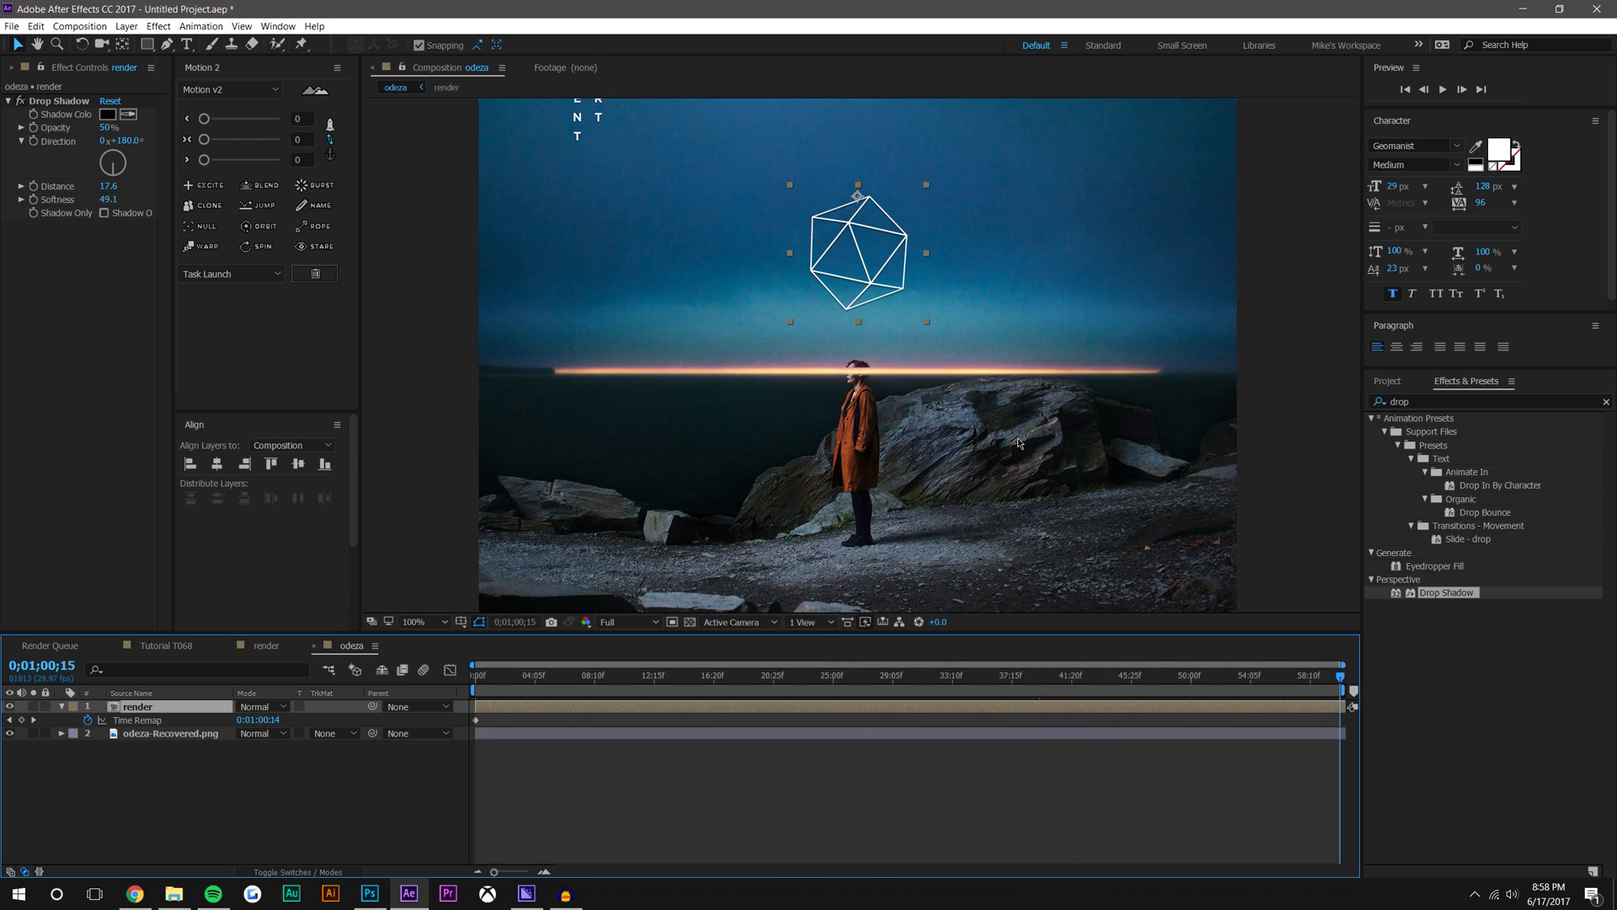
Reconfirm the comp duration in Composition Settings and zoom the timeline out
left_click(80, 26)
left_click(109, 62)
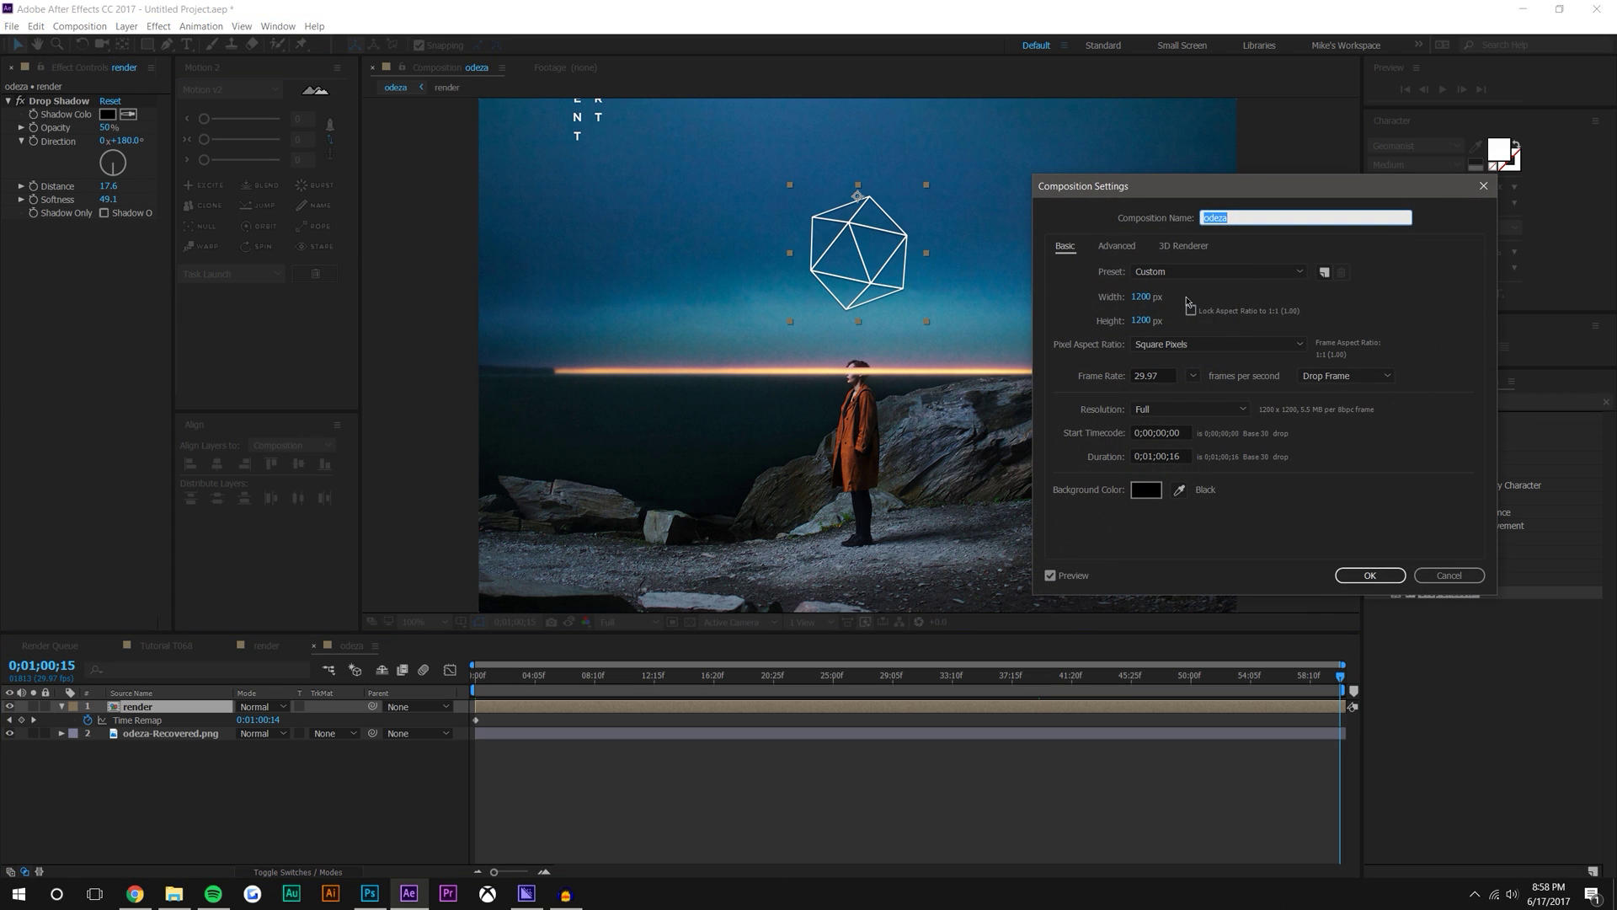
left_click(1166, 456)
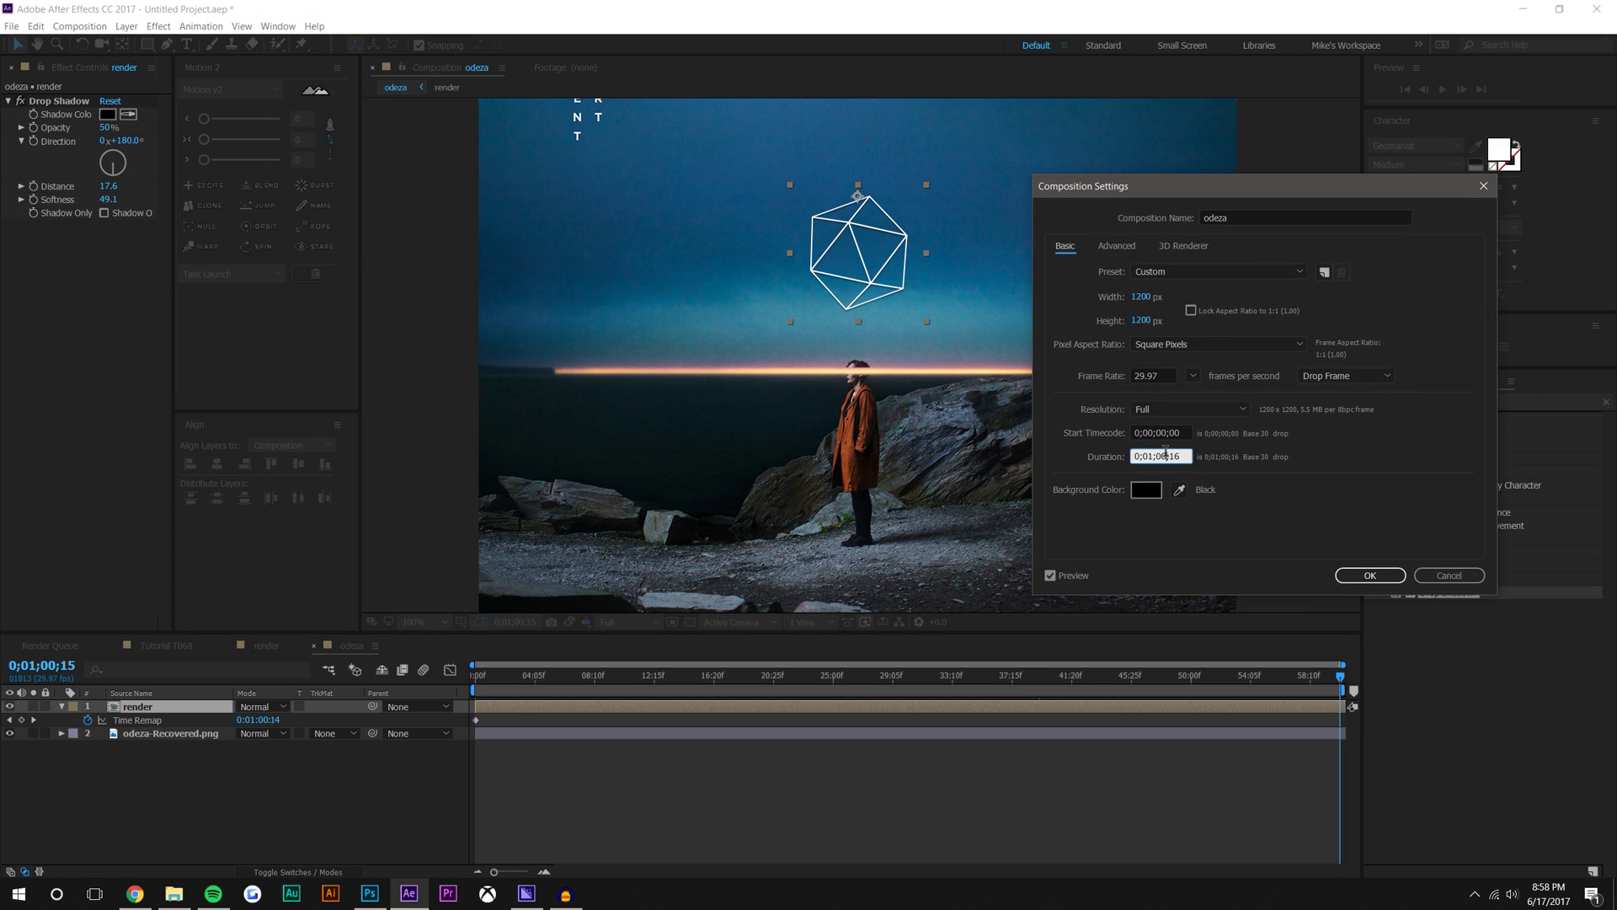
key("Return")
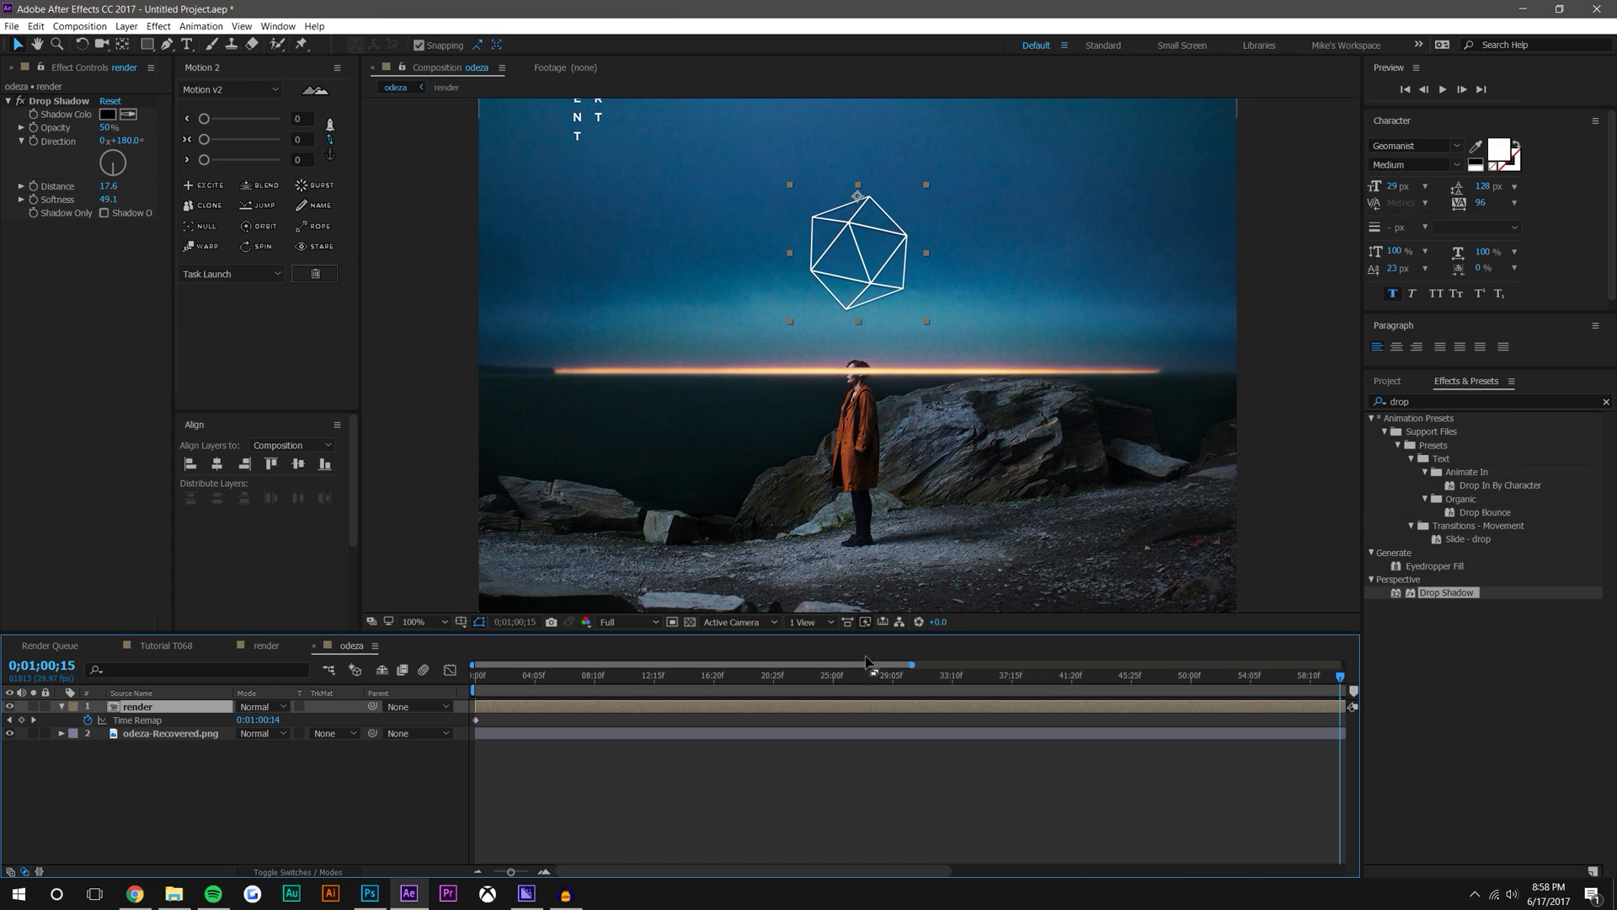
left_click(478, 873)
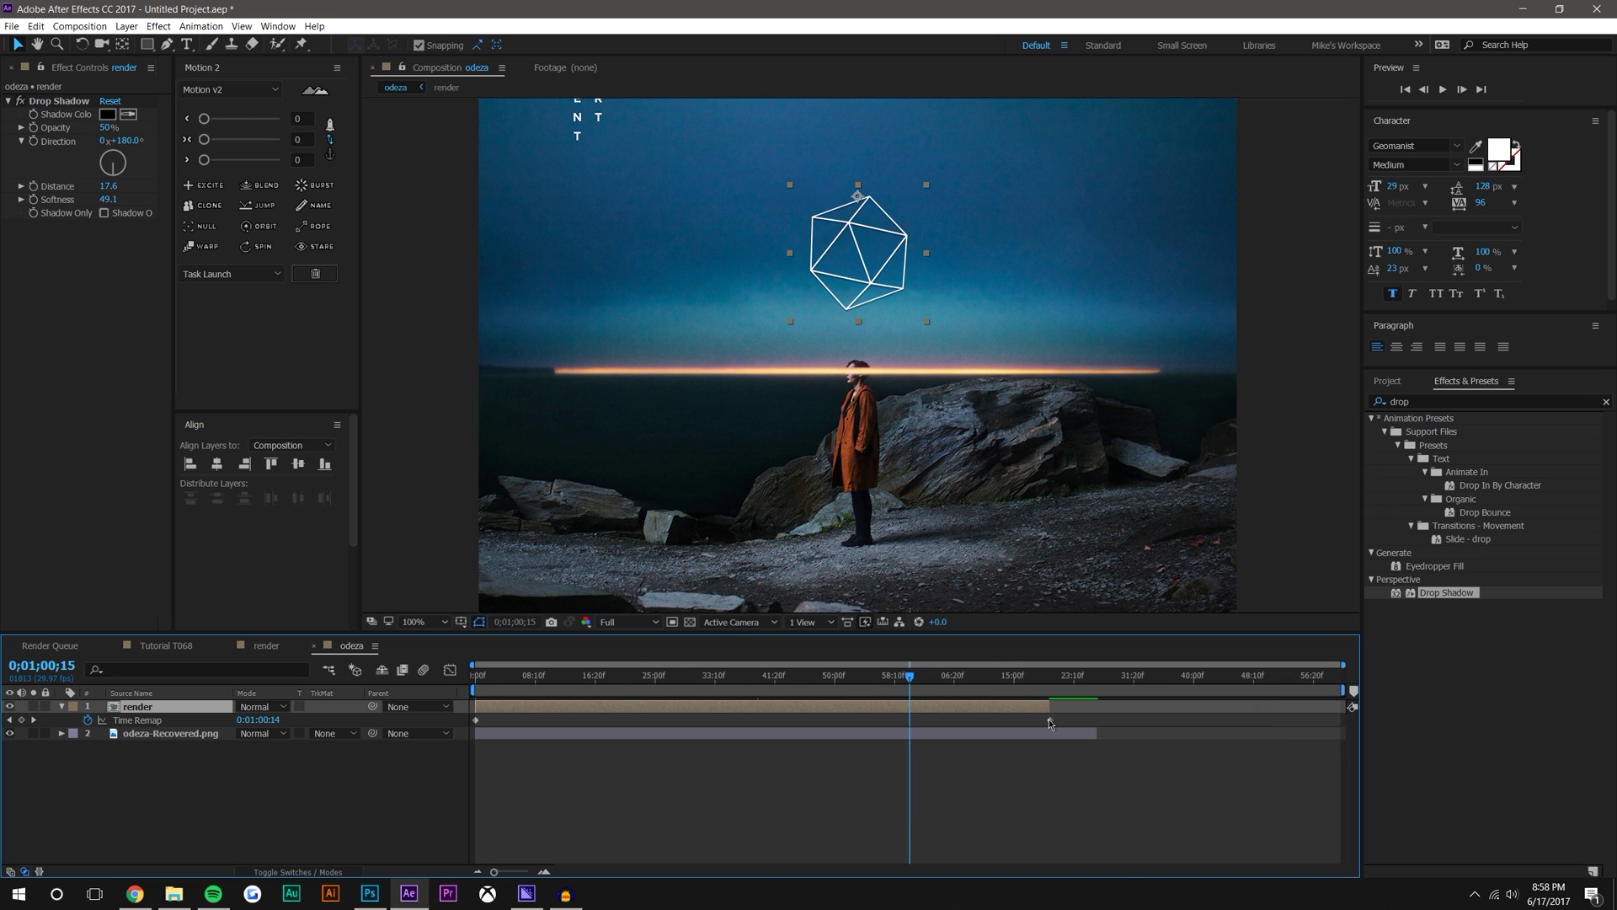
Pull the Time Remap end keyframe back to about 0;00;06;06 and preview the faster rotation
left_click_drag(1049, 723, 593, 743)
left_click_drag(508, 677, 603, 677)
left_click(544, 874)
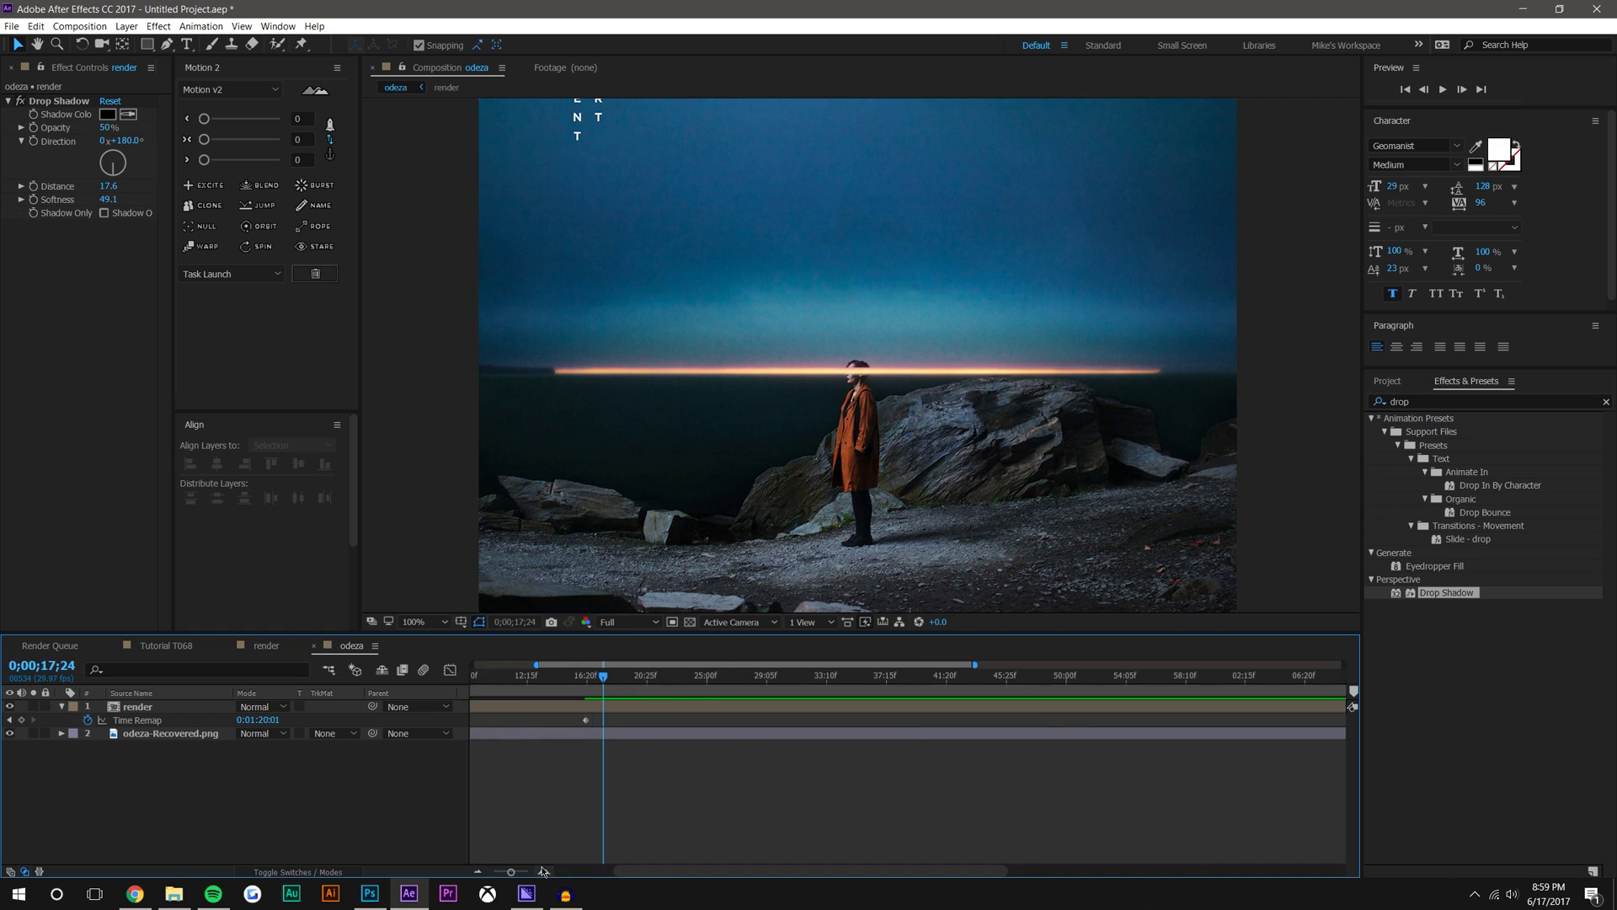
left_click(544, 874)
left_click_drag(950, 722, 880, 720)
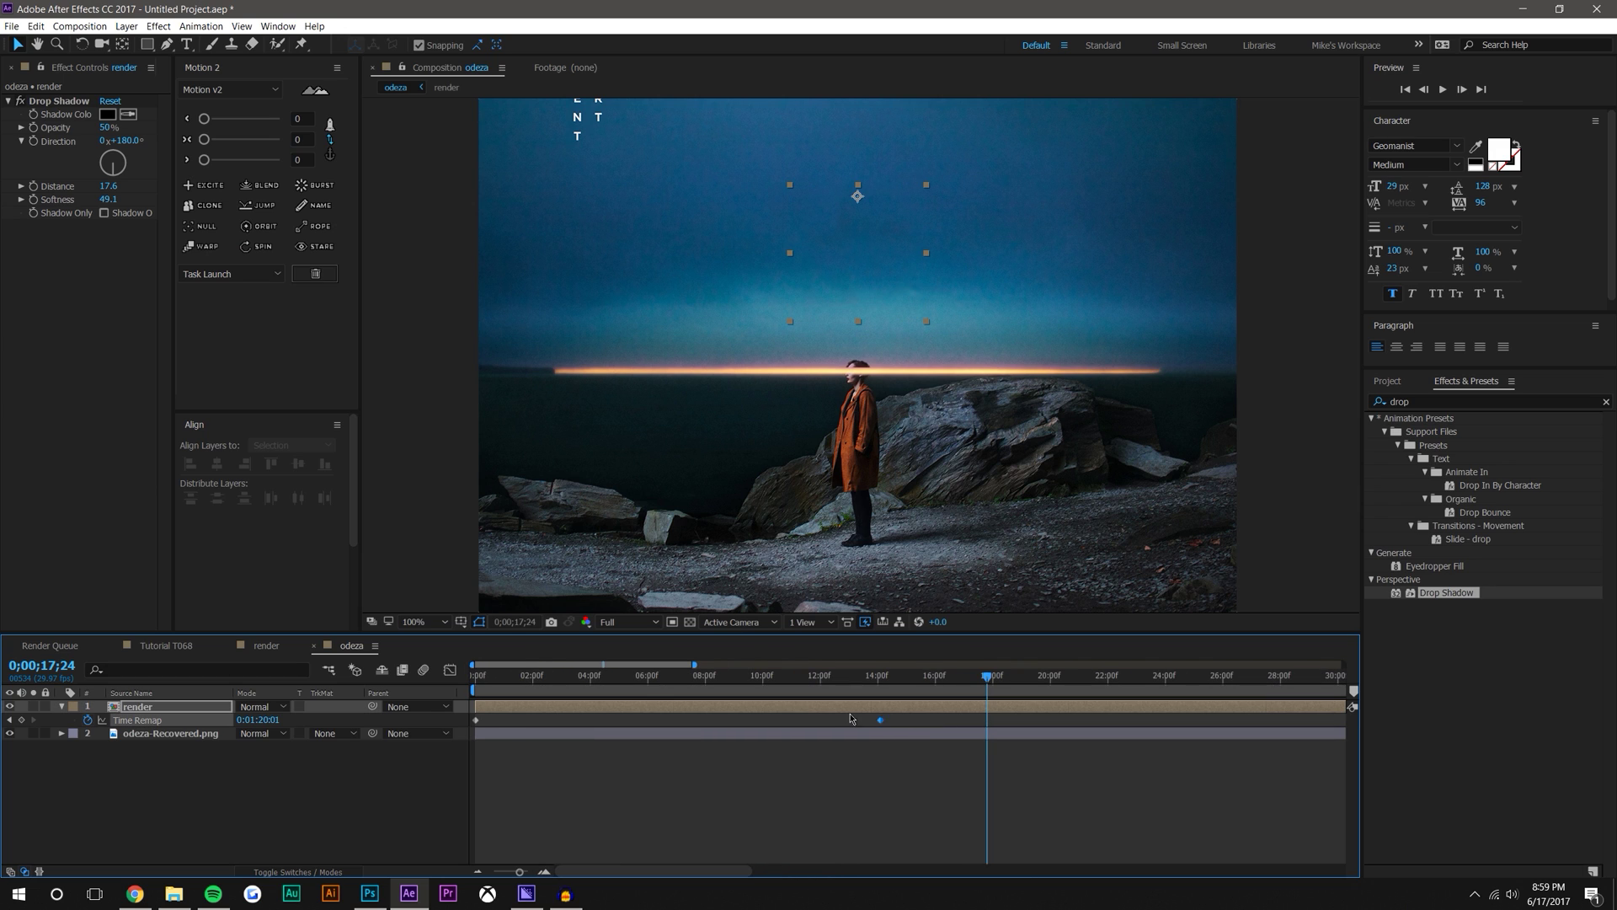
left_click_drag(656, 724, 645, 725)
key("Home")
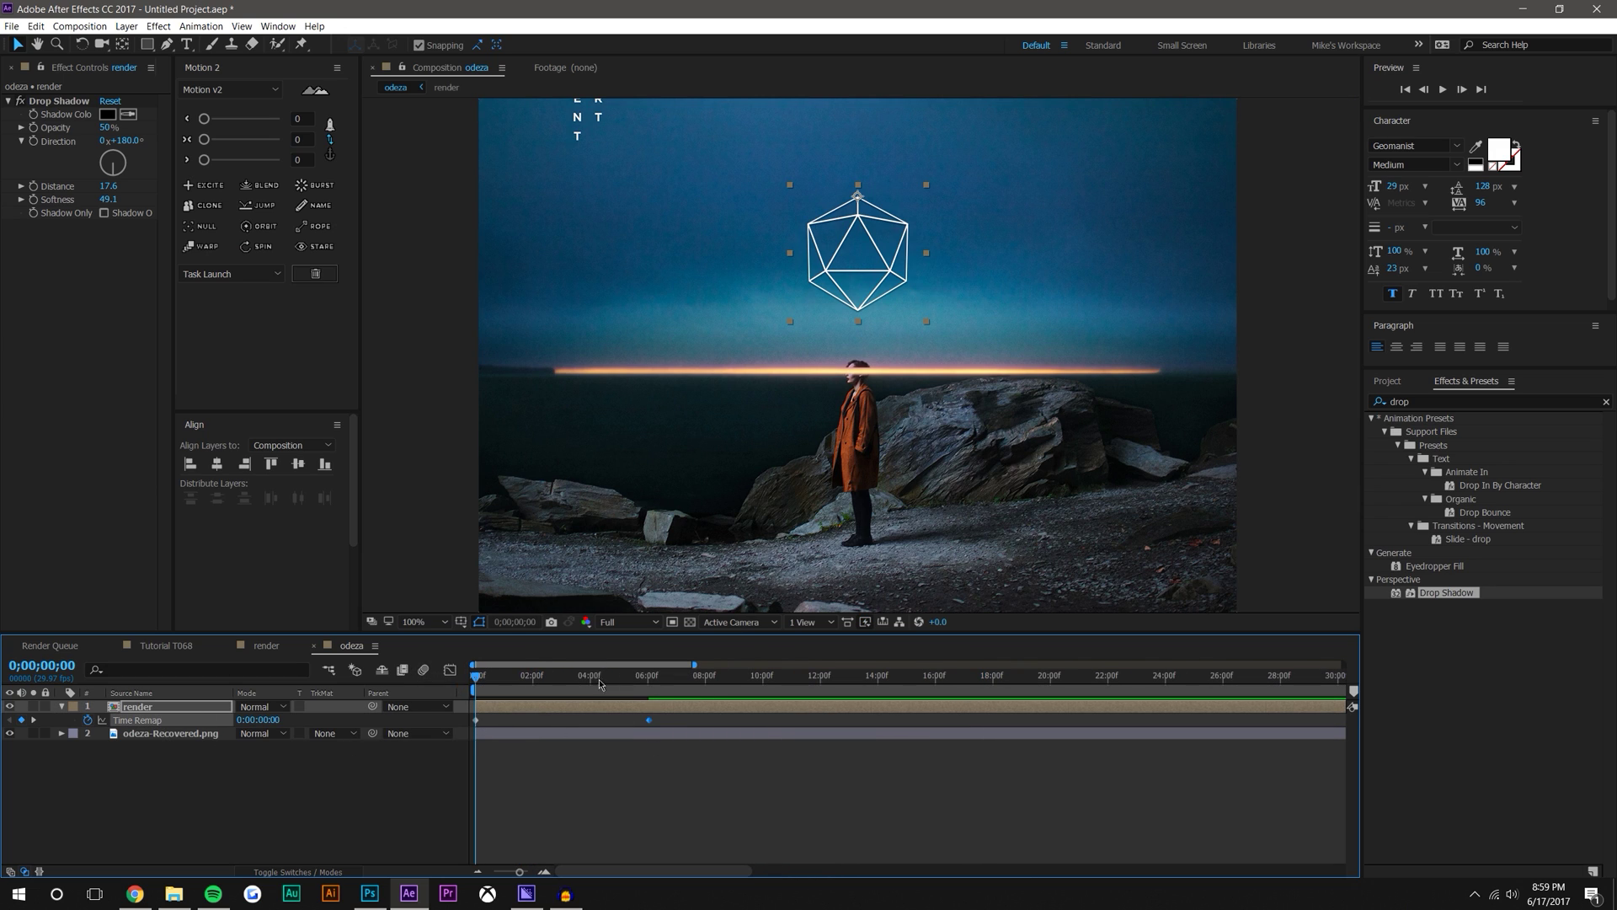
left_click_drag(599, 679, 661, 683)
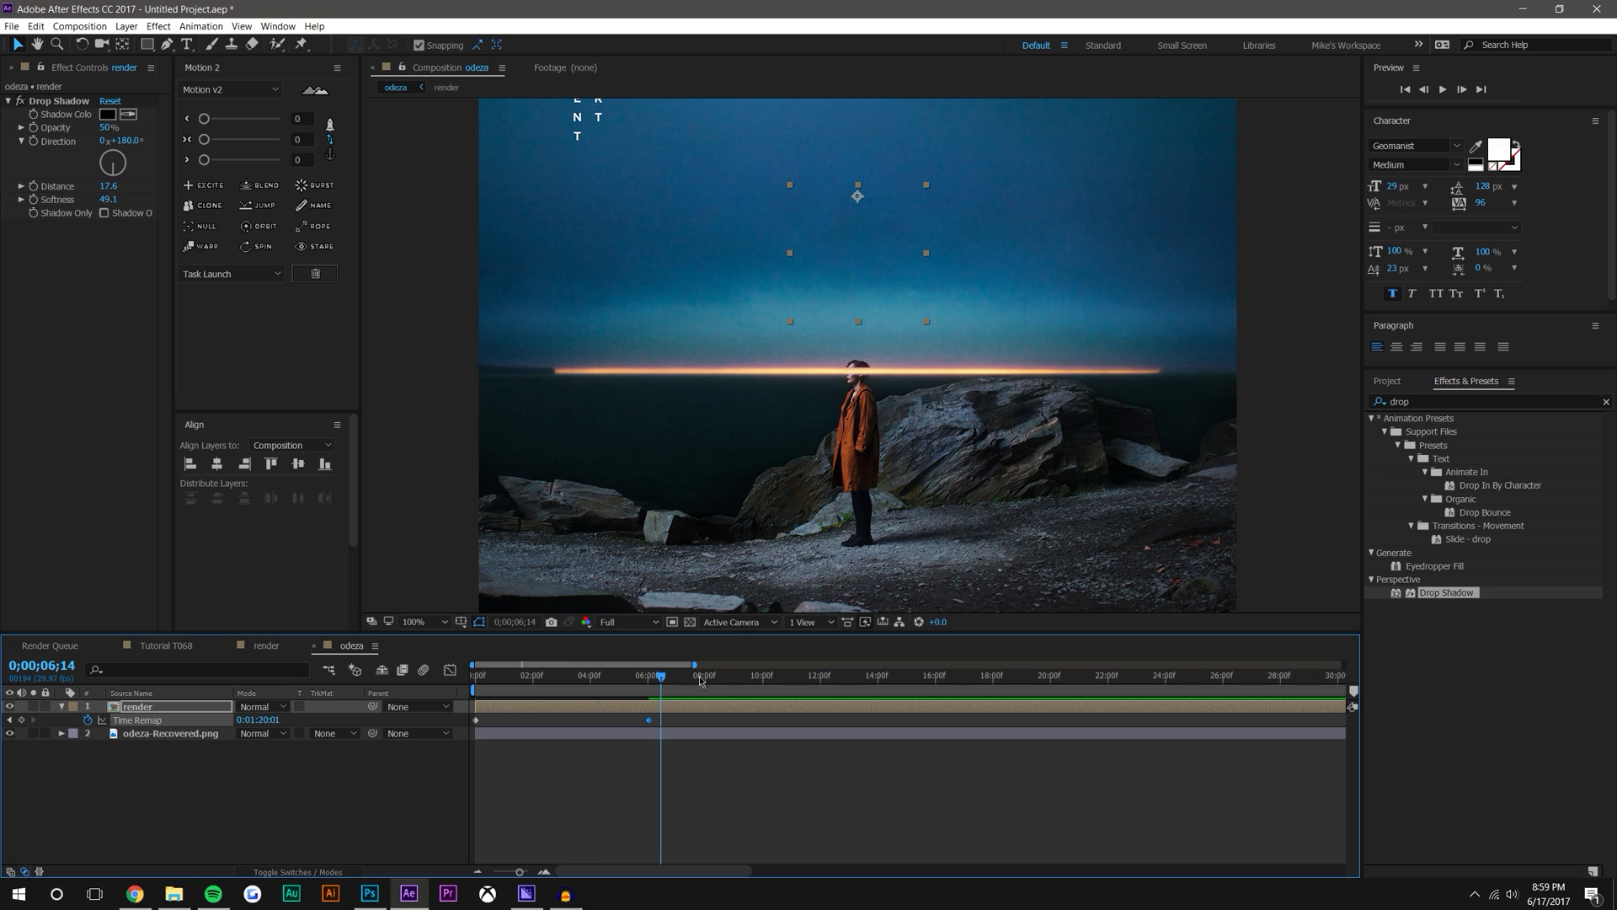
Change the odeza composition Duration to 10 seconds
left_click(80, 27)
left_click(93, 56)
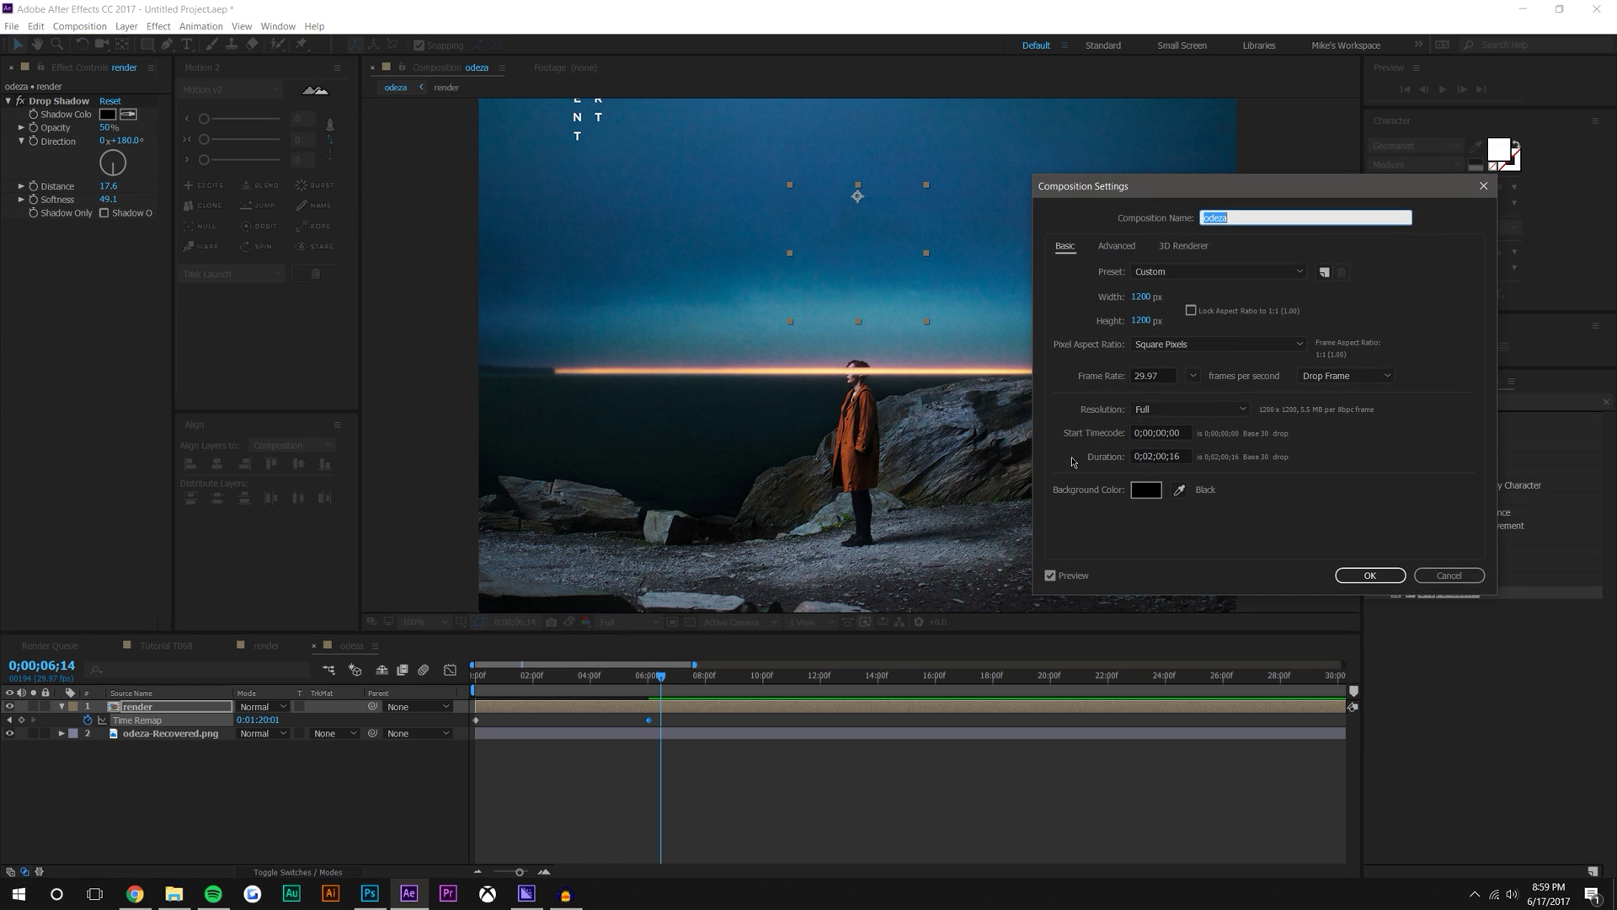
left_click(1153, 455)
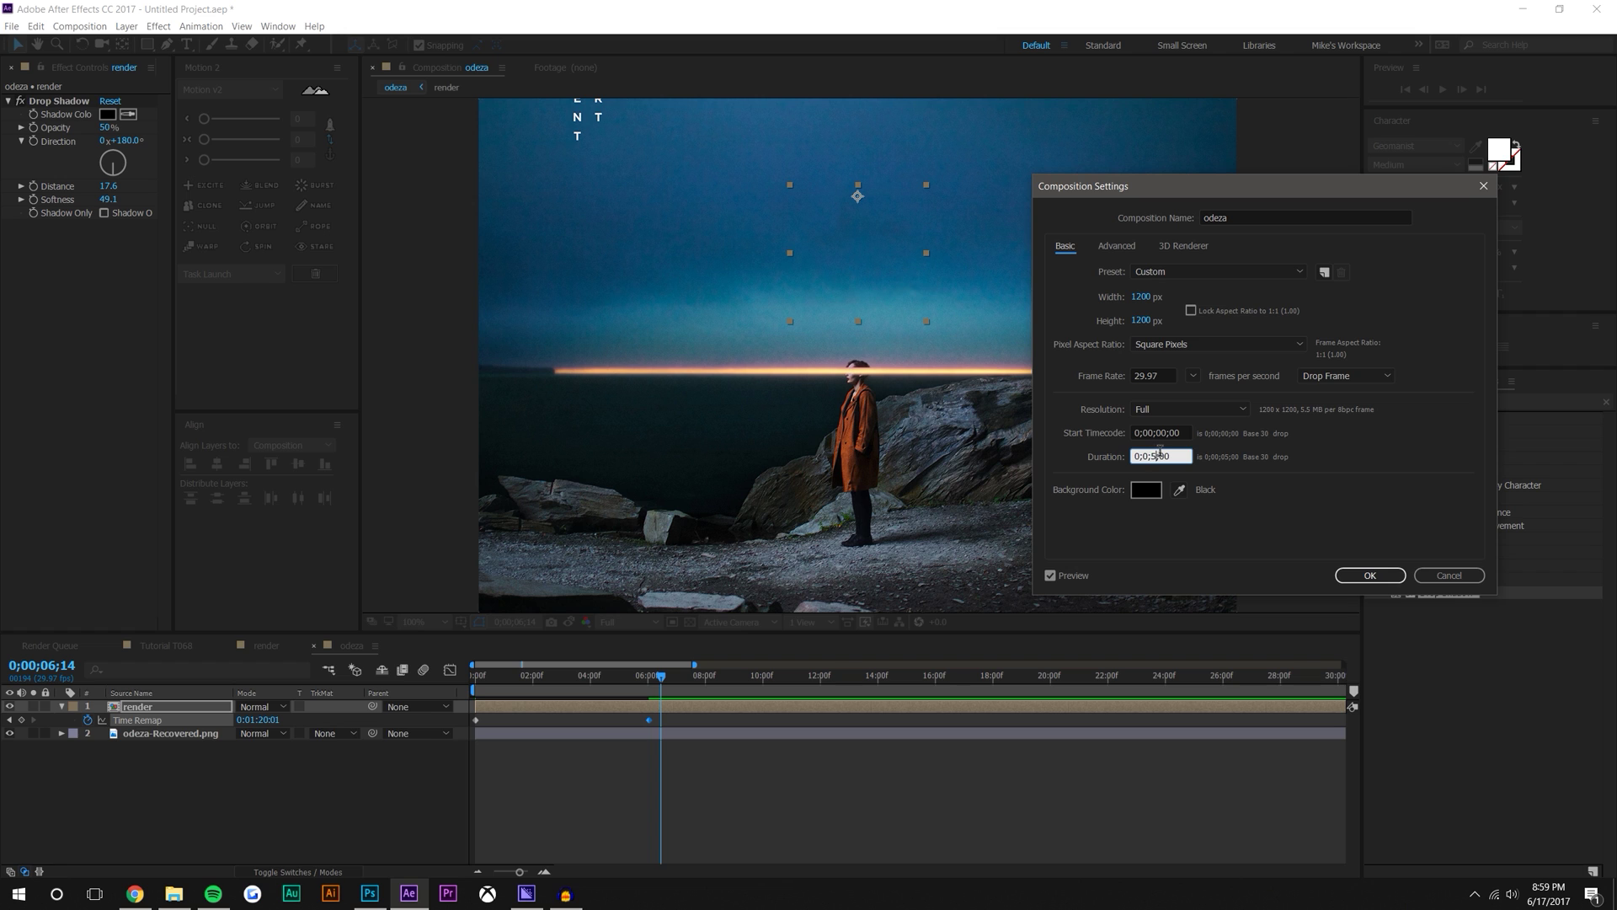
type("10")
key("Return")
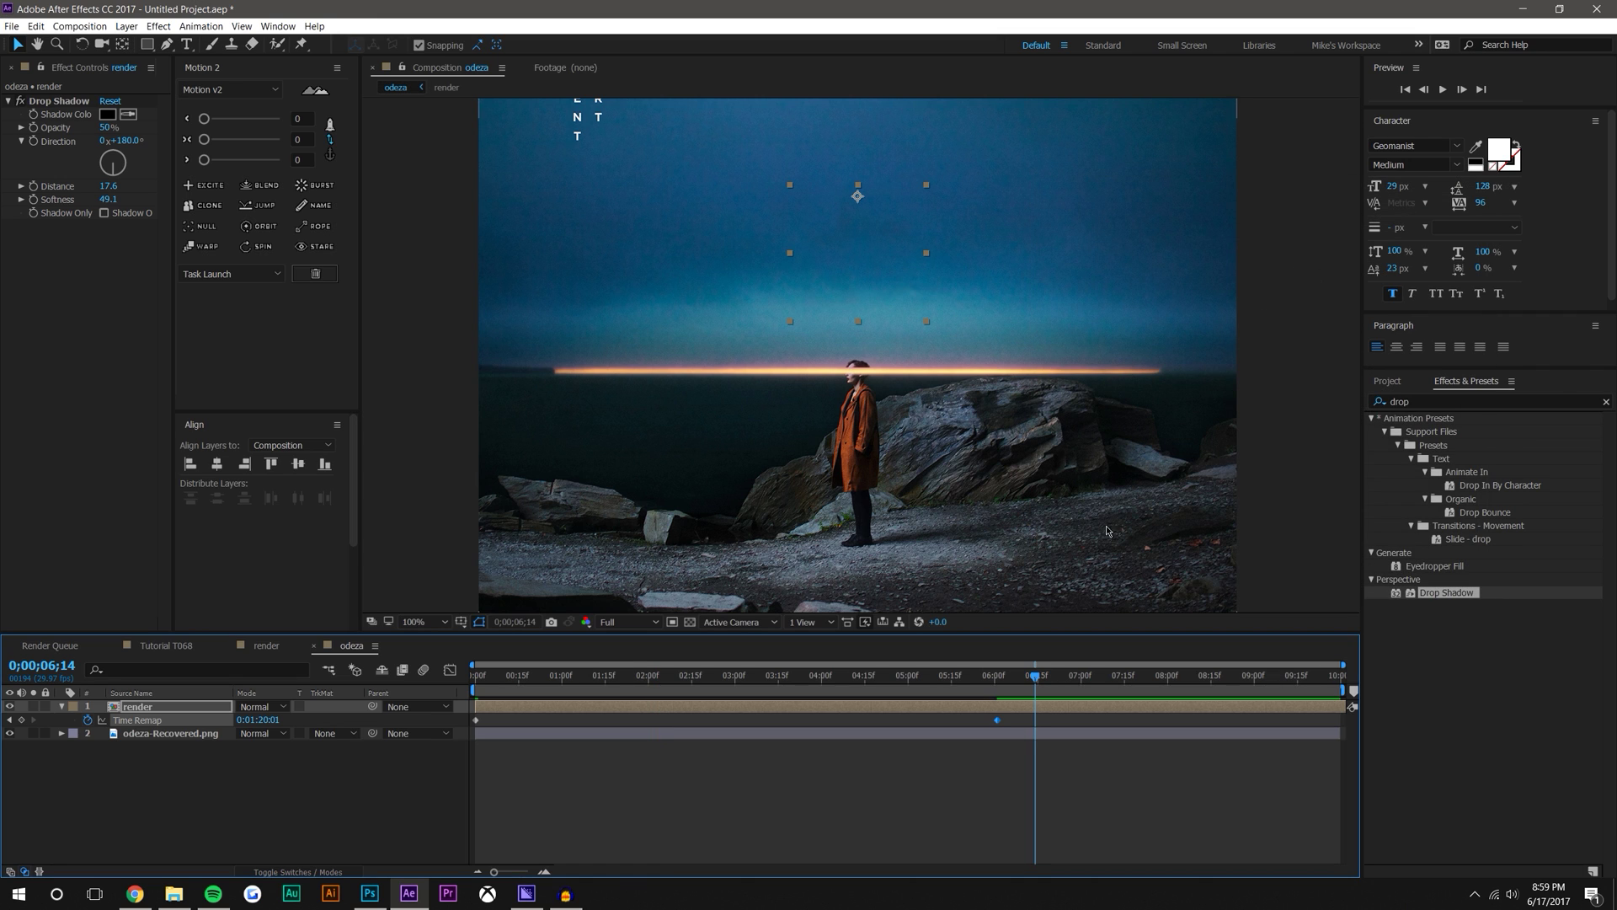
mouse_move(705, 675)
left_mouse_down()
mouse_move(606, 674)
mouse_move(772, 690)
mouse_move(638, 706)
mouse_move(692, 678)
left_mouse_up()
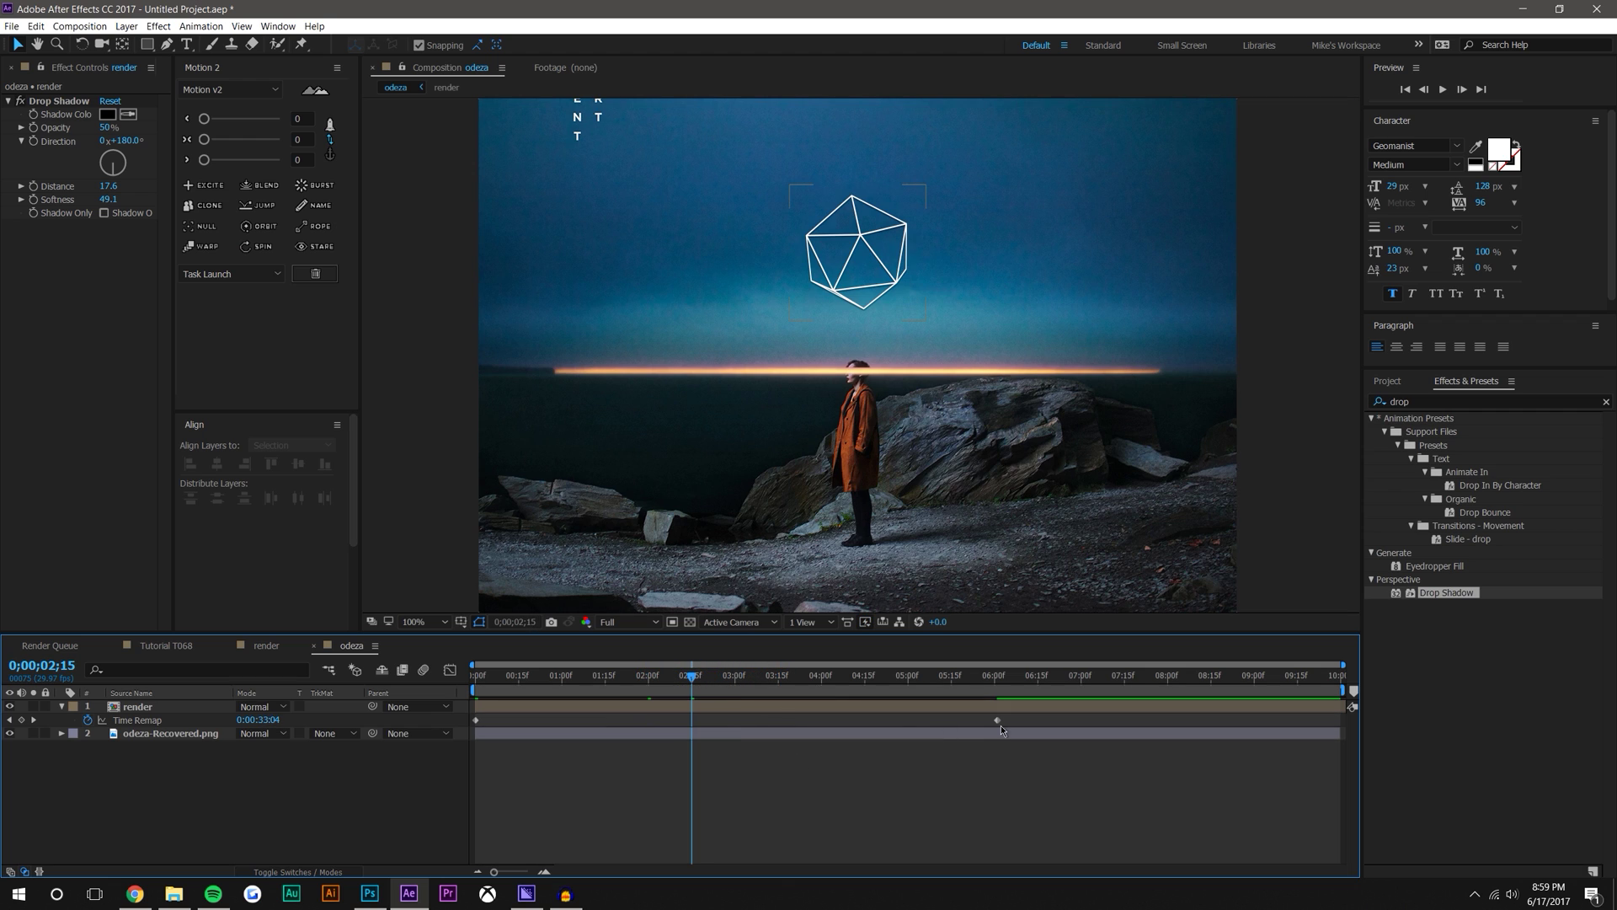
Move the Time Remap end keyframe to 0;00;02;15 and add a loopOut("cycle") expression
left_click(997, 720)
left_click_drag(973, 722, 692, 721)
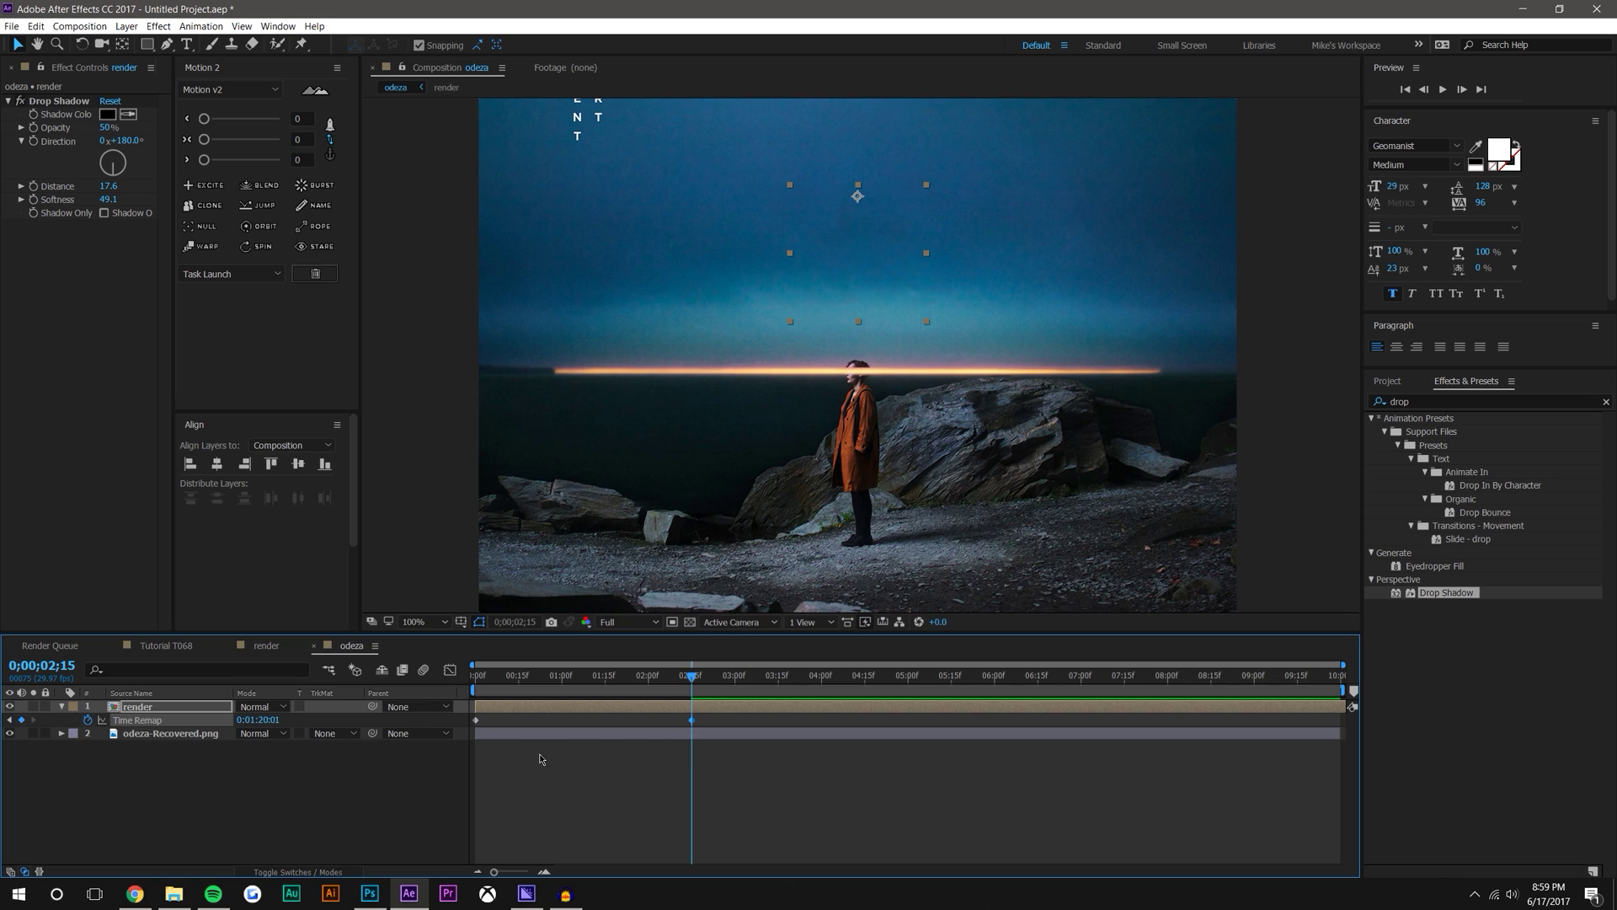
left_click(88, 720, "alt")
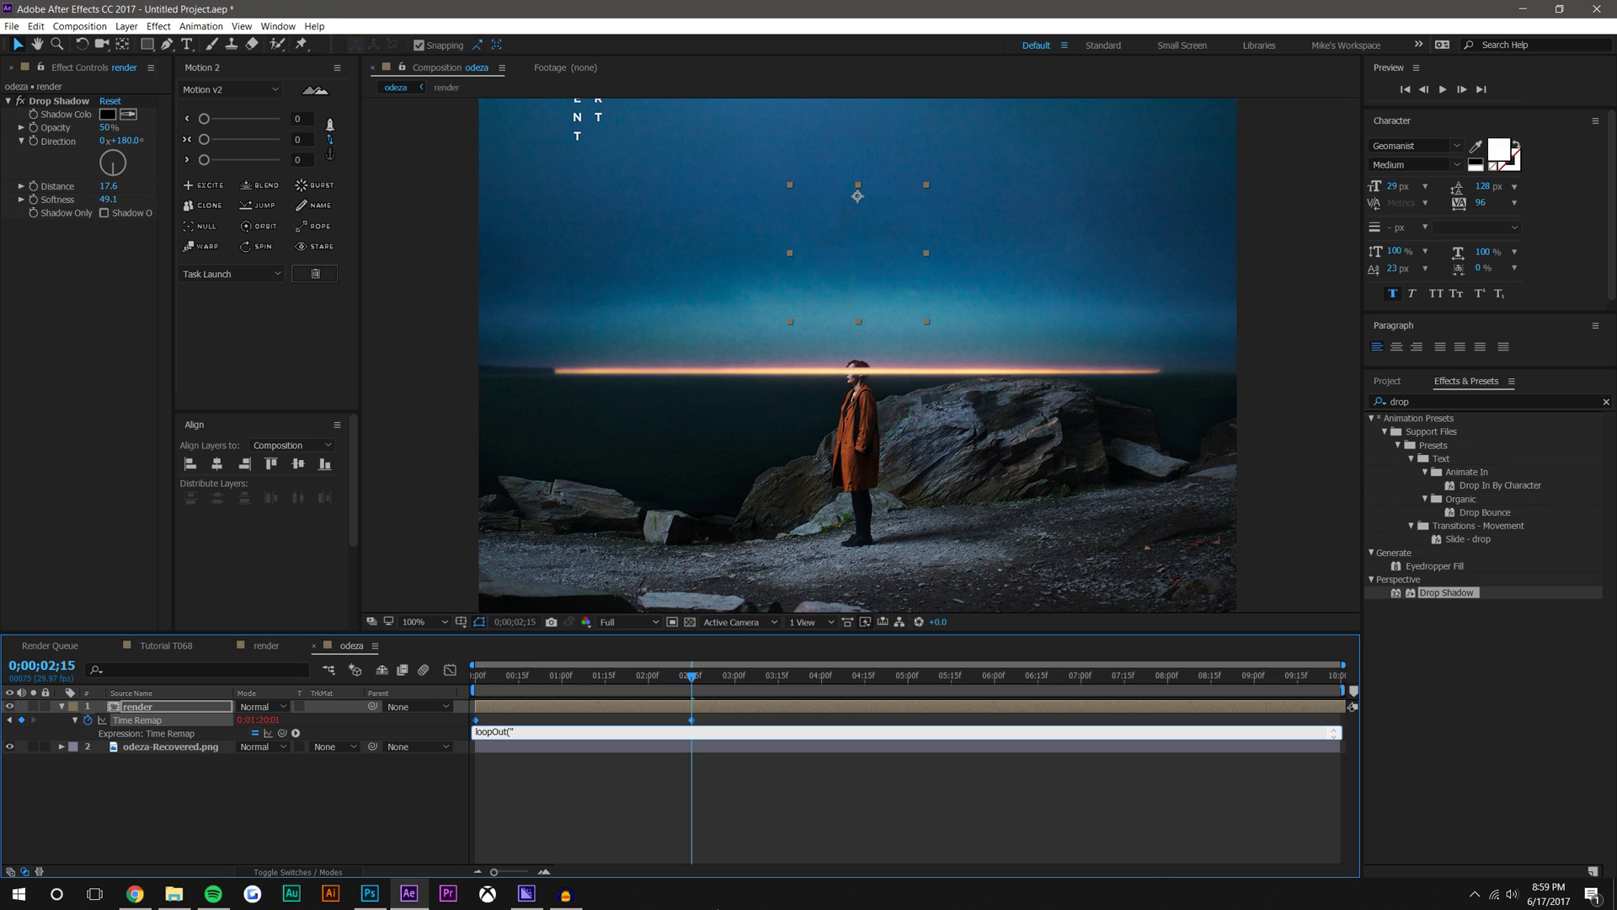
left_click(984, 785)
Preview the looping icosahedron rotation
left_click_drag(511, 677, 385, 703)
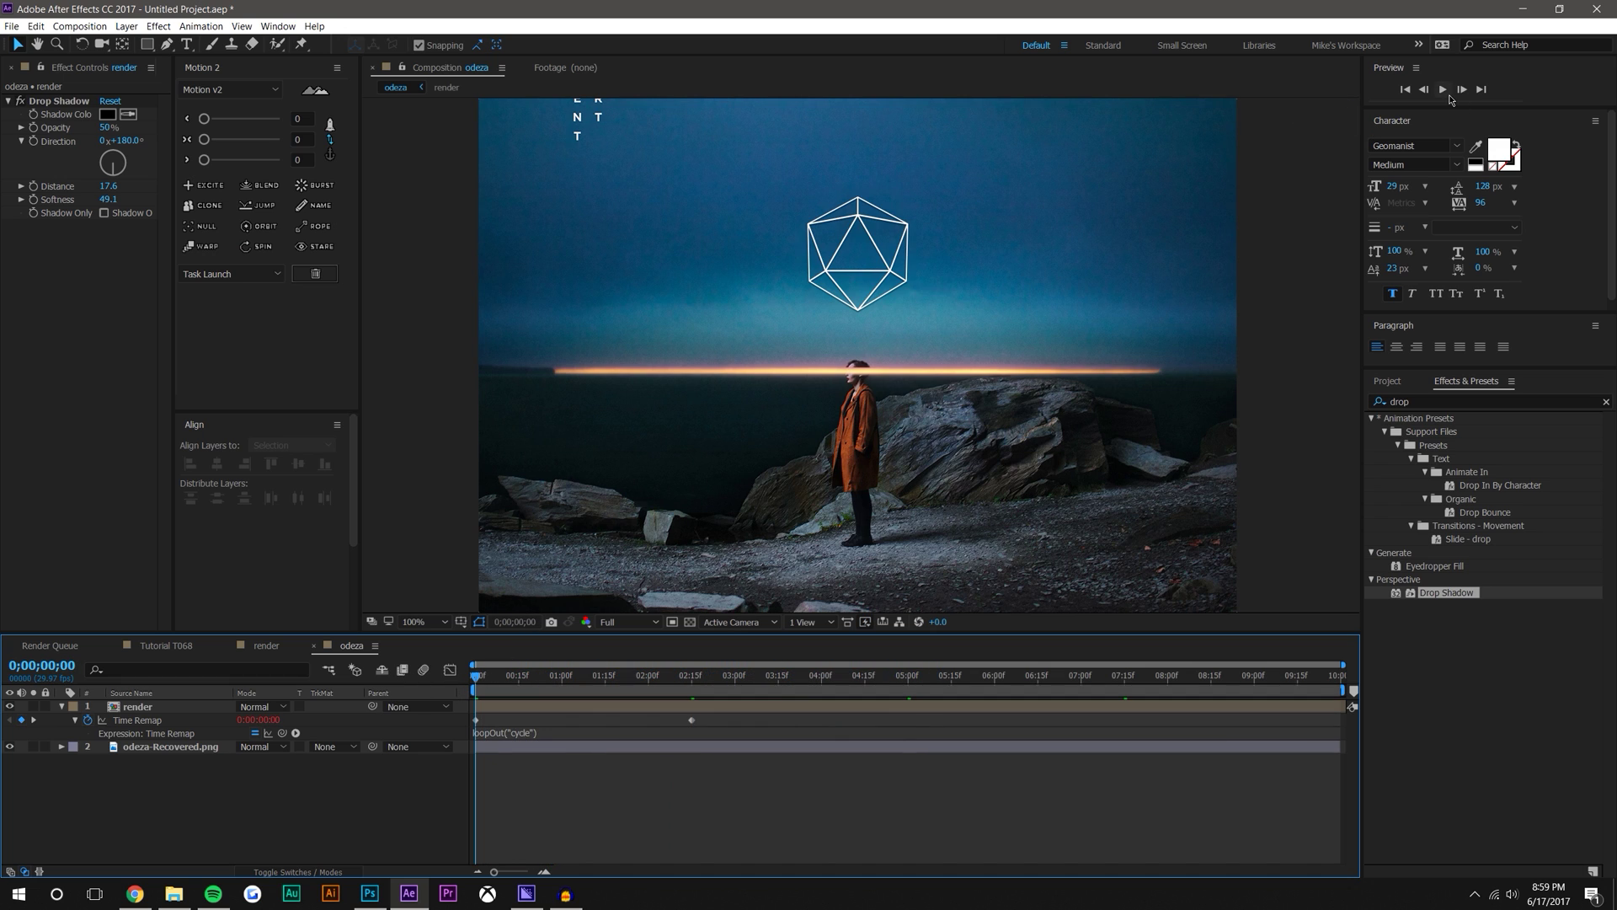
left_click(1444, 91)
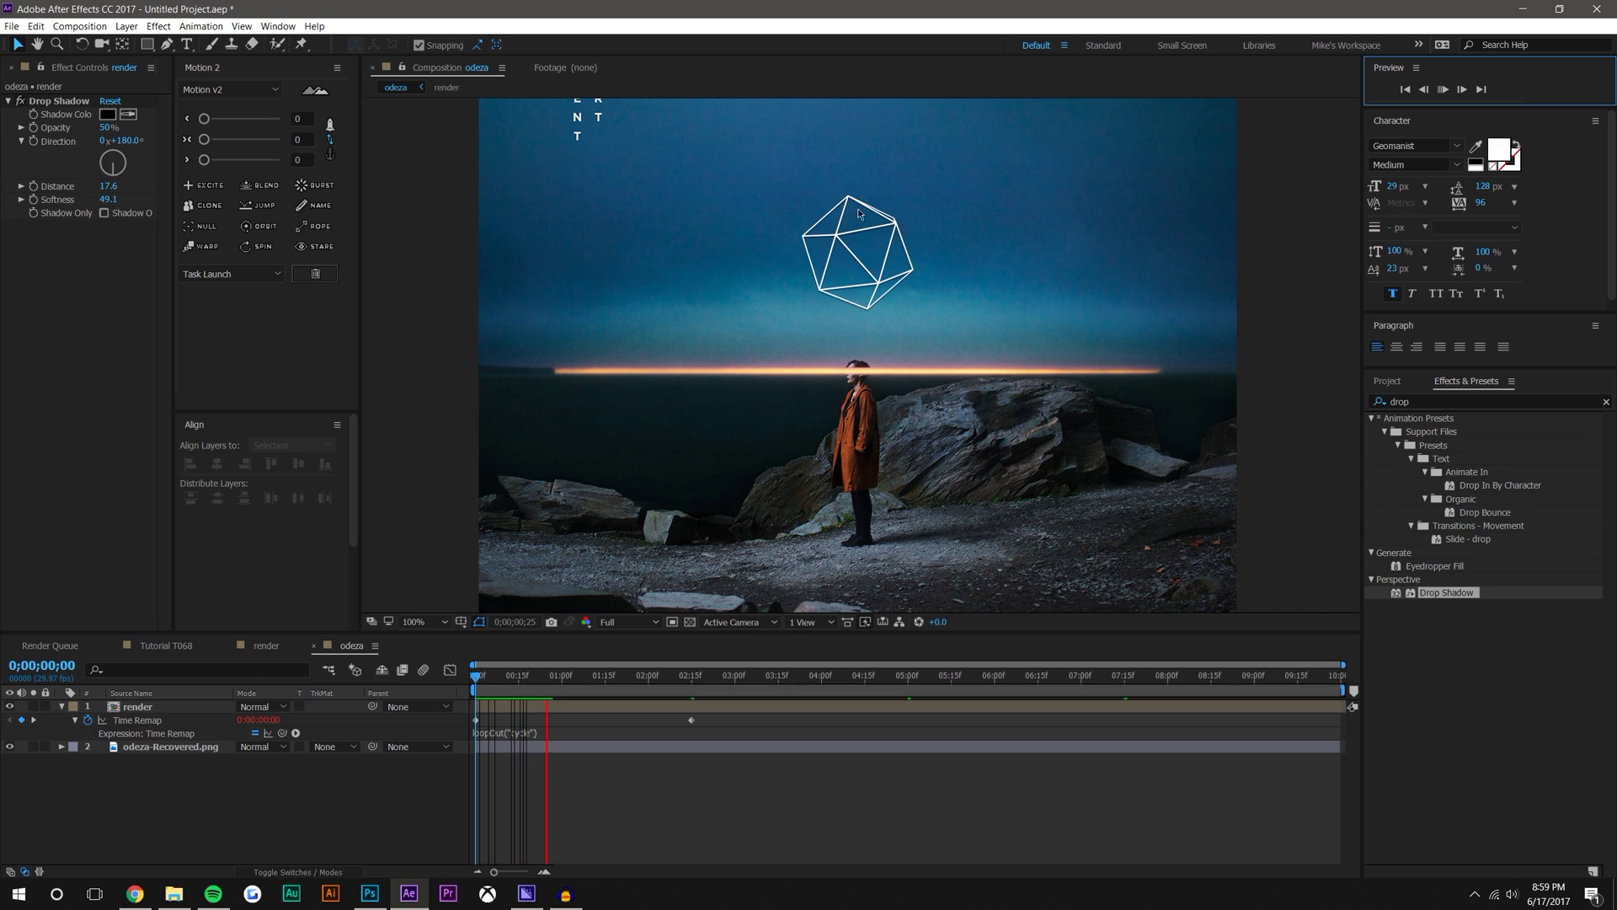
left_click(427, 678)
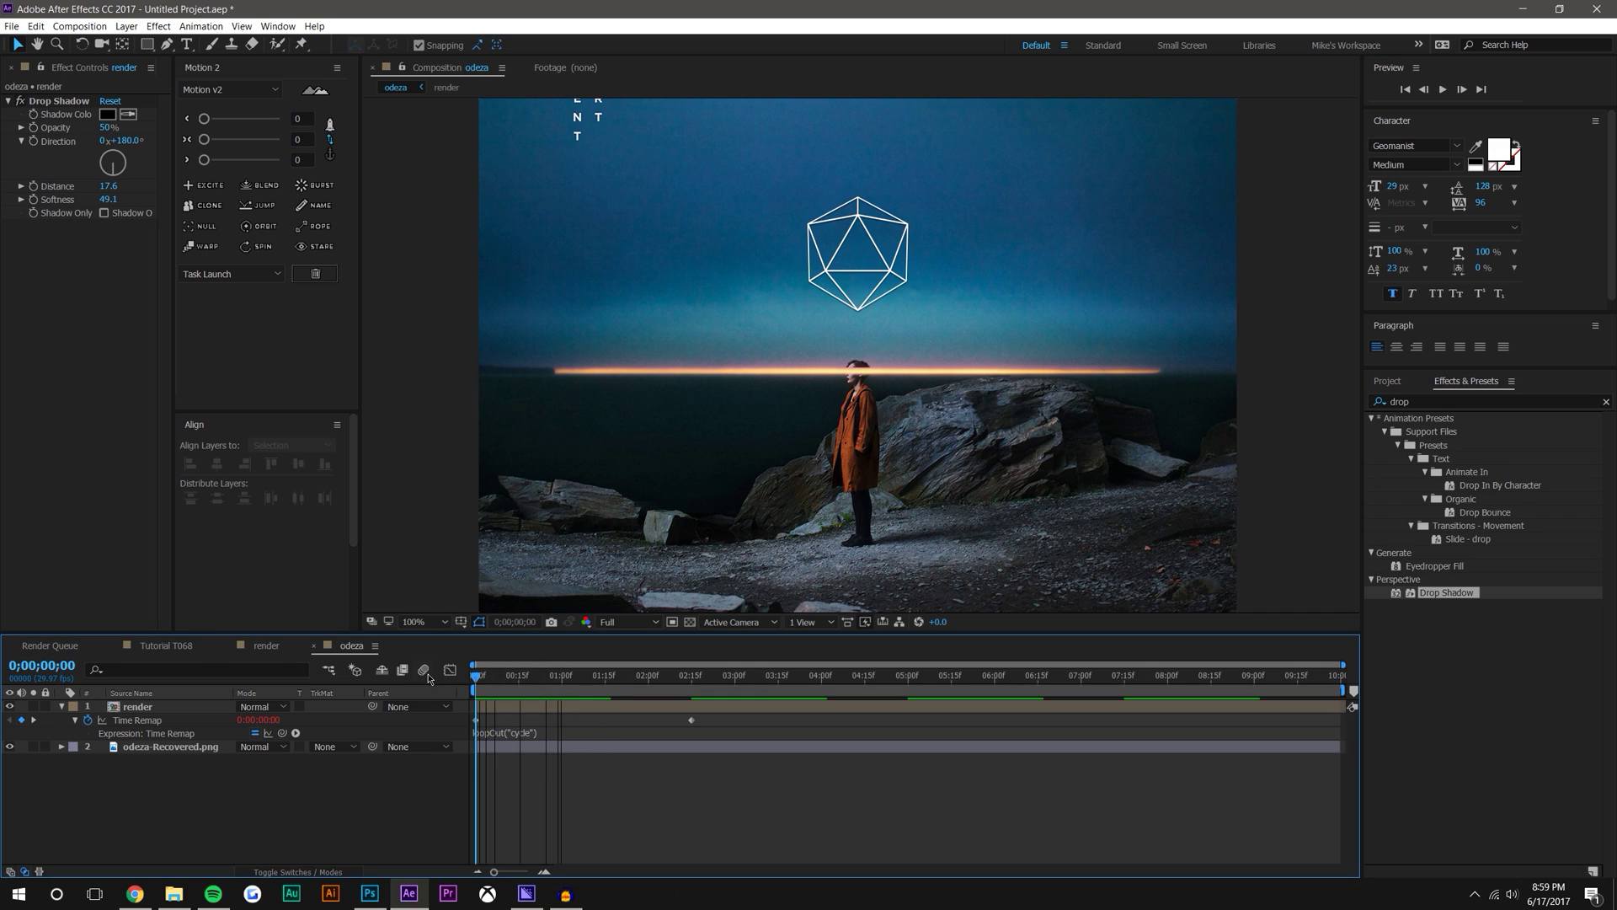
left_click(139, 712)
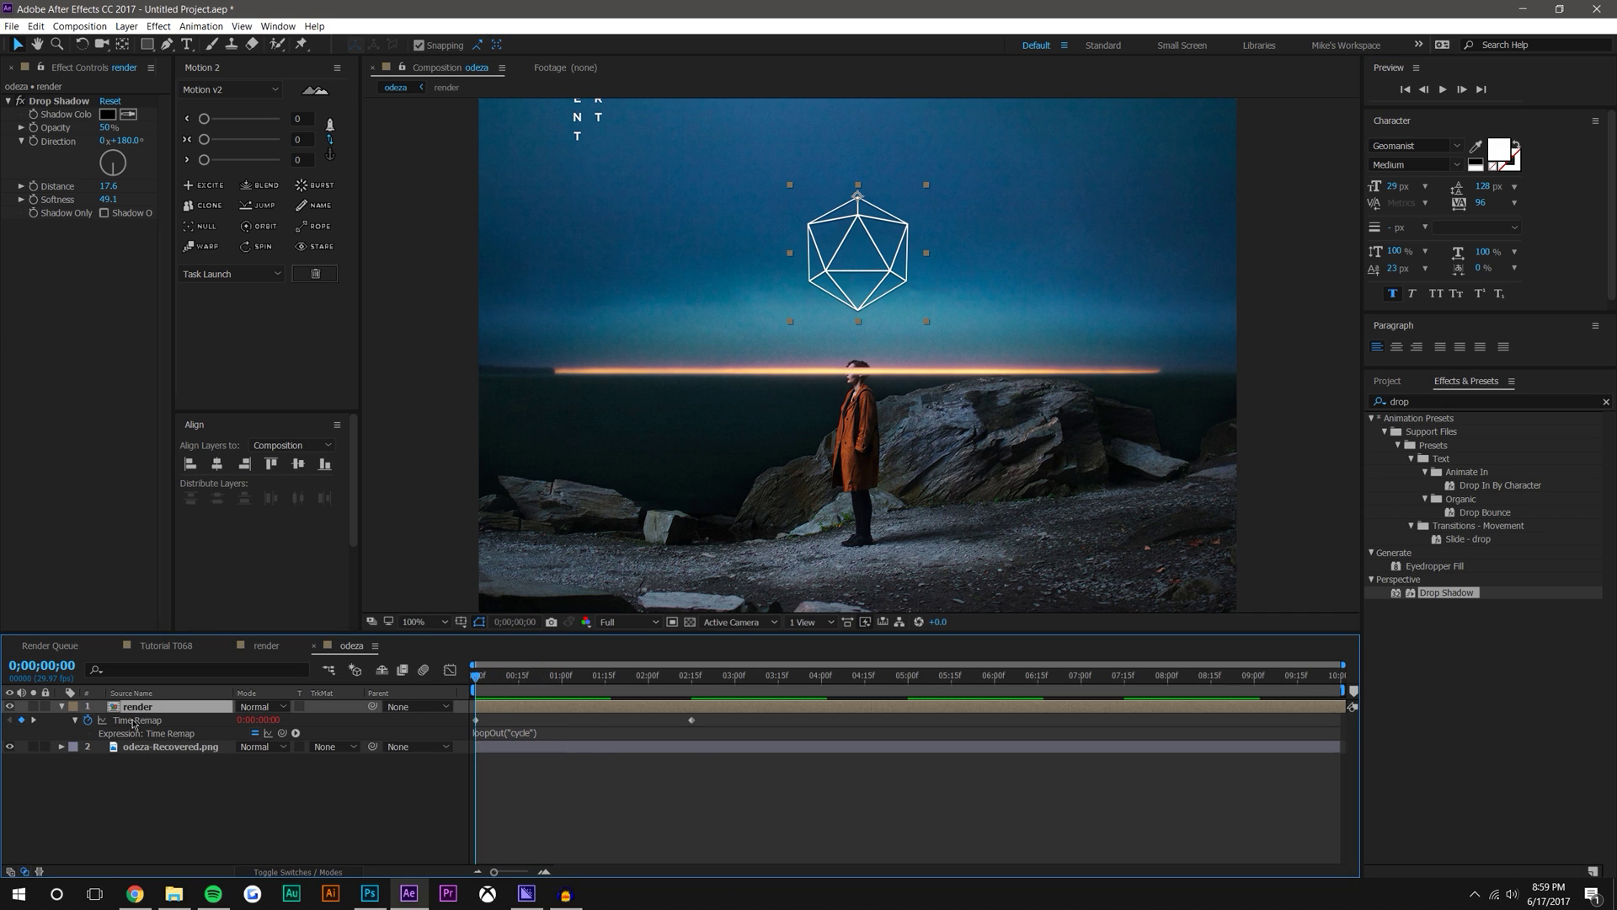
Keyframe Rotation to one full turn (1x+0.0°) at the 0;00;02;15 keyframe
key("r")
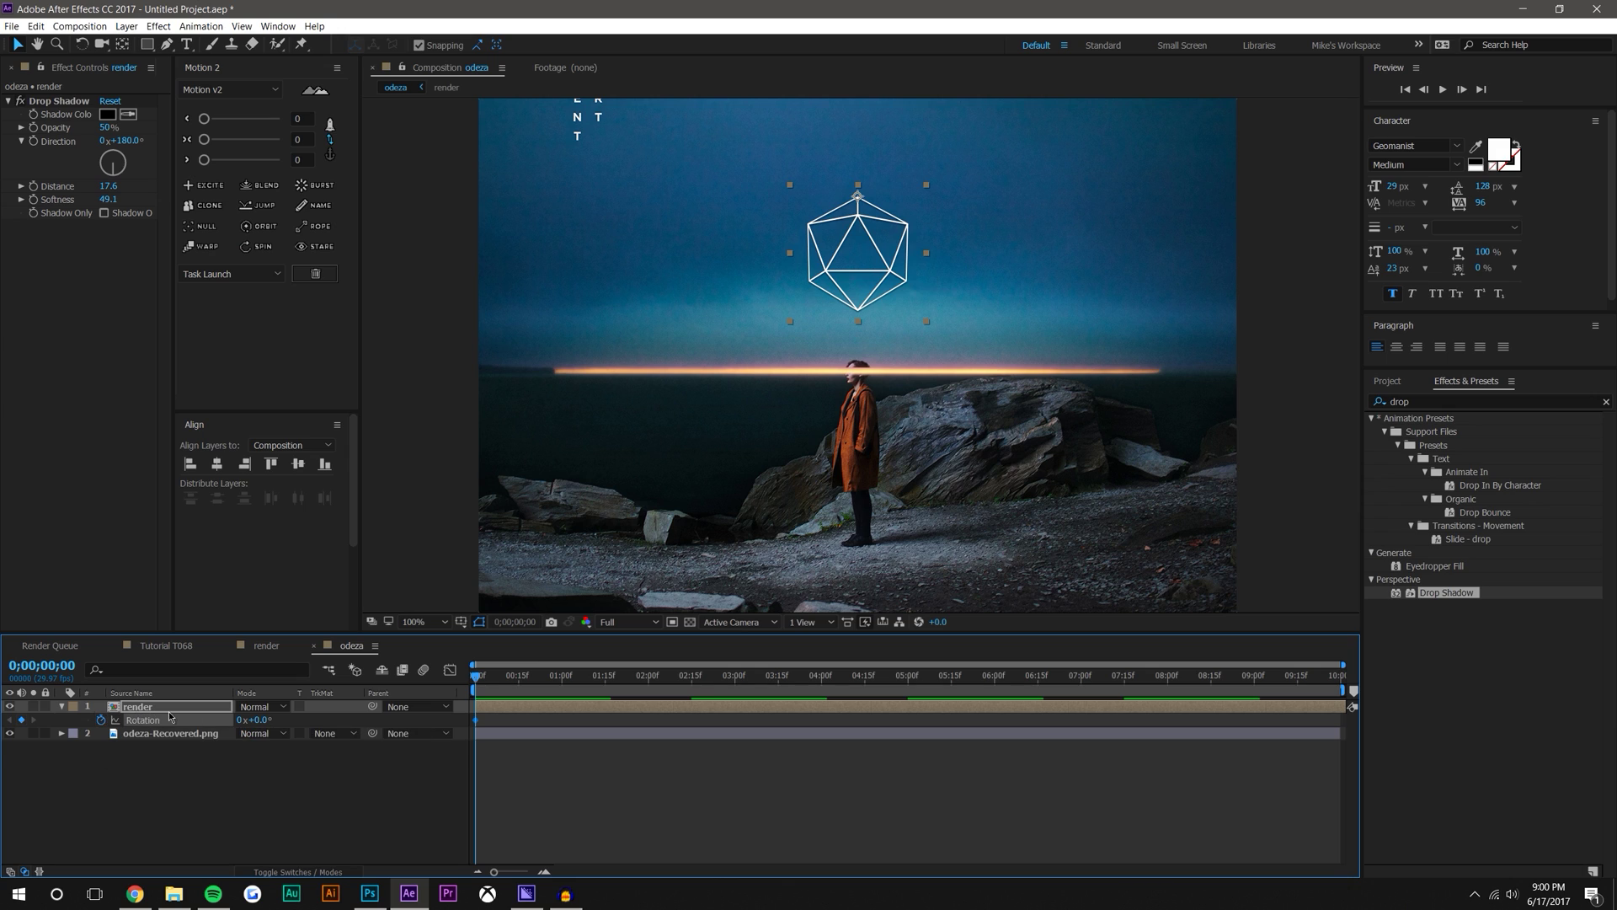
key("u")
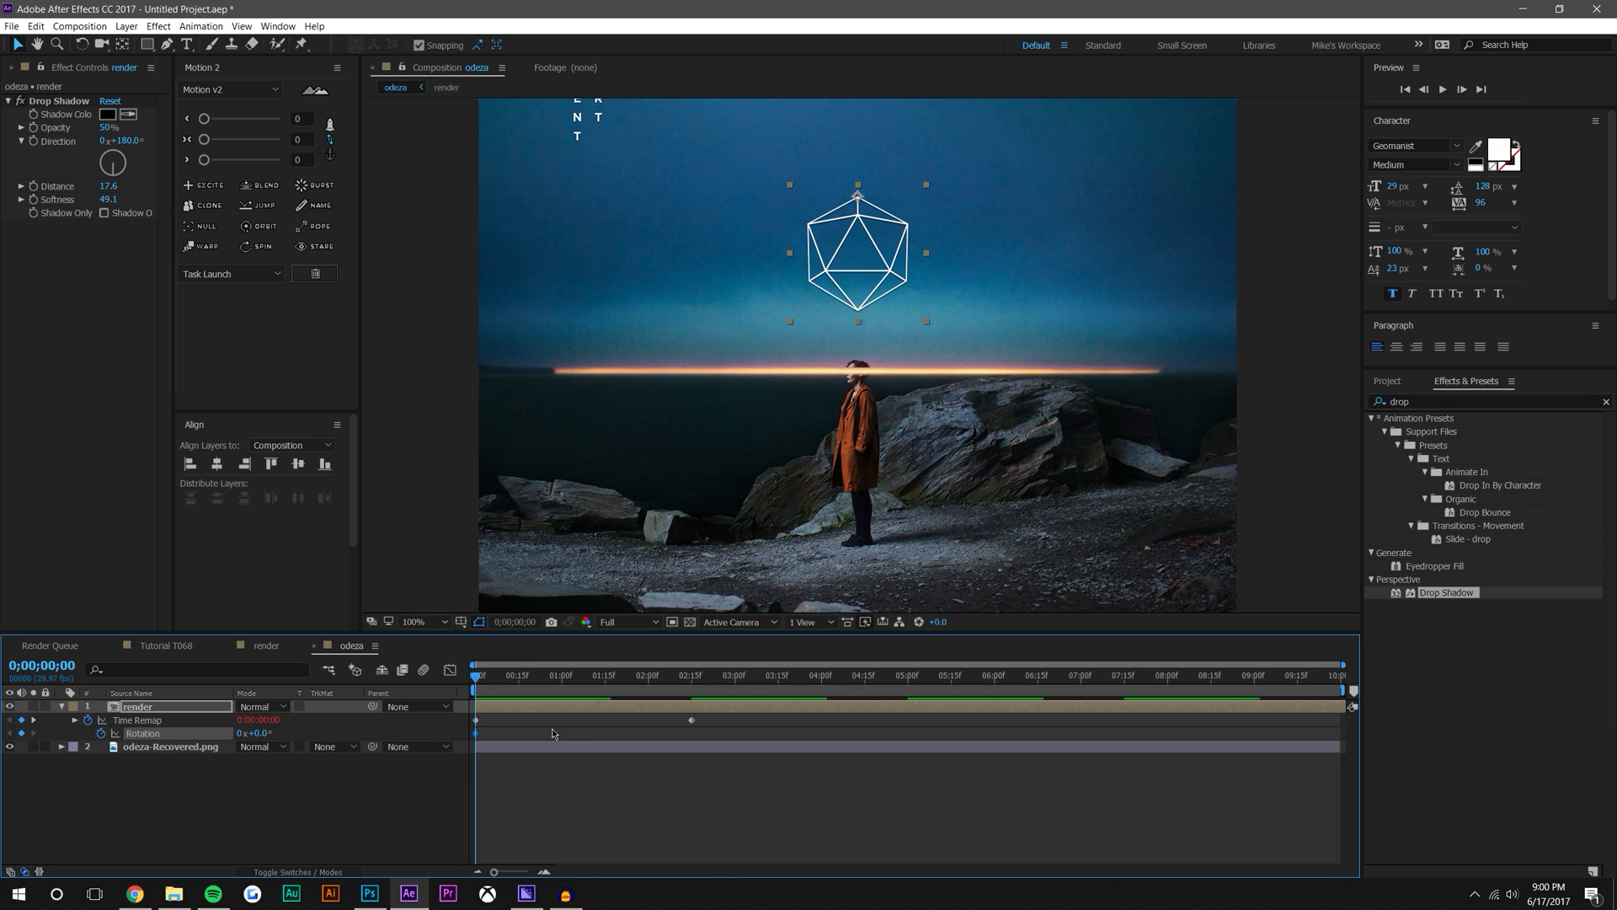
key("k")
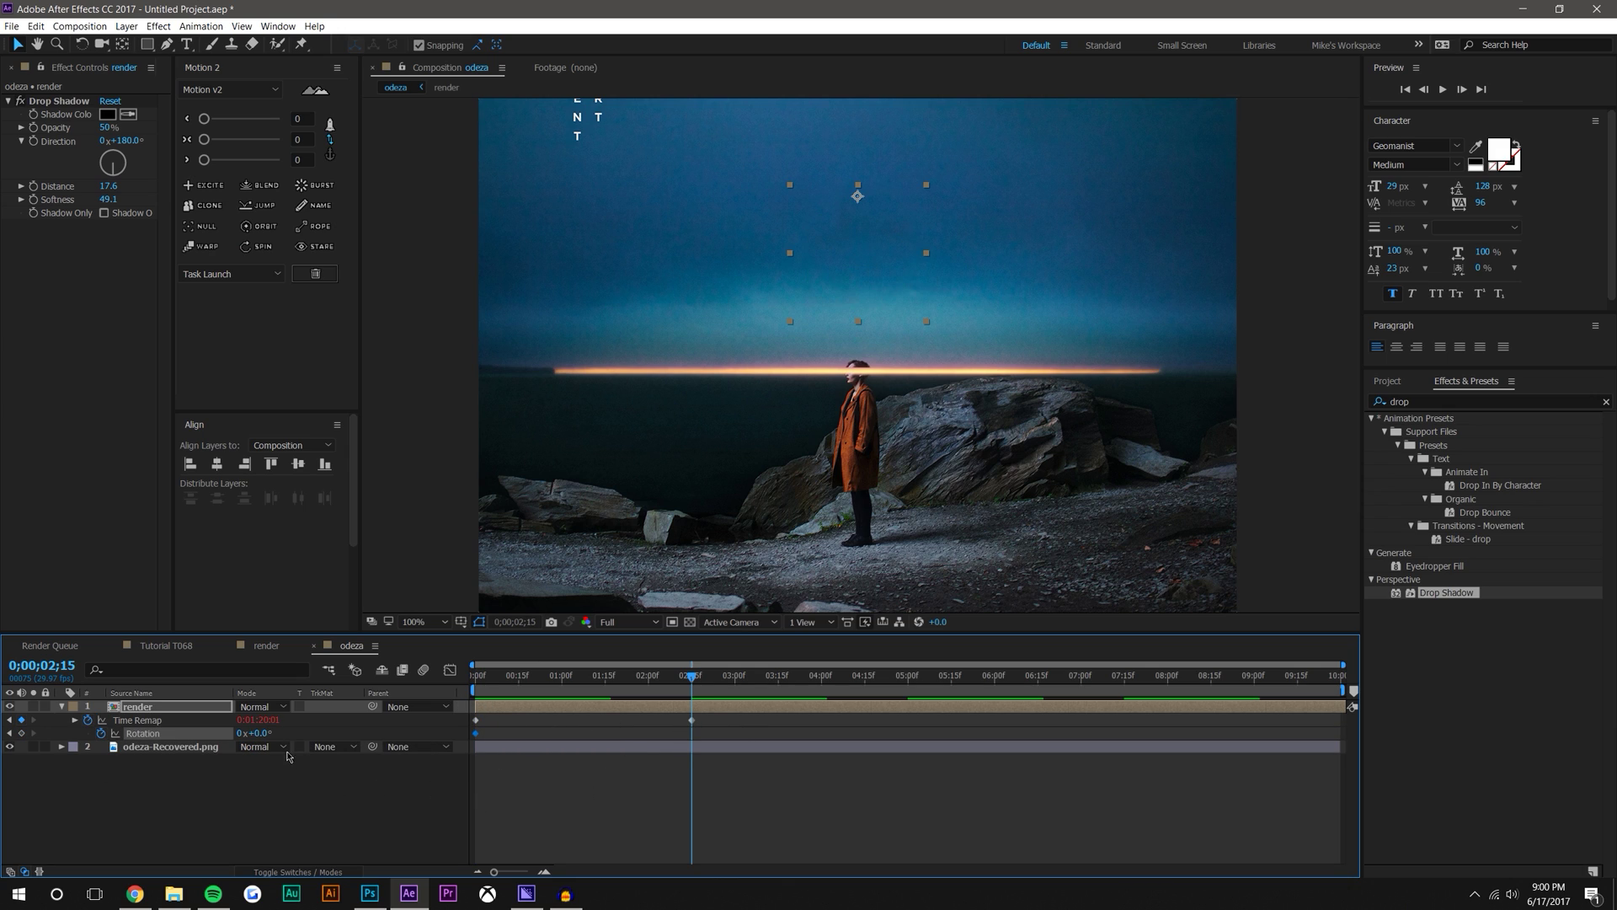
left_click(241, 733)
key("Return")
Preview the rotation from the start of the comp
left_click(788, 807)
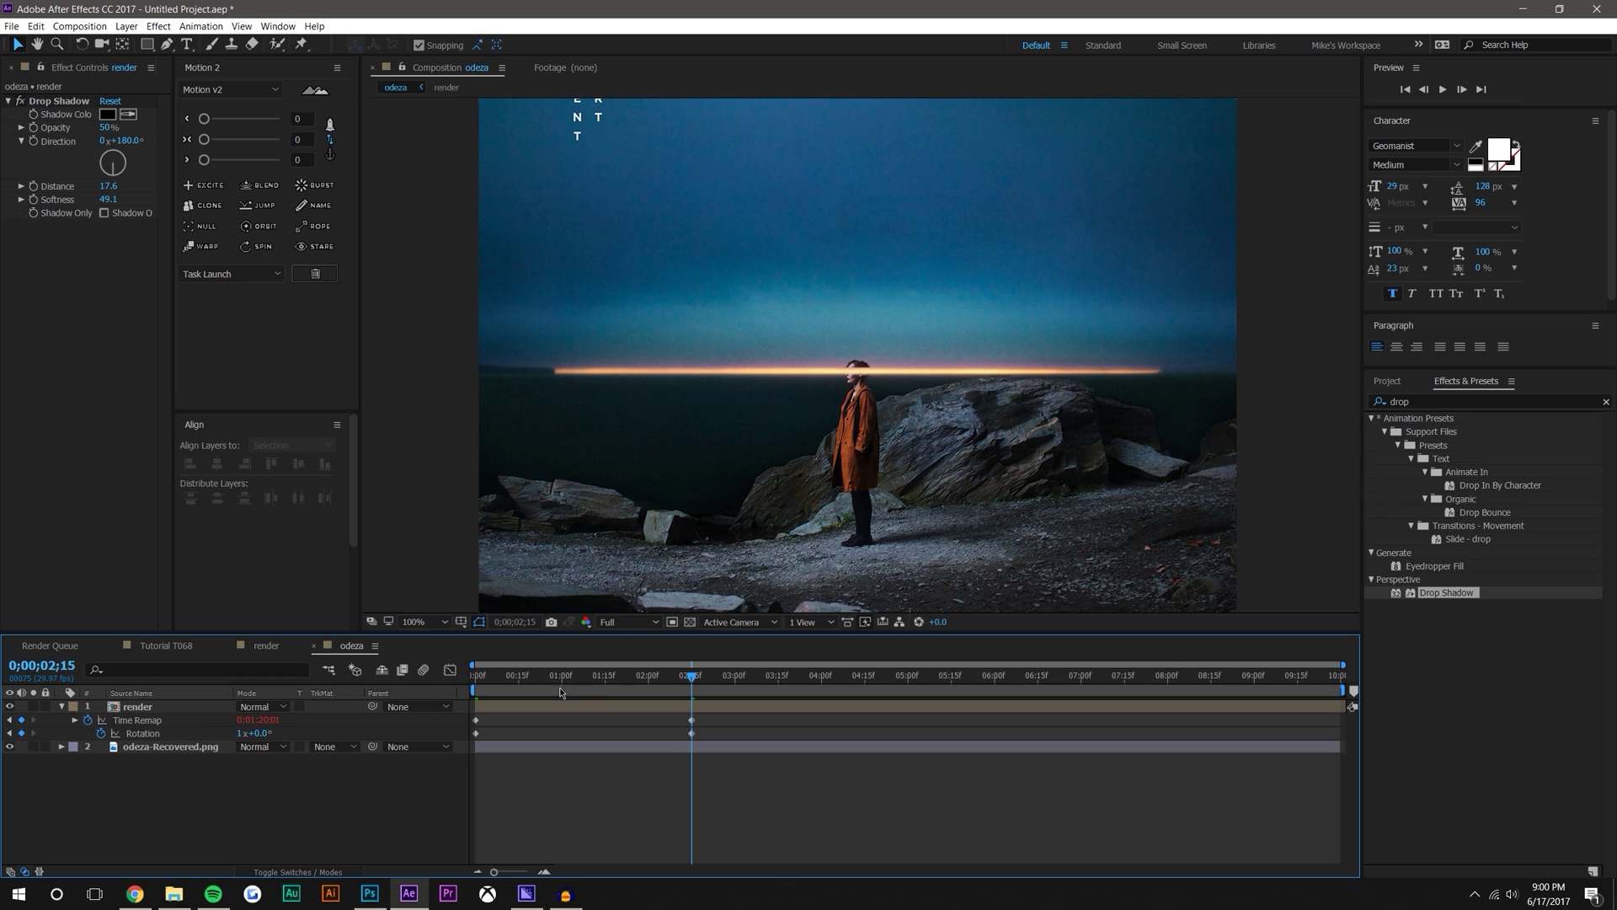
key("Home")
key("space")
key("space")
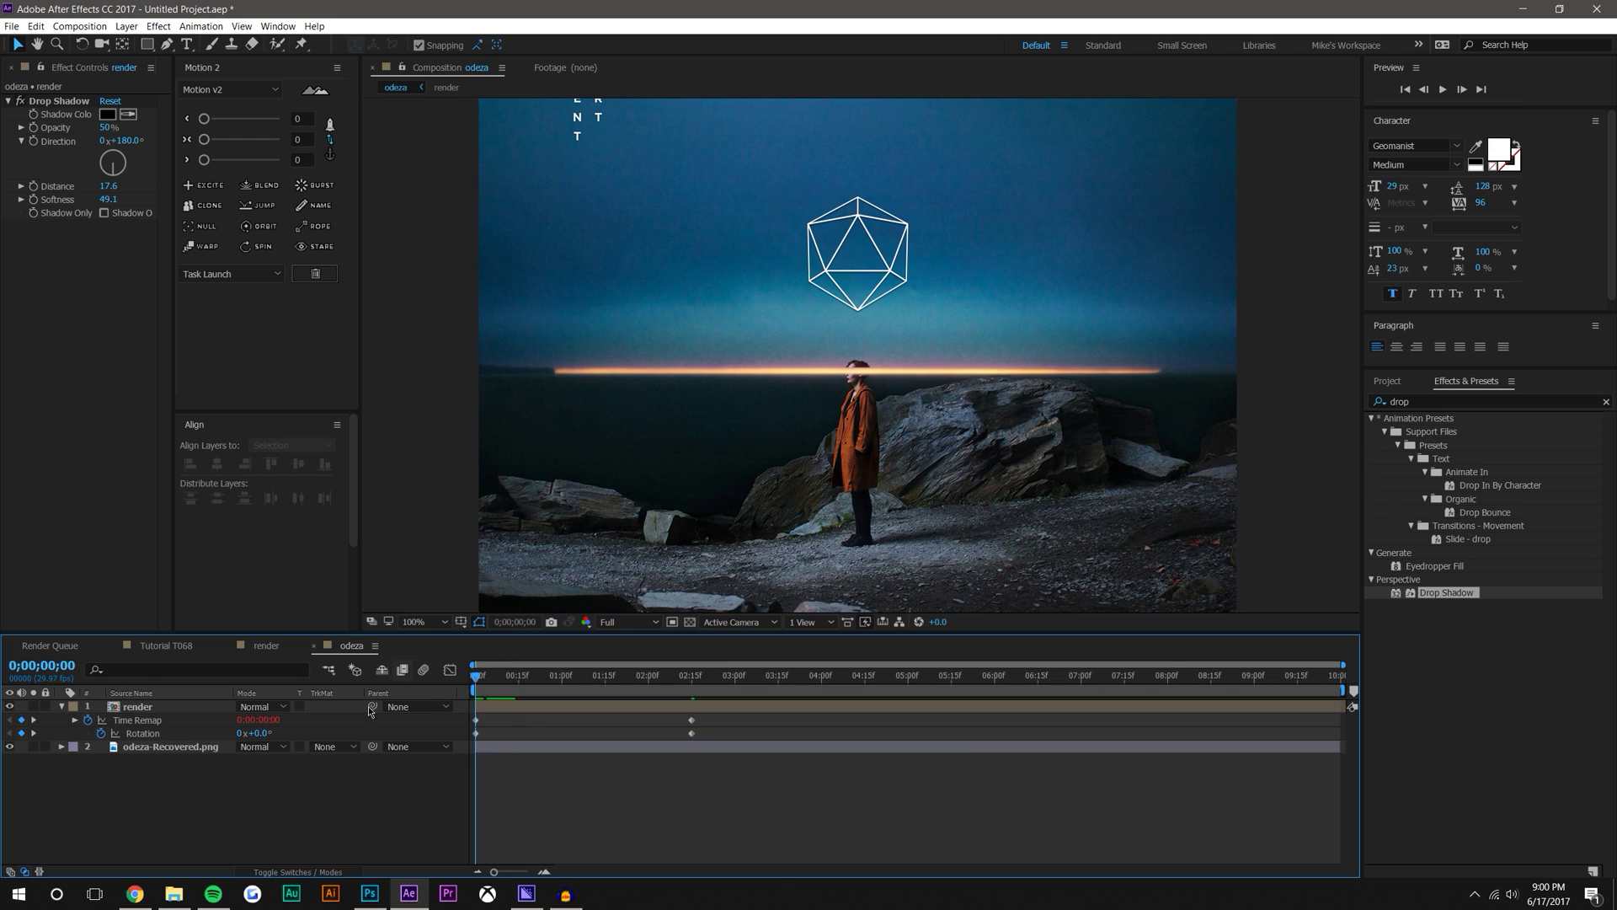
left_click(153, 710)
scroll(829, 231, "up", 2)
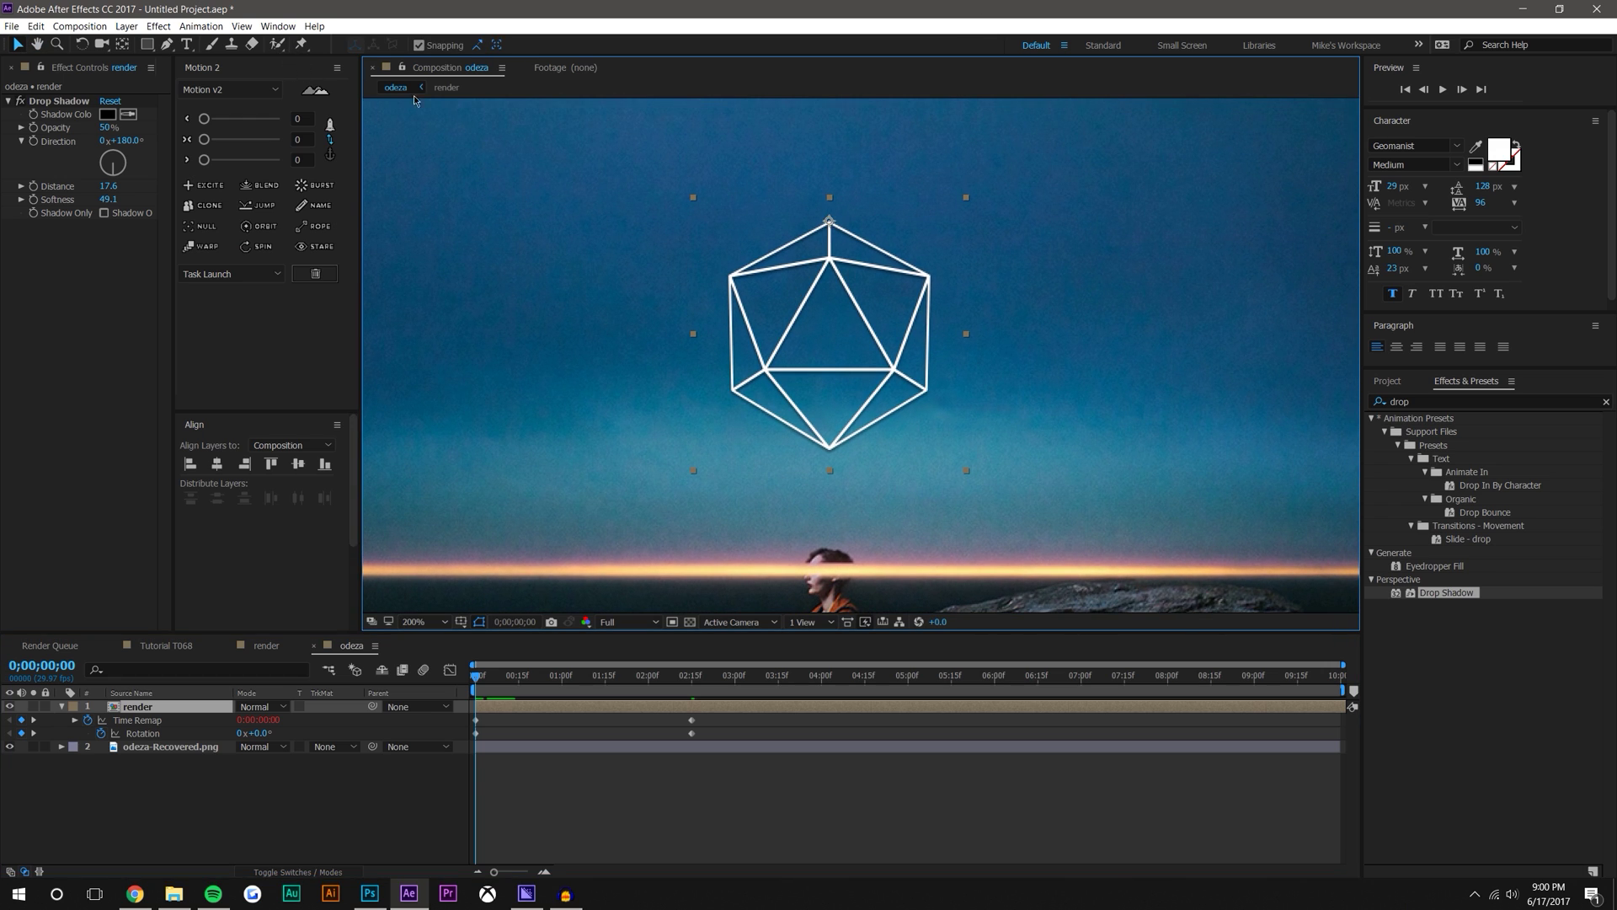
Move the render layer's anchor point to the icosahedron's centre so it spins in place
key("y")
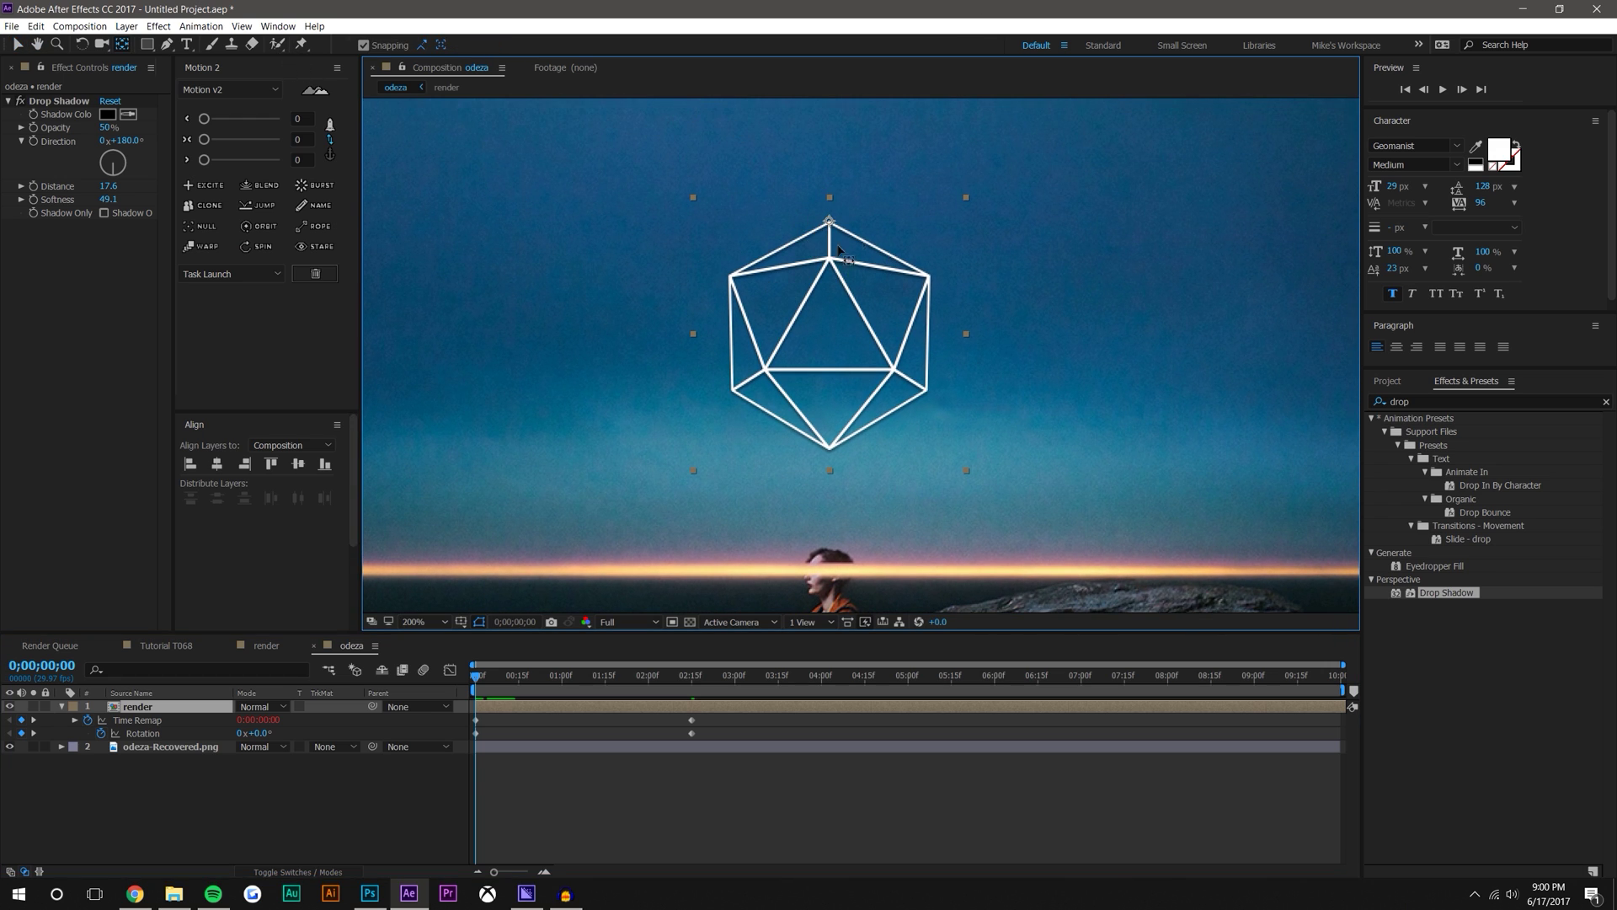
left_click_drag(828, 221, 829, 334)
left_click(16, 45)
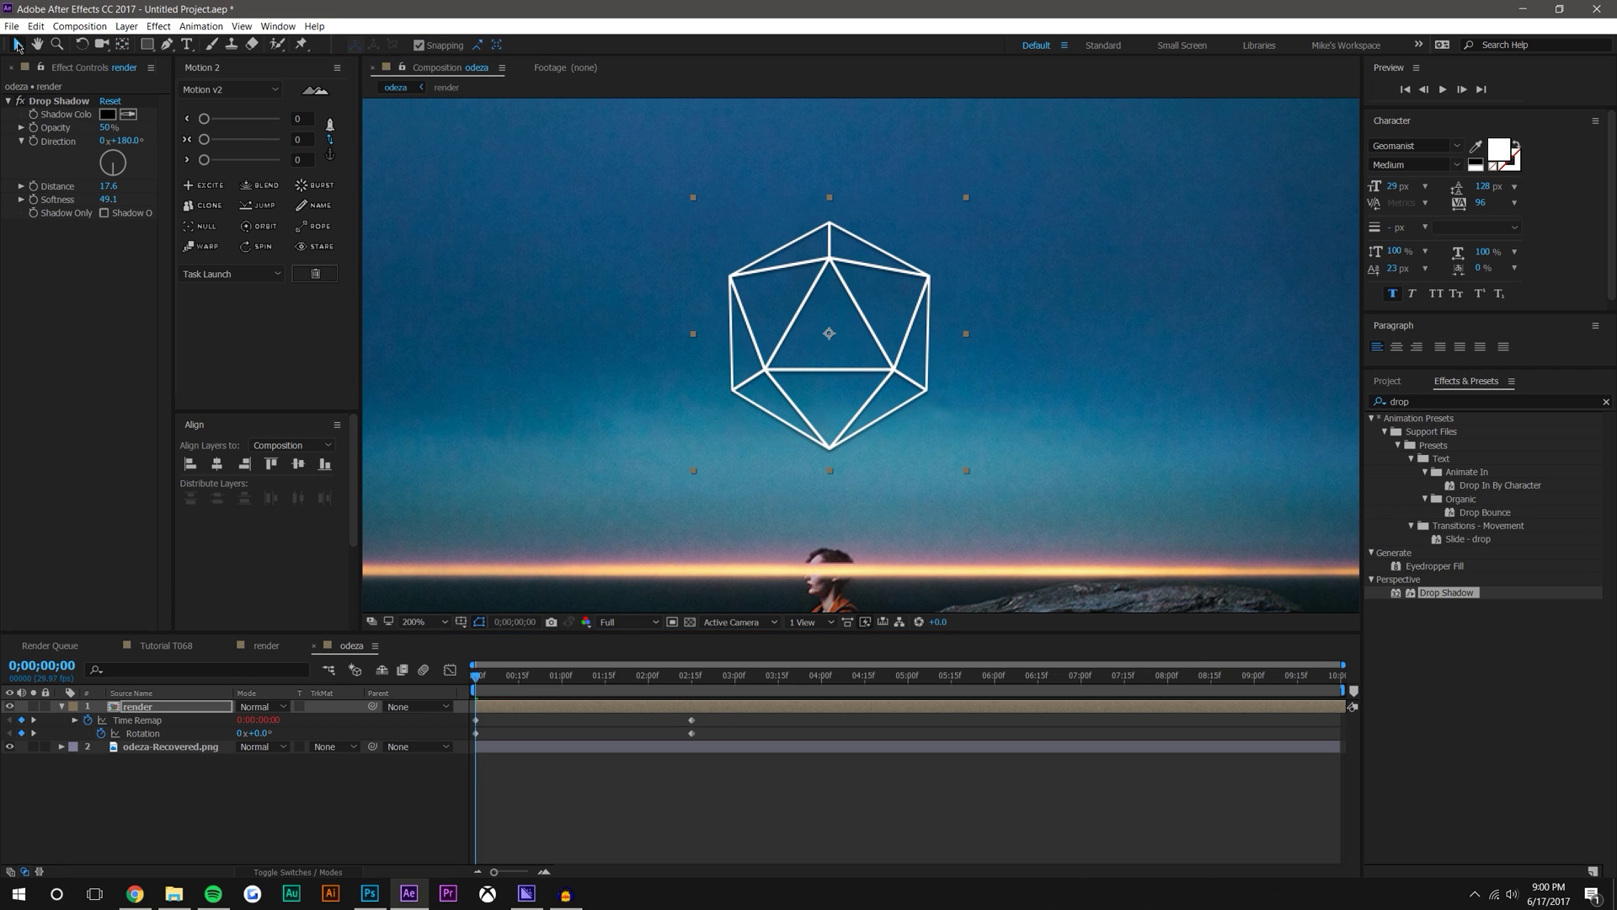
left_click(651, 783)
left_click_drag(480, 676, 705, 654)
key("comma")
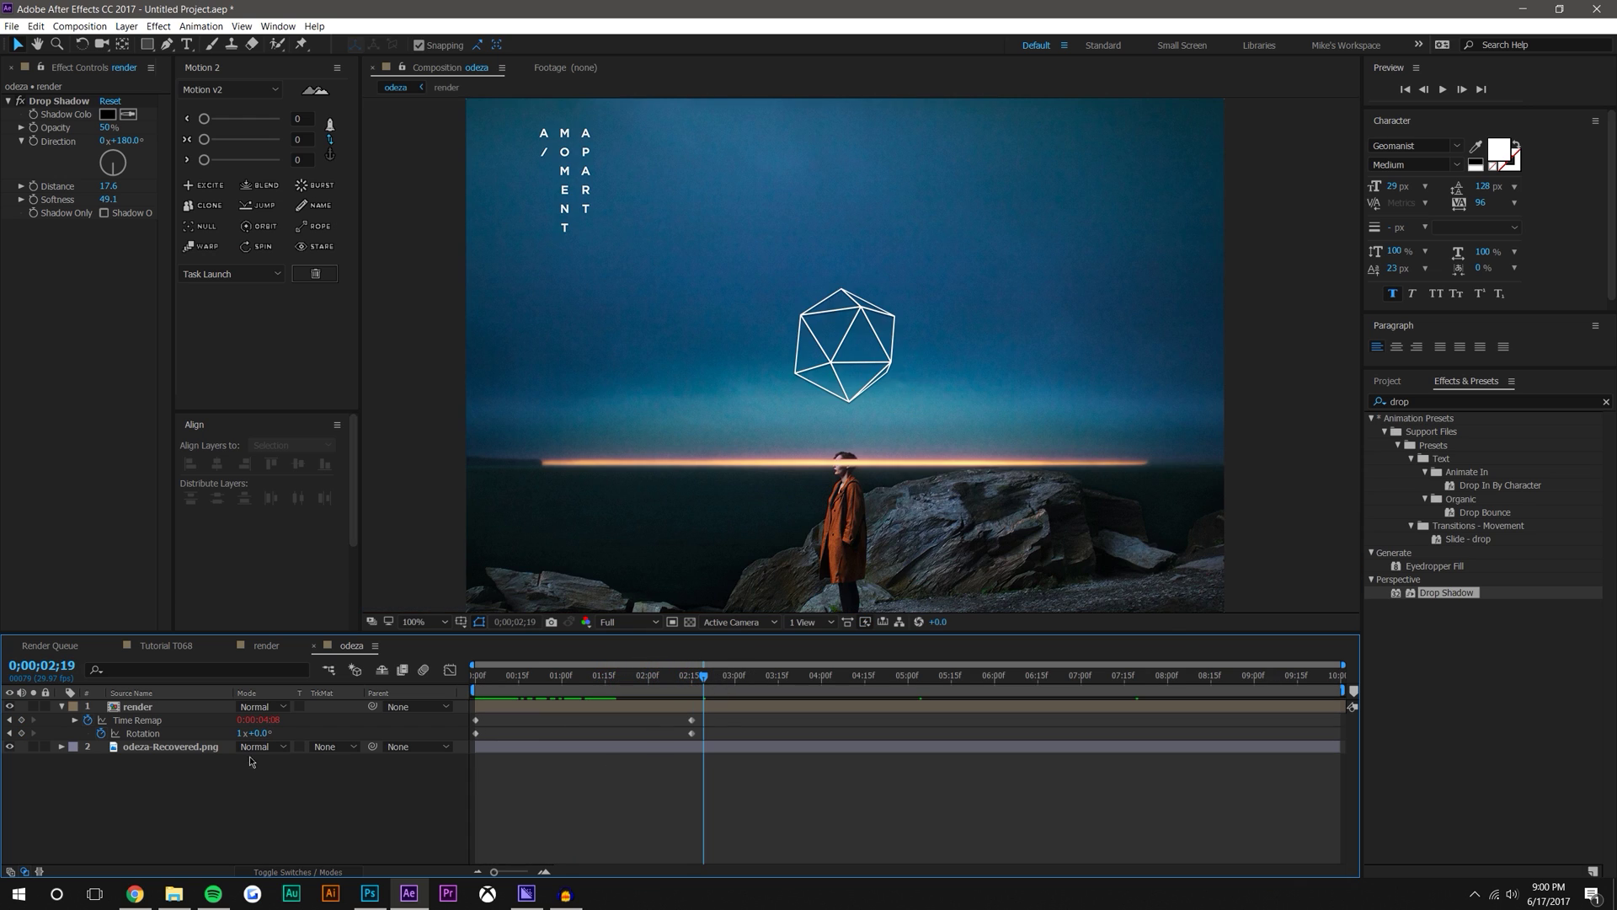
Add a loopOut("cycle") expression to Rotation and preview the looping spin from the start
left_click(103, 734, "alt")
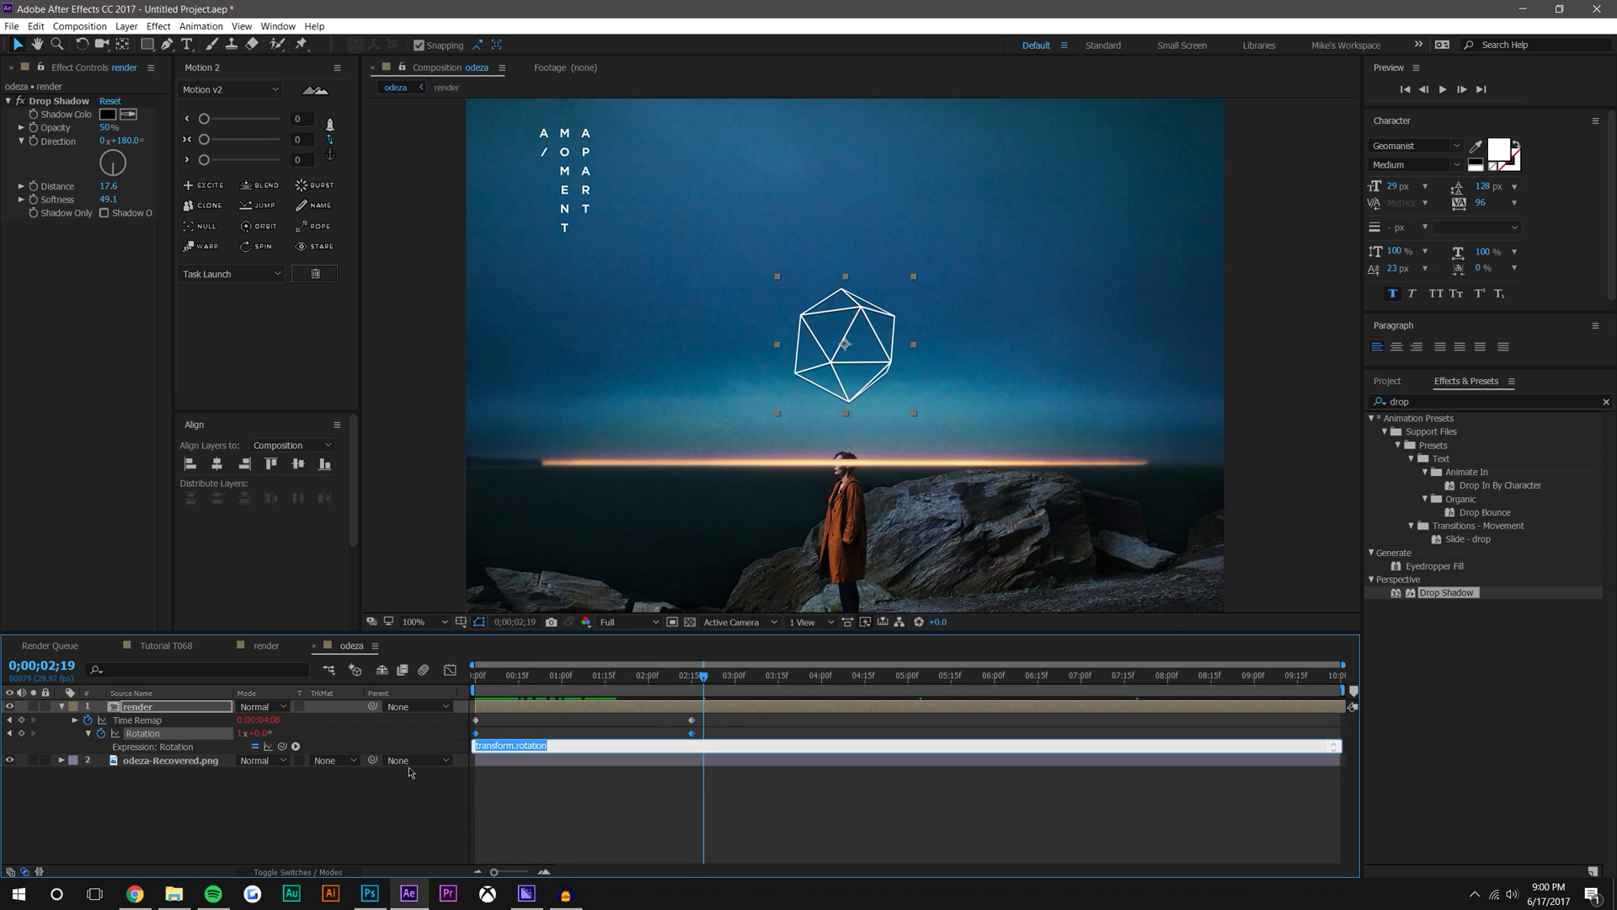
type("loopOut(\"cycle")
left_click(901, 825)
key("Home")
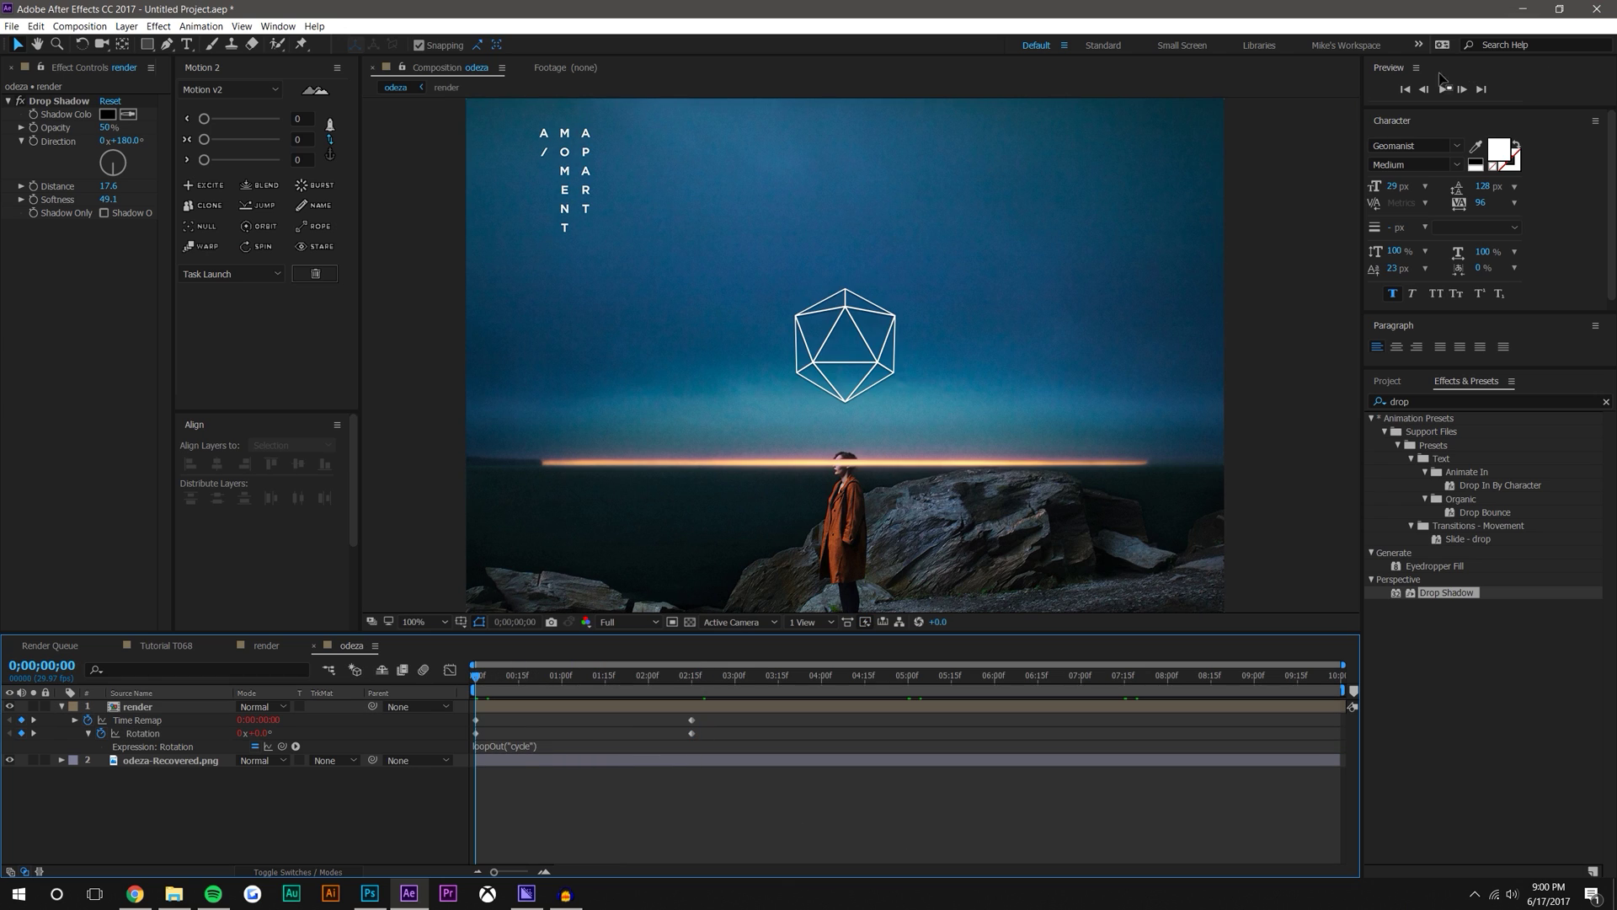
left_click(1444, 88)
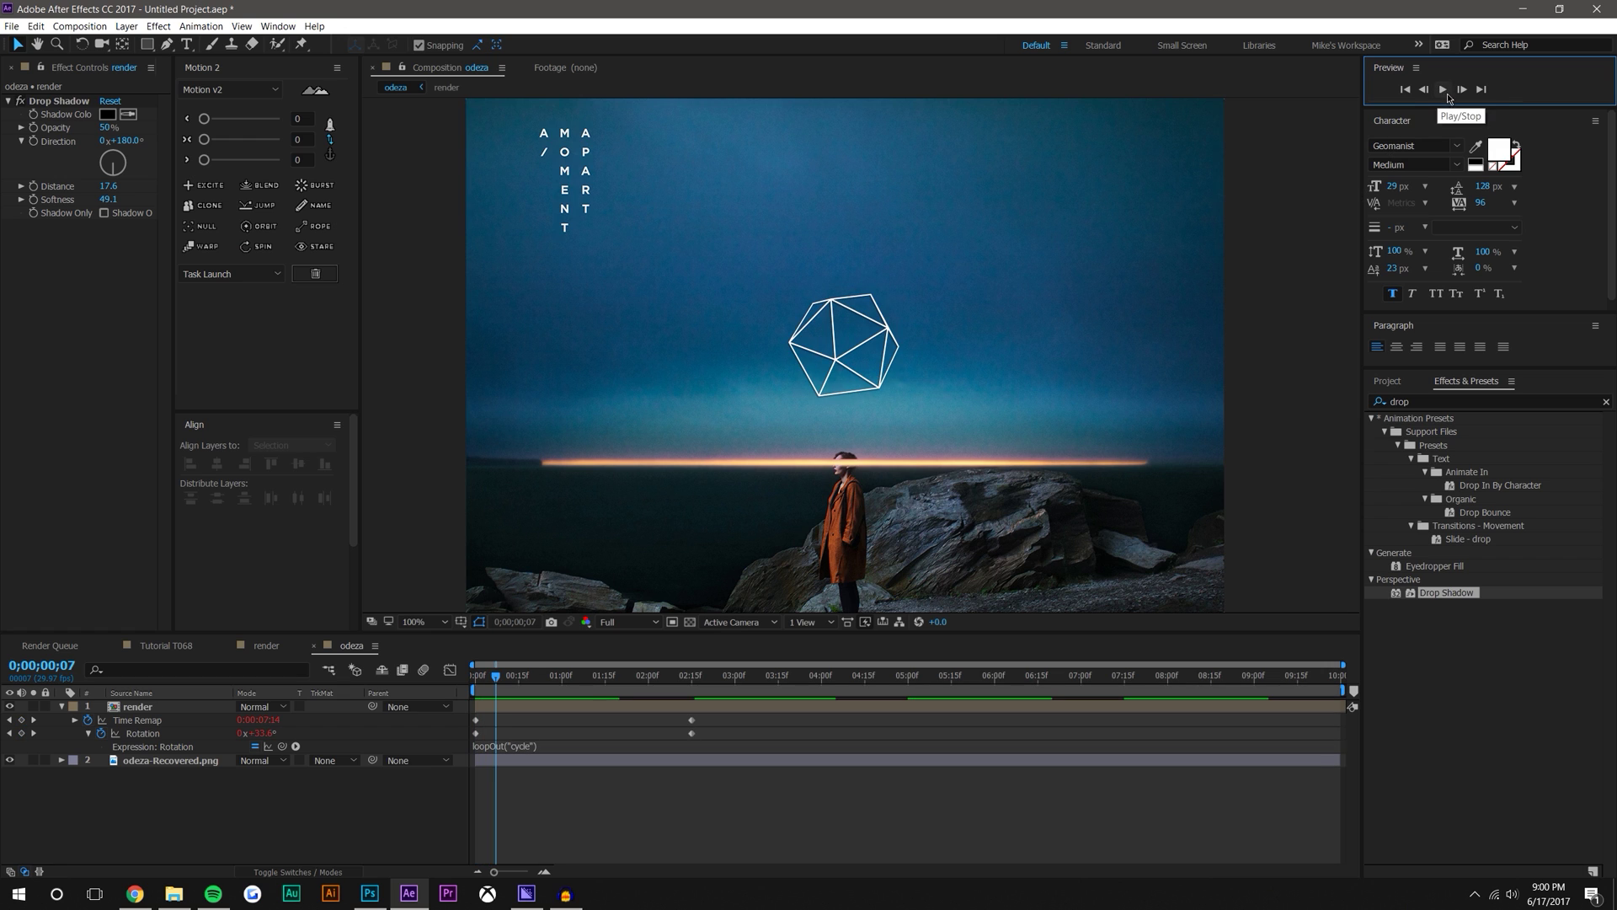
Drag the last Time Remap and Rotation keyframes to the layer's 10-second end and preview the slower turn
left_click(707, 735)
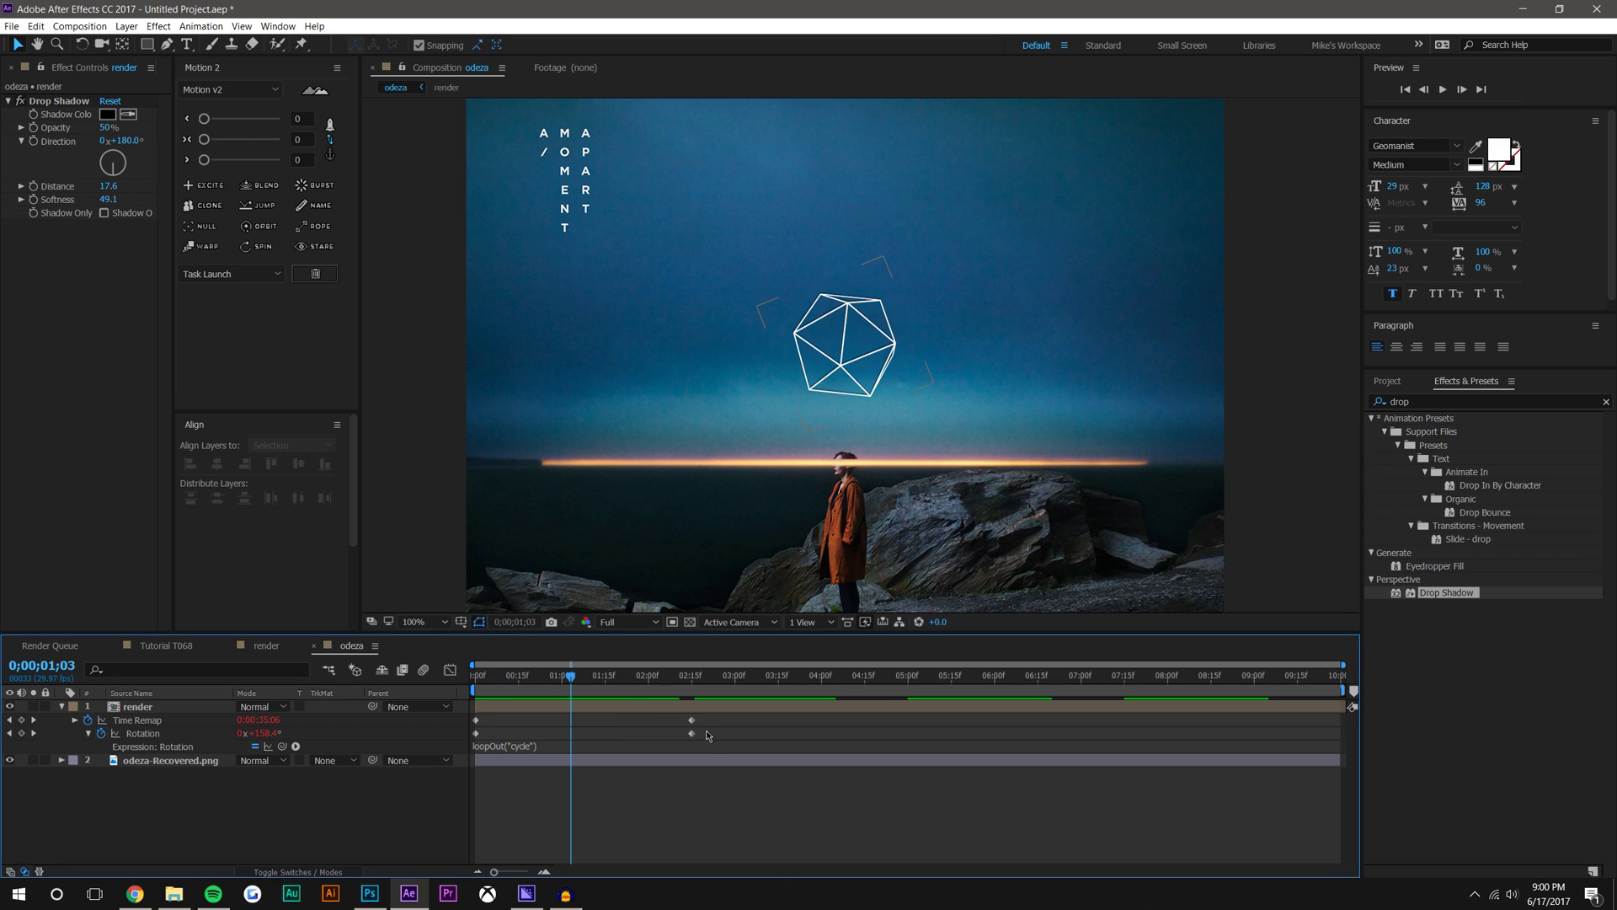
left_click_drag(706, 736, 1337, 740)
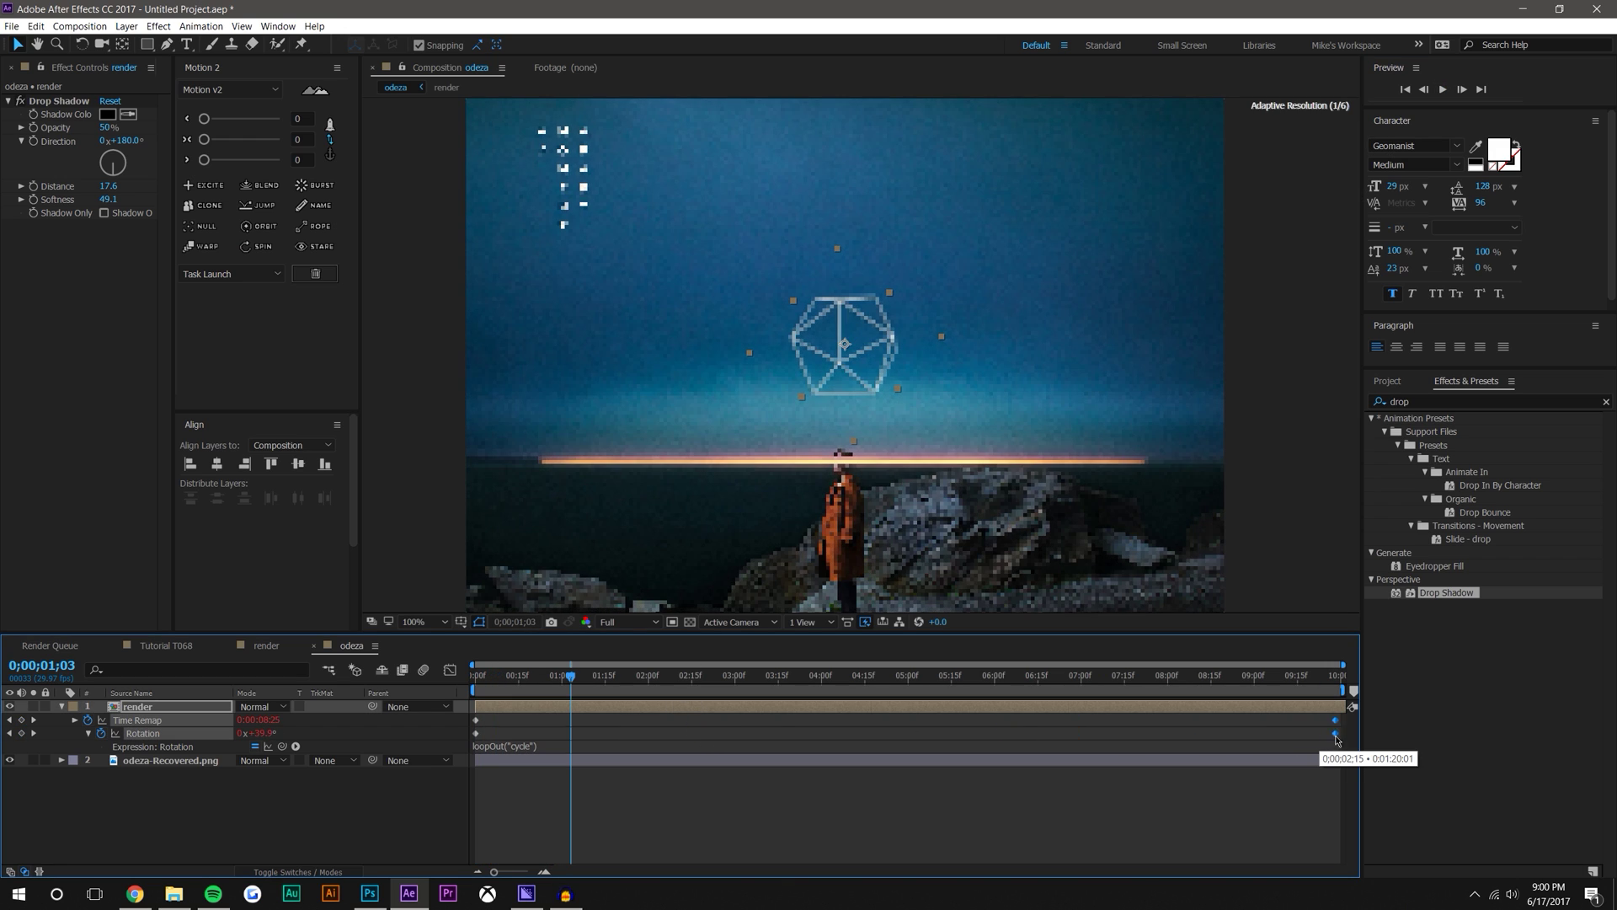
left_click(626, 704)
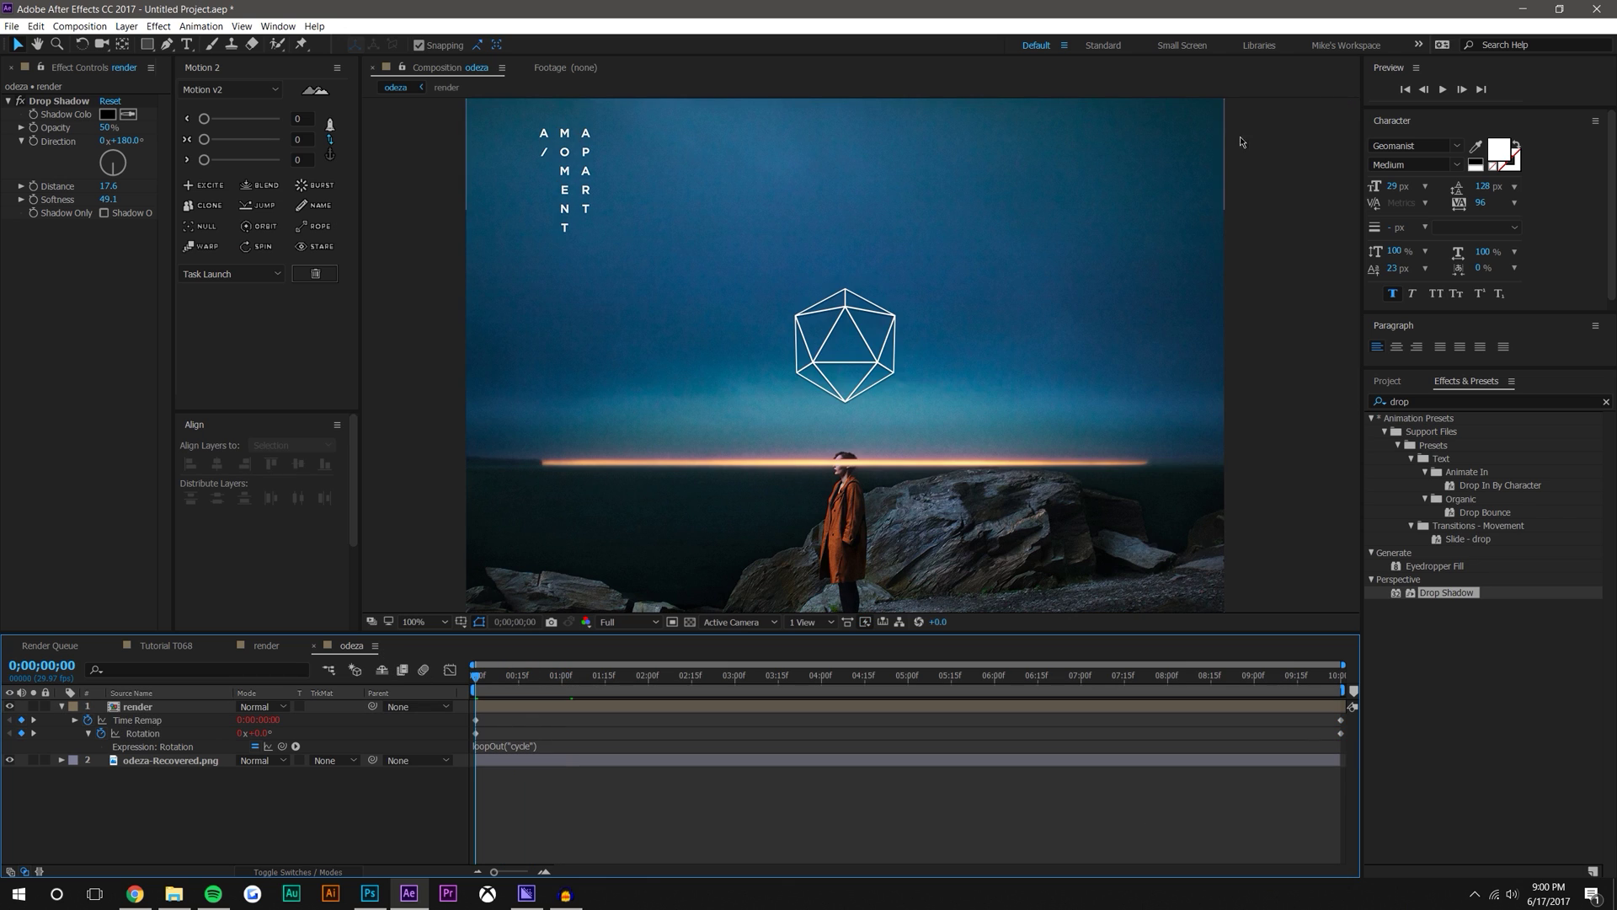
left_click(1443, 89)
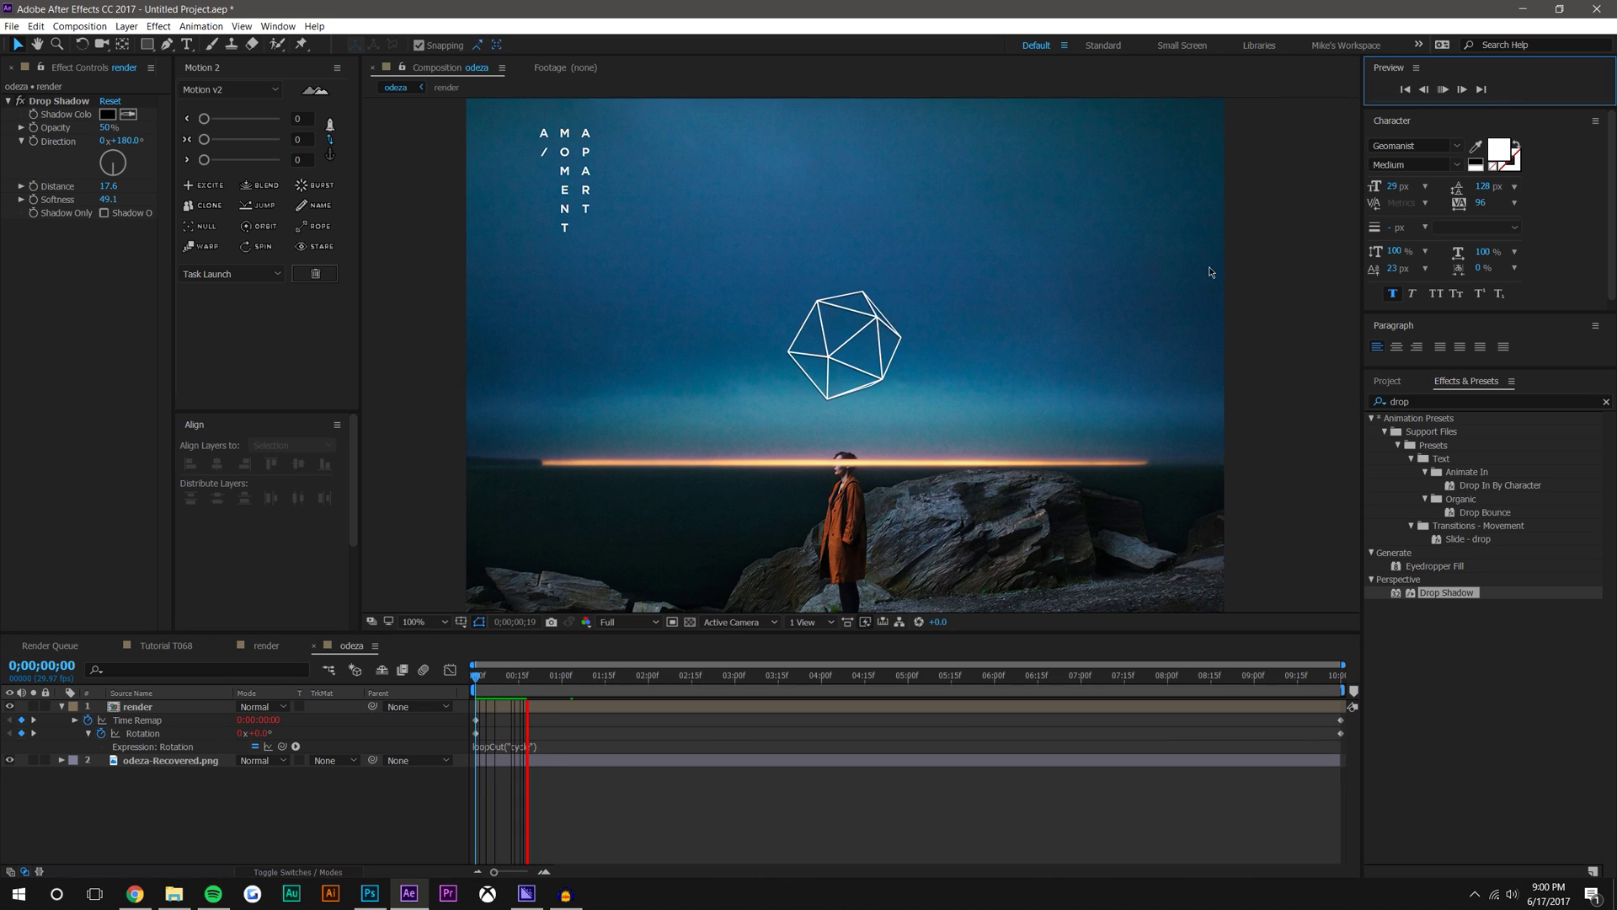
scroll(948, 512, "down", 2)
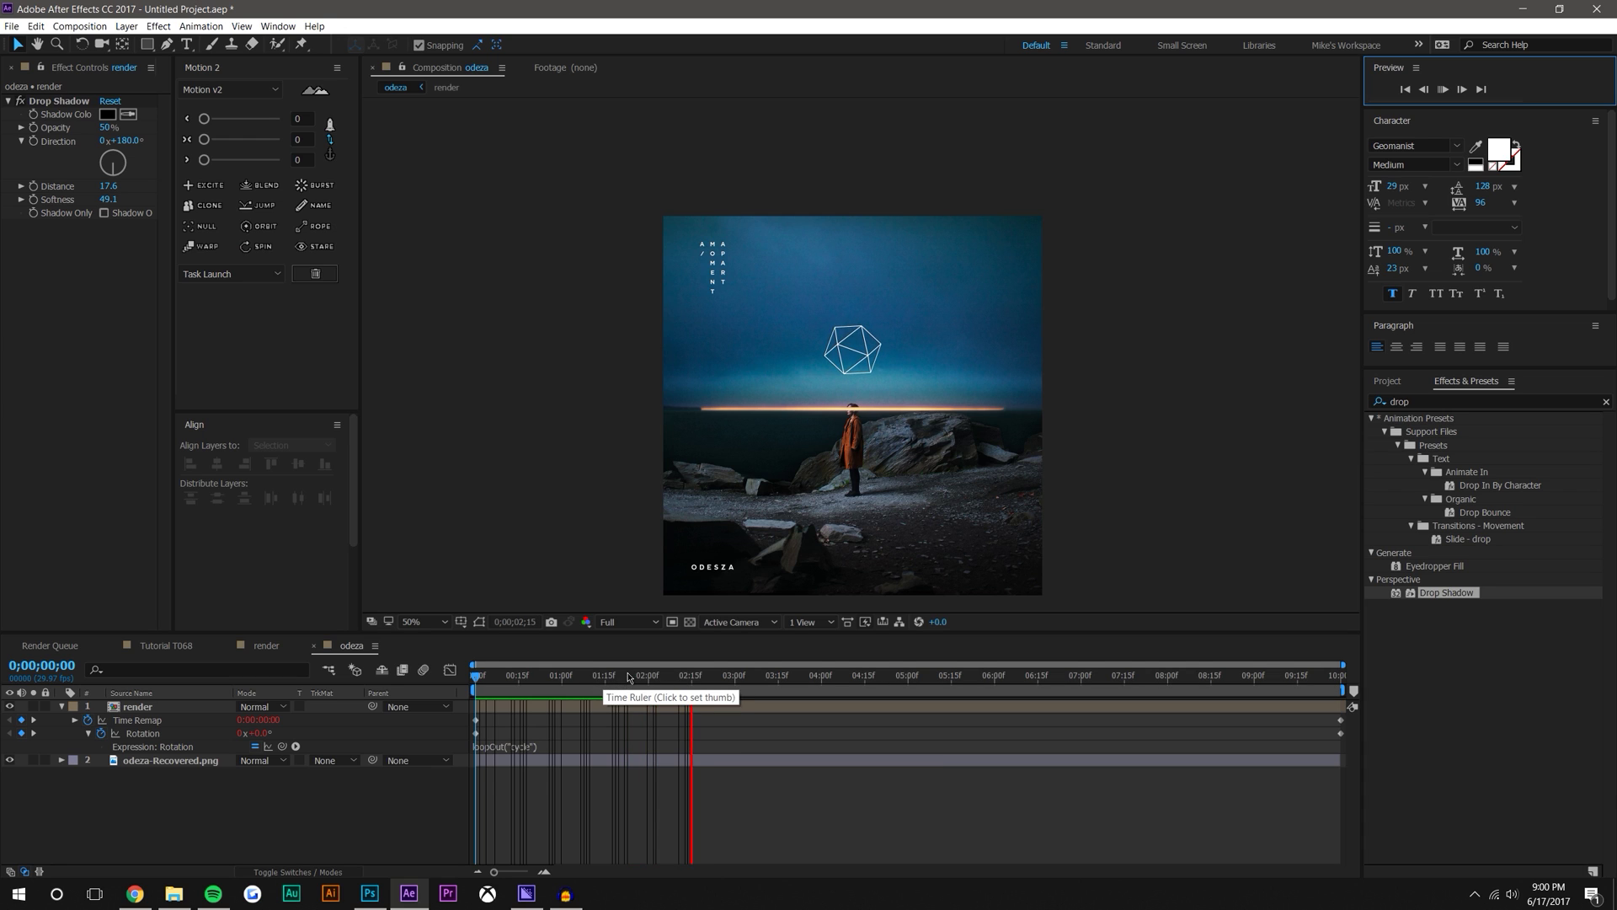
left_click(416, 682)
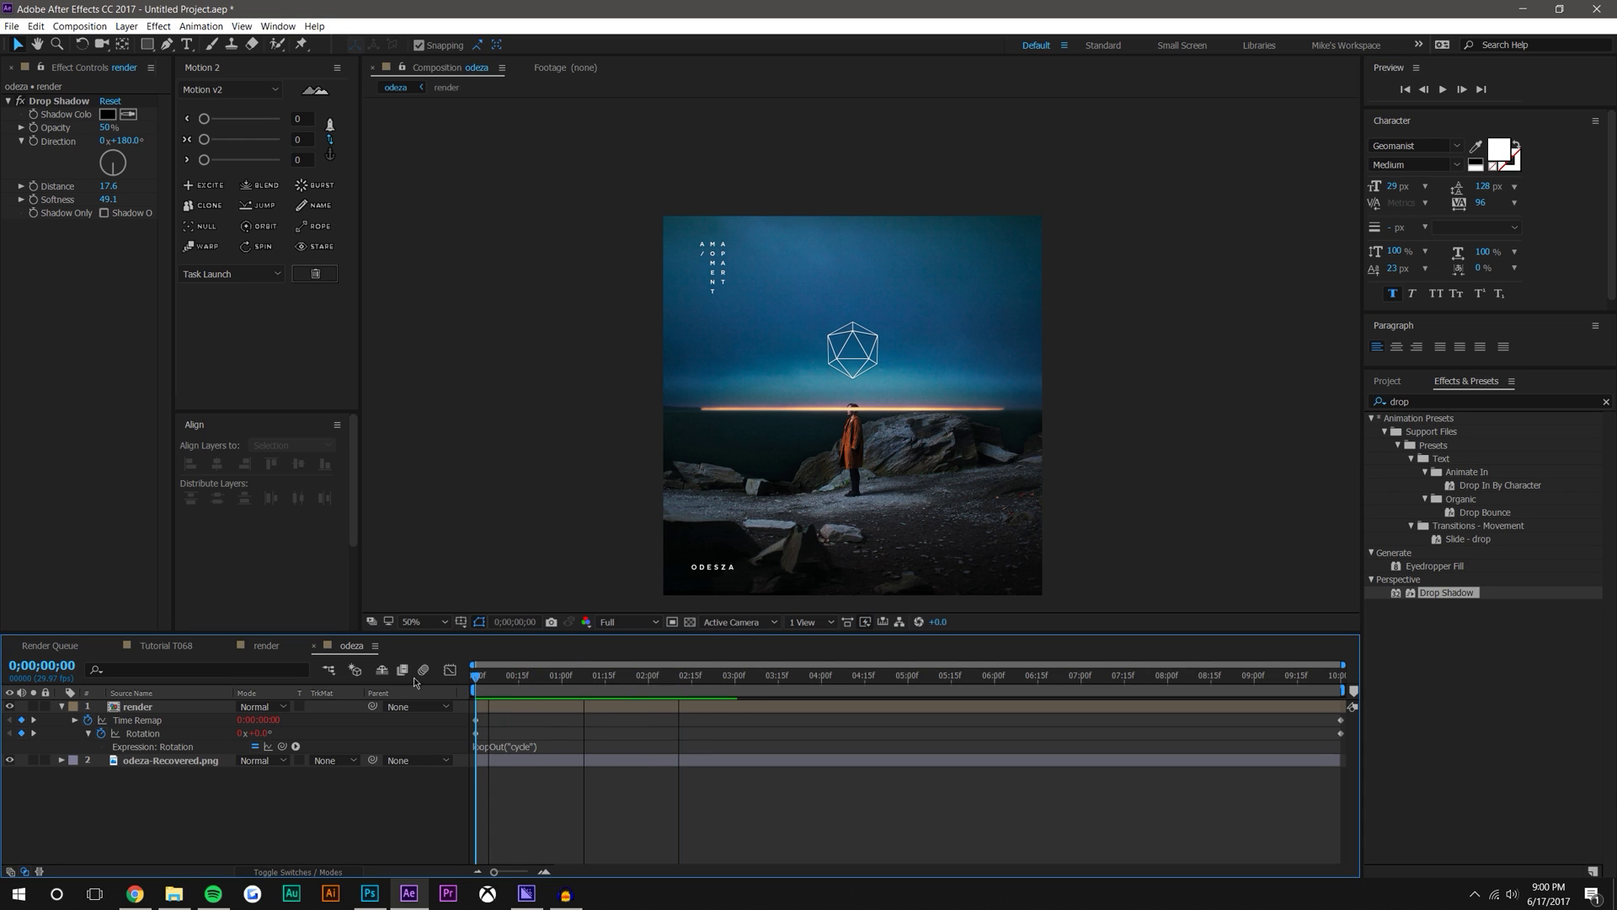
left_click(1442, 90)
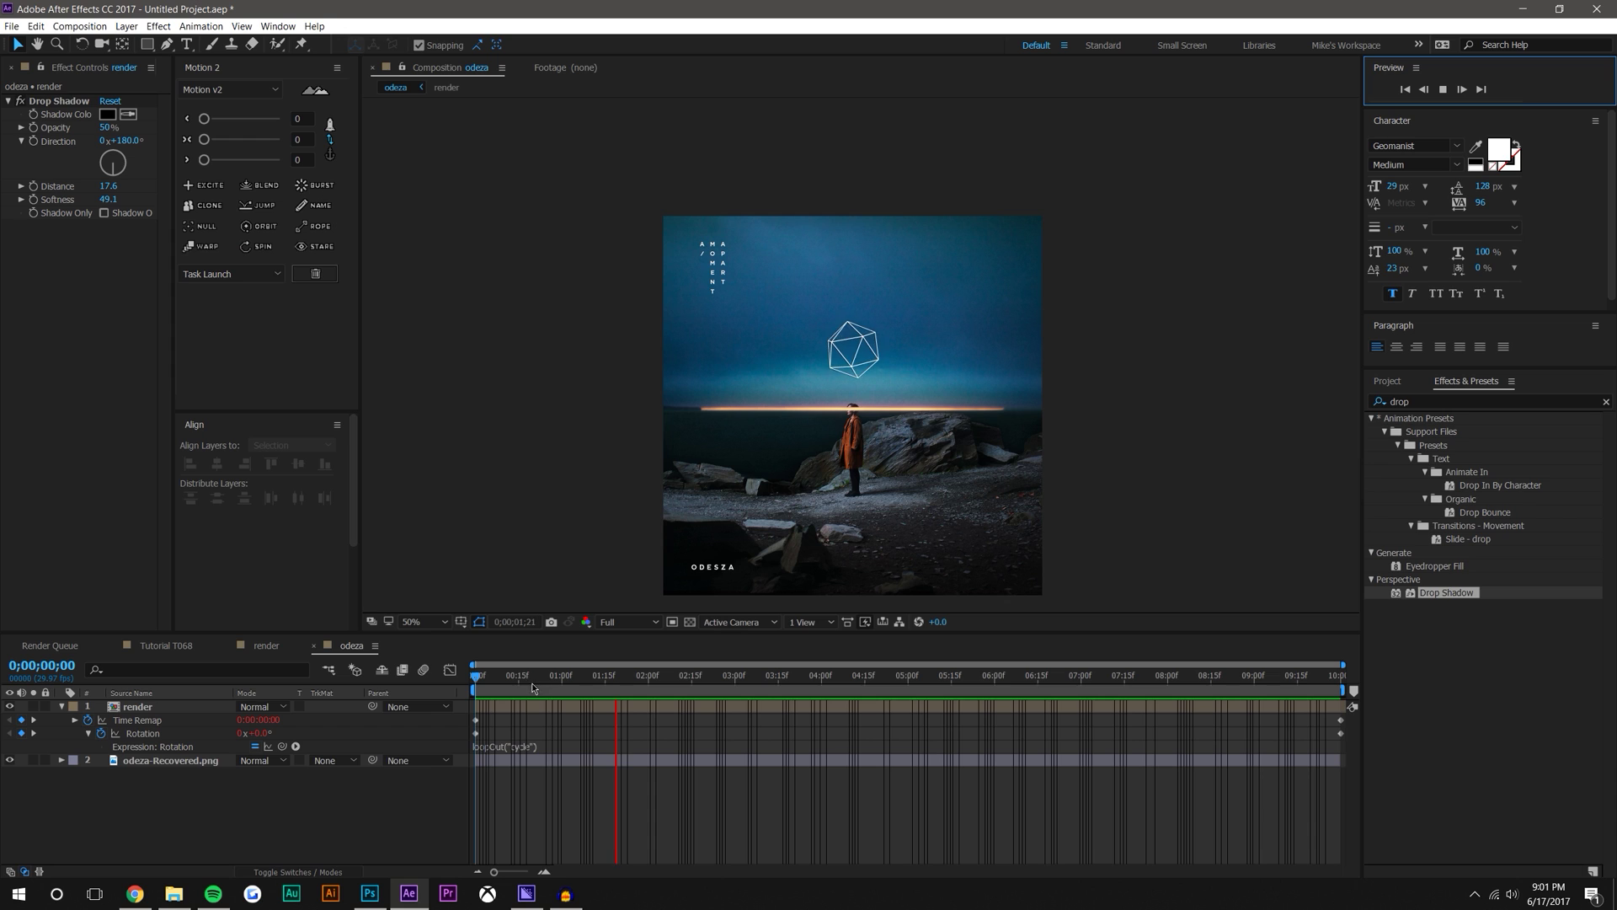
left_click_drag(519, 677, 559, 675)
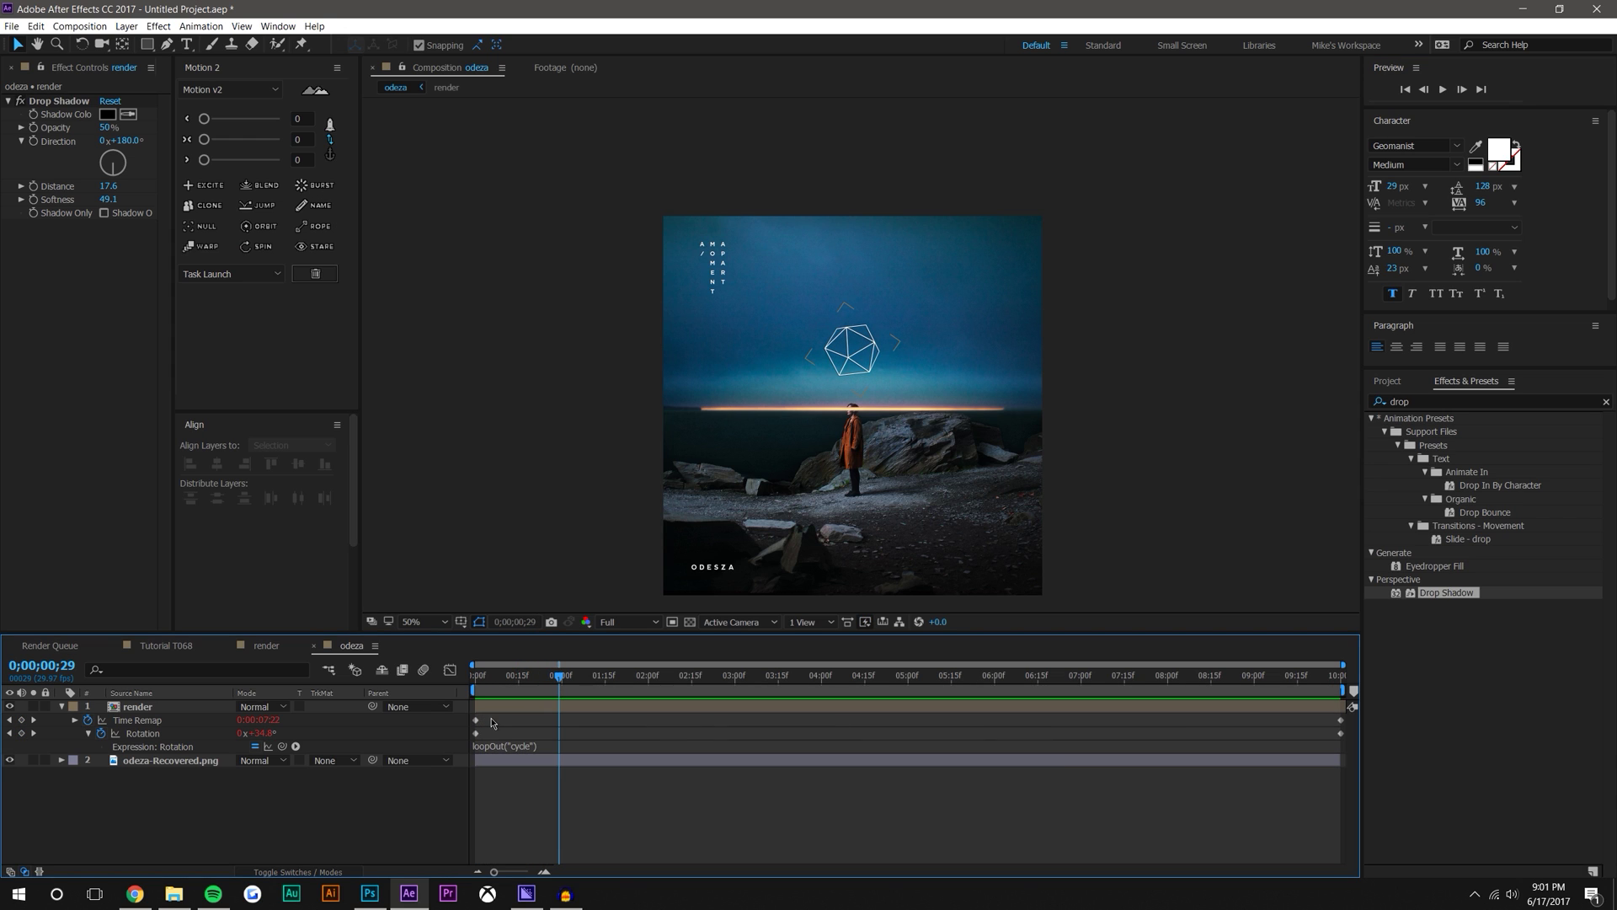
left_click_drag(493, 722, 366, 671)
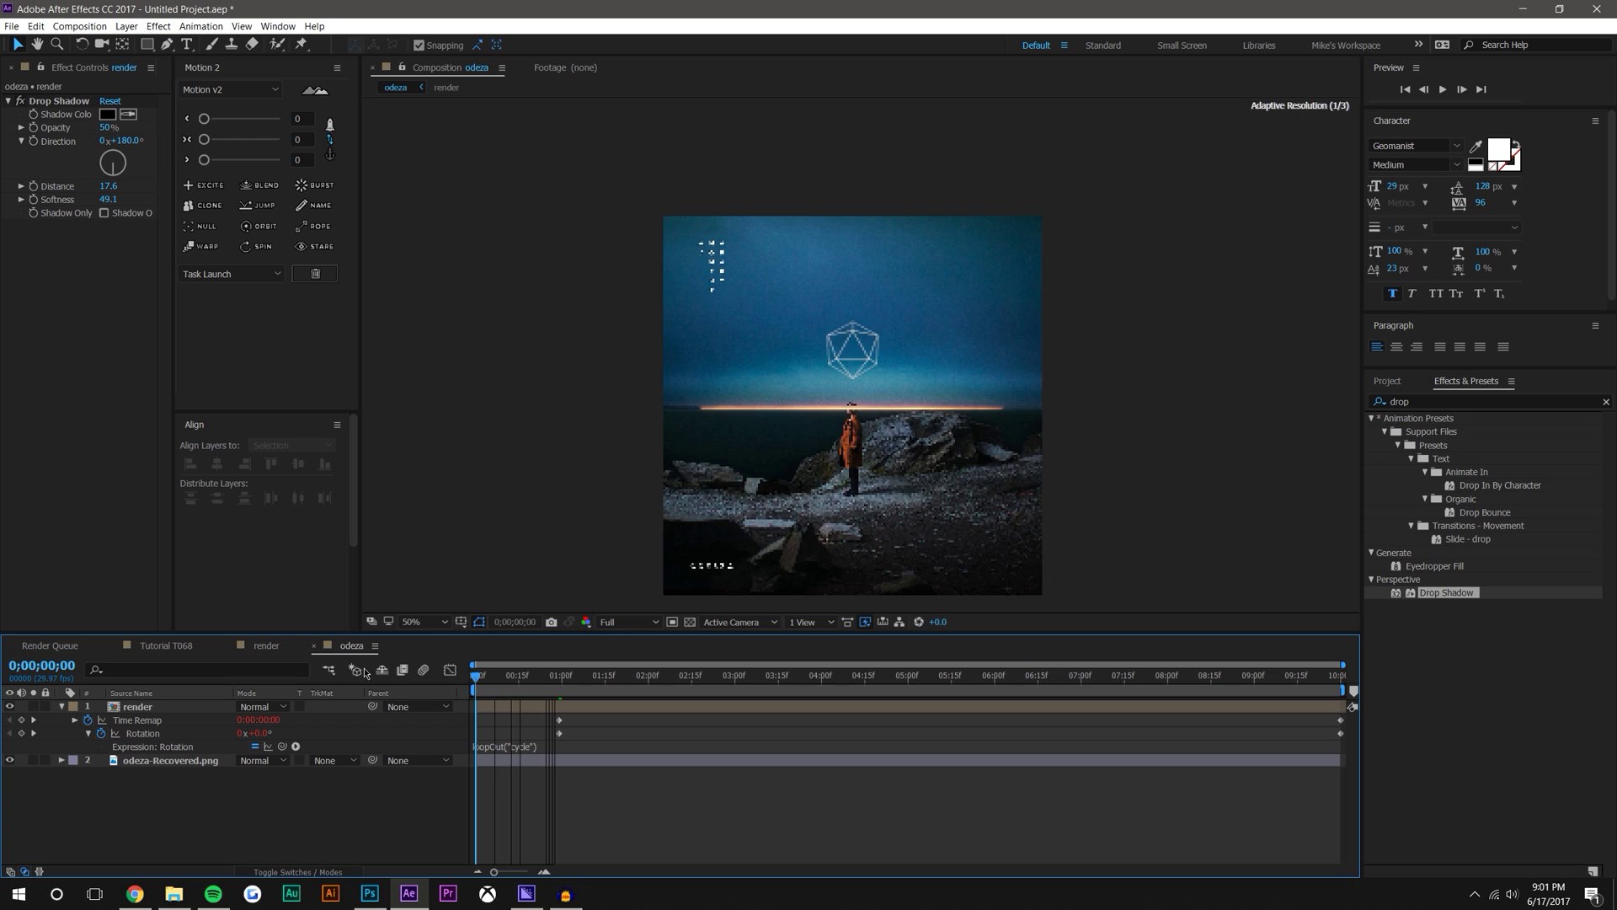
scroll(846, 341, "up", 2)
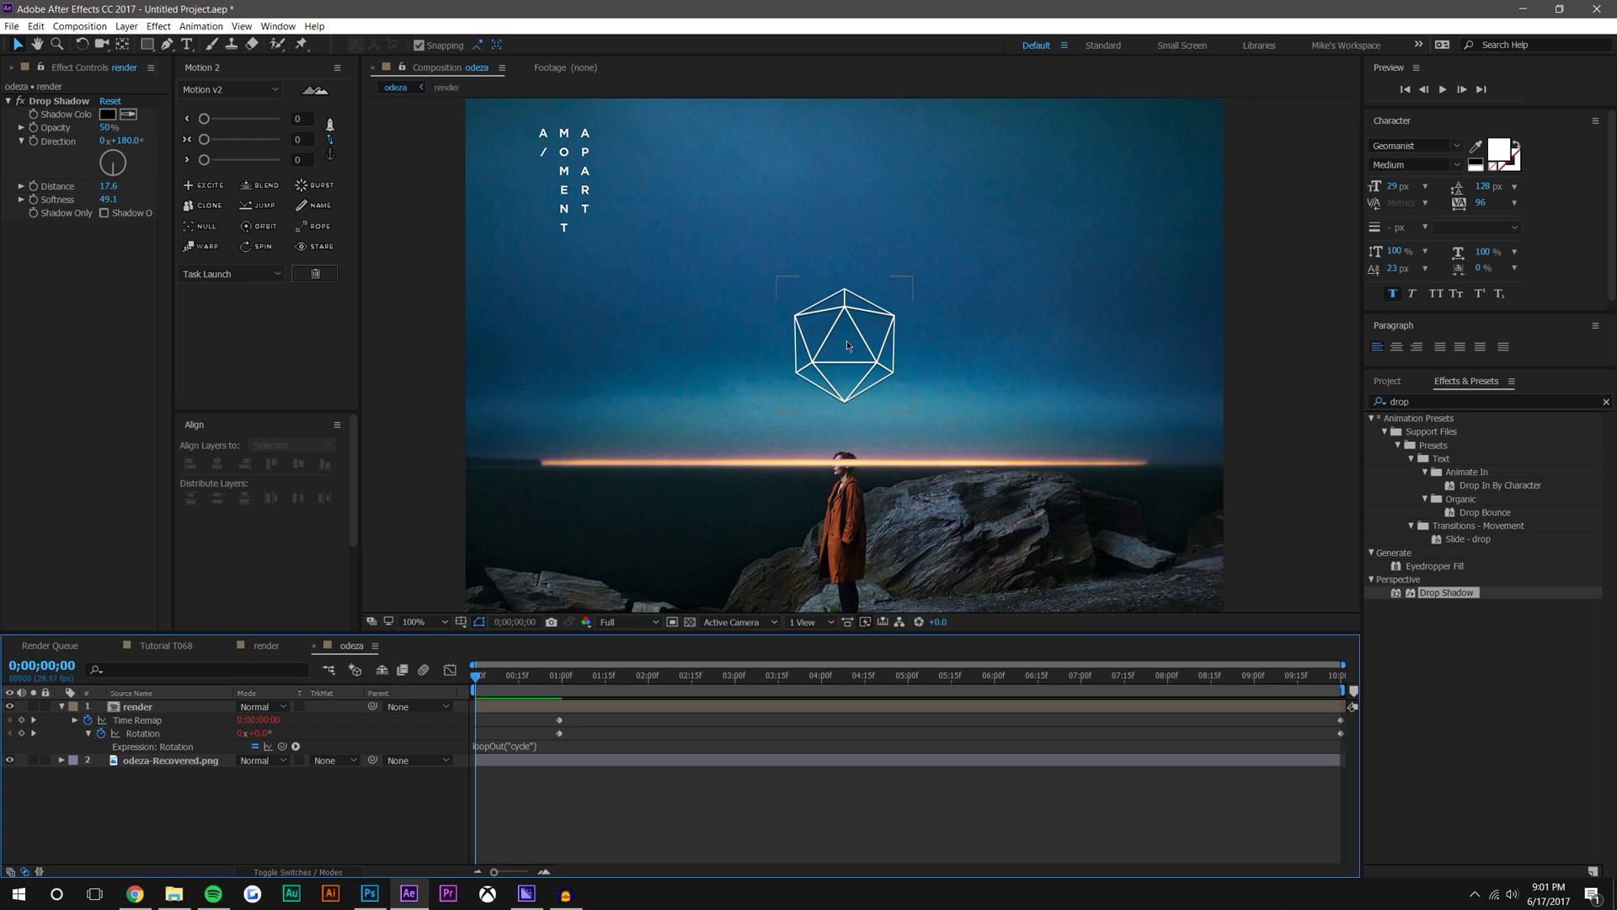
scroll(838, 337, "up", 2)
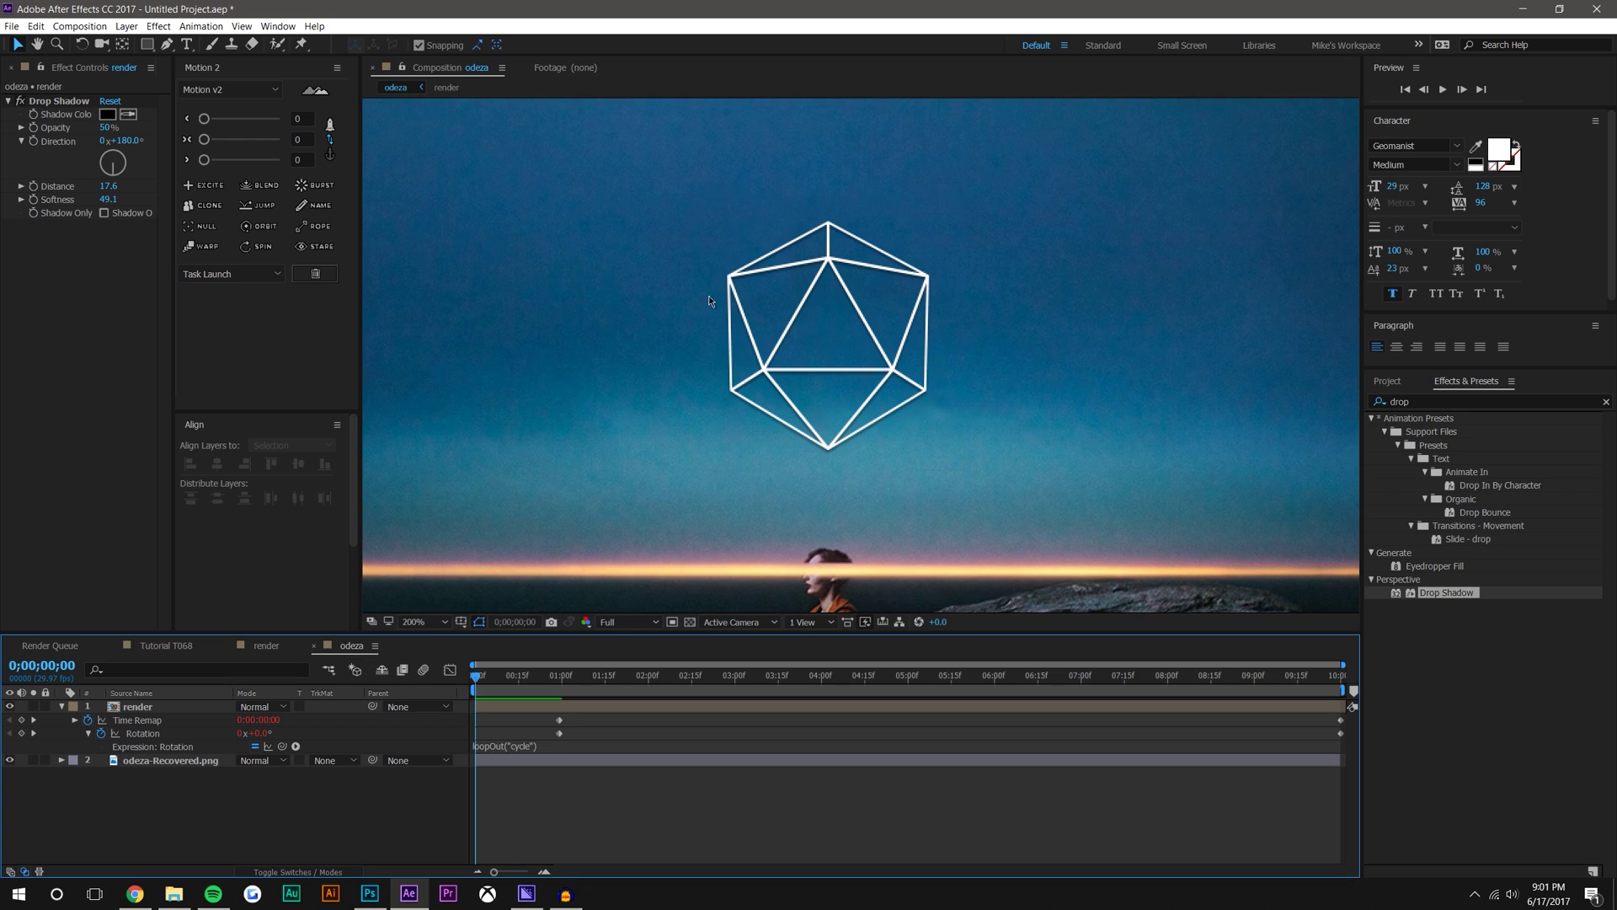
key("comma")
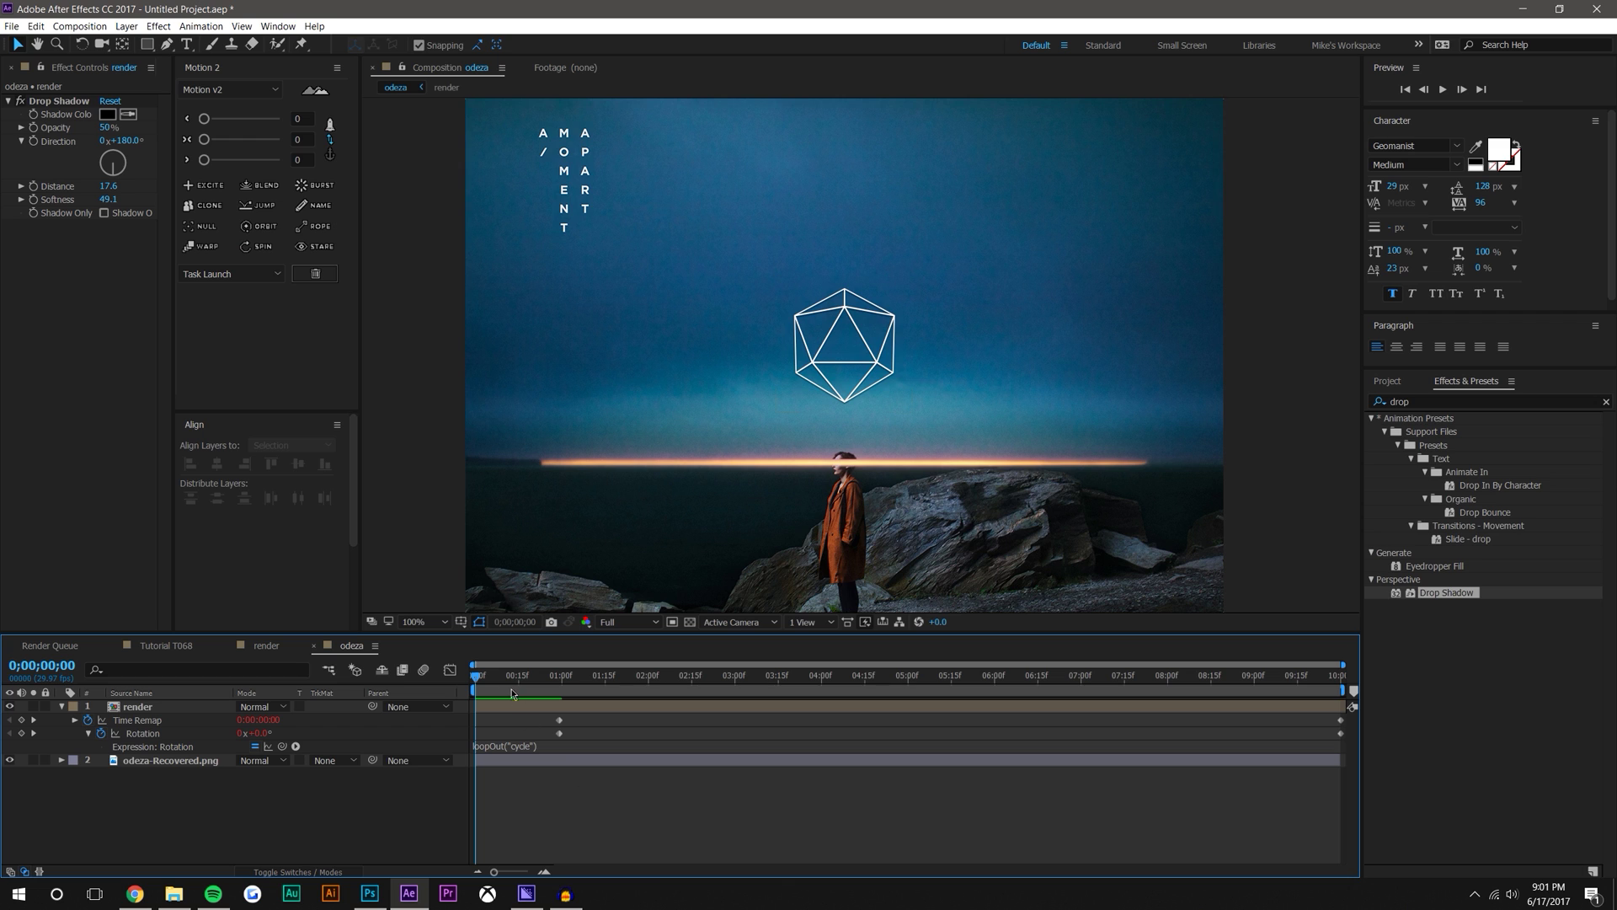
left_click_drag(512, 692, 729, 678)
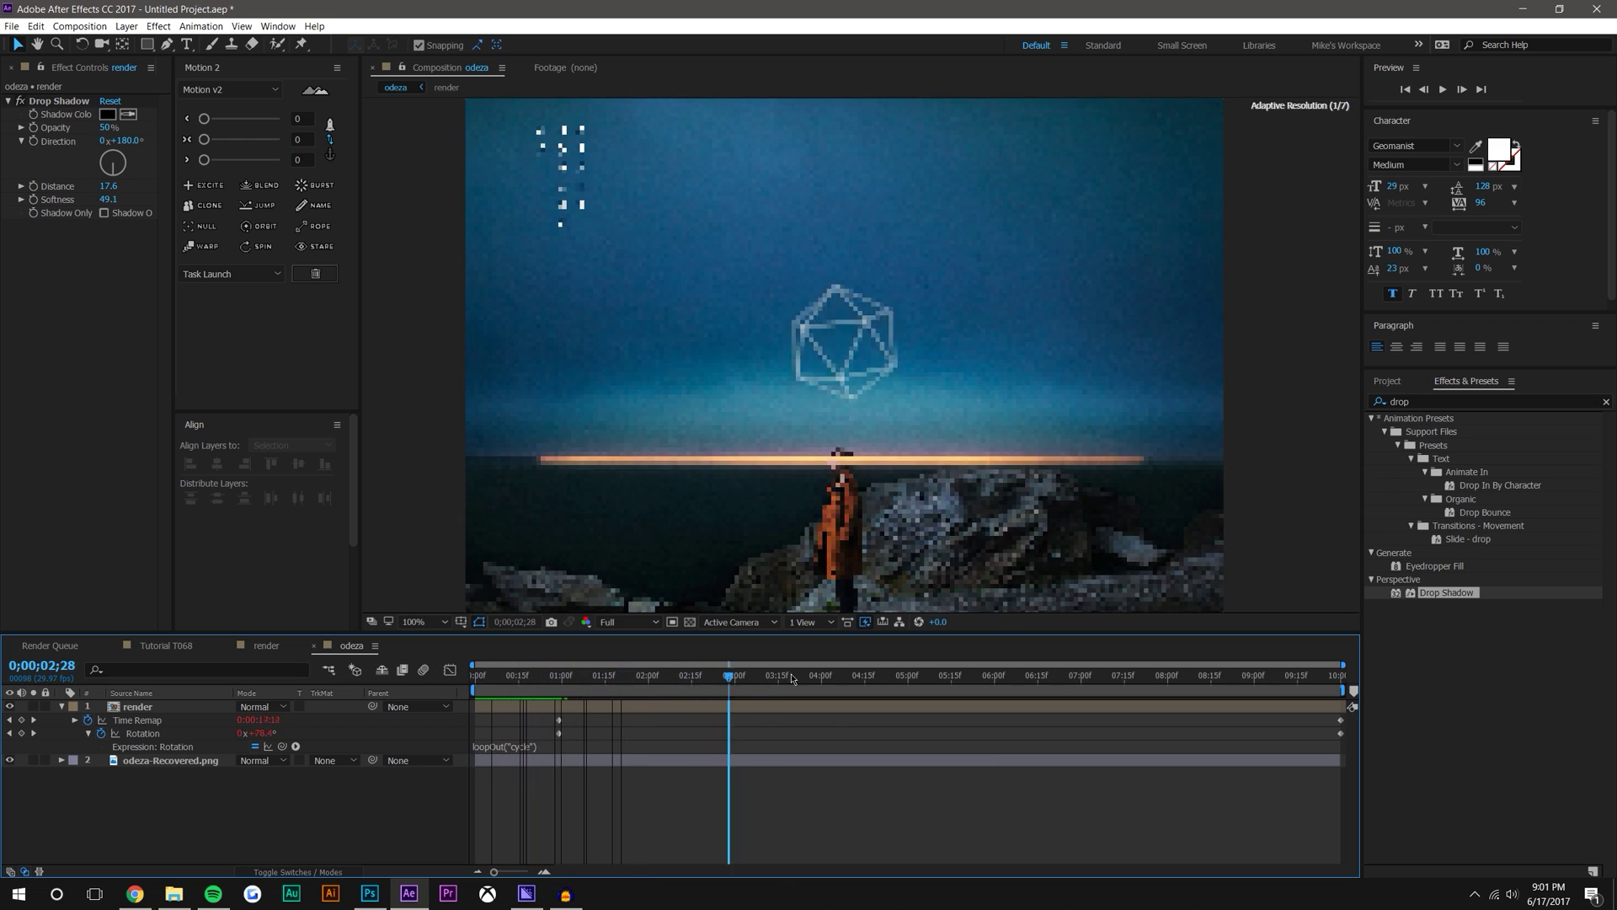
key("Home")
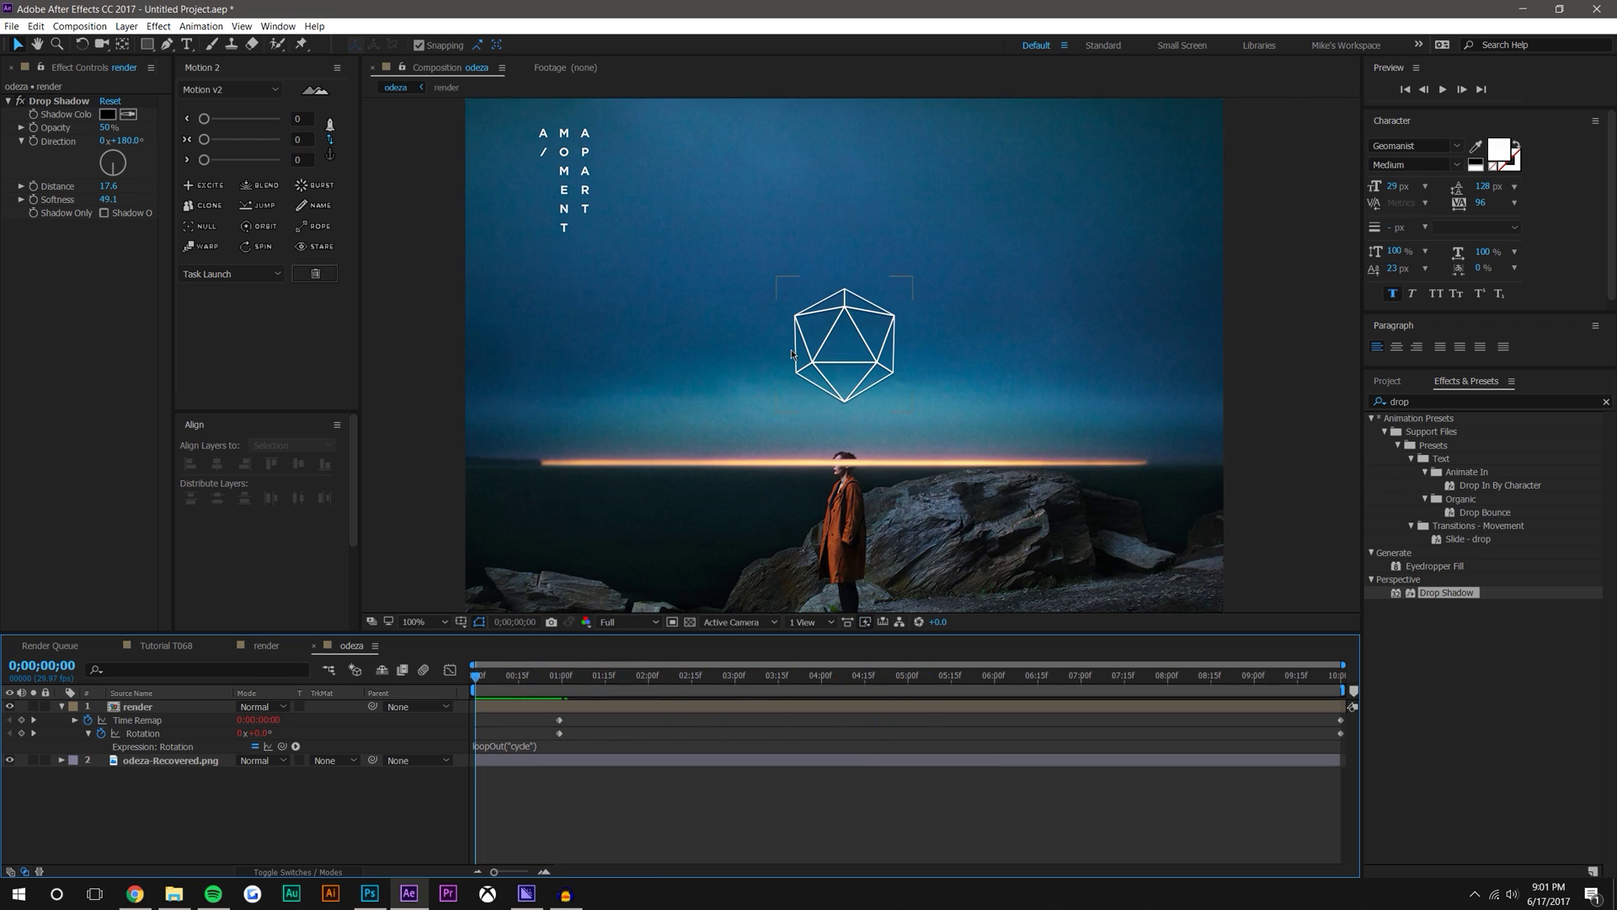
scroll(829, 267, "up", 2)
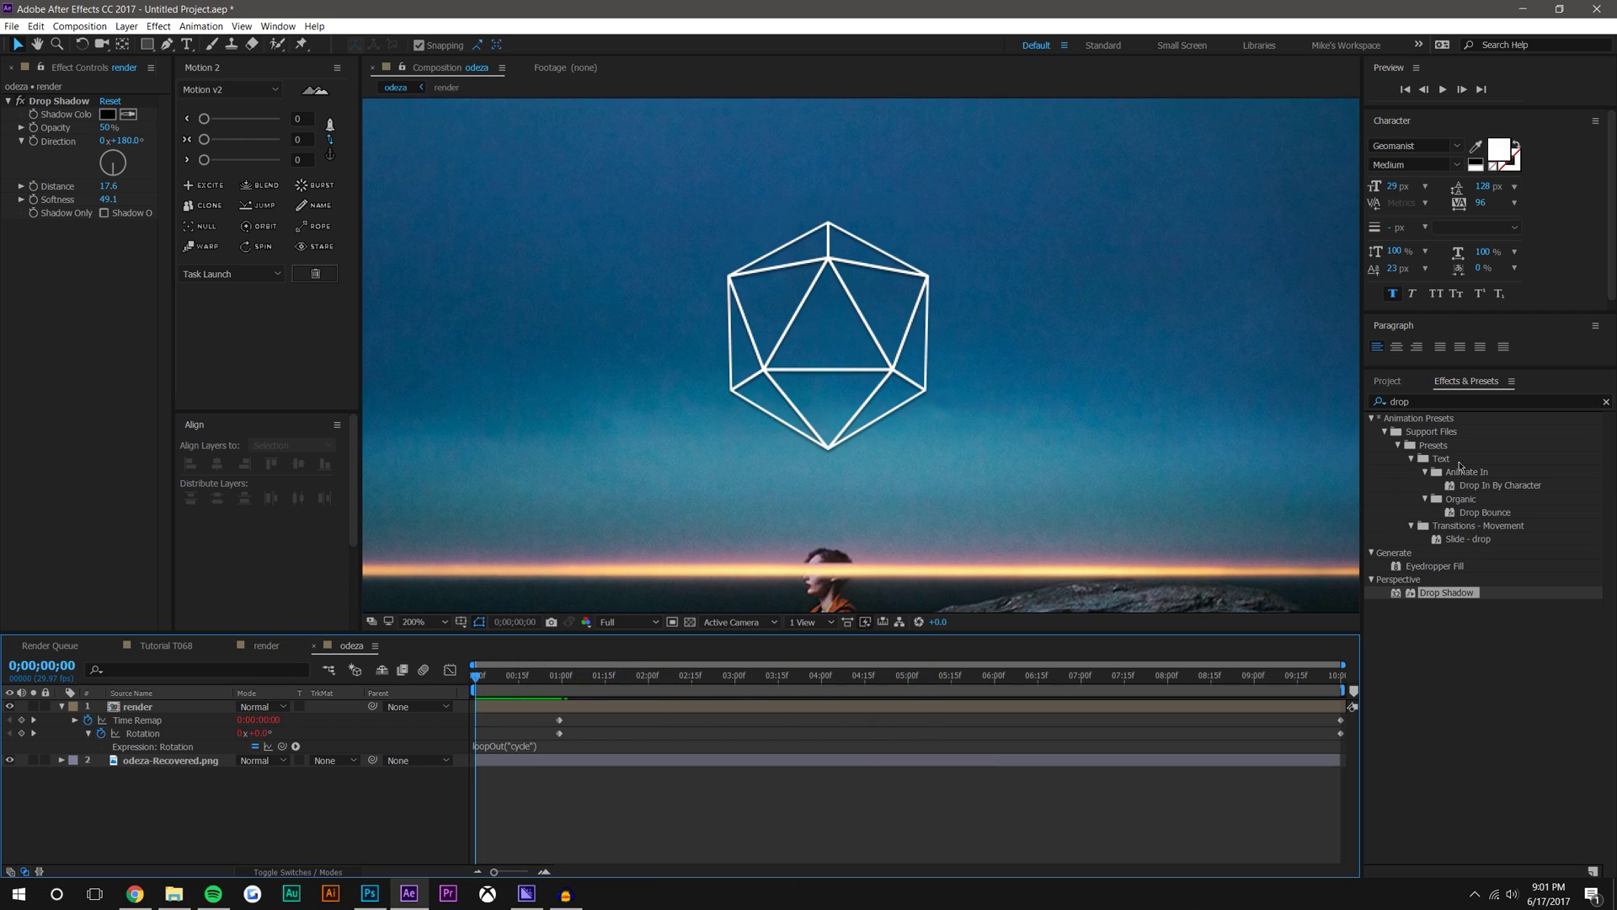
Search Effects & Presets for 'tv' and try Bad TV 2 - old on the render layer, then undo it
left_click(1428, 399)
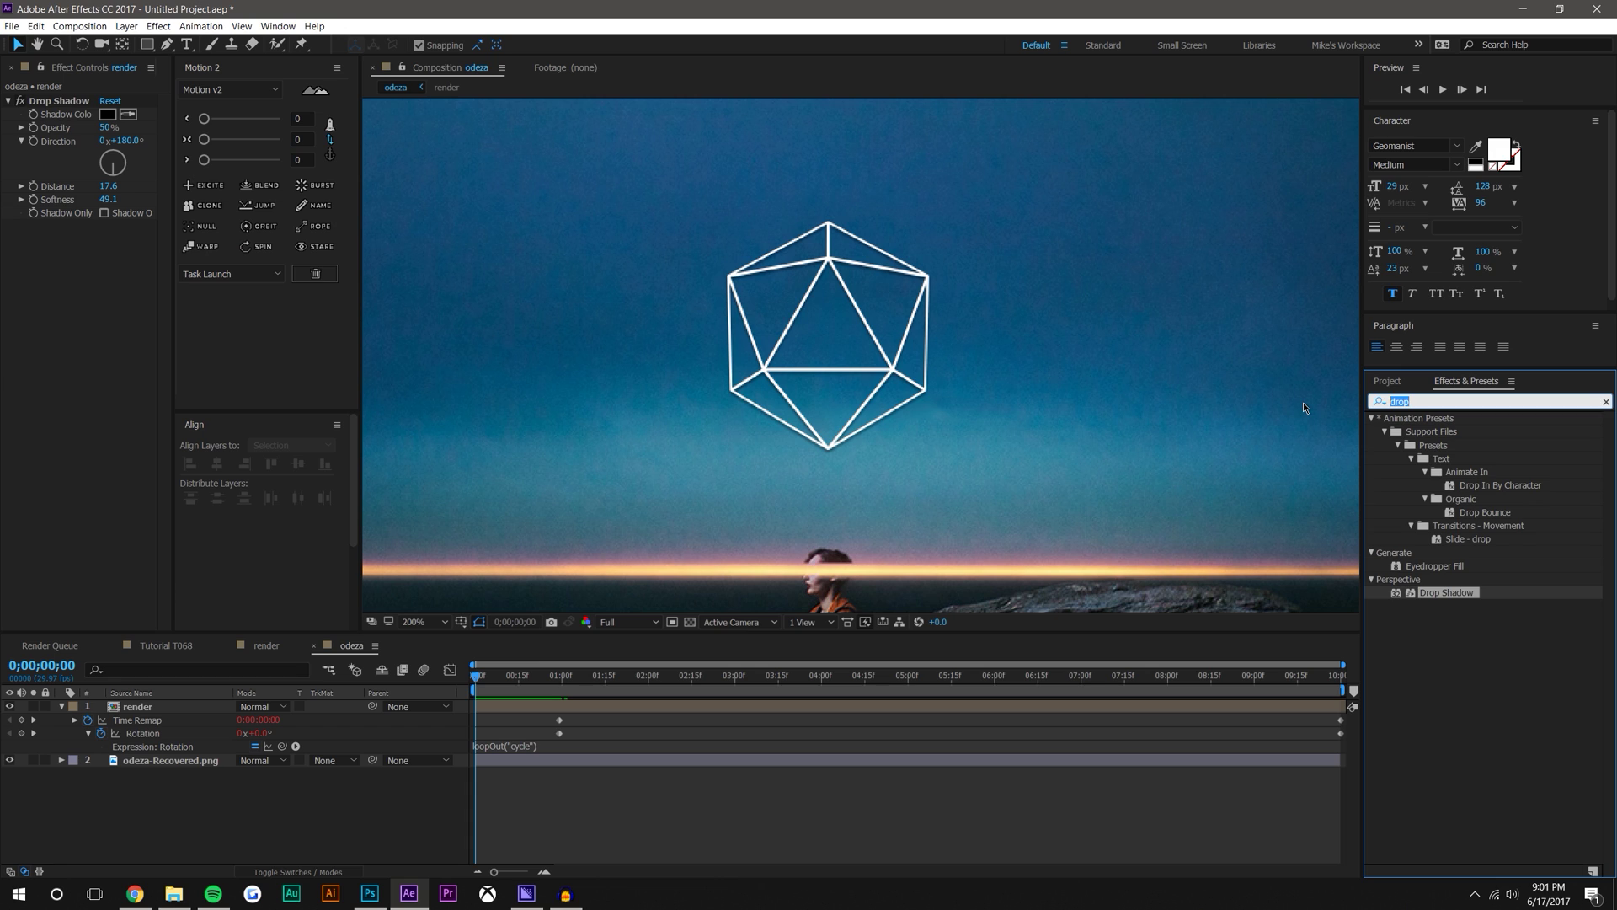
type("old t")
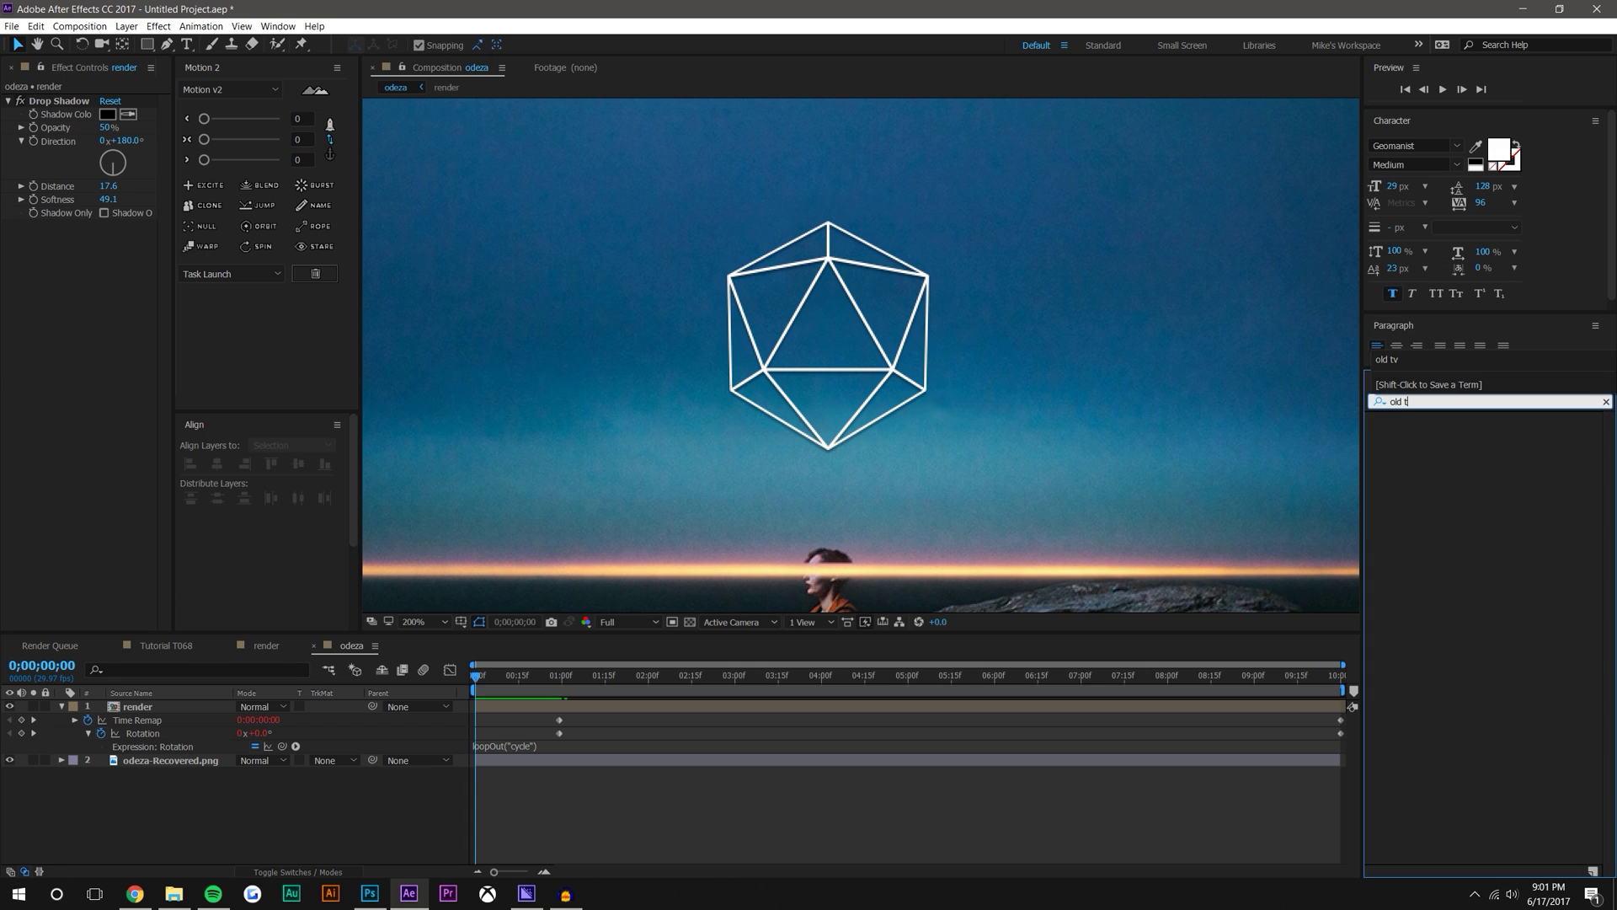
key("Escape")
left_click(1418, 401)
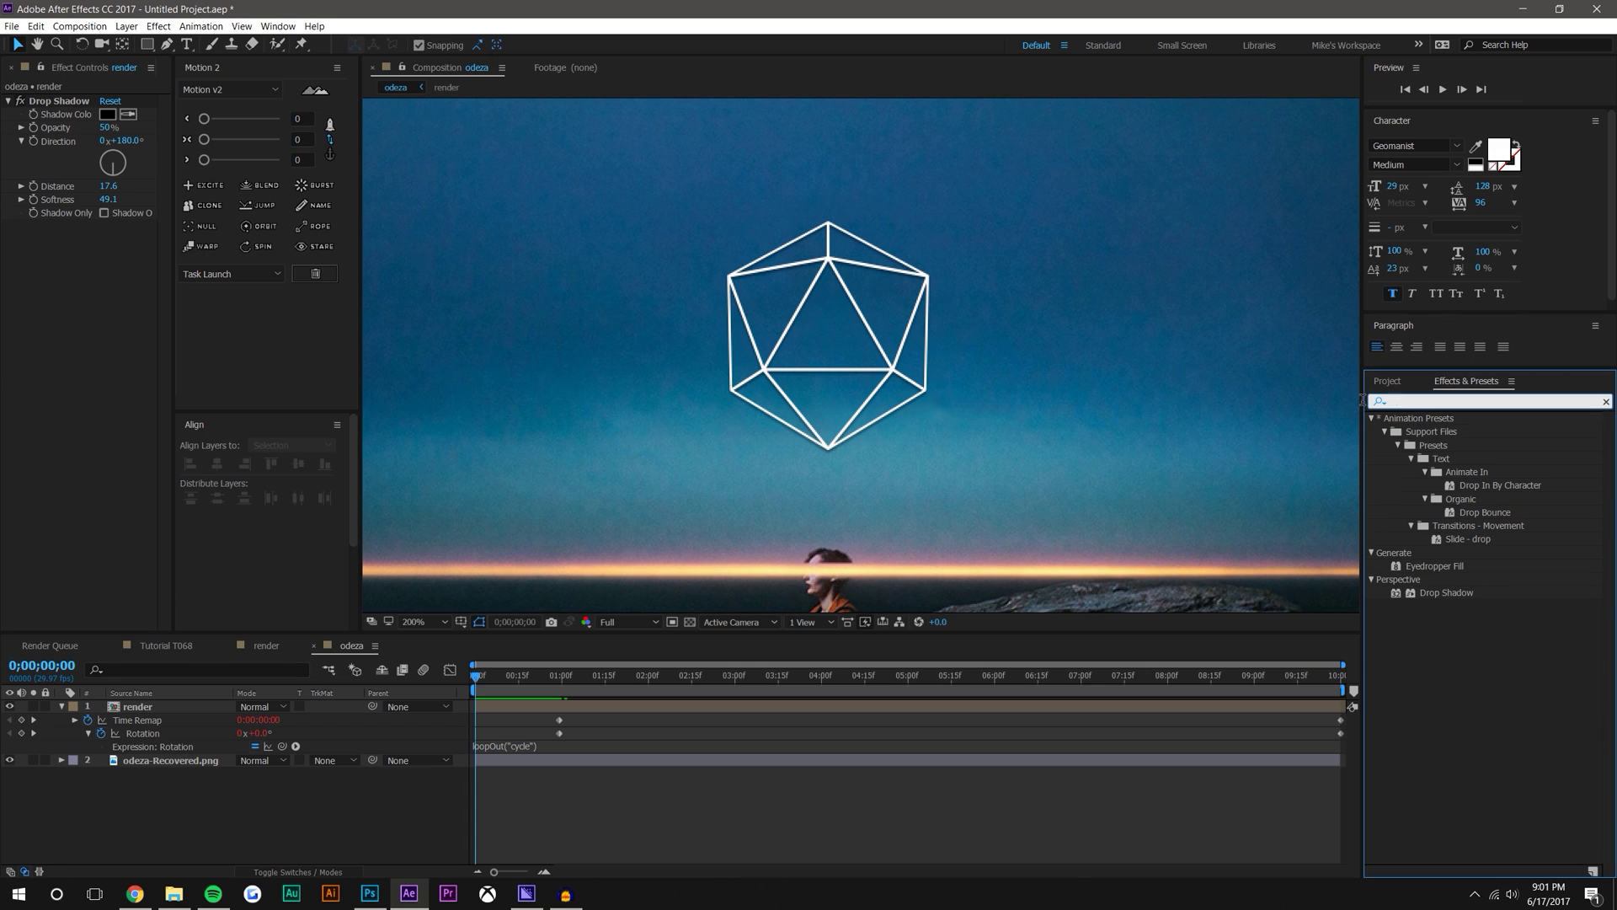
type("tv")
left_click_drag(1488, 491, 830, 337)
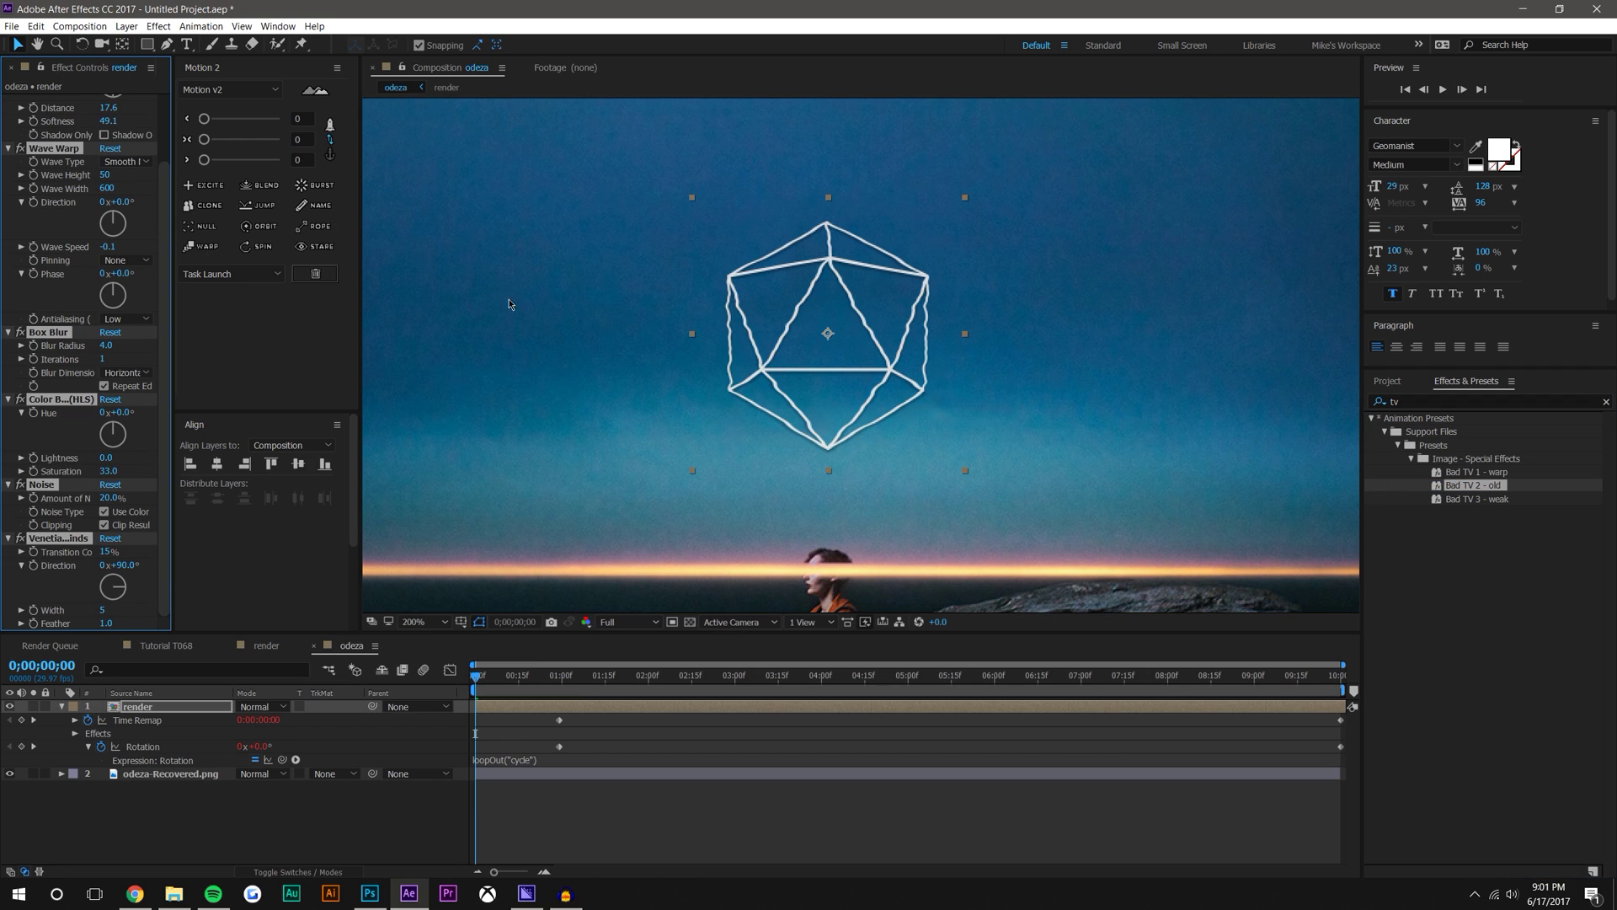
key("ctrl+z")
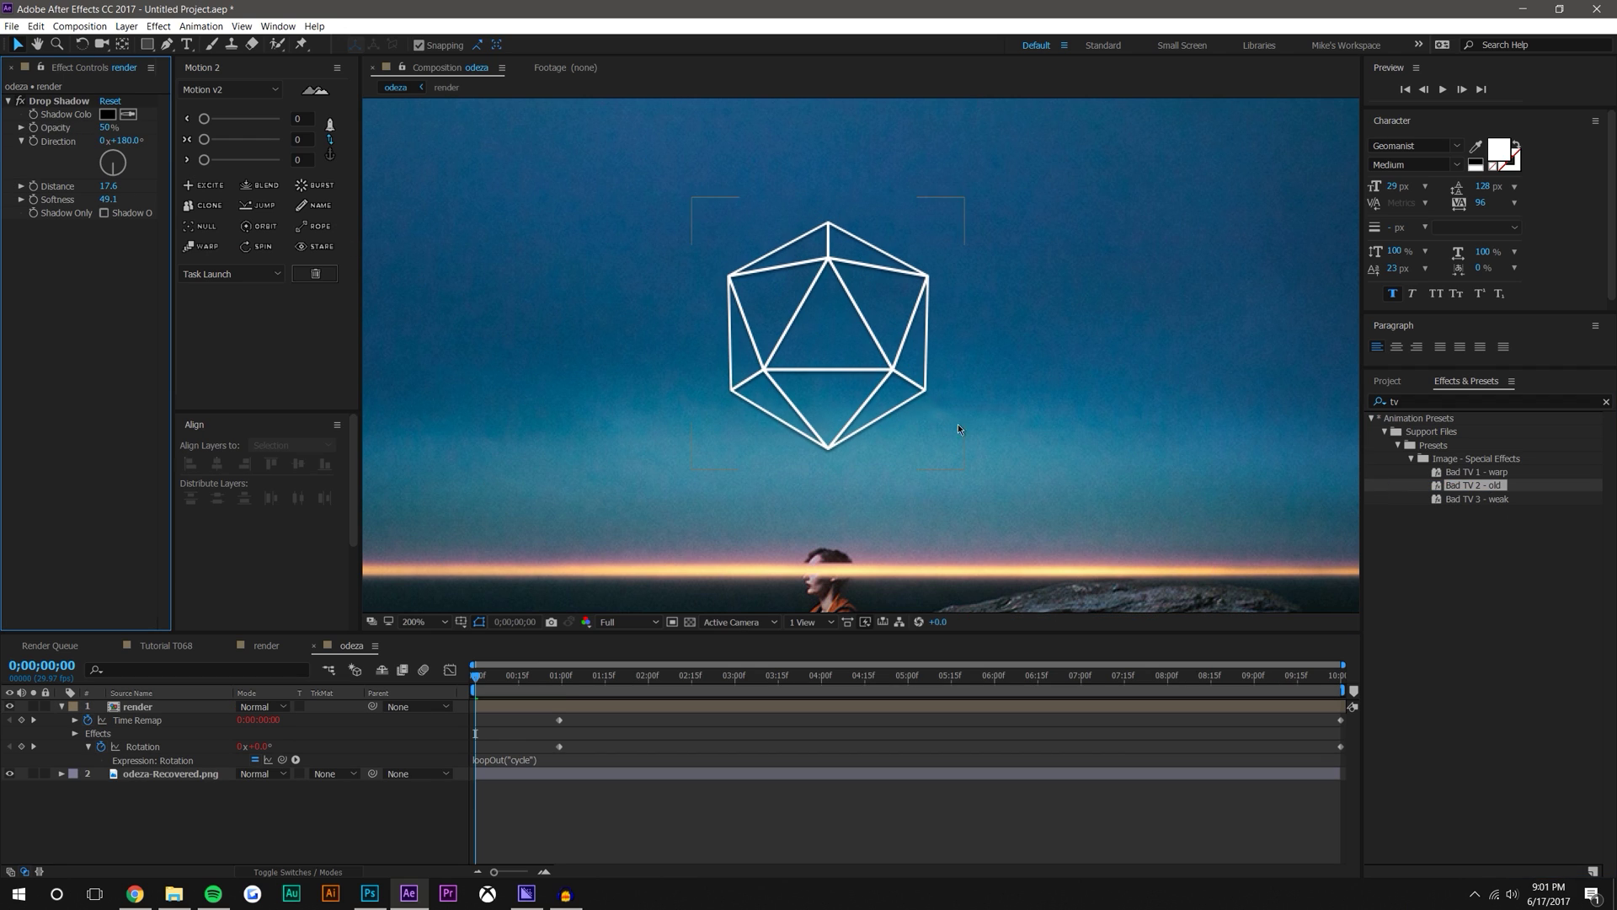
Apply the Bad TV 3 - weak preset to the render layer and play back the glitch
left_click_drag(1478, 499, 761, 375)
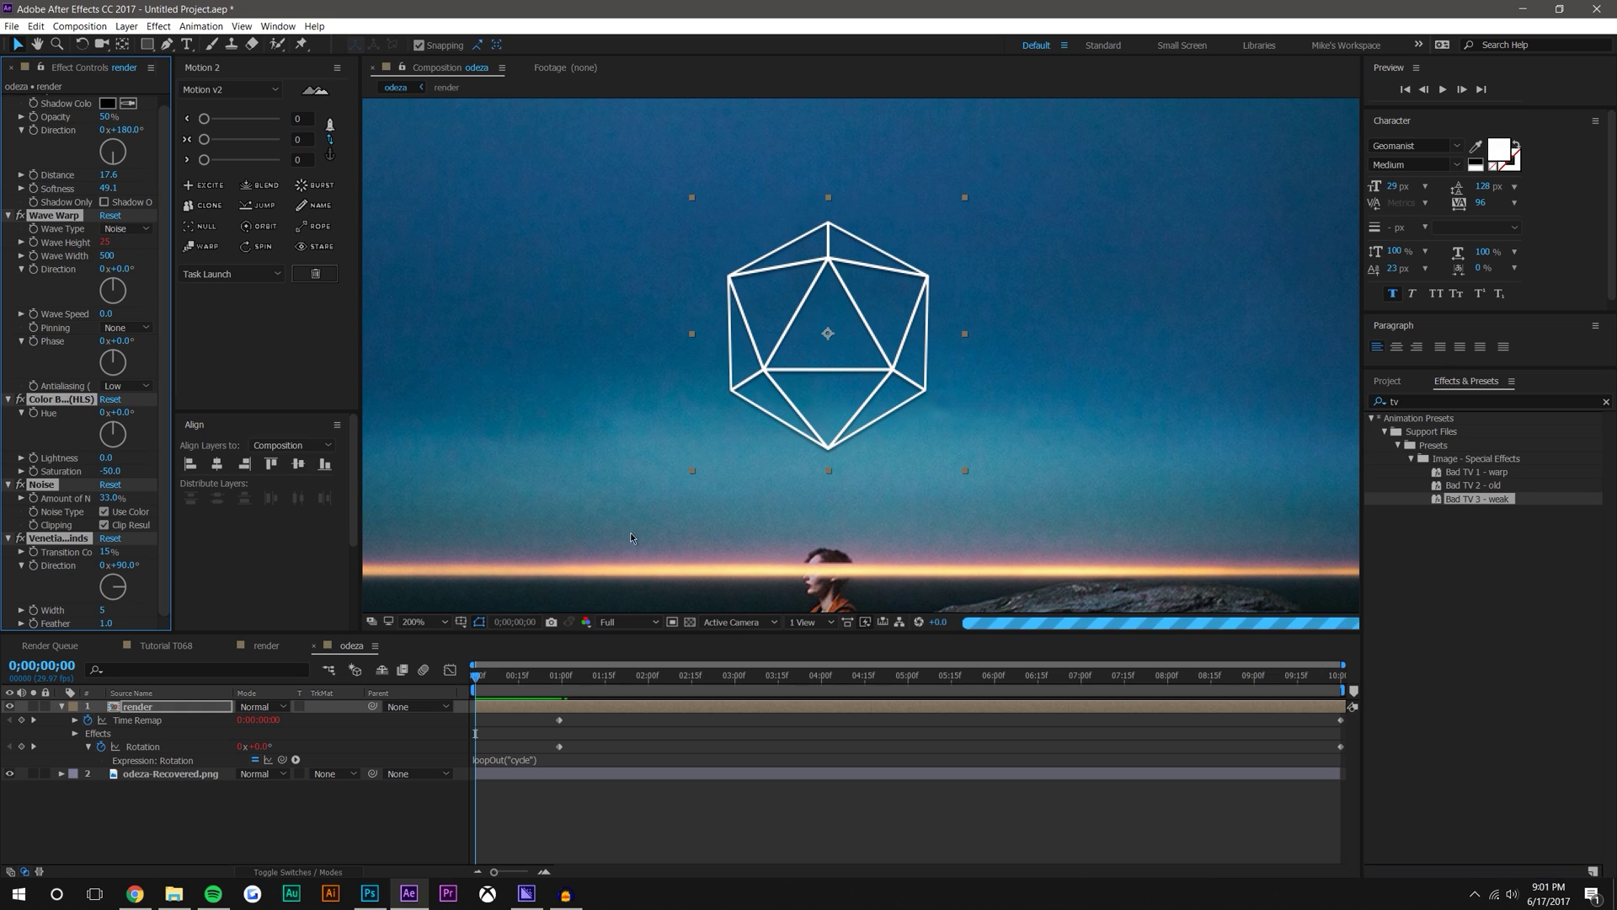
left_click(608, 837)
scroll(811, 374, "down", 1)
scroll(811, 374, "up", 1)
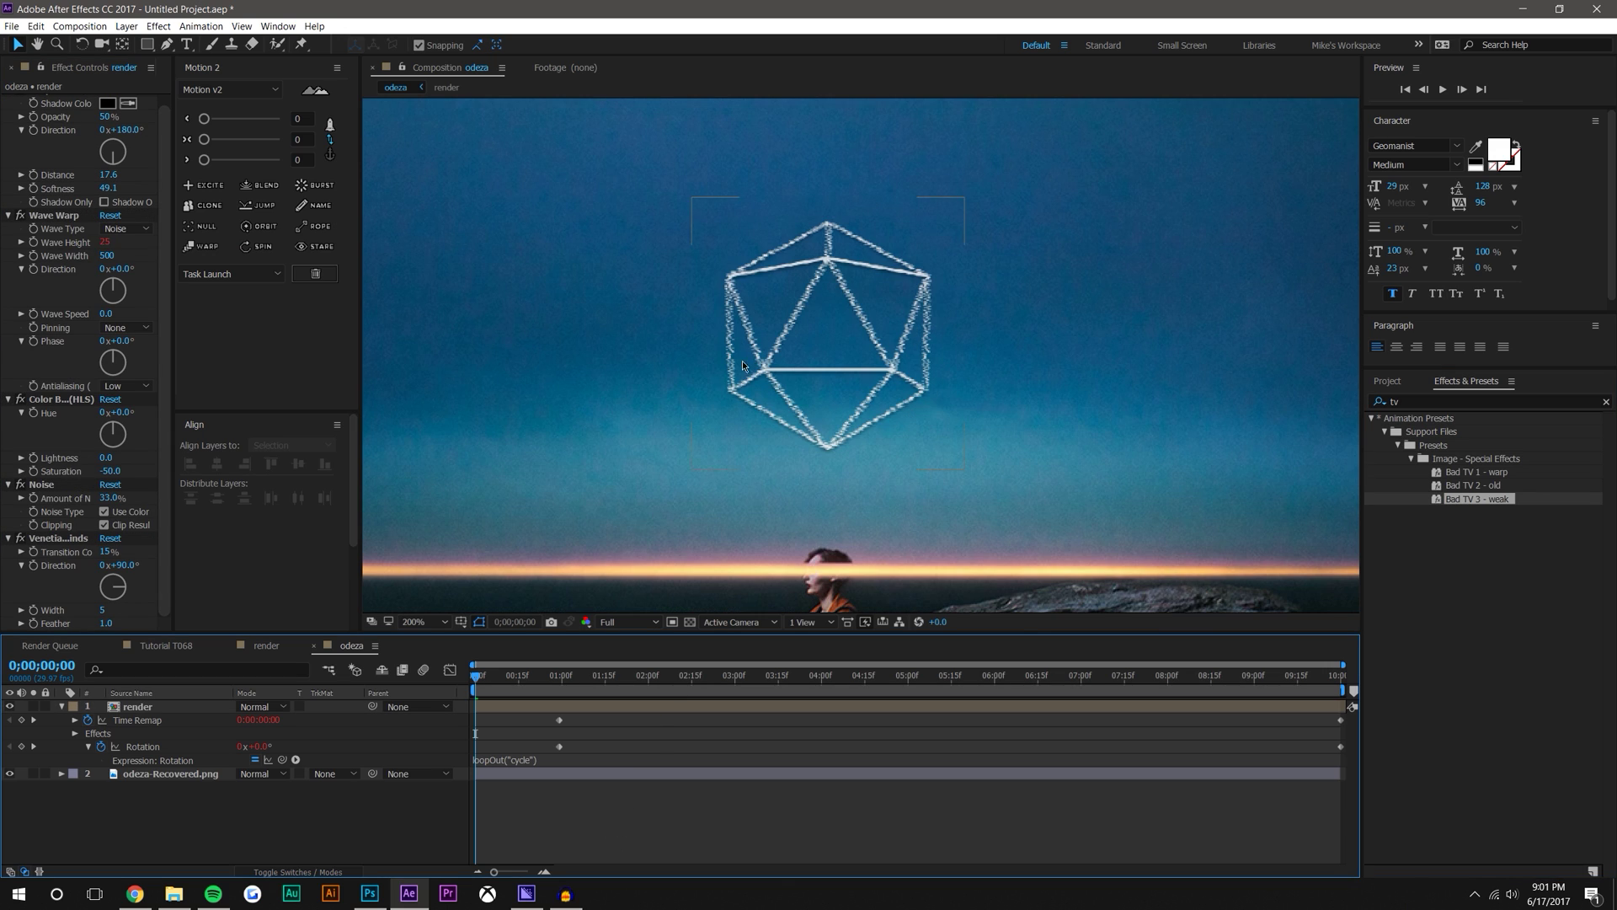
key("space")
key("space")
left_click(543, 873)
left_click(543, 873)
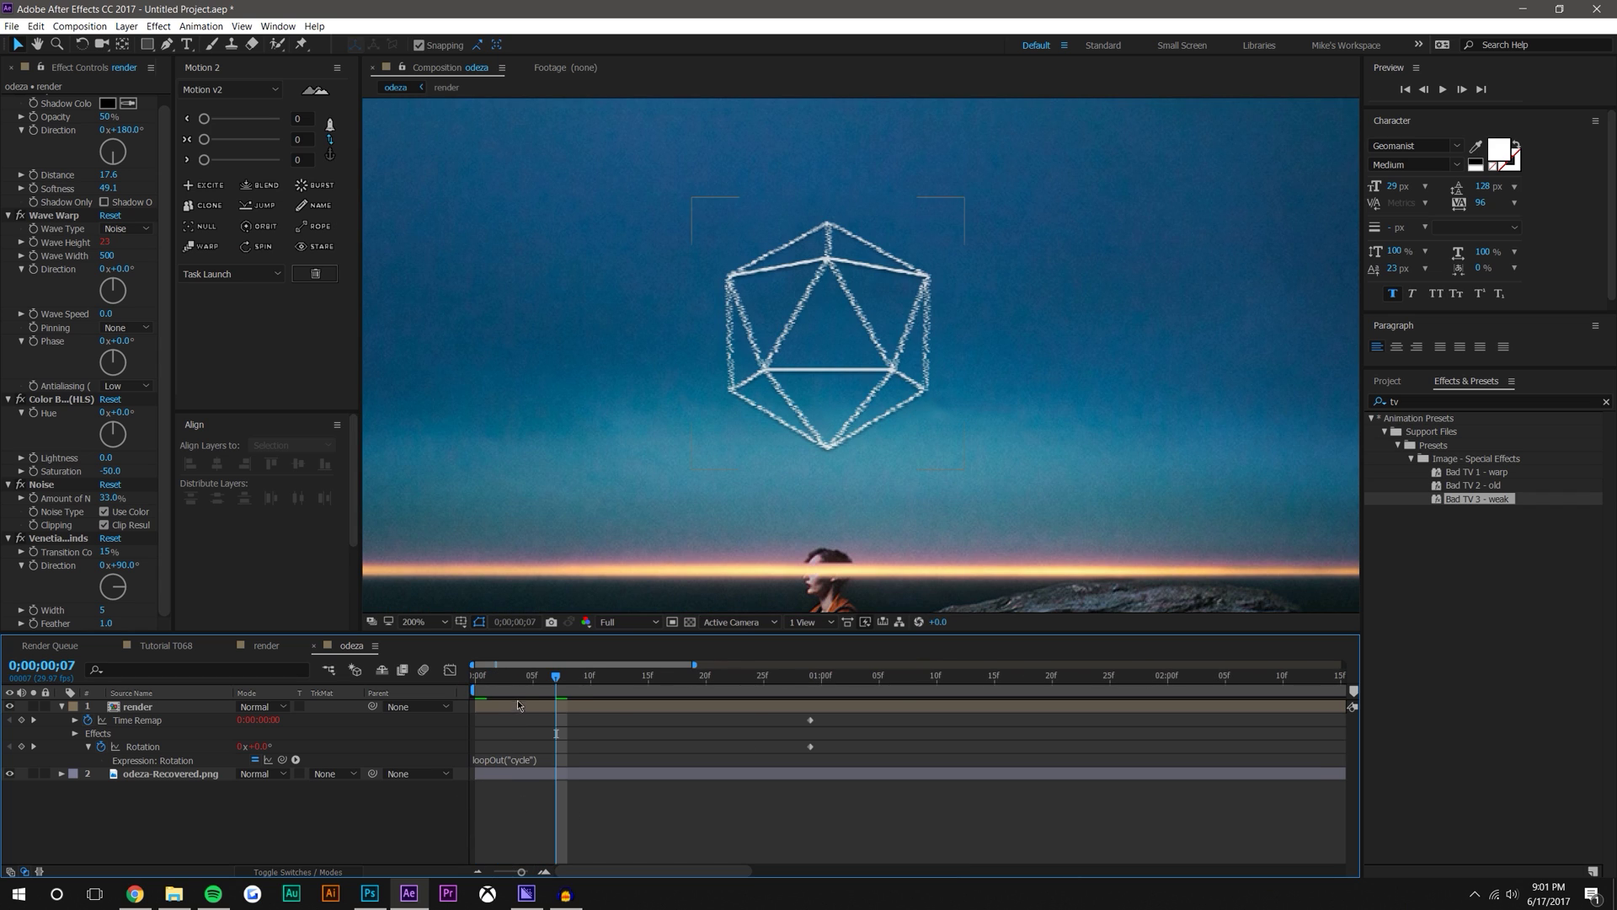
left_click_drag(556, 676, 531, 683)
key("Home")
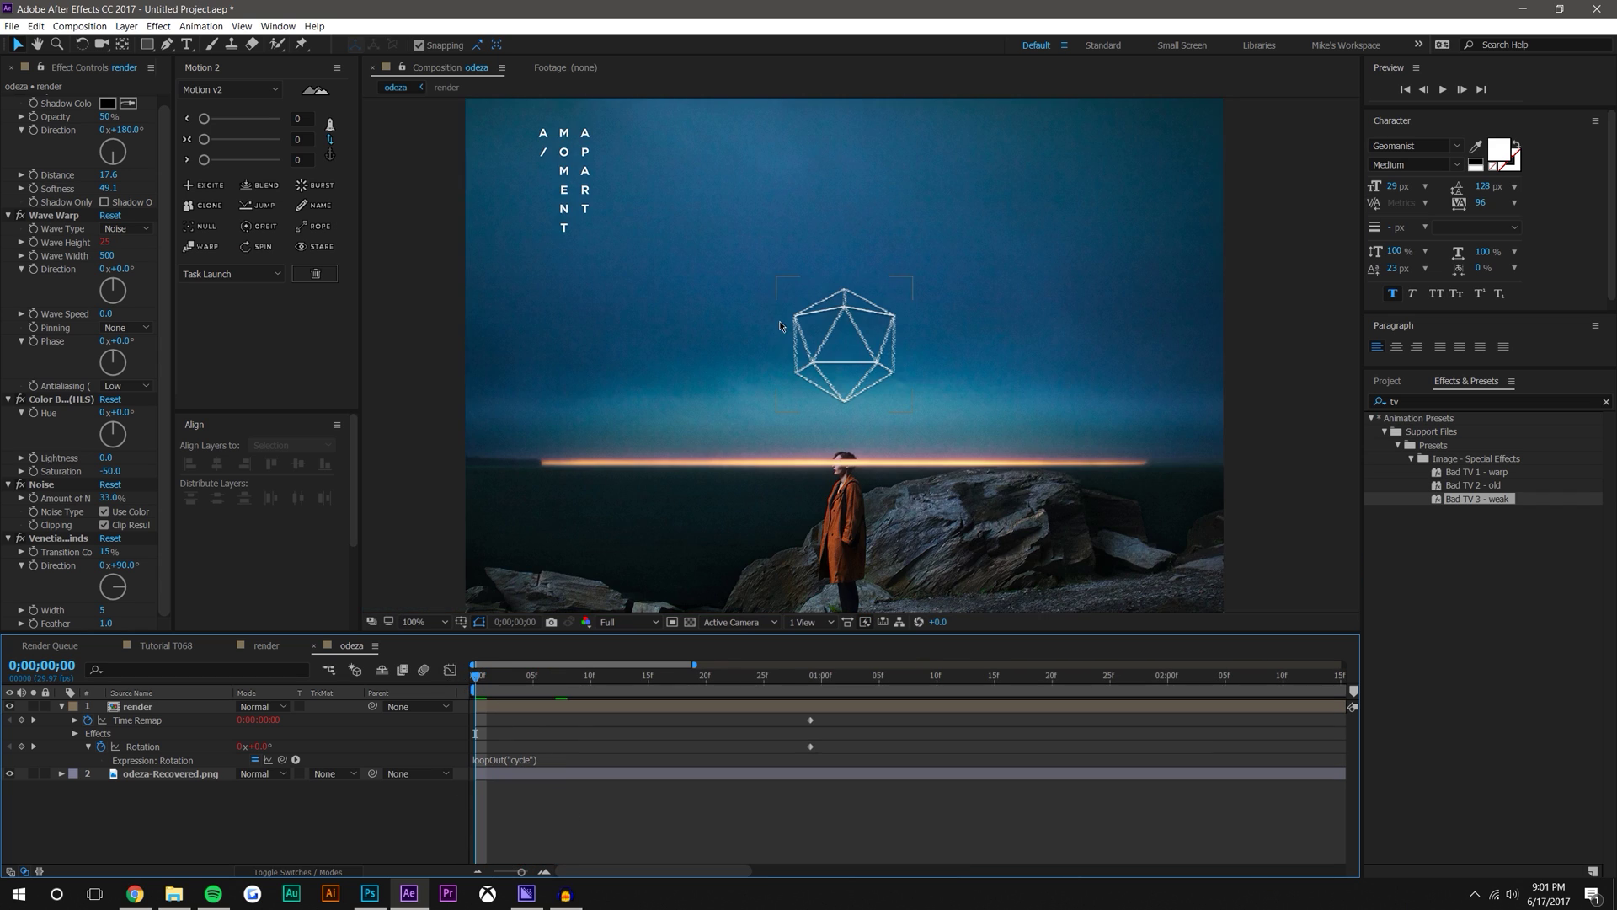
Remove the Bad TV effects and replay the plain rotation
key("comma")
key("ctrl+z")
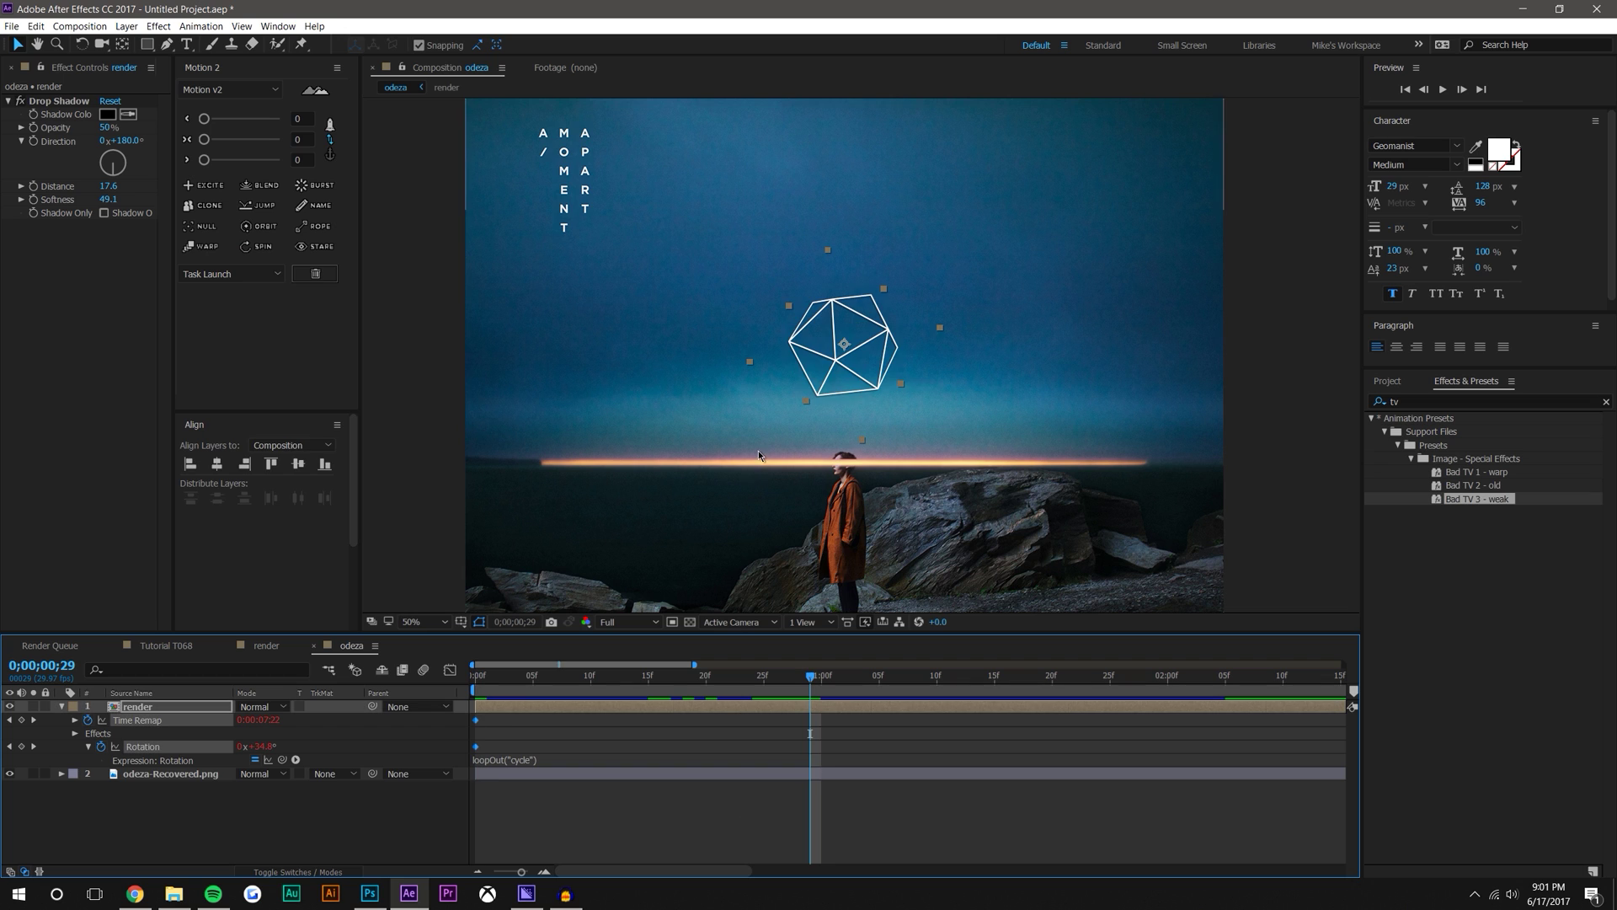
key("comma")
key("space")
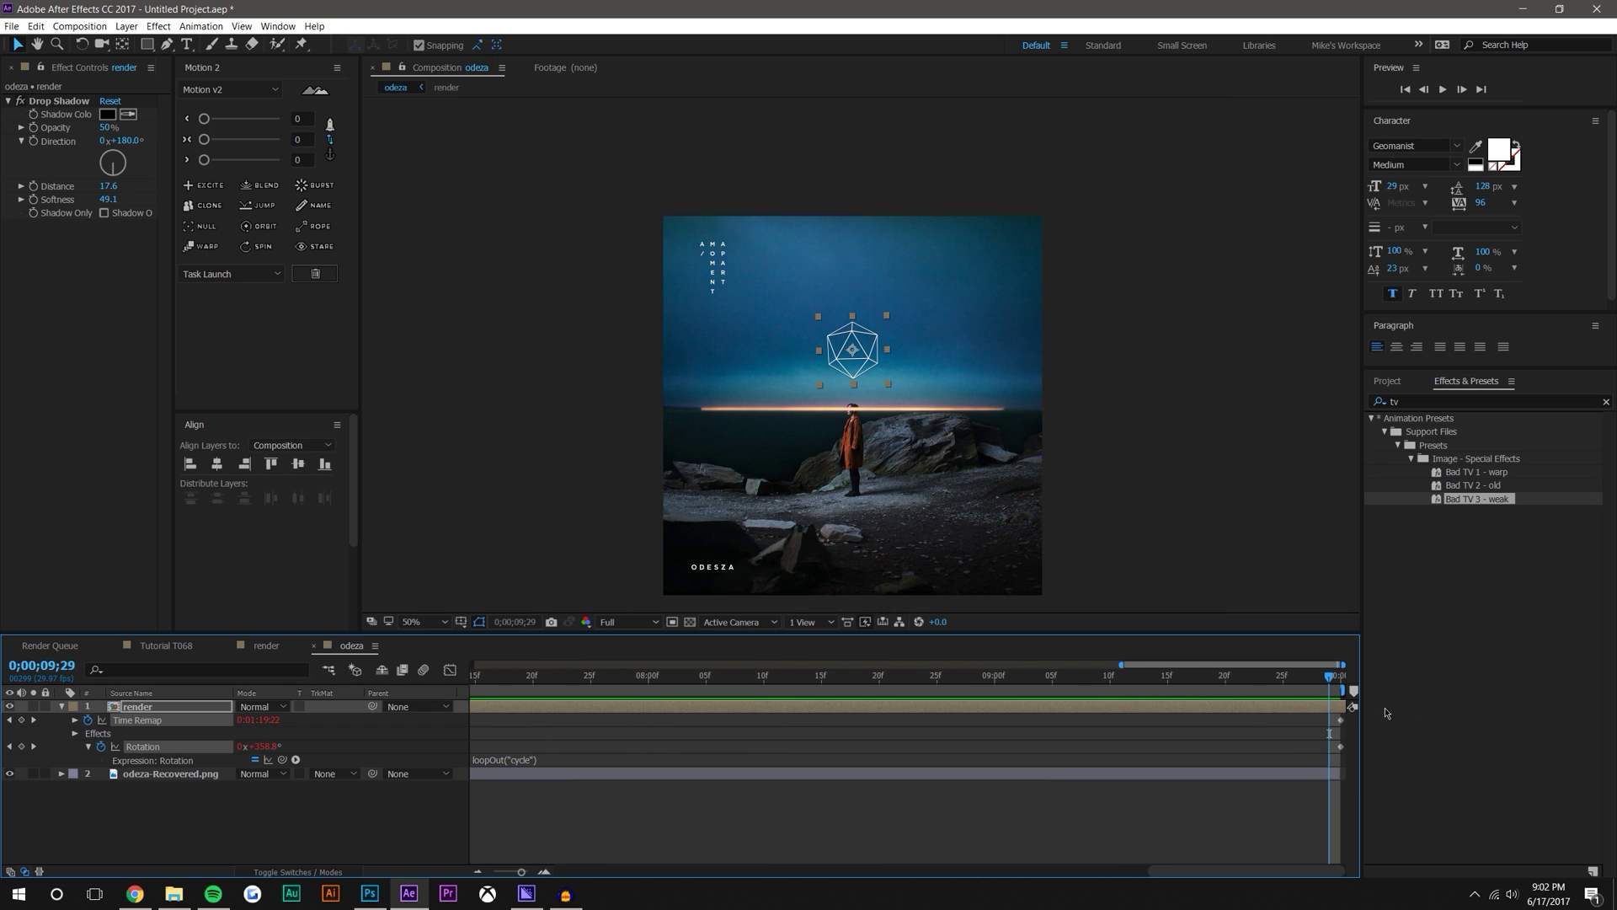
Shift the first Time Remap and Rotation keyframes from 0 to 1 second
left_click(478, 873)
left_click(478, 873)
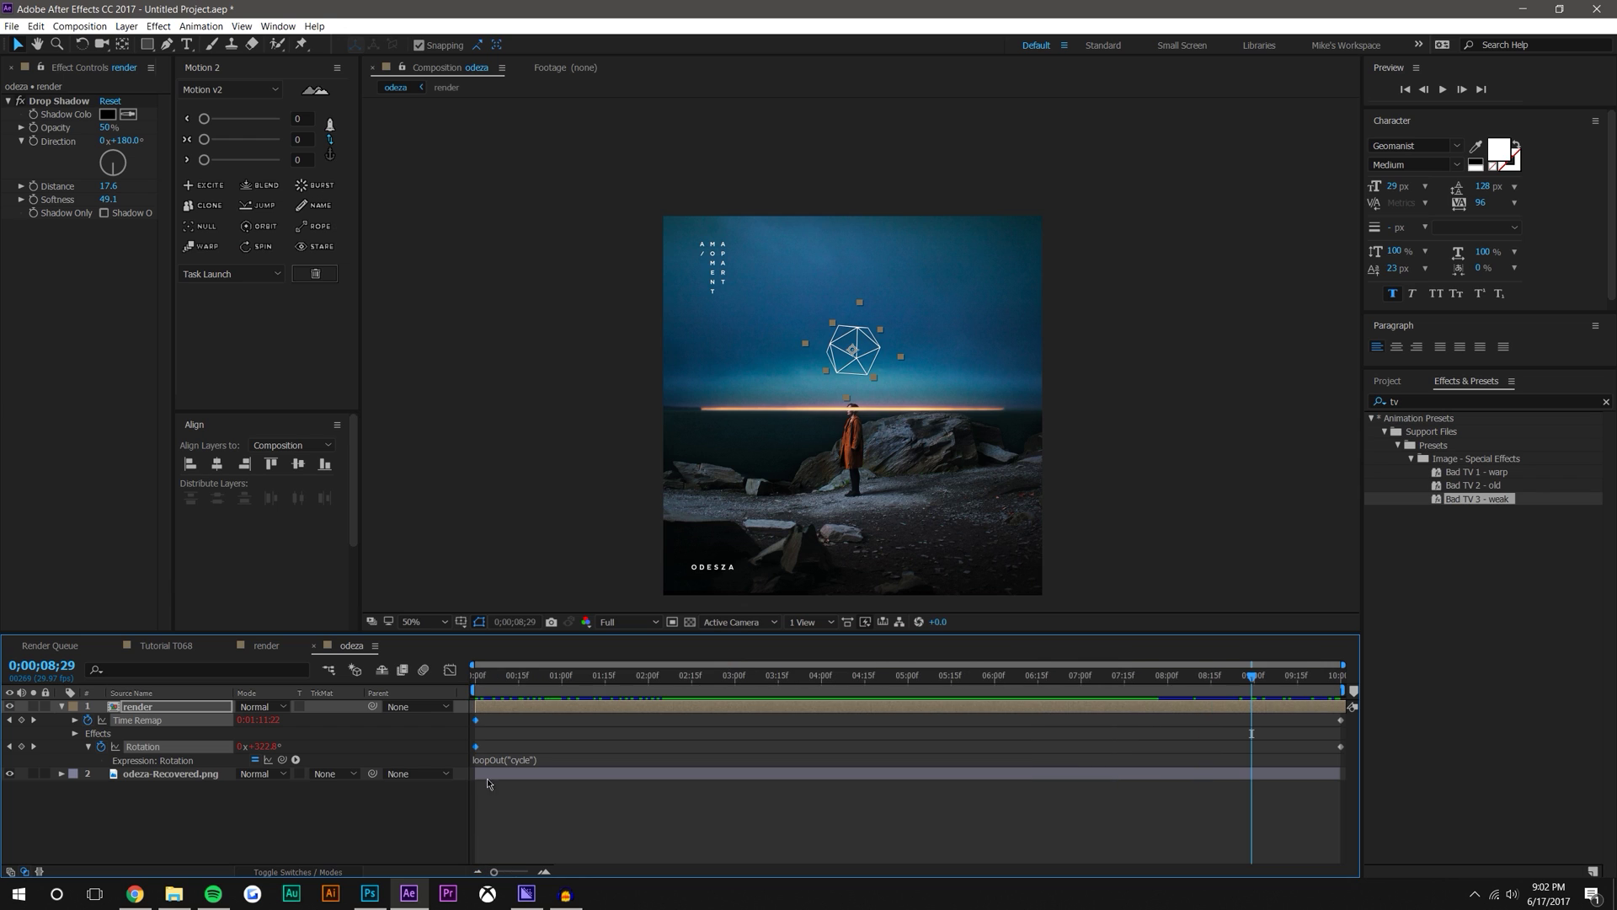
left_click(516, 675)
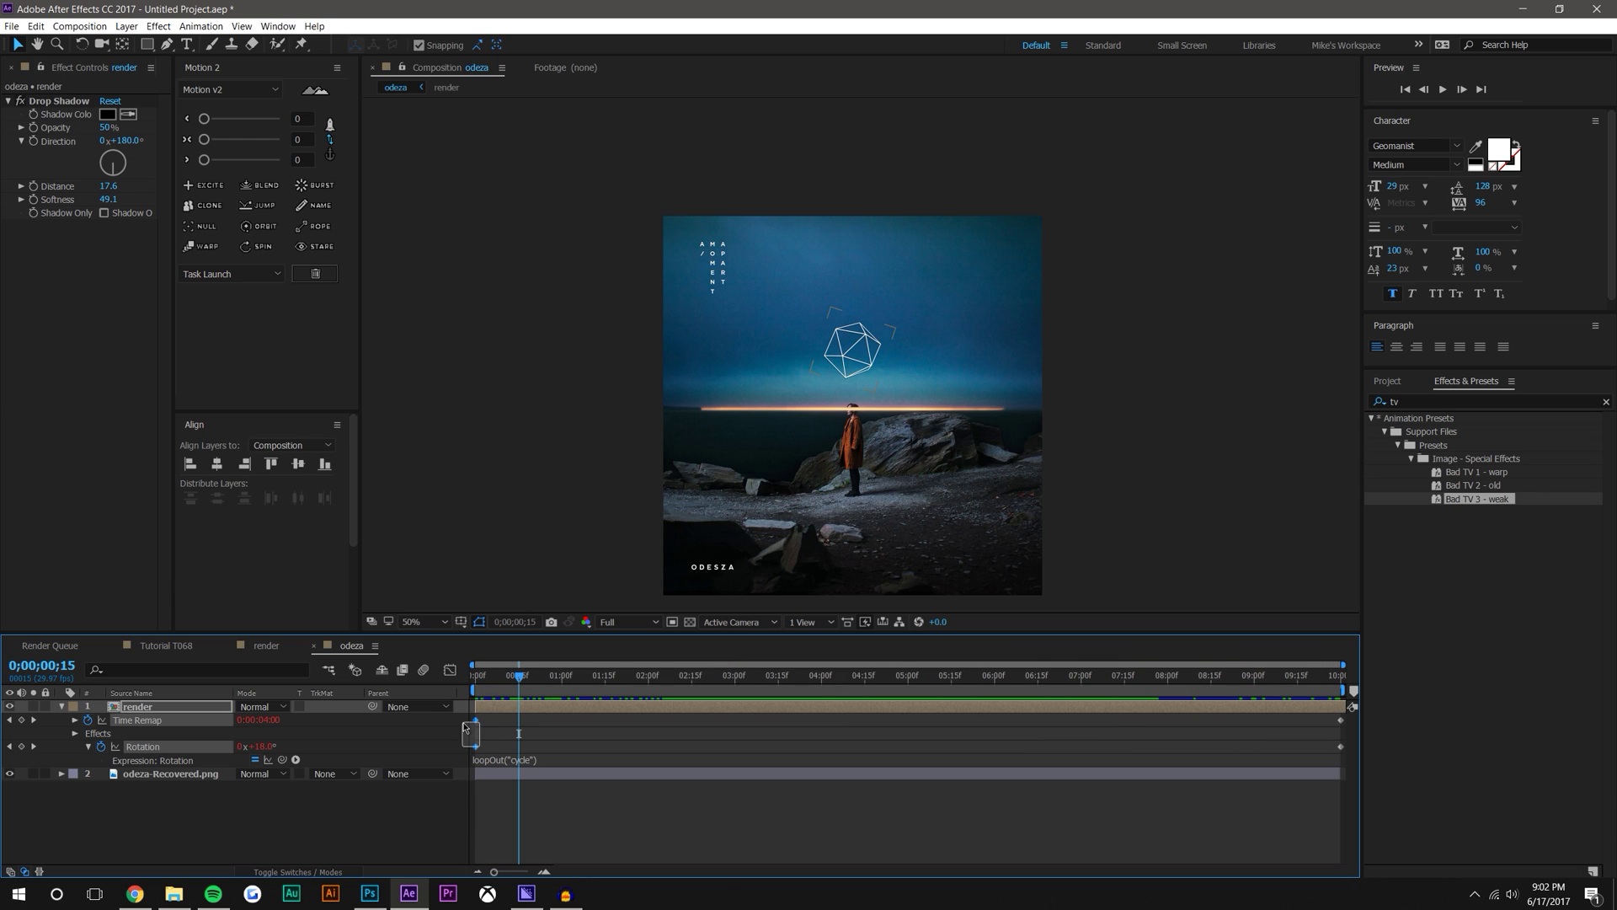
left_click_drag(476, 723, 562, 731)
left_click(563, 684)
left_click(522, 821)
scroll(812, 375, "up", 2)
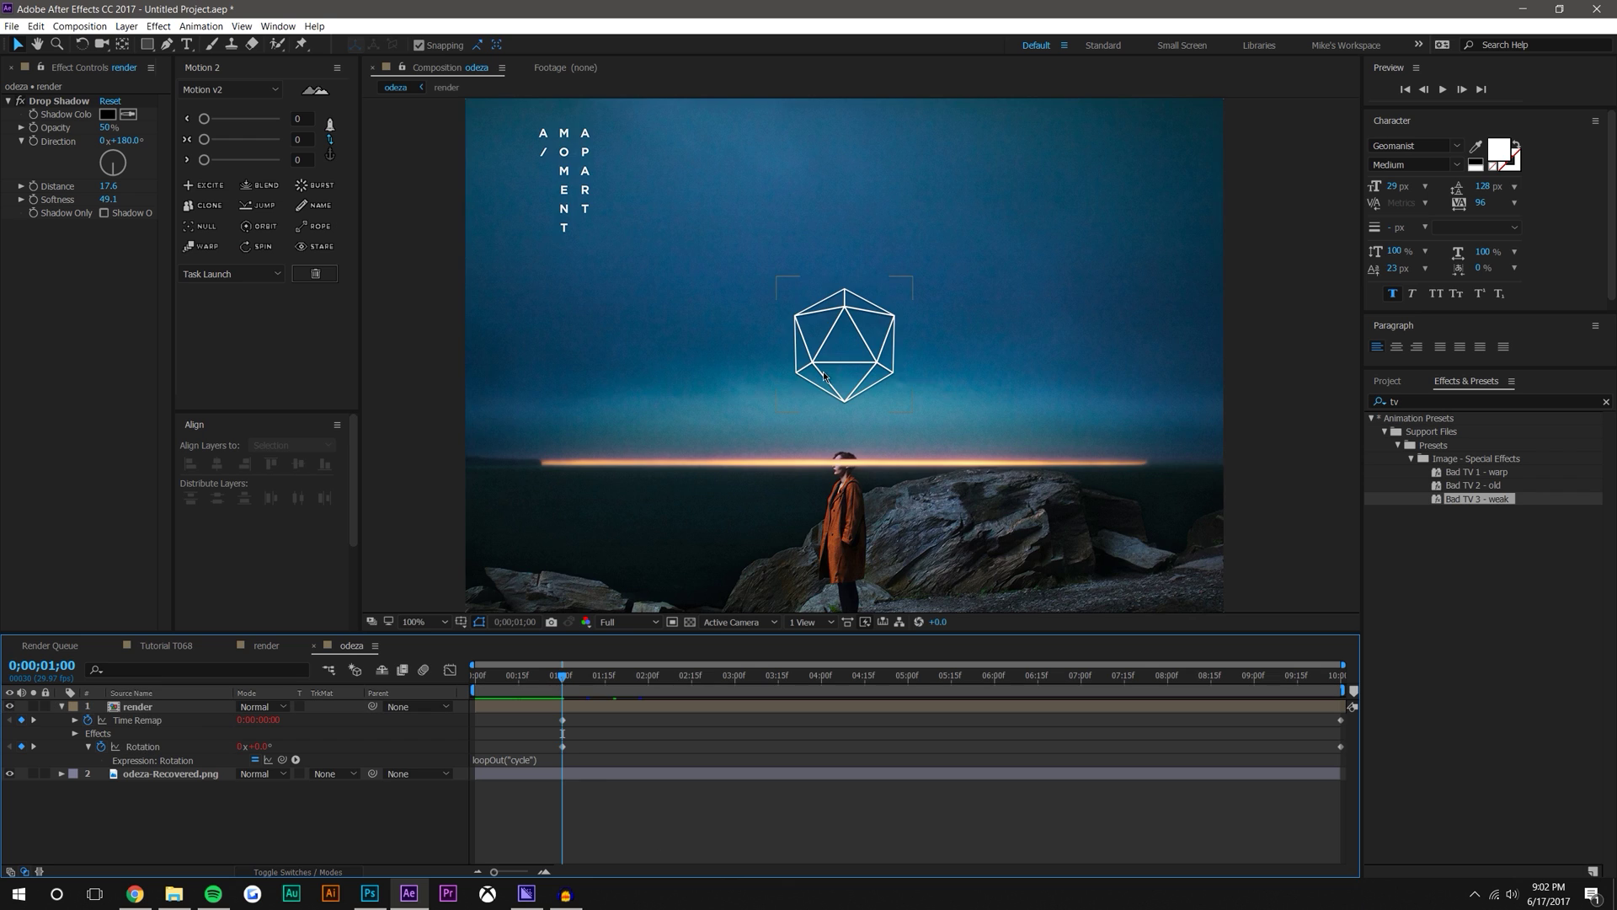
left_click_drag(475, 675, 1347, 653)
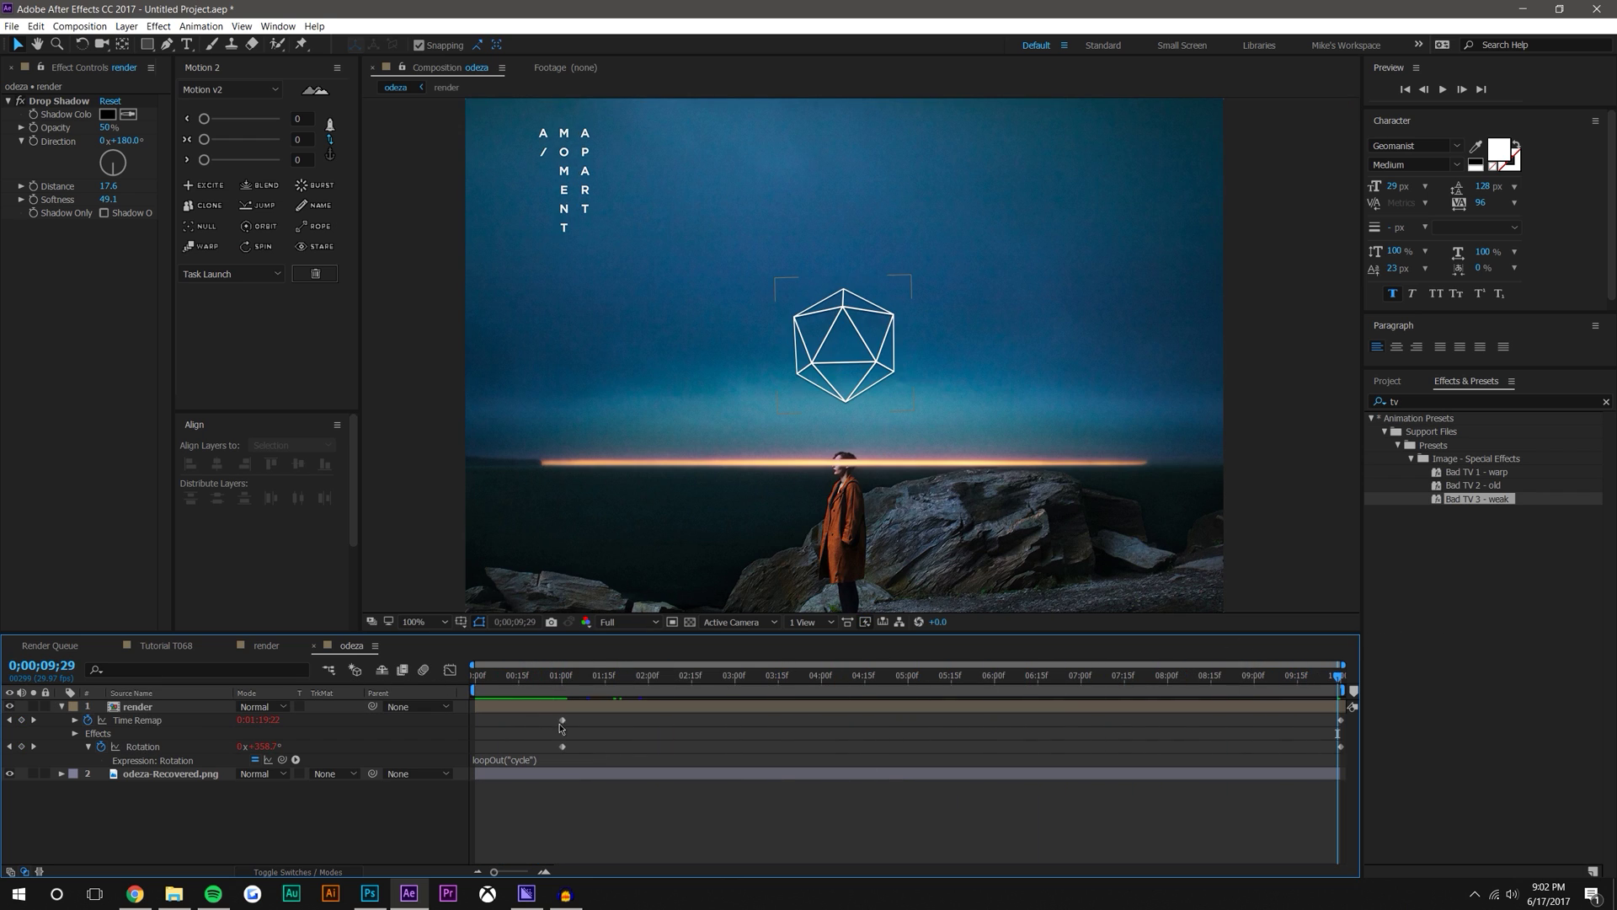
Ease all Time Remap and Rotation keyframes with Motion 2 strength 22 and preview the smooth spin
left_click_drag(552, 717, 1346, 753)
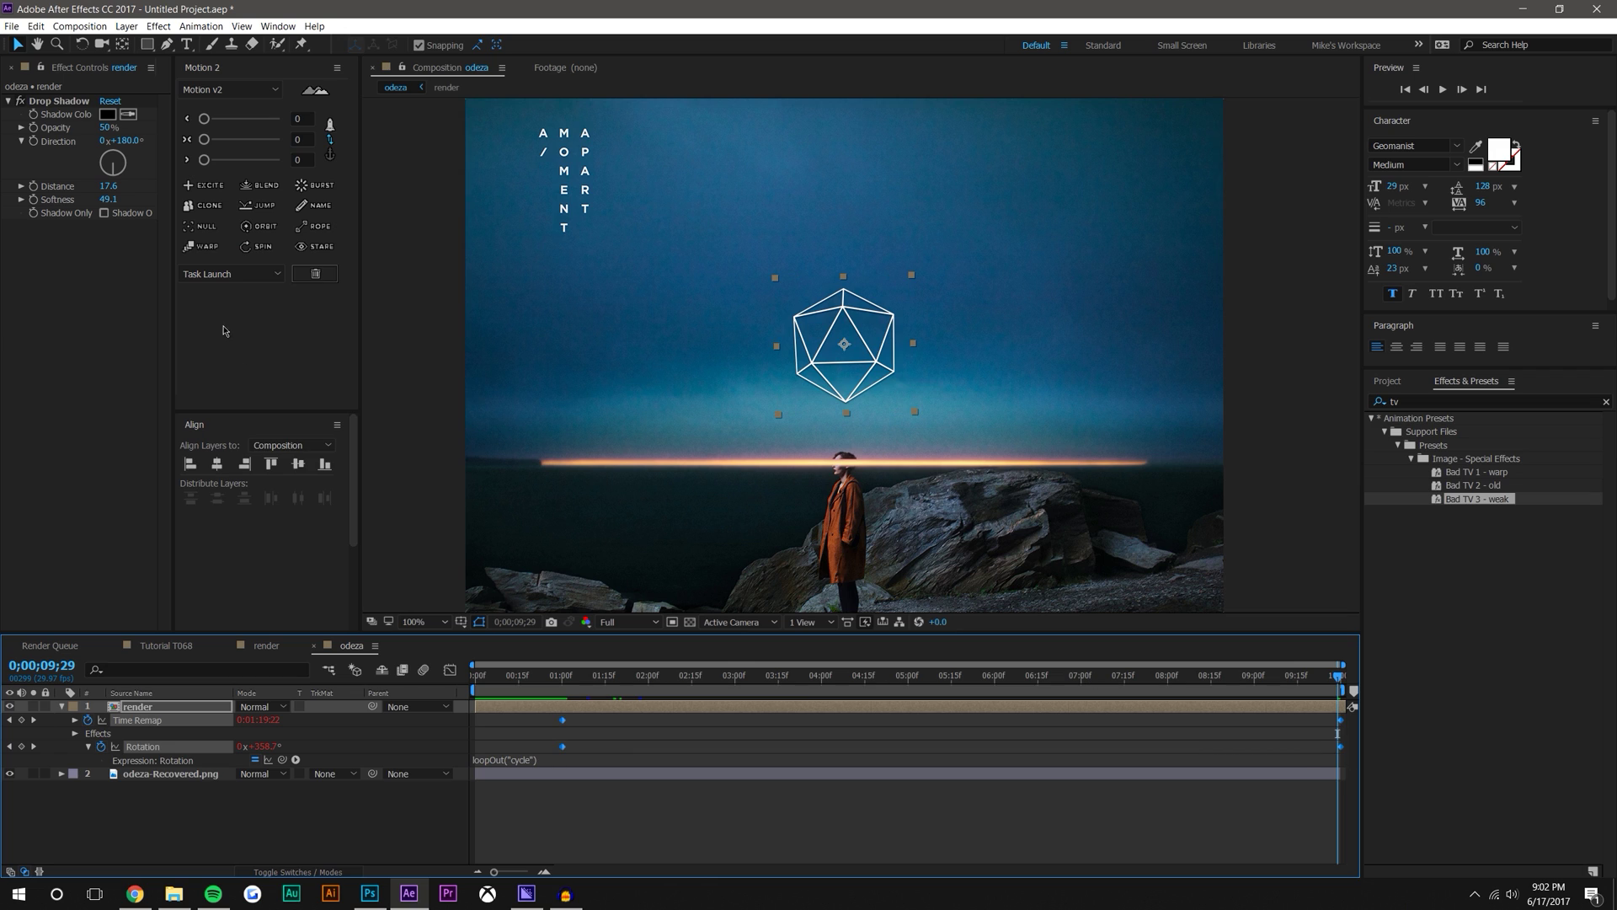
left_click(223, 143)
left_click(450, 672)
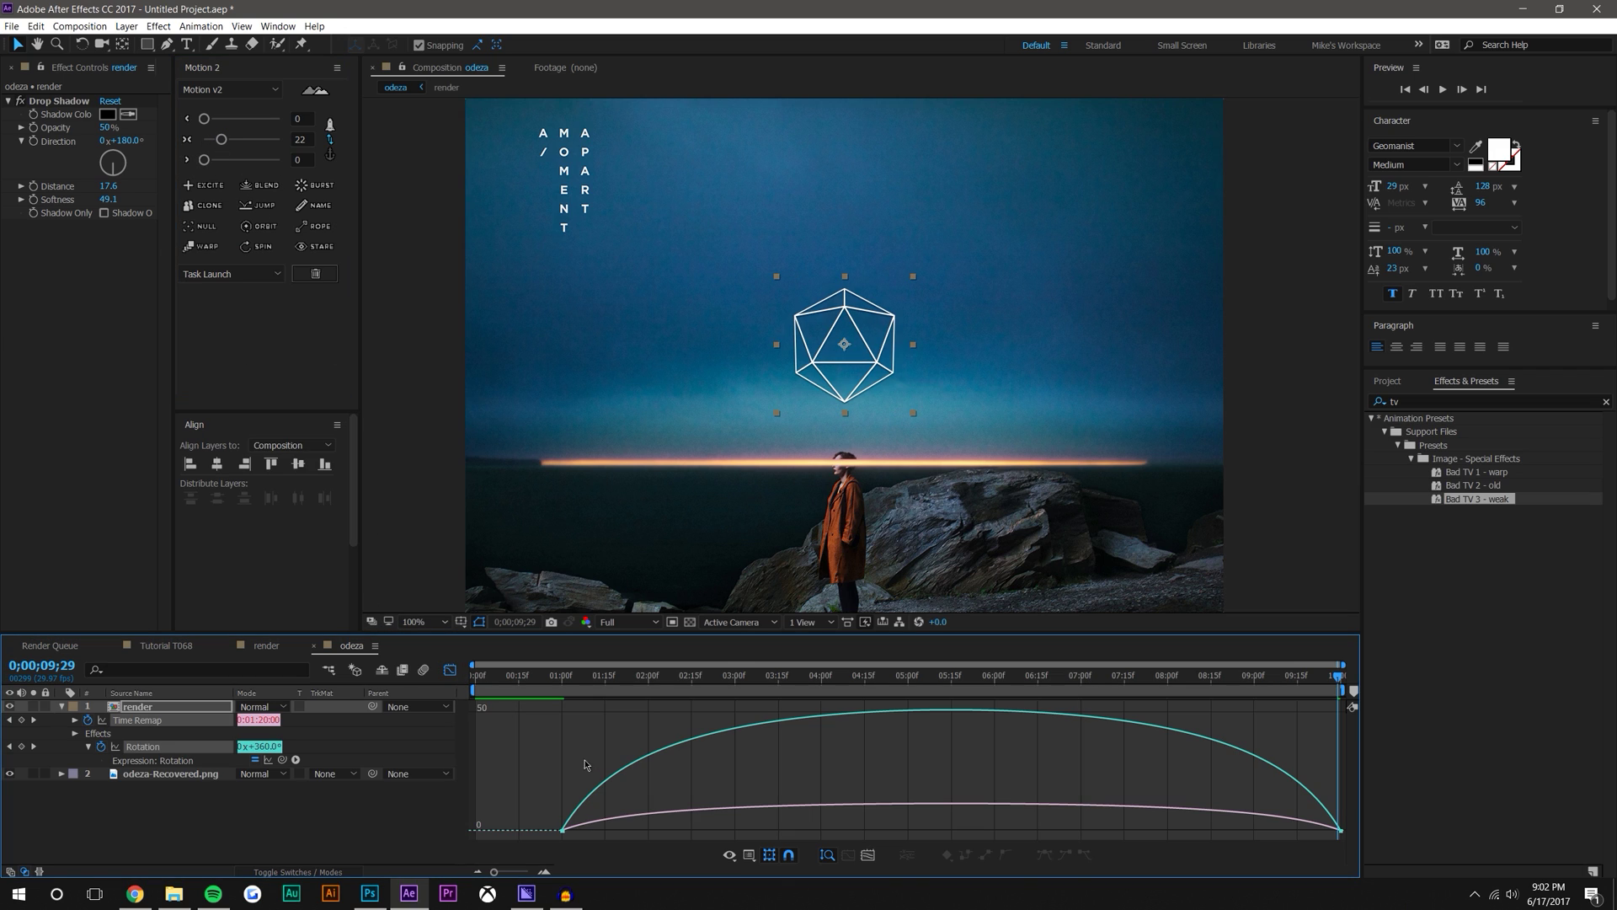
left_click(1338, 836)
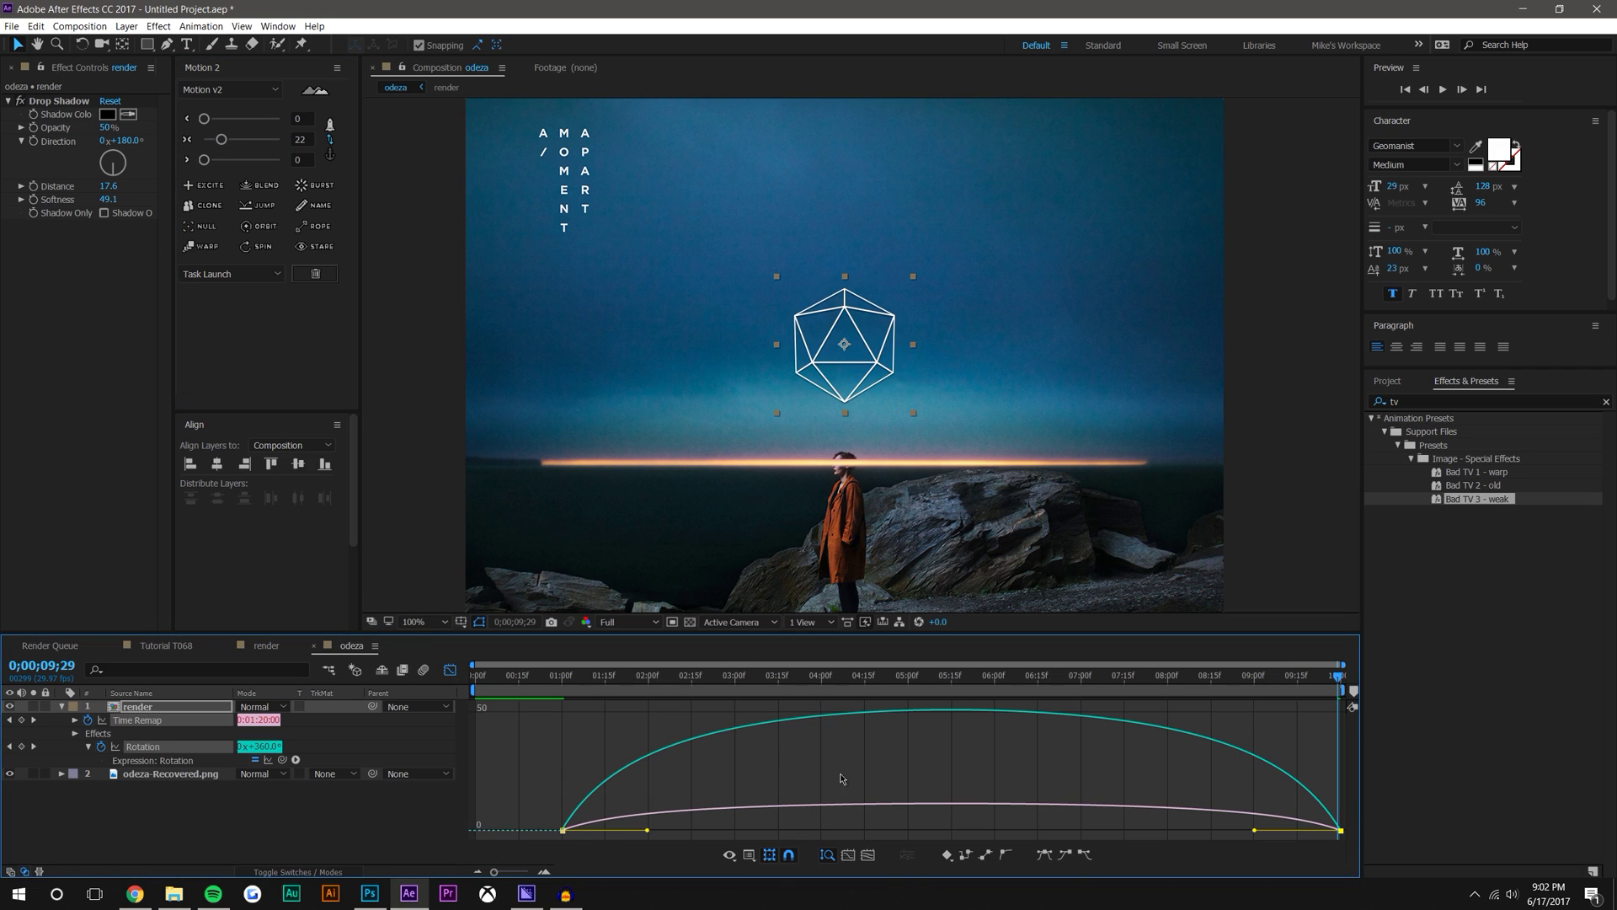
left_click(451, 672)
left_click_drag(567, 692, 554, 692)
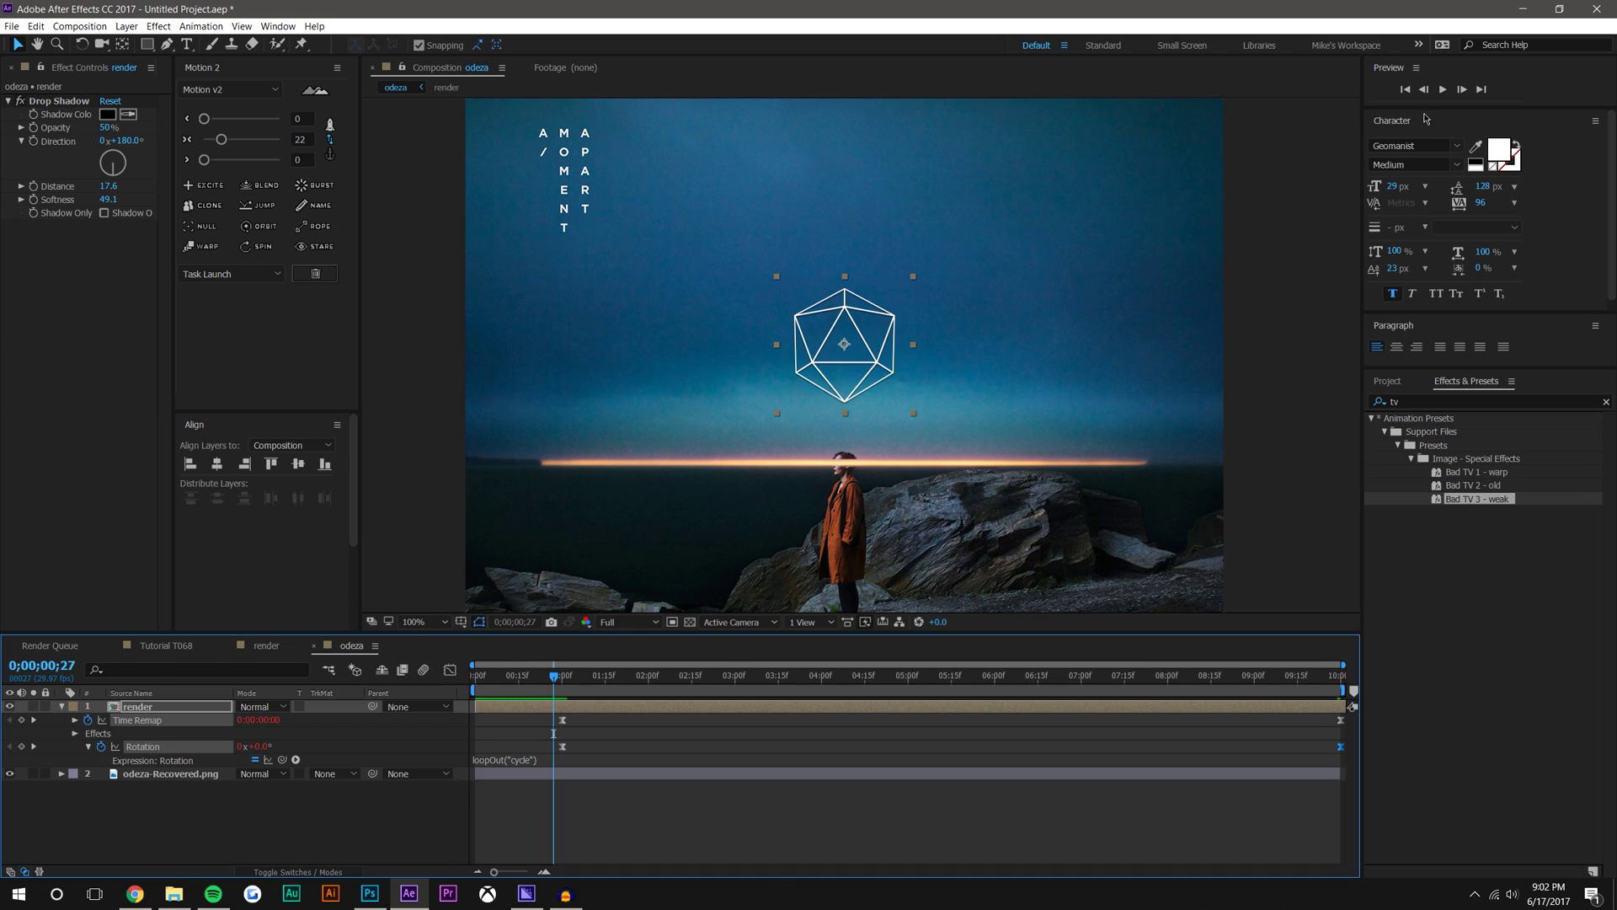
left_click(1440, 90)
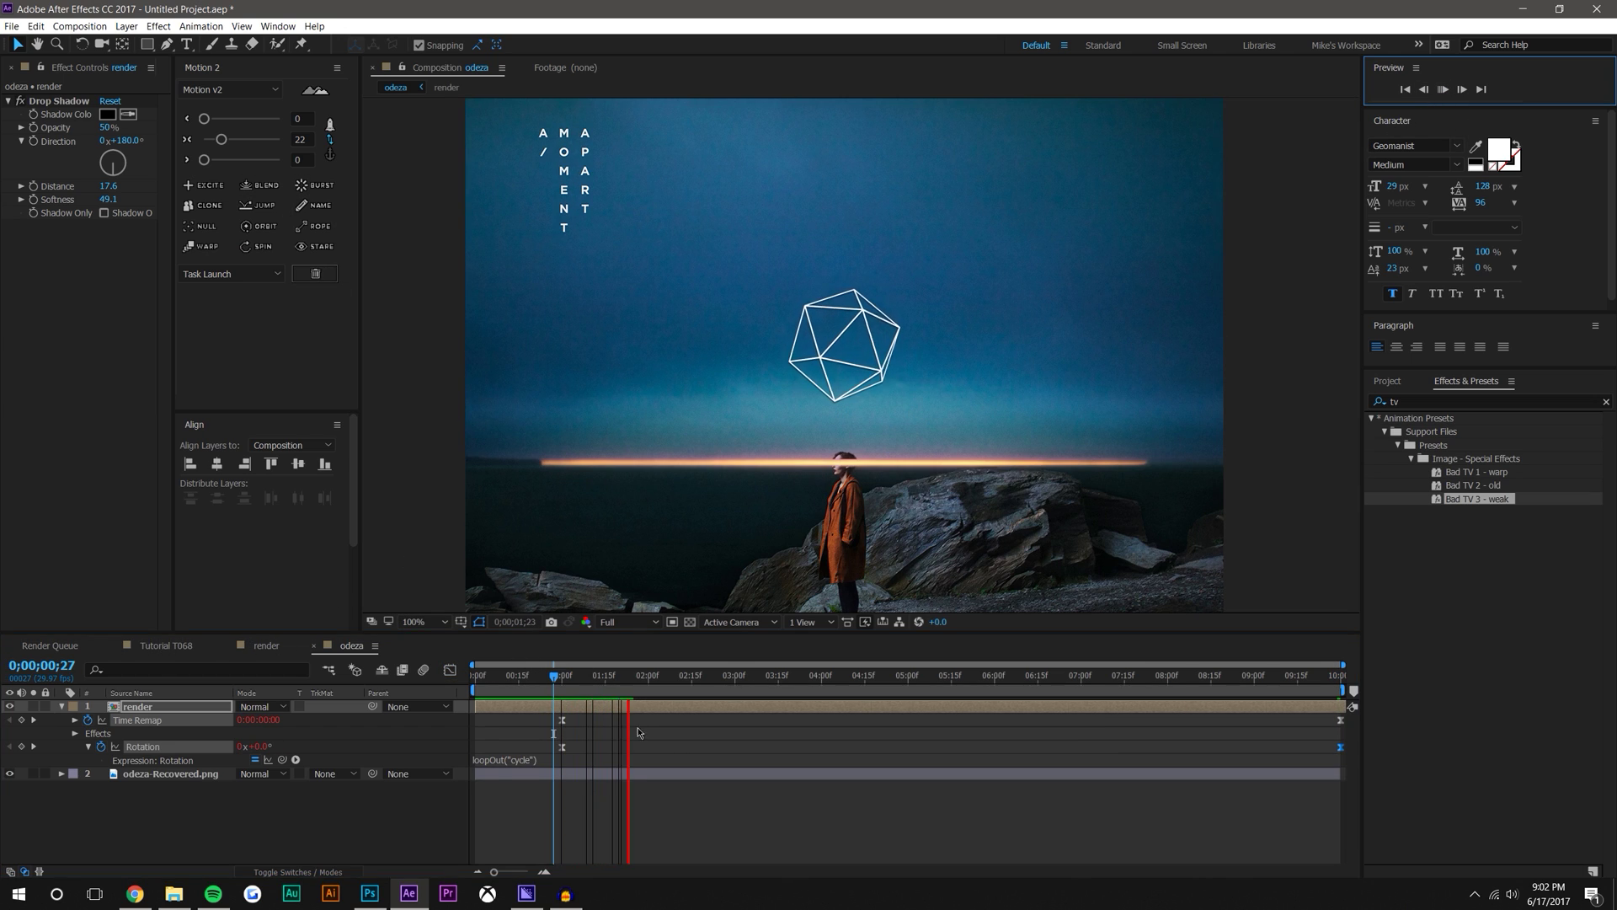
key("comma")
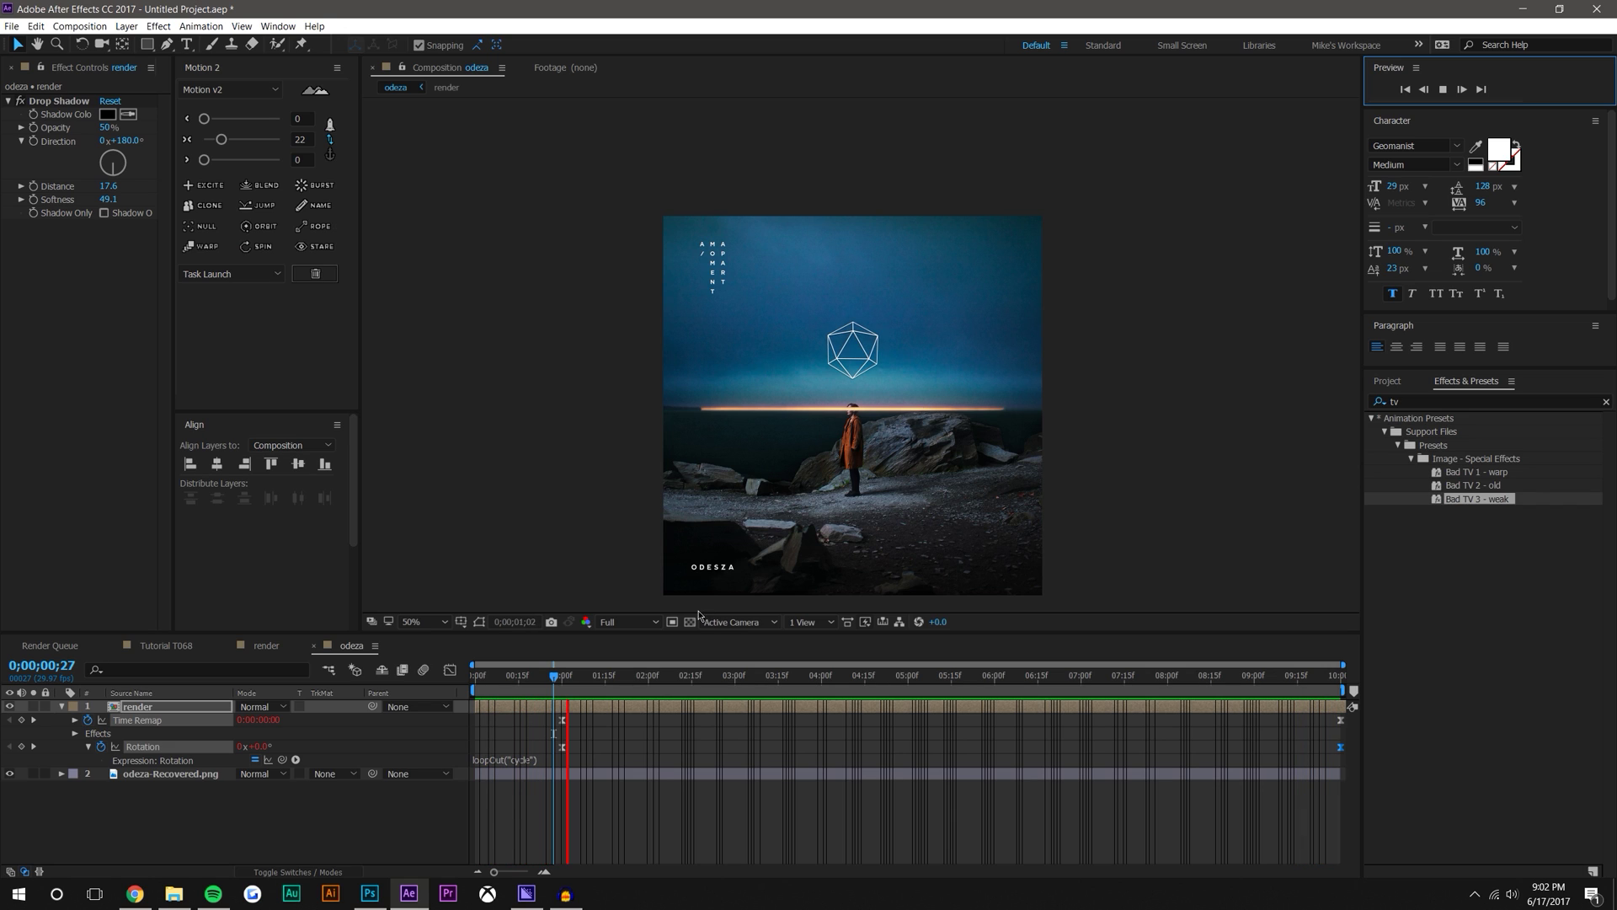
left_click_drag(560, 675, 830, 675)
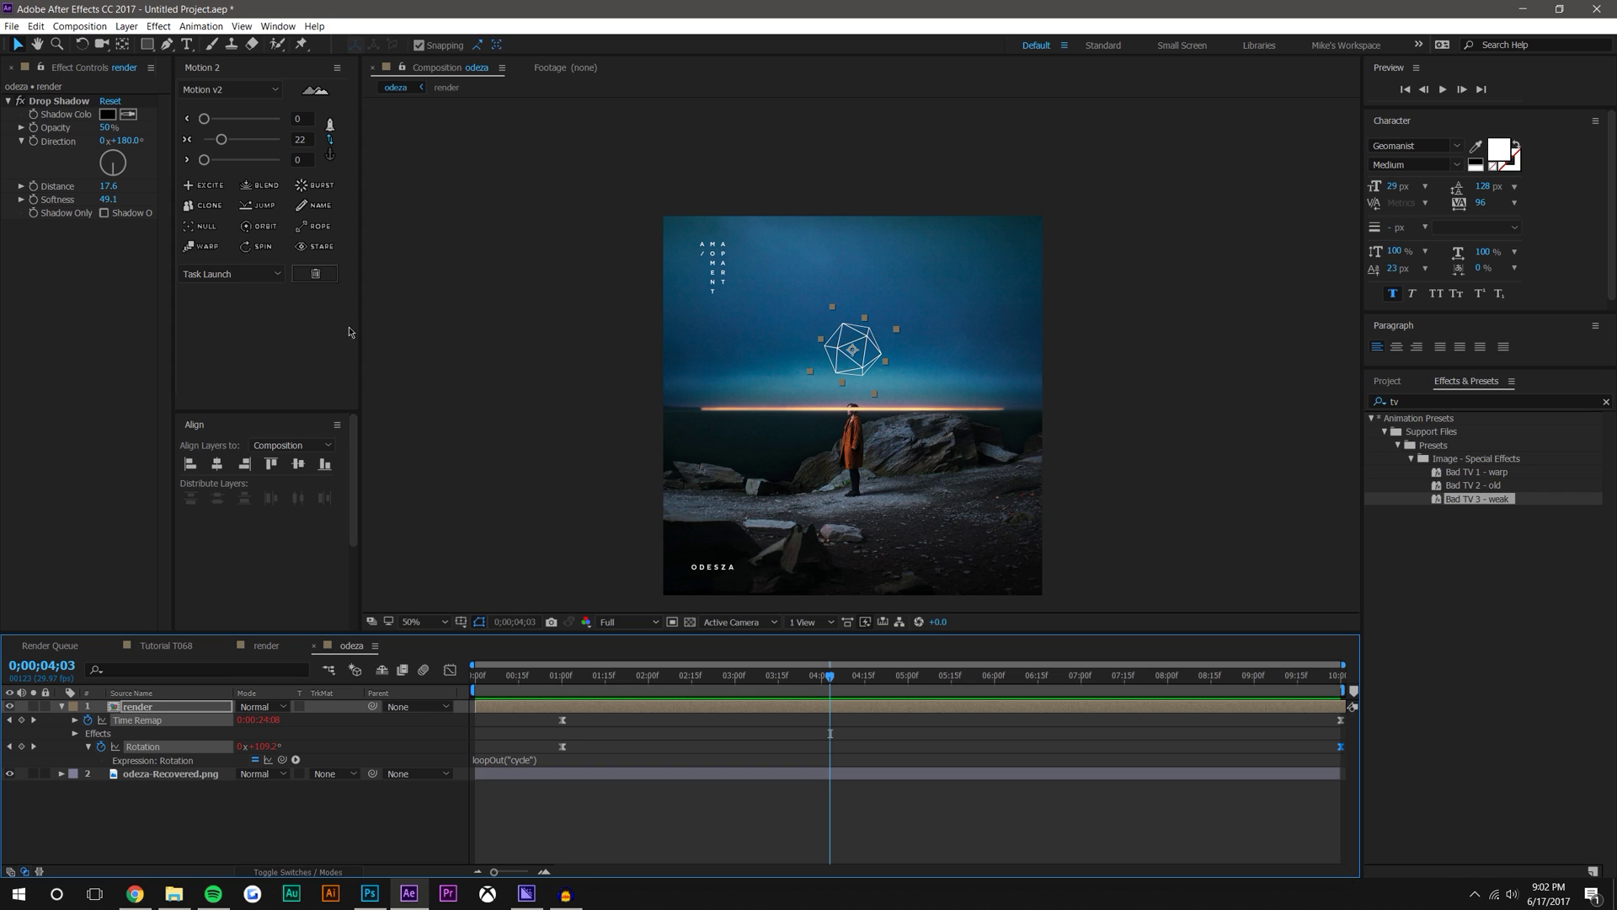
left_click_drag(568, 664, 450, 709)
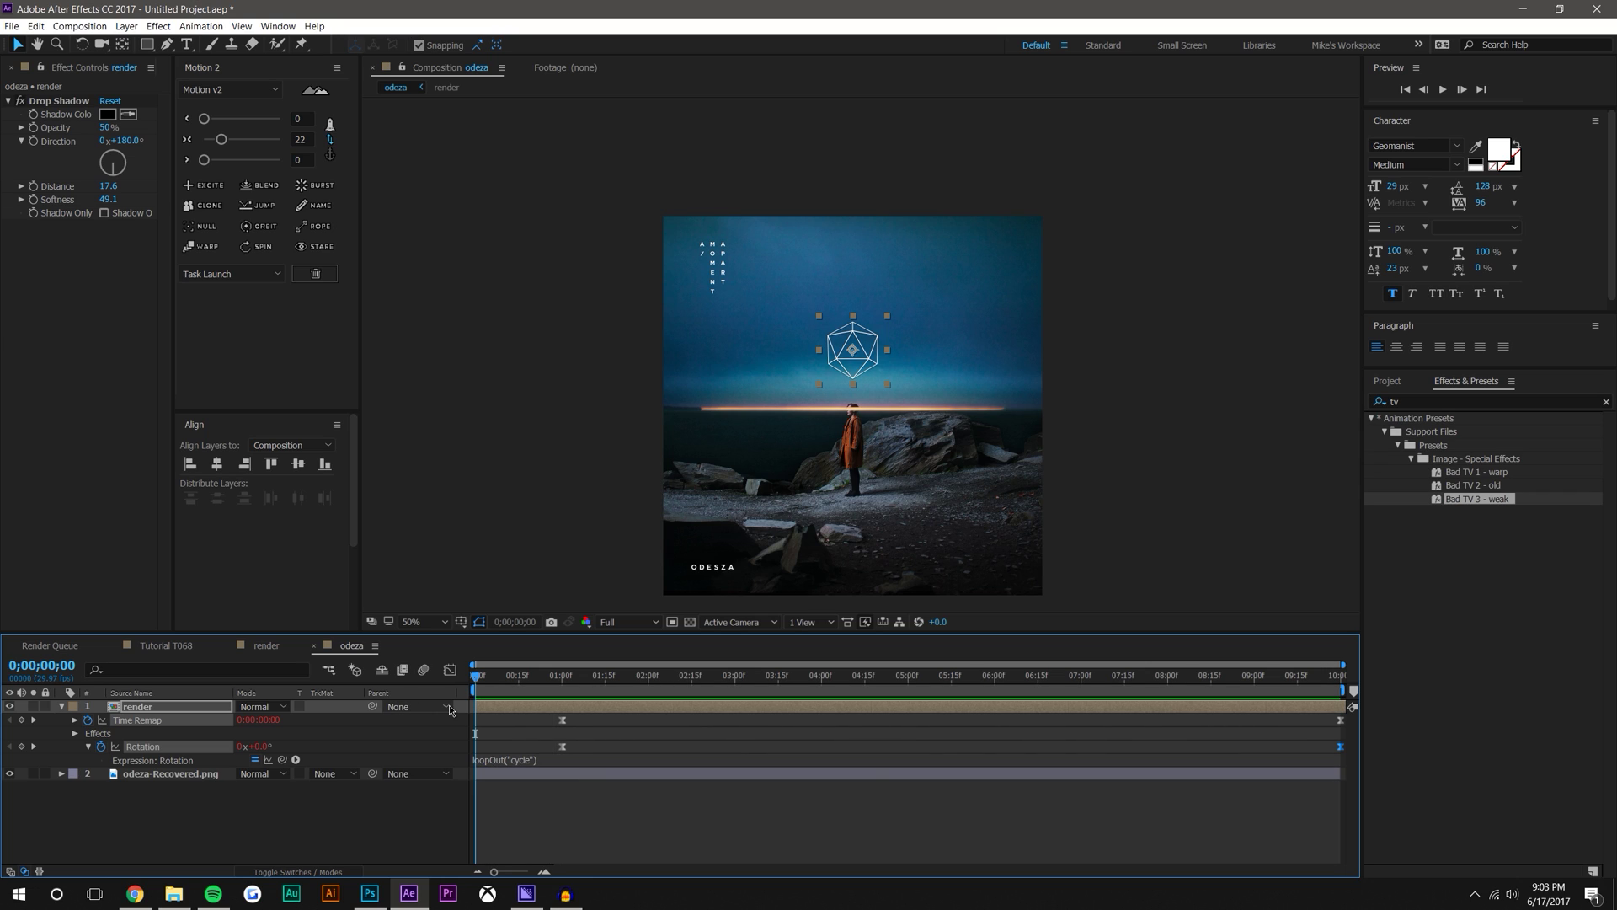